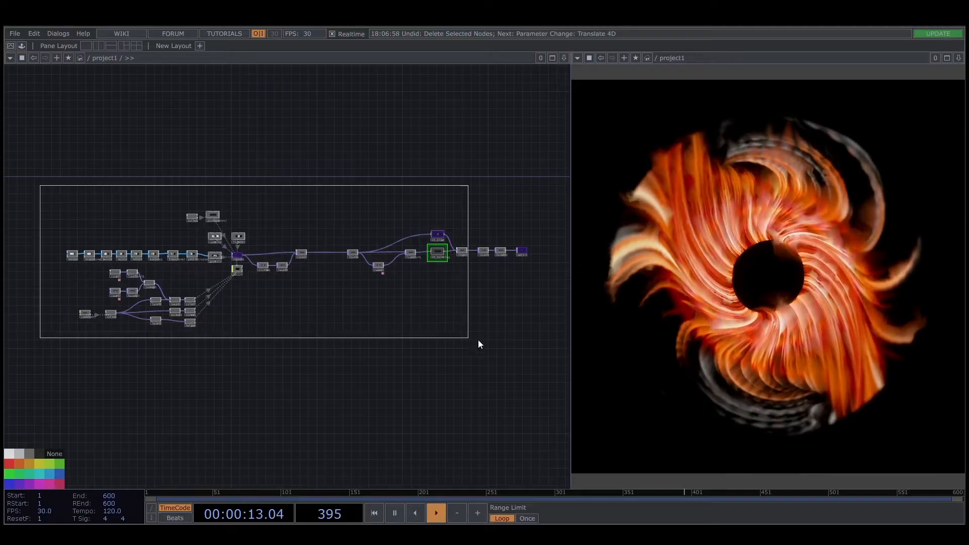
Delete all operators from the project1 network.
{"action": "left_click_drag", "start_coordinate": [541, 217], "coordinate": [257, 292]}
{"action": "left_click_drag", "start_coordinate": [226, 343], "coordinate": [63, 269]}
{"action": "left_click_drag", "start_coordinate": [36, 235], "coordinate": [196, 256]}
{"action": "left_click_drag", "start_coordinate": [69, 208], "coordinate": [543, 352]}
{"action": "key", "text": "Delete"}
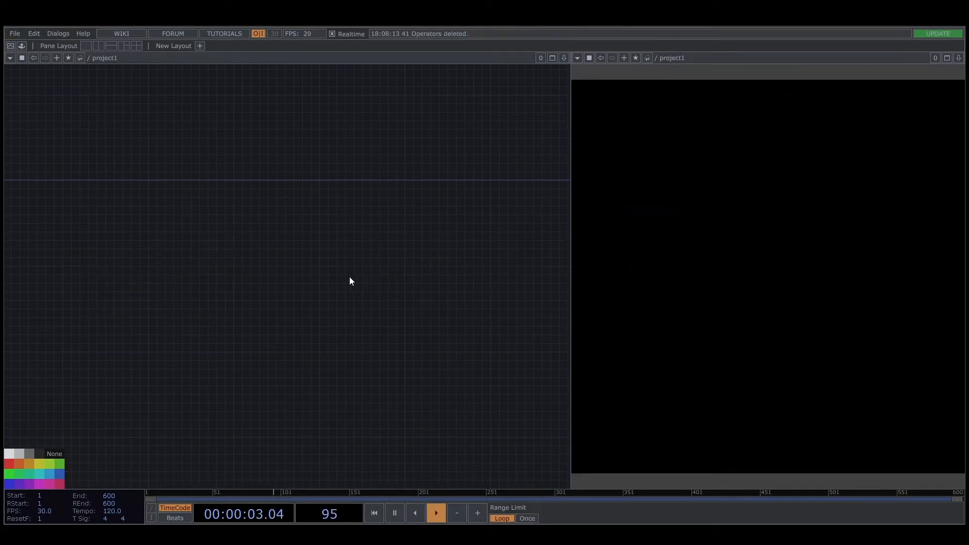
Create a Torus SOP in the empty network.
{"action": "scroll", "coordinate": [349, 281], "scroll_direction": "up", "scroll_amount": 3}
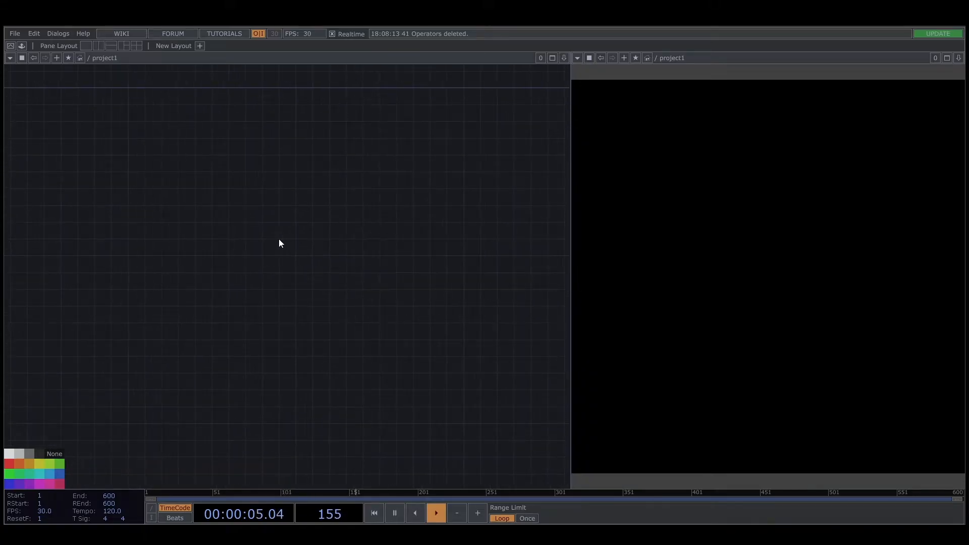
{"action": "key", "text": "Tab"}
{"action": "left_click", "coordinate": [189, 113]}
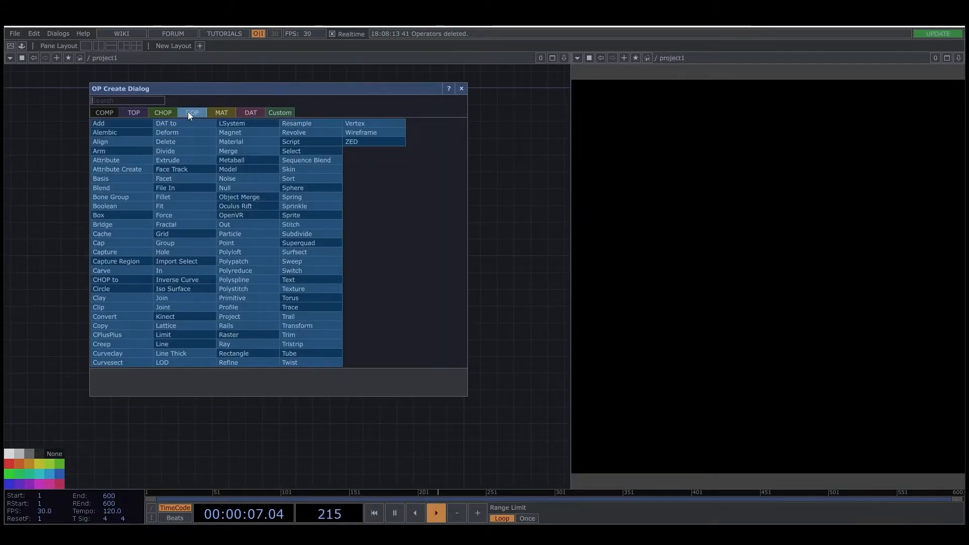
{"action": "type", "text": "tor"}
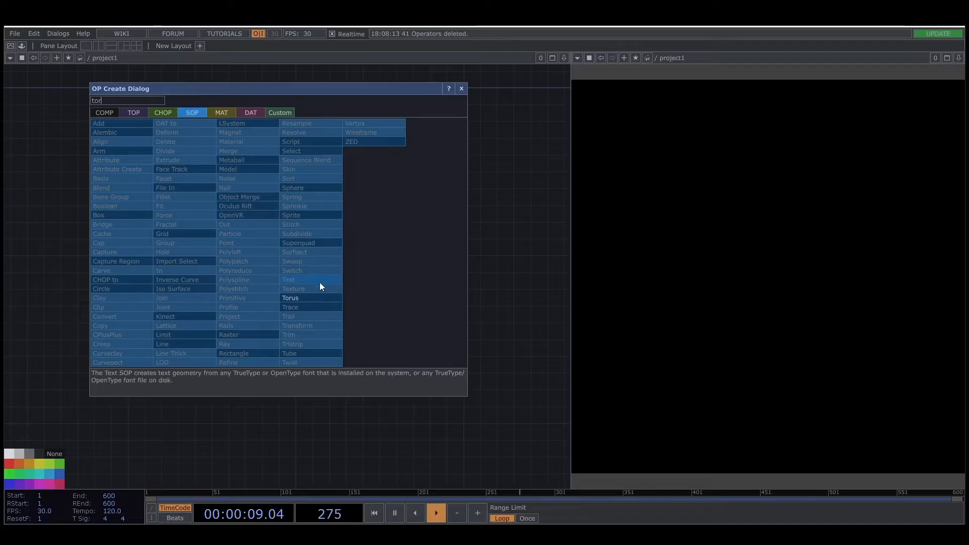
{"action": "left_click", "coordinate": [305, 298]}
{"action": "left_click", "coordinate": [177, 239]}
Add a Geometry COMP some distance after the torus, wired to the torus output.
{"action": "left_click", "coordinate": [206, 237]}
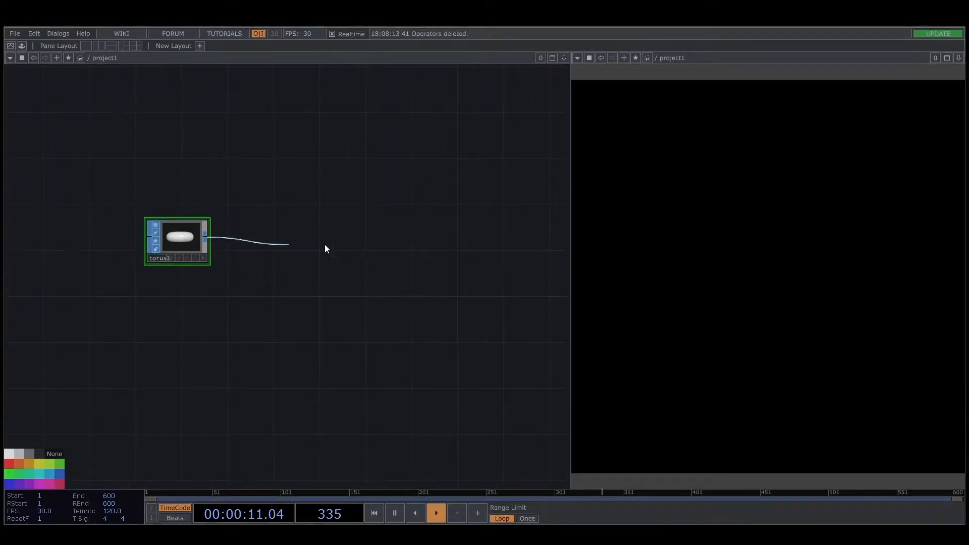
{"action": "left_click", "coordinate": [471, 235]}
{"action": "type", "text": "ge"}
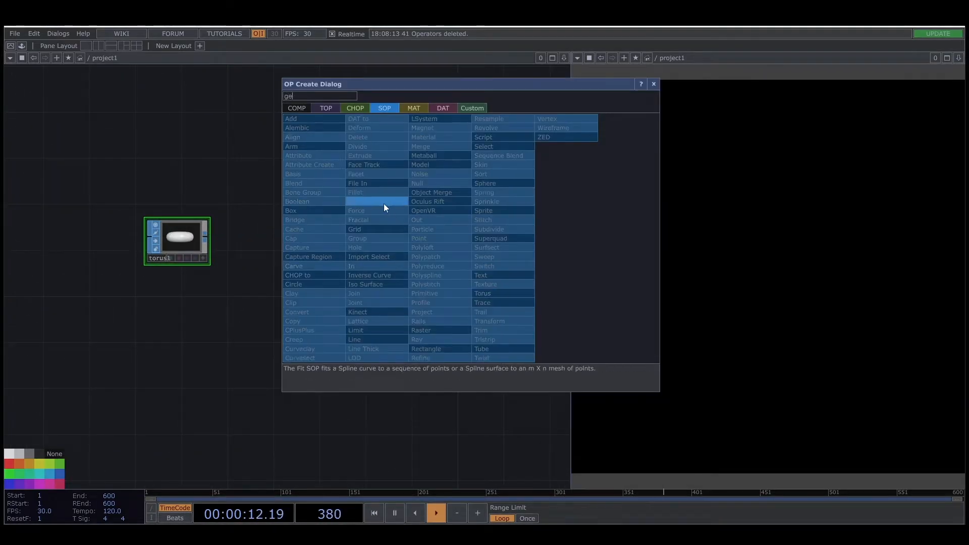
{"action": "left_click", "coordinate": [300, 110]}
{"action": "left_click", "coordinate": [309, 185]}
{"action": "left_click", "coordinate": [437, 242]}
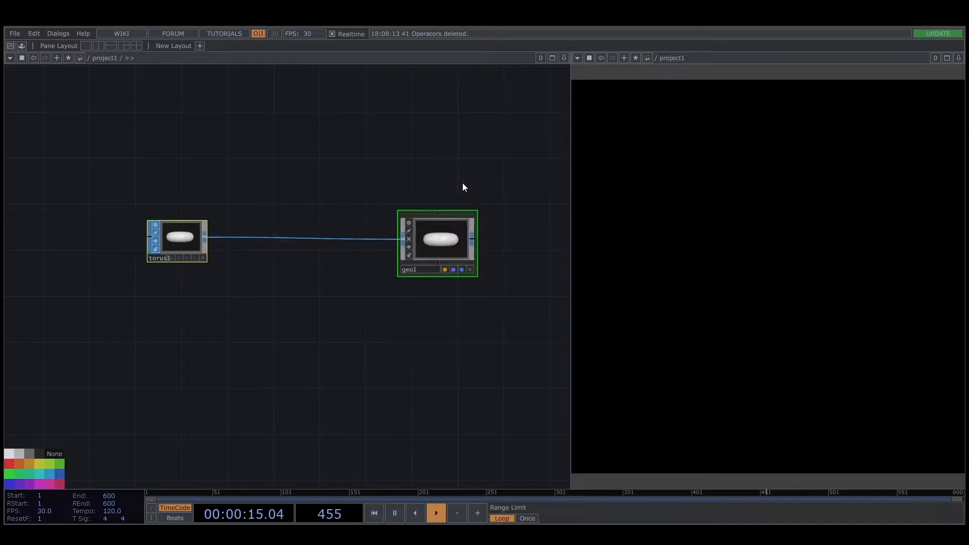
Add a Camera COMP above the geometry and a Light COMP beside the camera.
{"action": "left_click_drag", "start_coordinate": [424, 179], "coordinate": [216, 244]}
{"action": "double_click", "coordinate": [341, 253]}
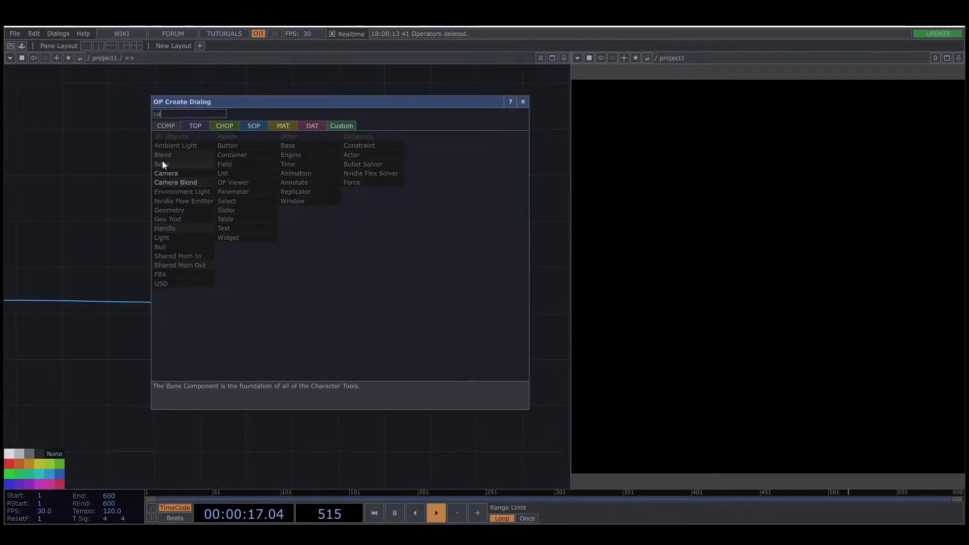
{"action": "left_click", "coordinate": [166, 173]}
{"action": "left_click", "coordinate": [229, 218]}
{"action": "double_click", "coordinate": [341, 235]}
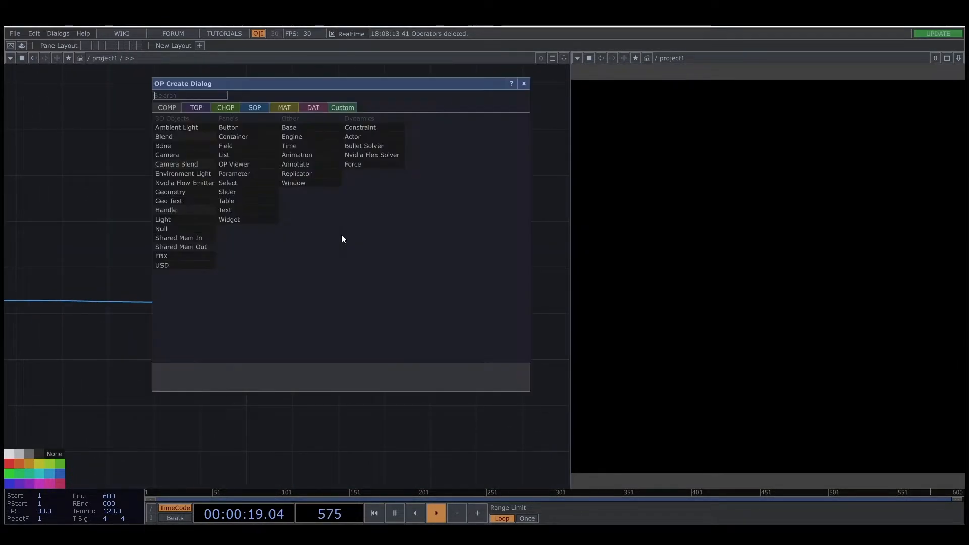
{"action": "left_click", "coordinate": [165, 208]}
{"action": "left_click", "coordinate": [338, 215]}
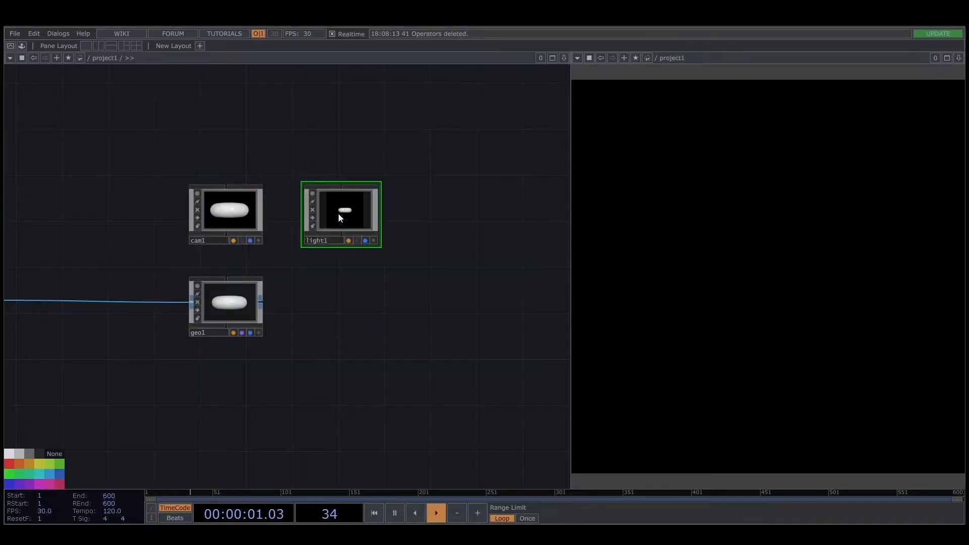
Add a Render TOP beside the geometry, below the light.
{"action": "double_click", "coordinate": [428, 255]}
{"action": "left_click", "coordinate": [283, 128]}
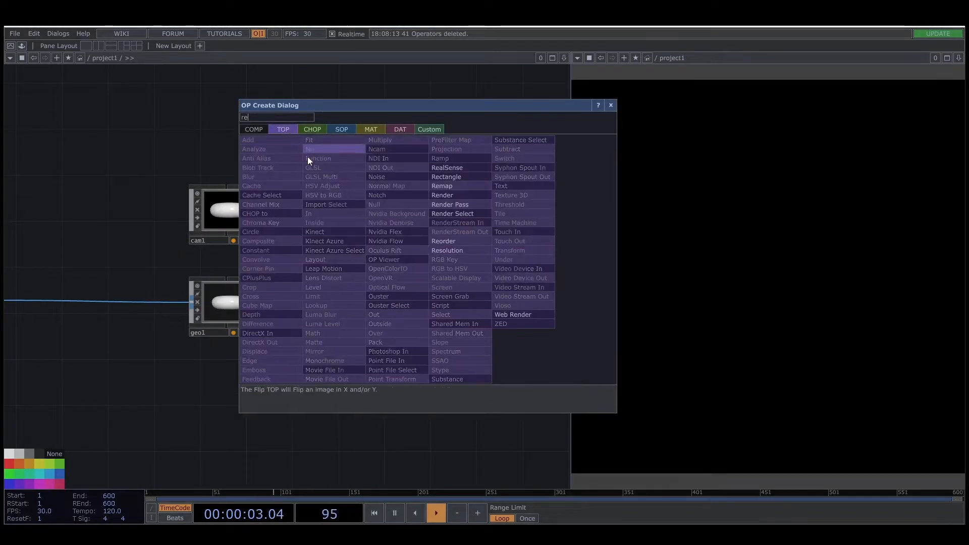
{"action": "left_click", "coordinate": [450, 196]}
{"action": "left_click", "coordinate": [341, 299]}
Add a Null TOP fed by the render output and rename it out1.
{"action": "mouse_move", "coordinate": [422, 297]}
{"action": "left_mouse_down"}
{"action": "mouse_move", "coordinate": [252, 300]}
{"action": "mouse_move", "coordinate": [423, 295]}
{"action": "left_mouse_up"}
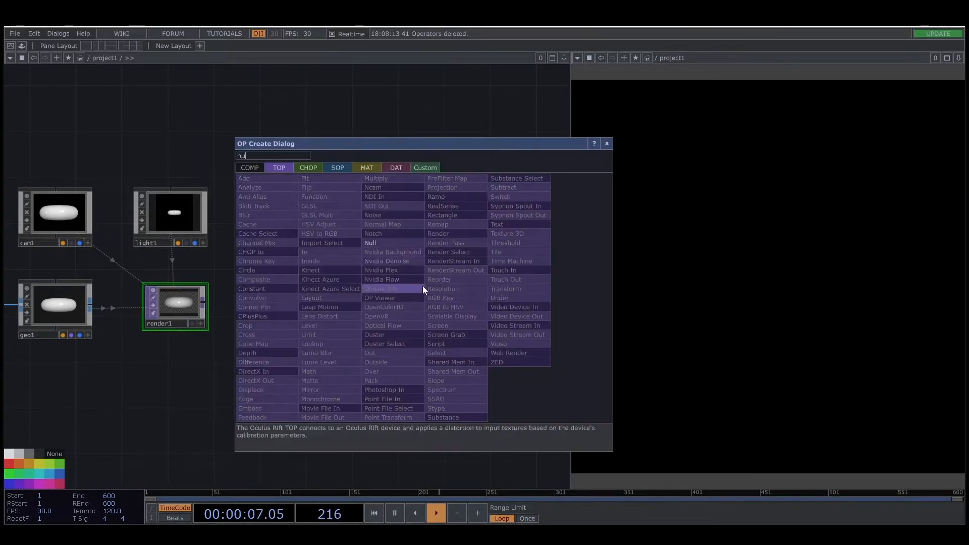
{"action": "left_click", "coordinate": [373, 242]}
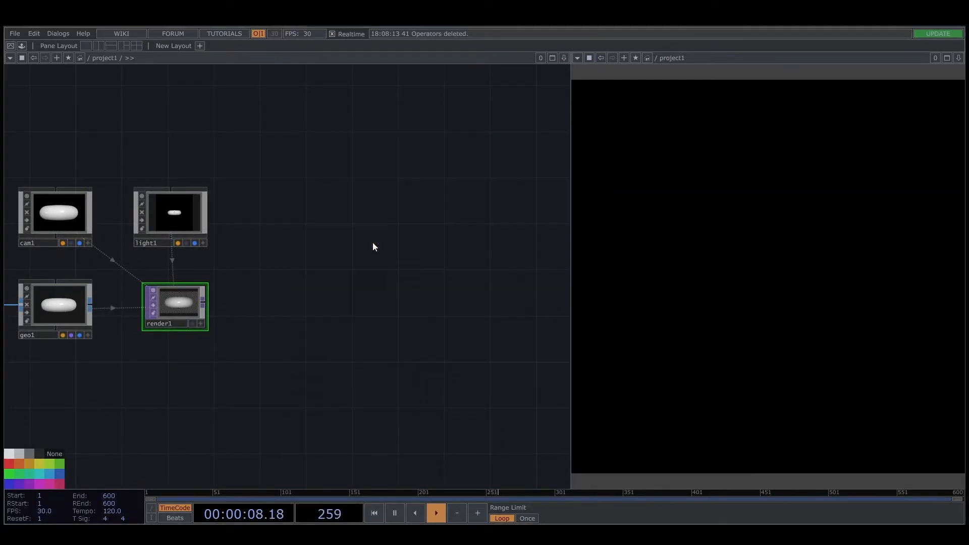
{"action": "left_click", "coordinate": [465, 305]}
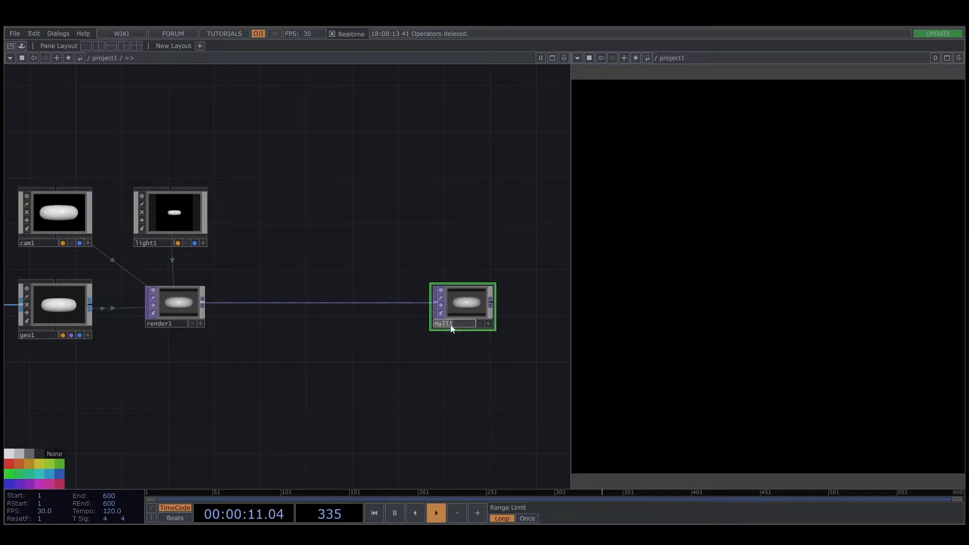
{"action": "type", "text": "1"}
{"action": "key", "text": "Return"}
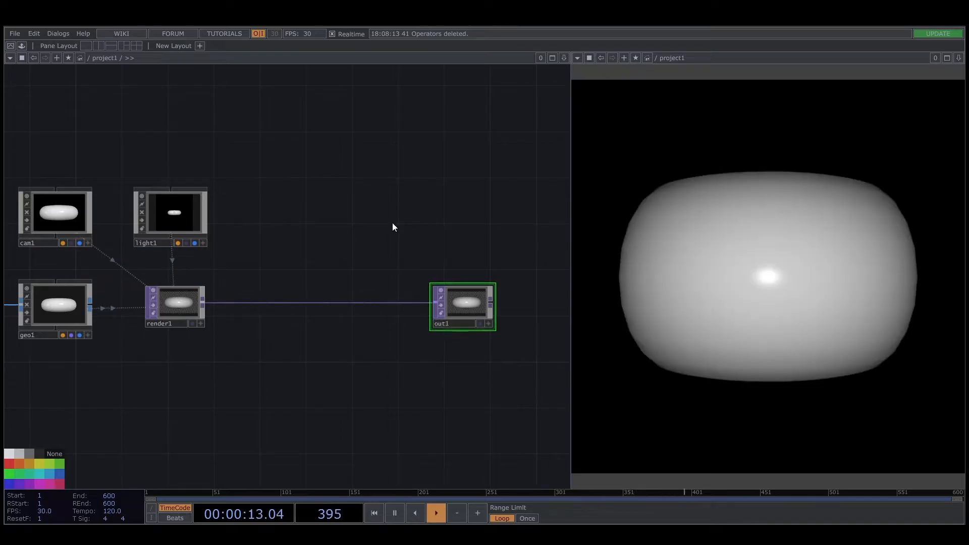
Check the project1 container's width and height against the resolution settings of render1.
{"action": "scroll", "coordinate": [493, 302], "scroll_direction": "up", "scroll_amount": 5}
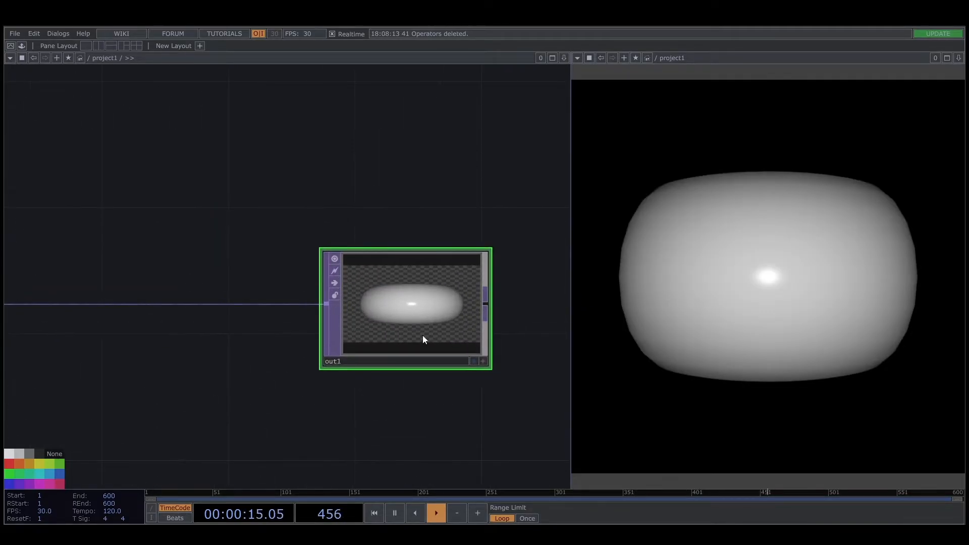
{"action": "scroll", "coordinate": [536, 345], "scroll_direction": "down", "scroll_amount": 4}
{"action": "left_click_drag", "start_coordinate": [398, 265], "coordinate": [616, 239]}
{"action": "scroll", "coordinate": [314, 305], "scroll_direction": "down", "scroll_amount": 4}
{"action": "left_click", "coordinate": [291, 304]}
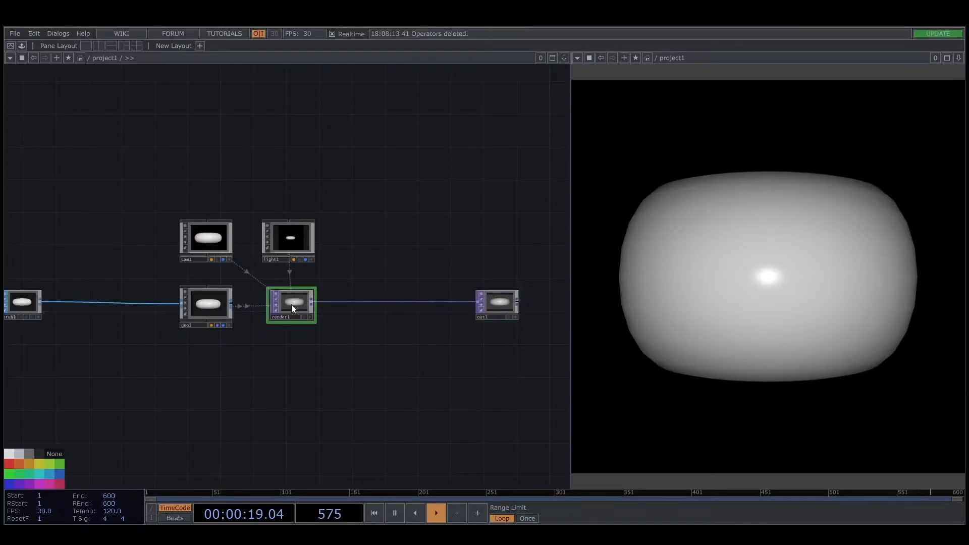
{"action": "key", "text": "p"}
{"action": "left_click", "coordinate": [499, 97]}
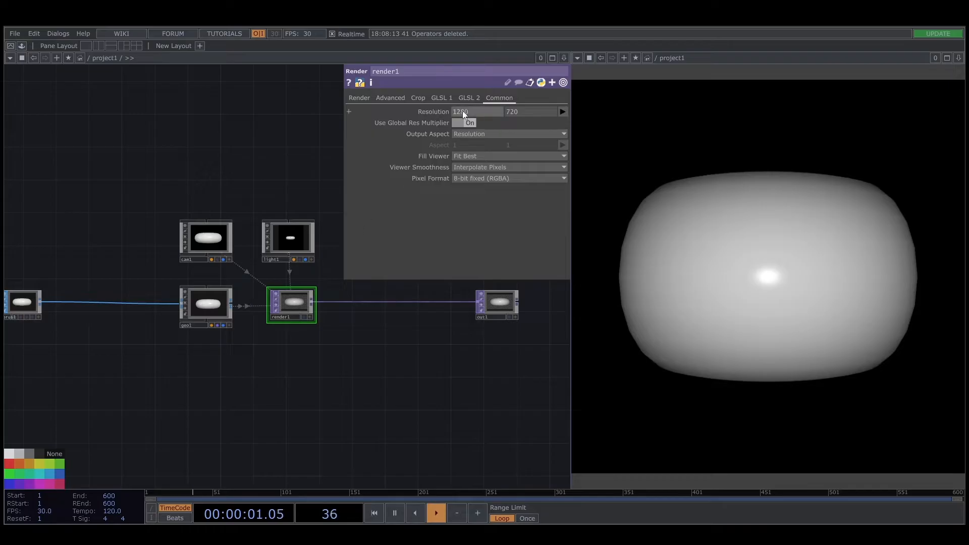
{"action": "key", "text": "u"}
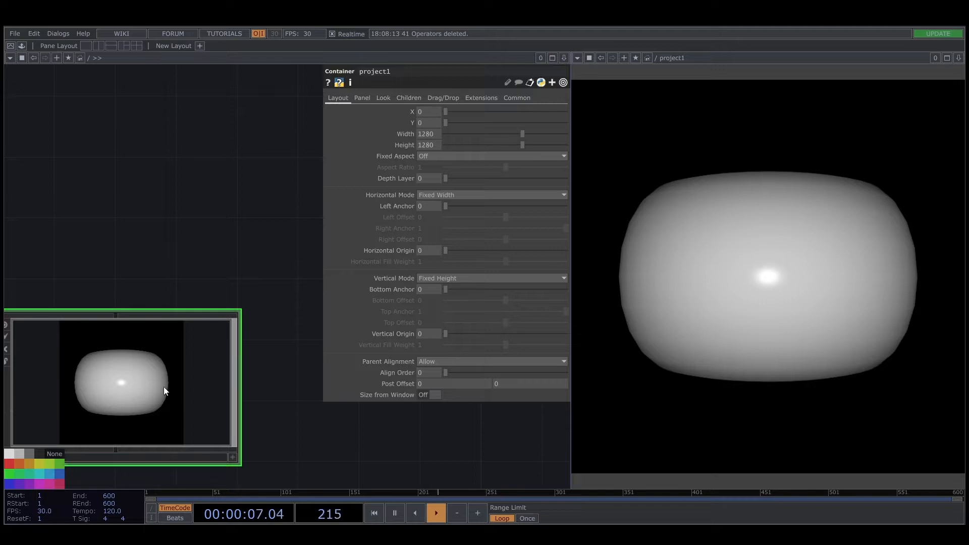
{"action": "key", "text": "i"}
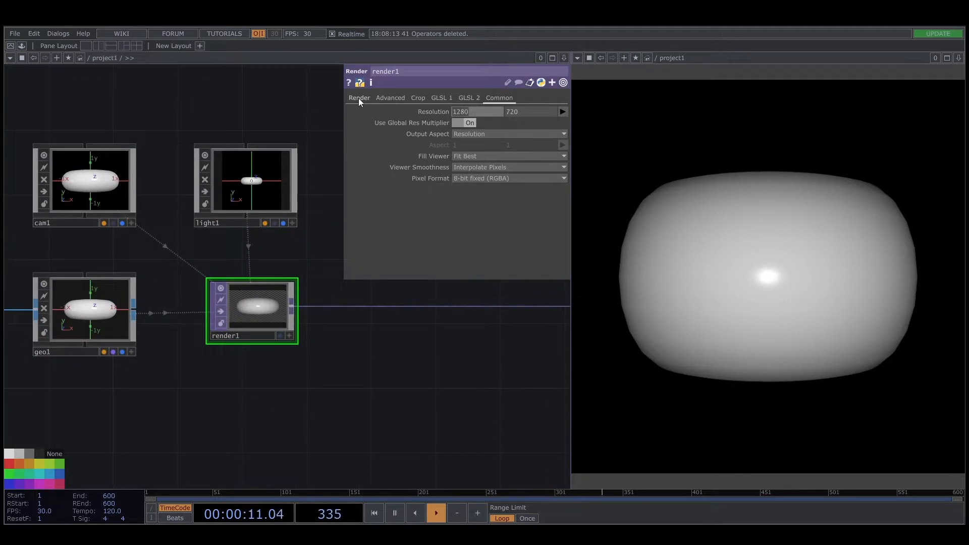
Set both the width and height of render1's resolution to the expression me.parent().par.w.
{"action": "type", "text": "me"}
{"action": "type", "text": ".parent("}
{"action": "type", "text": ")"}
{"action": "type", "text": ".par."}
{"action": "type", "text": "w"}
{"action": "key", "text": "Return"}
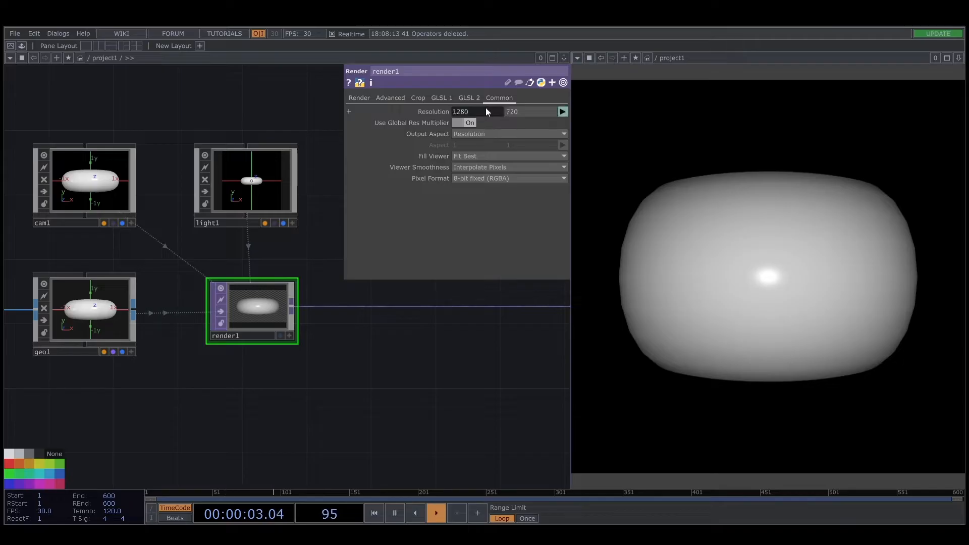
{"action": "left_click", "coordinate": [528, 111]}
{"action": "key", "text": "ctrl+v"}
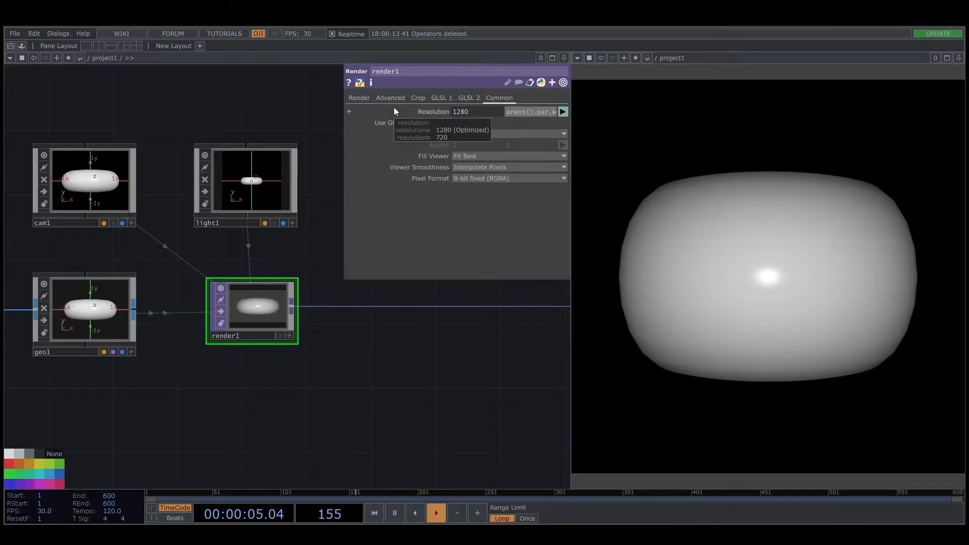
{"action": "key", "text": "Return"}
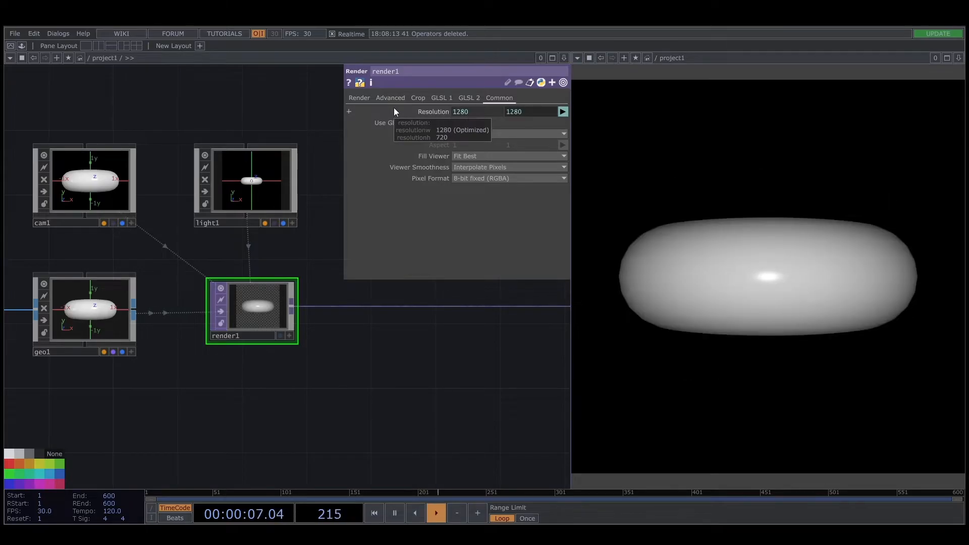
Colour the out1 and render1 nodes in shades of purple.
{"action": "left_click_drag", "start_coordinate": [337, 392], "coordinate": [186, 433]}
{"action": "scroll", "coordinate": [363, 399], "scroll_direction": "down", "scroll_amount": 3}
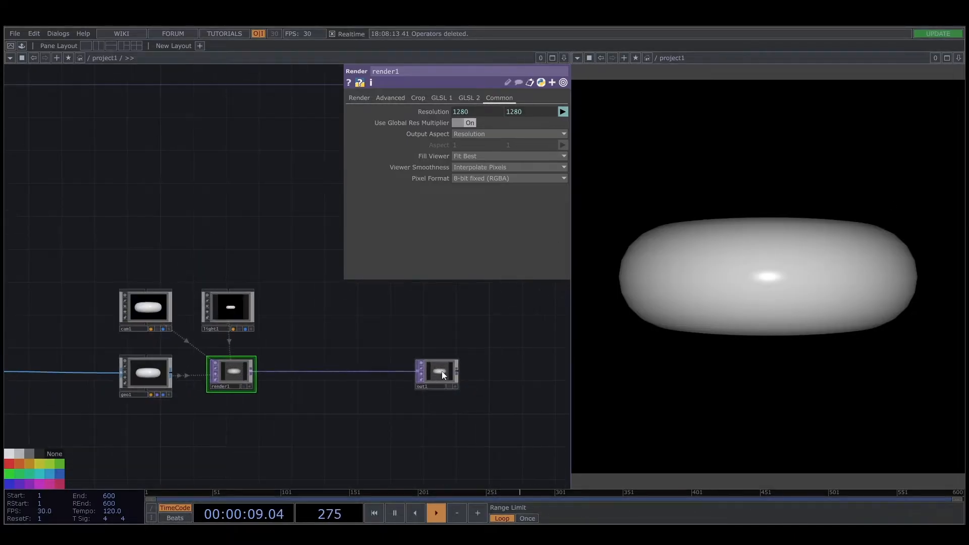
{"action": "left_click", "coordinate": [441, 372]}
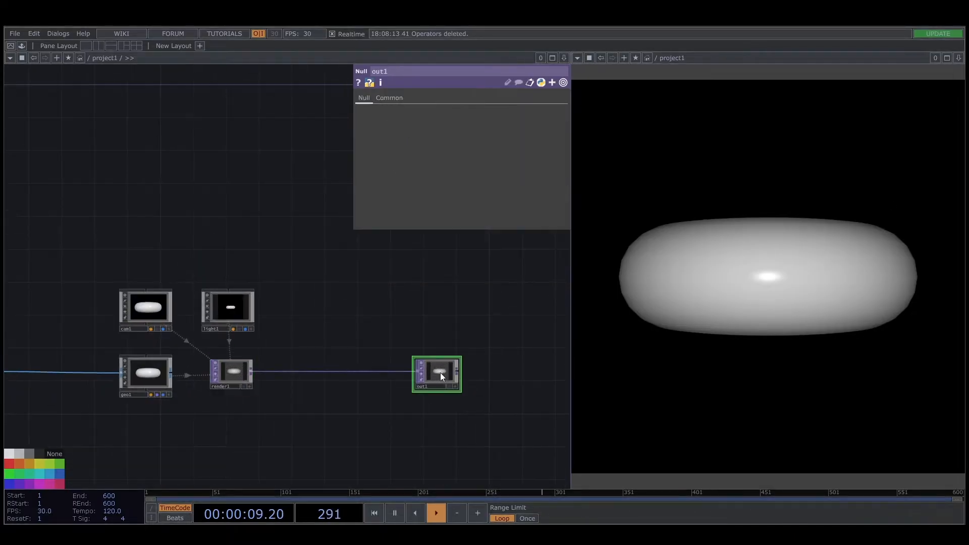
{"action": "left_click", "coordinate": [214, 379]}
{"action": "left_click", "coordinate": [19, 482]}
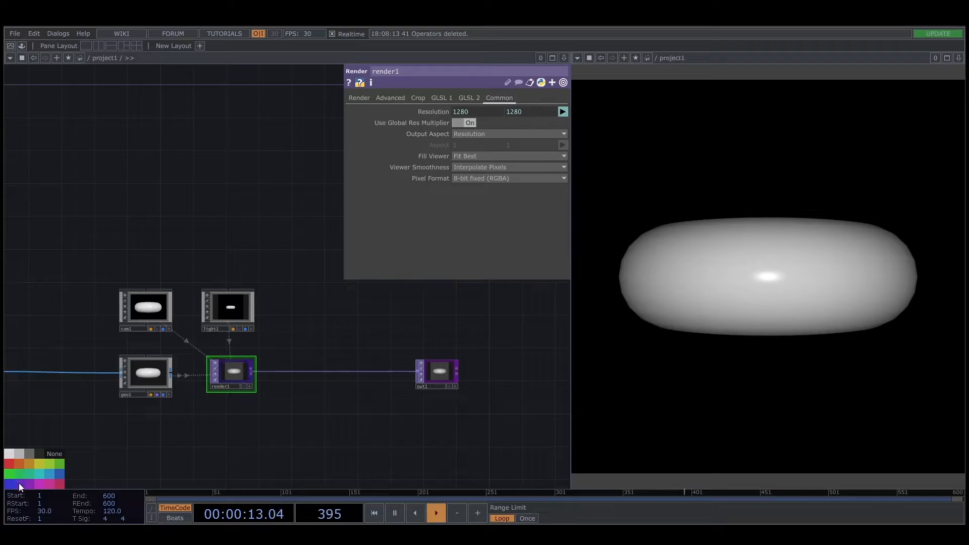
Move out1 farther right of render1 and torus1 farther left of geo1 to make room for more nodes.
{"action": "left_click_drag", "start_coordinate": [443, 374], "coordinate": [540, 374]}
{"action": "left_click_drag", "start_coordinate": [348, 415], "coordinate": [525, 373]}
{"action": "left_click_drag", "start_coordinate": [209, 401], "coordinate": [435, 402]}
{"action": "left_click_drag", "start_coordinate": [366, 335], "coordinate": [210, 335]}
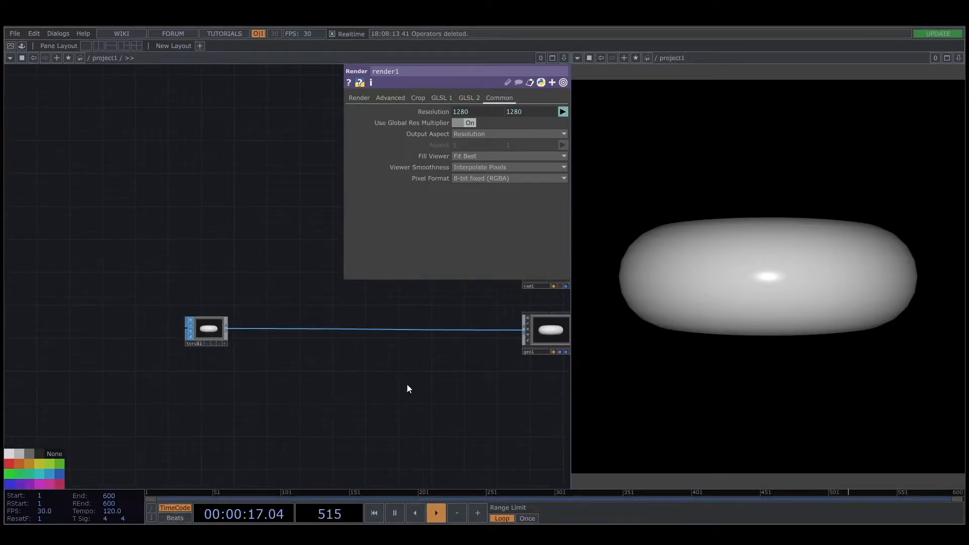
Create a PBR material below geo1 and assign it as geo1's material.
{"action": "left_click_drag", "start_coordinate": [520, 393], "coordinate": [220, 355]}
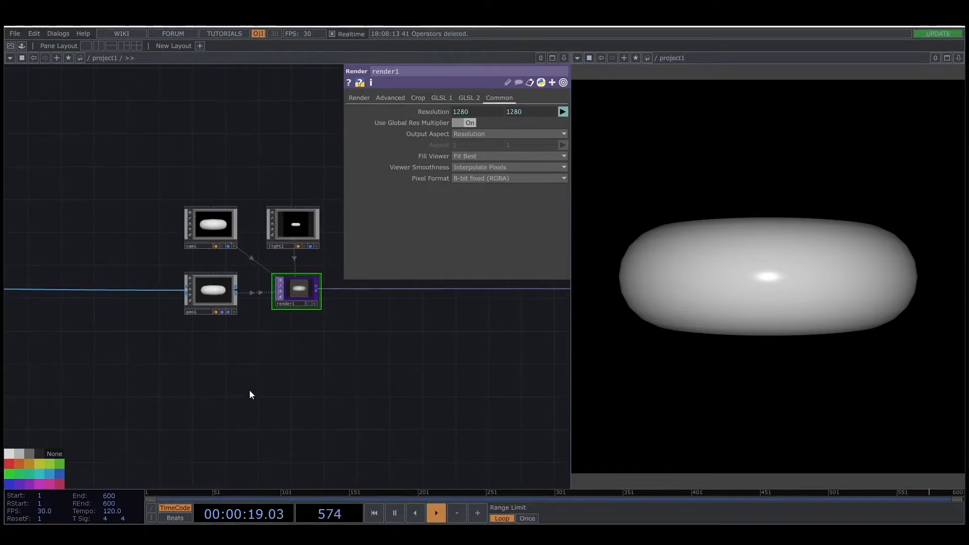
{"action": "key", "text": "Tab"}
{"action": "left_click", "coordinate": [194, 245]}
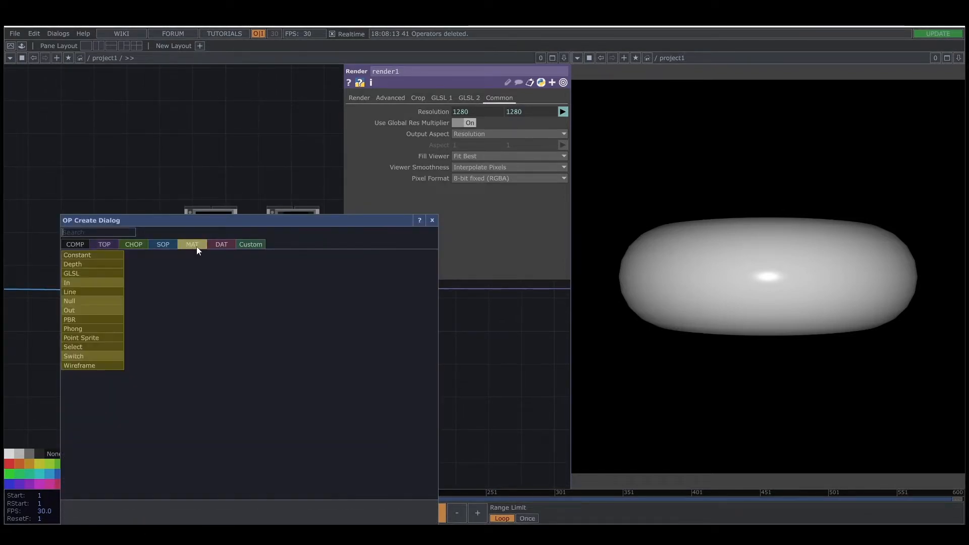
{"action": "left_click", "coordinate": [93, 320]}
{"action": "left_click", "coordinate": [210, 349]}
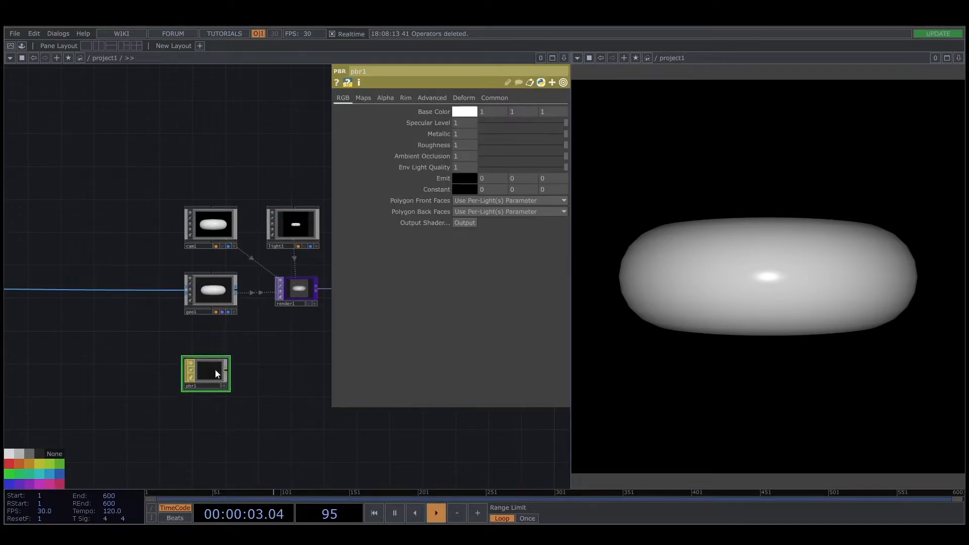
{"action": "left_click_drag", "start_coordinate": [207, 371], "coordinate": [208, 294]}
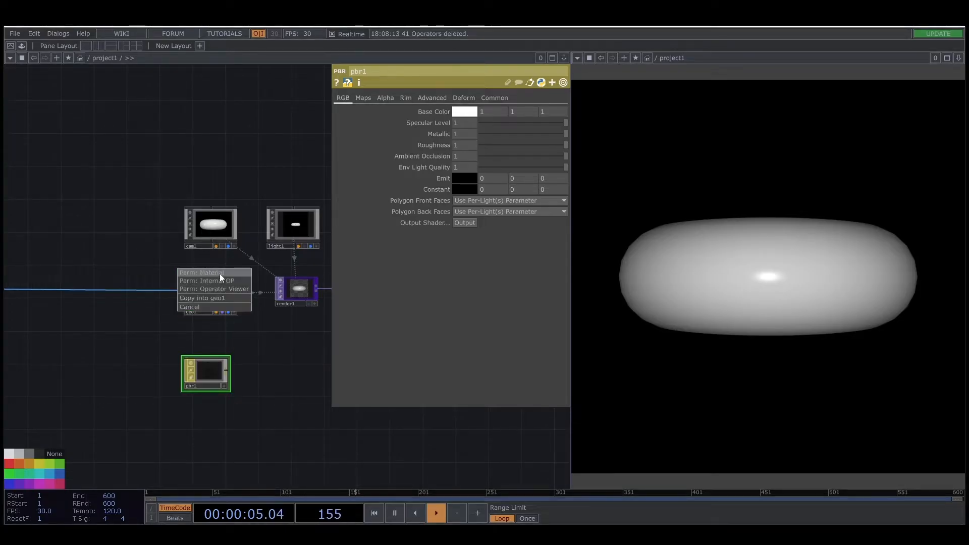
{"action": "left_click", "coordinate": [219, 274]}
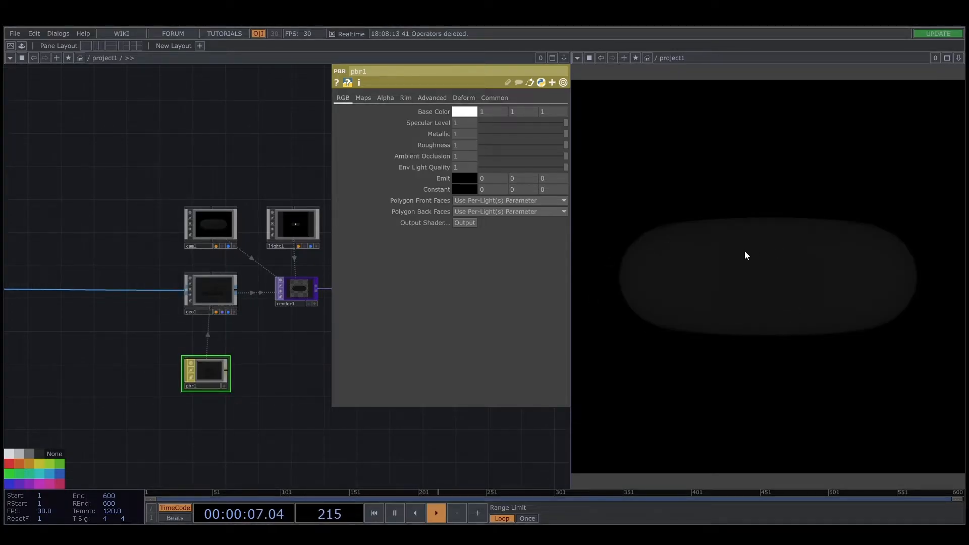
Create an Environment Light COMP above cam1.
{"action": "left_click_drag", "start_coordinate": [193, 181], "coordinate": [164, 228]}
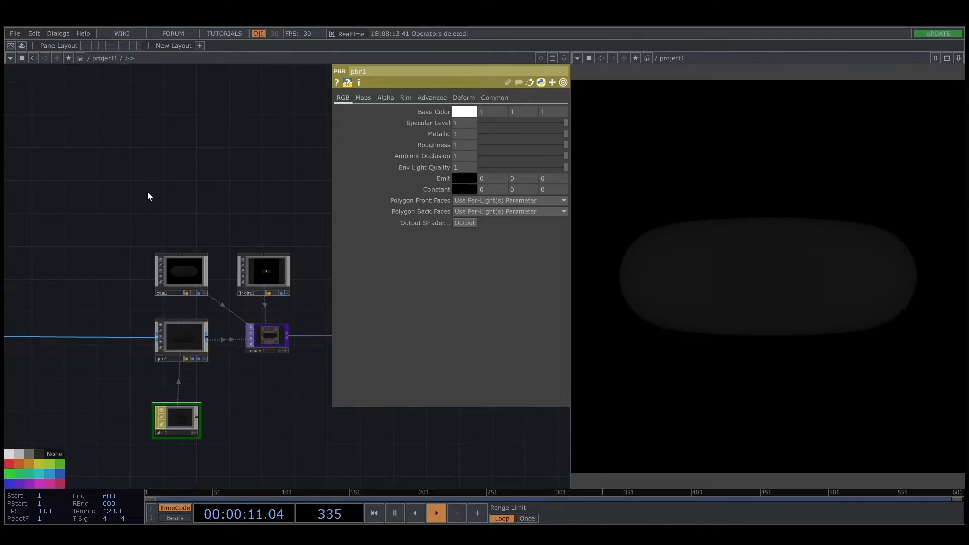
{"action": "key", "text": "Tab"}
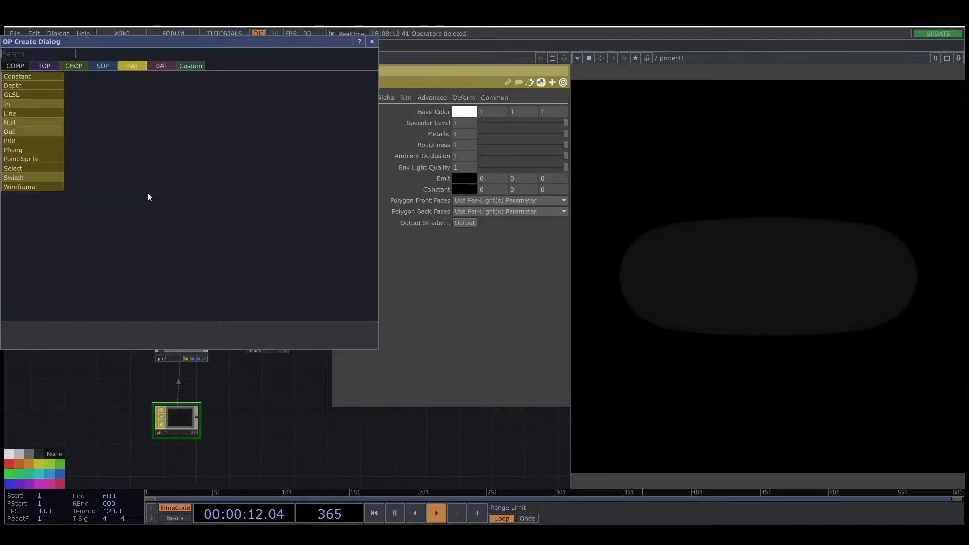
{"action": "left_click", "coordinate": [19, 65]}
{"action": "left_click", "coordinate": [40, 132]}
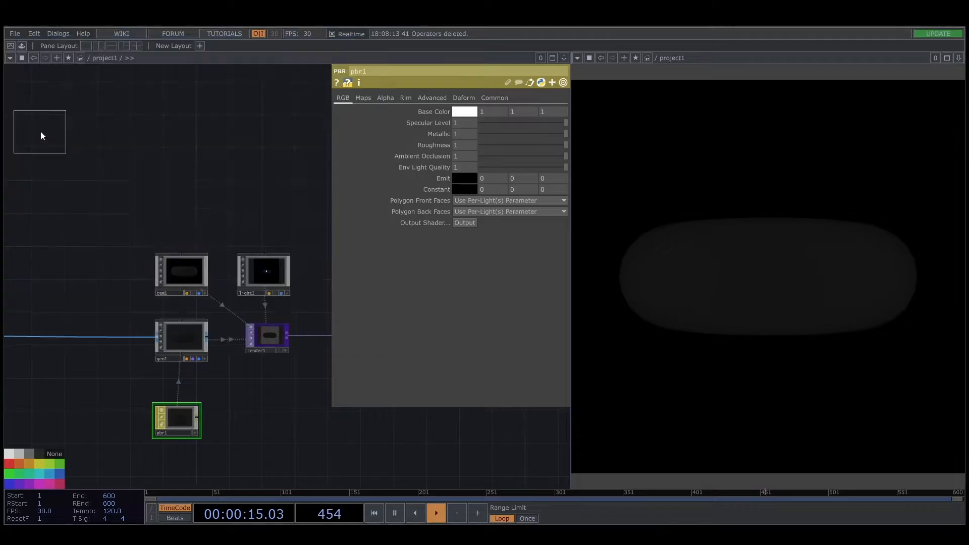
{"action": "left_click", "coordinate": [179, 203]}
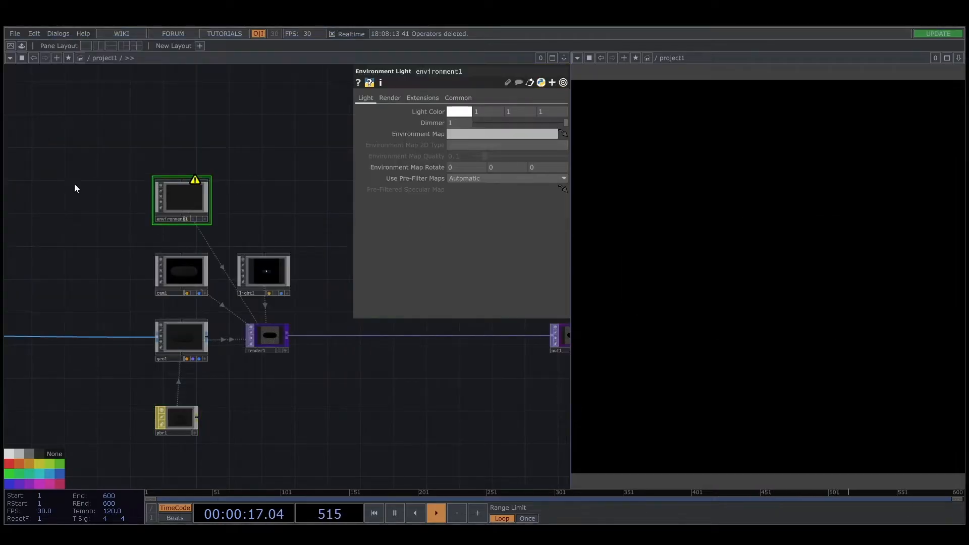
Create a Noise TOP beside environment1 and assign it as the light's Environment Map.
{"action": "key", "text": "Tab"}
{"action": "key", "text": "Tab"}
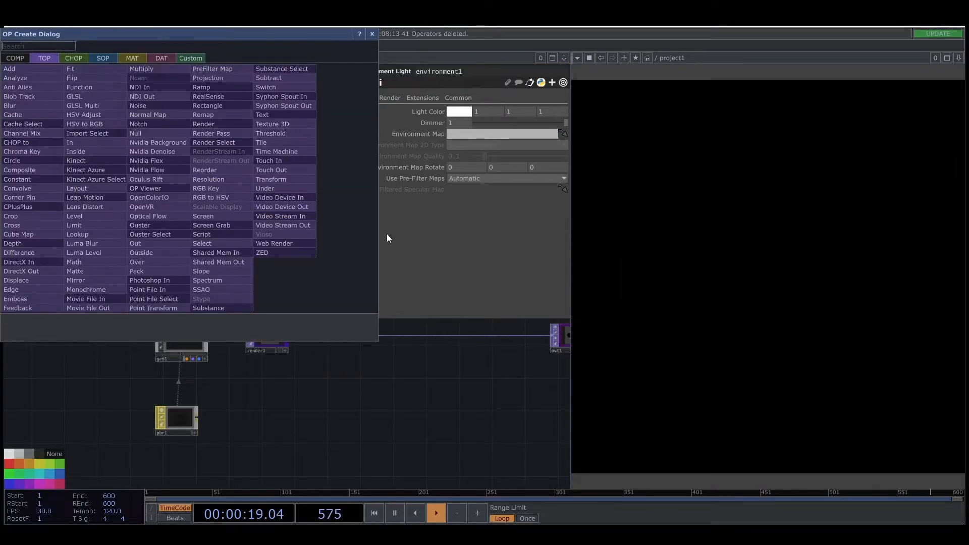
{"action": "key", "text": "Escape"}
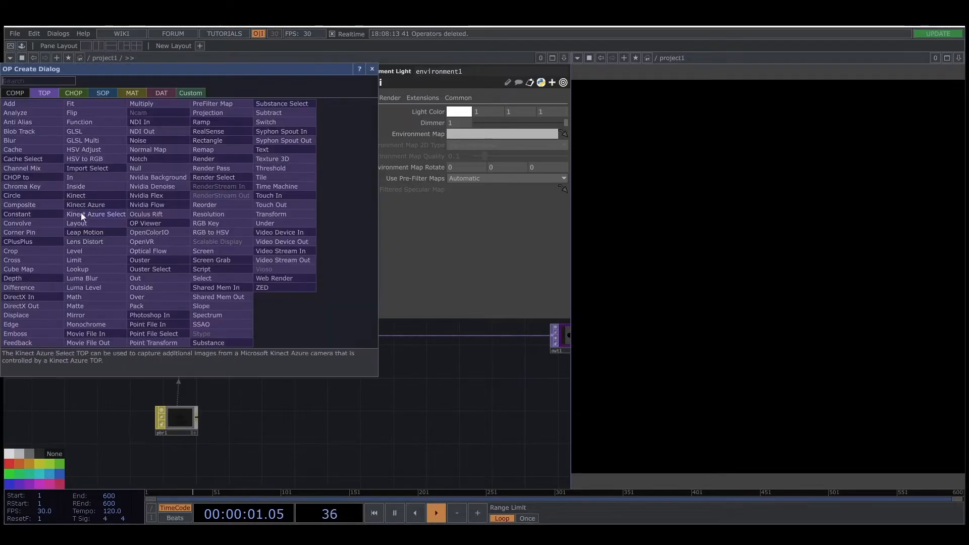
{"action": "key", "text": "Tab"}
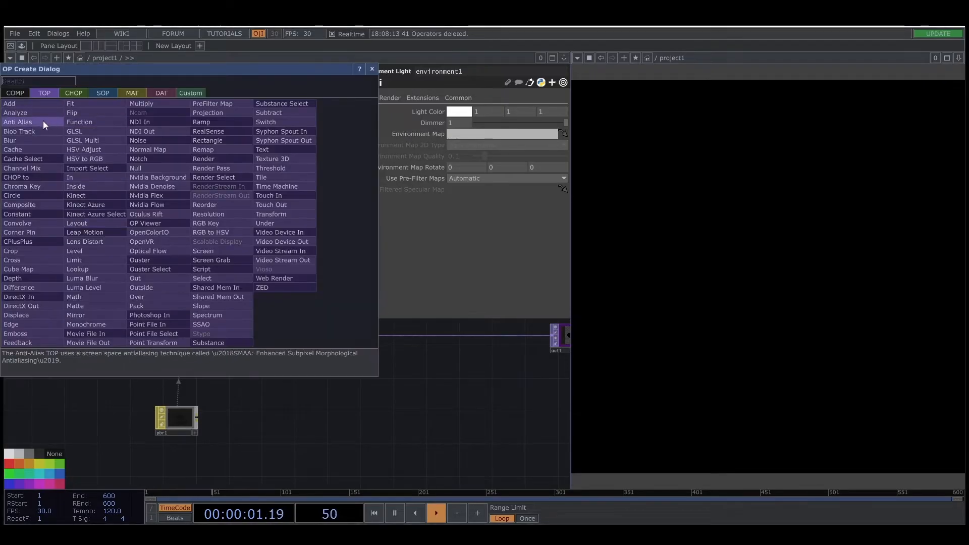
{"action": "left_click", "coordinate": [144, 139]}
{"action": "left_click", "coordinate": [106, 213]}
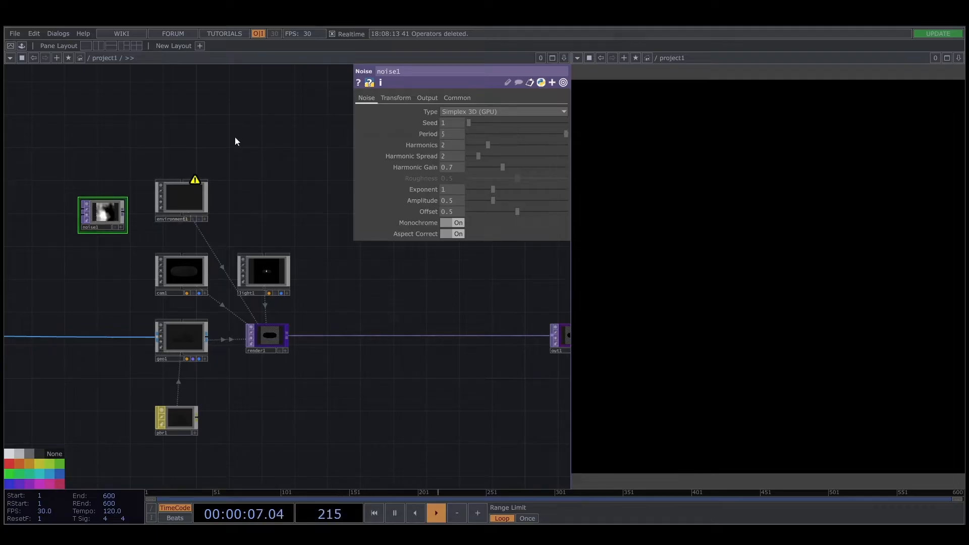
{"action": "left_click", "coordinate": [176, 201]}
{"action": "left_click_drag", "start_coordinate": [104, 212], "coordinate": [454, 134]}
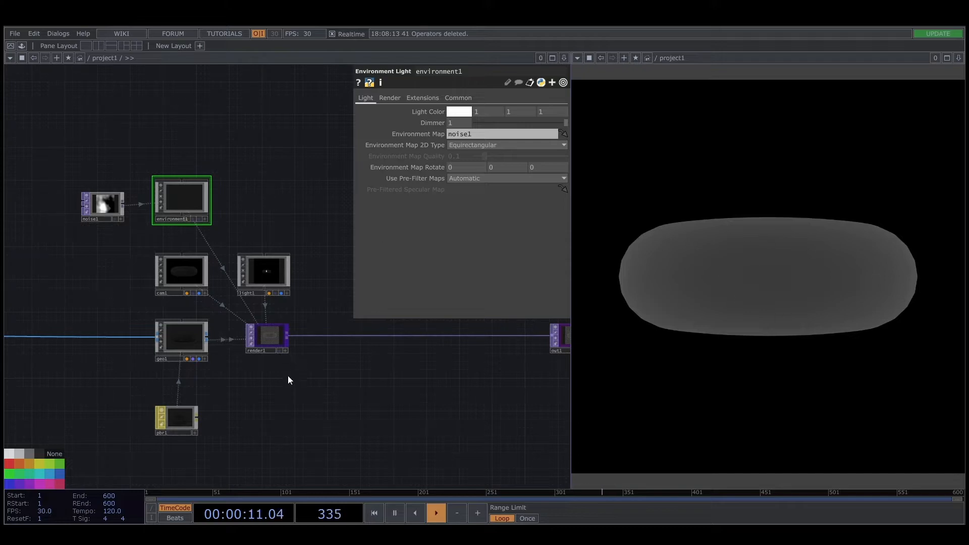
Set light1's Z translate to 2.
{"action": "left_click", "coordinate": [268, 275]}
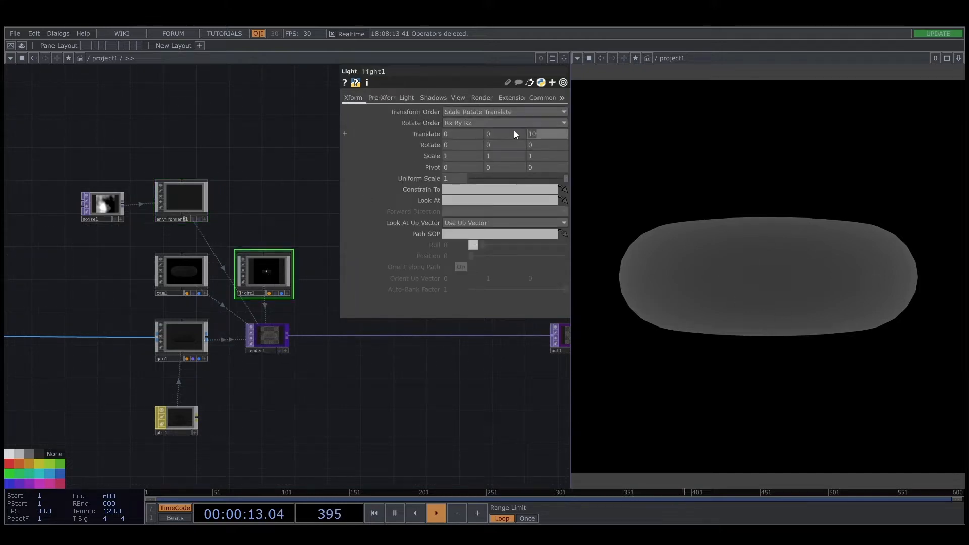
{"action": "type", "text": "2"}
{"action": "key", "text": "Return"}
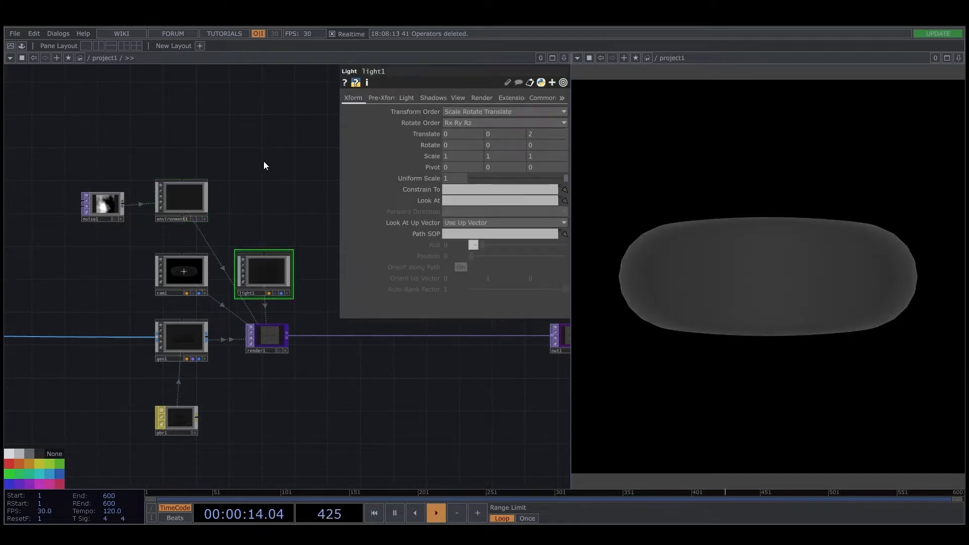
Widen cam1's FOV Angle and set its Z translate to 1.2.
{"action": "left_click", "coordinate": [186, 276]}
{"action": "left_click", "coordinate": [416, 98]}
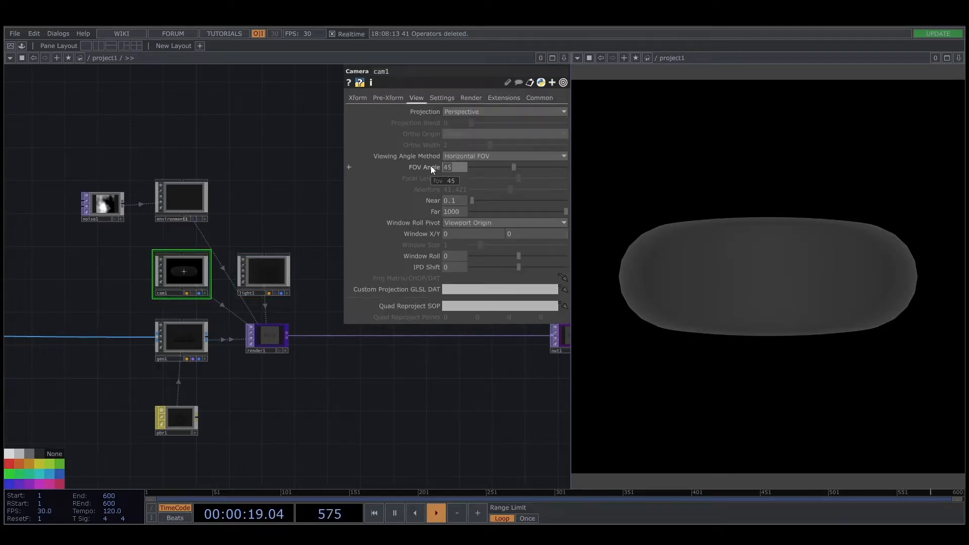
{"action": "type", "text": "00"}
{"action": "left_click", "coordinate": [357, 100]}
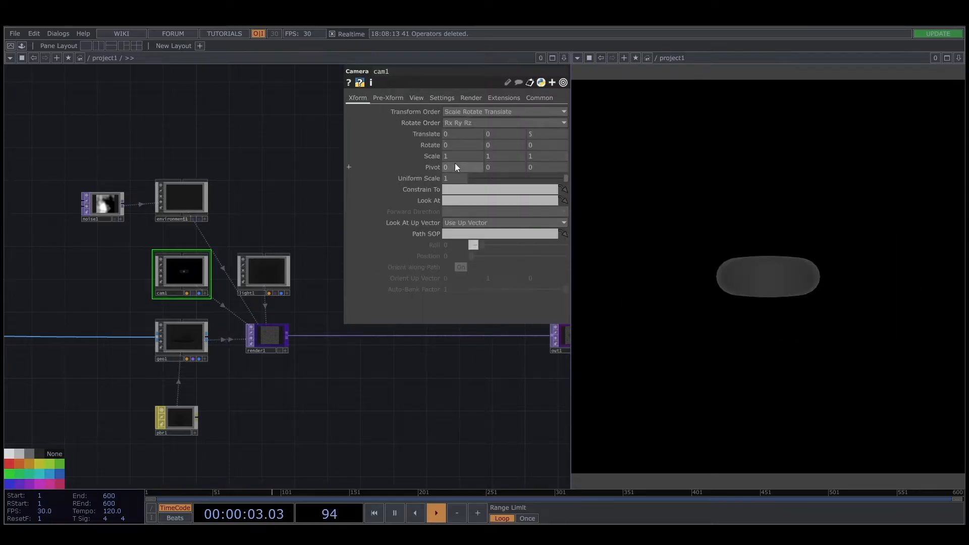
{"action": "left_click", "coordinate": [534, 134]}
{"action": "type", "text": "1"}
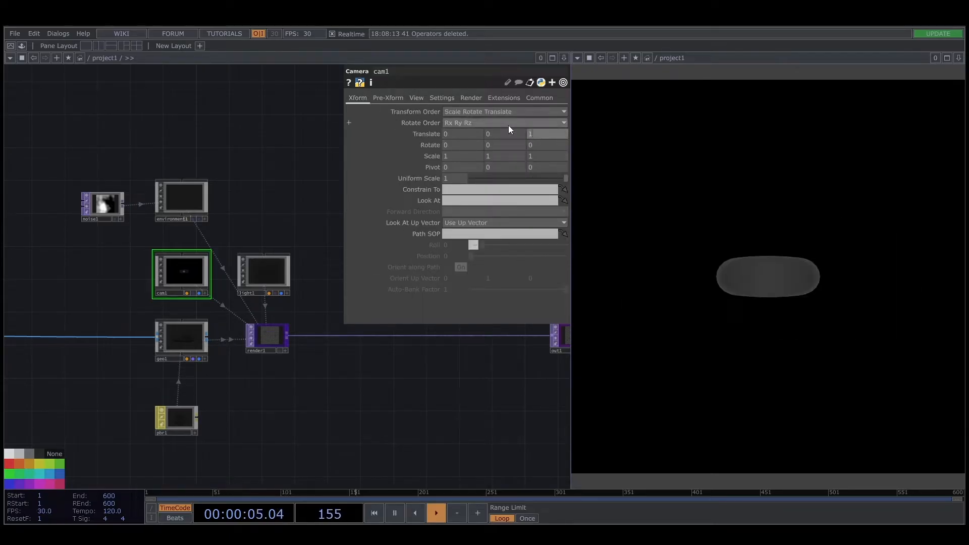
{"action": "type", "text": ".2"}
{"action": "key", "text": "Return"}
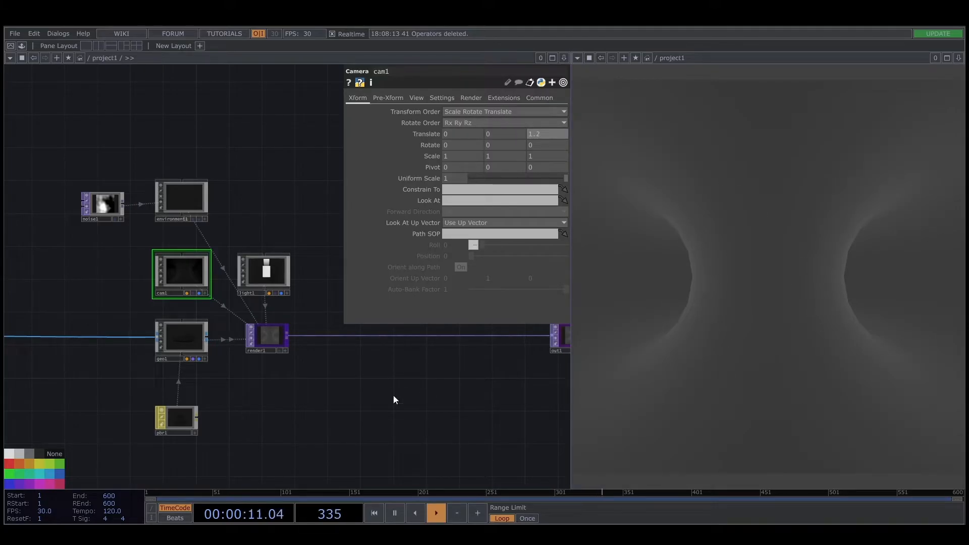
Move torus1 farther away from geo1 to make room for more SOPs between them.
{"action": "scroll", "coordinate": [310, 411], "scroll_direction": "down", "scroll_amount": 5}
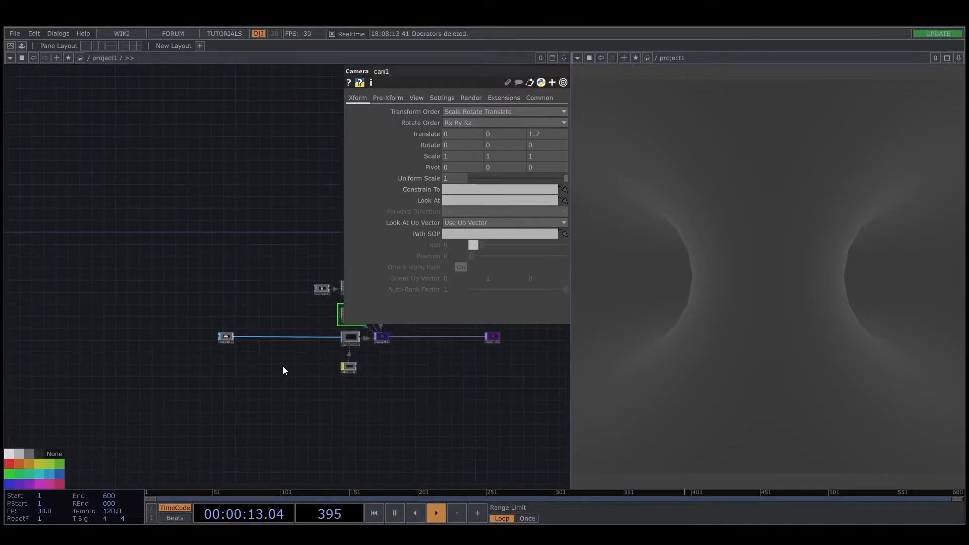
{"action": "scroll", "coordinate": [311, 384], "scroll_direction": "up", "scroll_amount": 5}
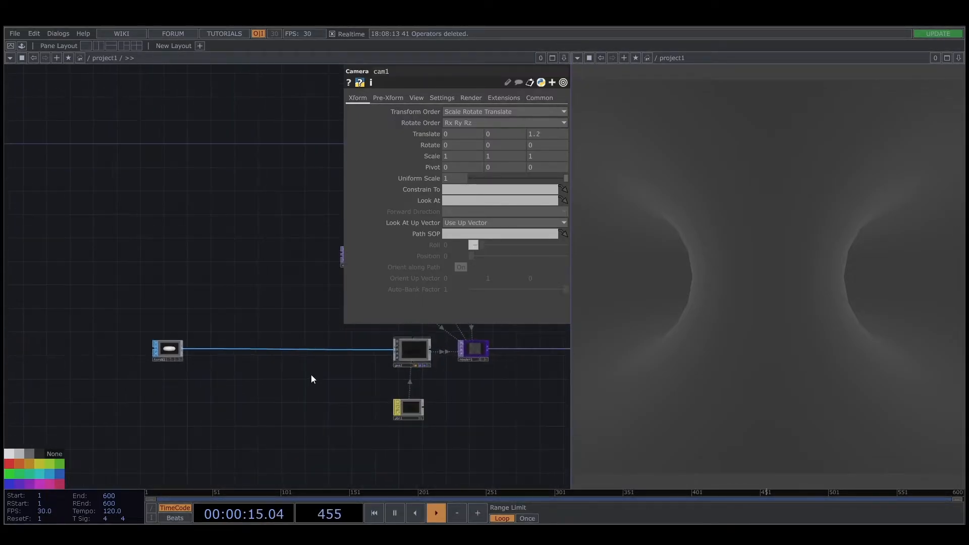
{"action": "scroll", "coordinate": [210, 363], "scroll_direction": "up", "scroll_amount": 2}
{"action": "left_click_drag", "start_coordinate": [148, 354], "coordinate": [48, 354]}
{"action": "left_click_drag", "start_coordinate": [111, 327], "coordinate": [415, 321]}
{"action": "left_click_drag", "start_coordinate": [335, 356], "coordinate": [256, 354]}
{"action": "scroll", "coordinate": [311, 352], "scroll_direction": "up", "scroll_amount": 4}
{"action": "left_click_drag", "start_coordinate": [318, 379], "coordinate": [240, 381]}
Set torus1's second radius value to 0.65 and both its rows and columns to 100.
{"action": "left_click", "coordinate": [172, 356]}
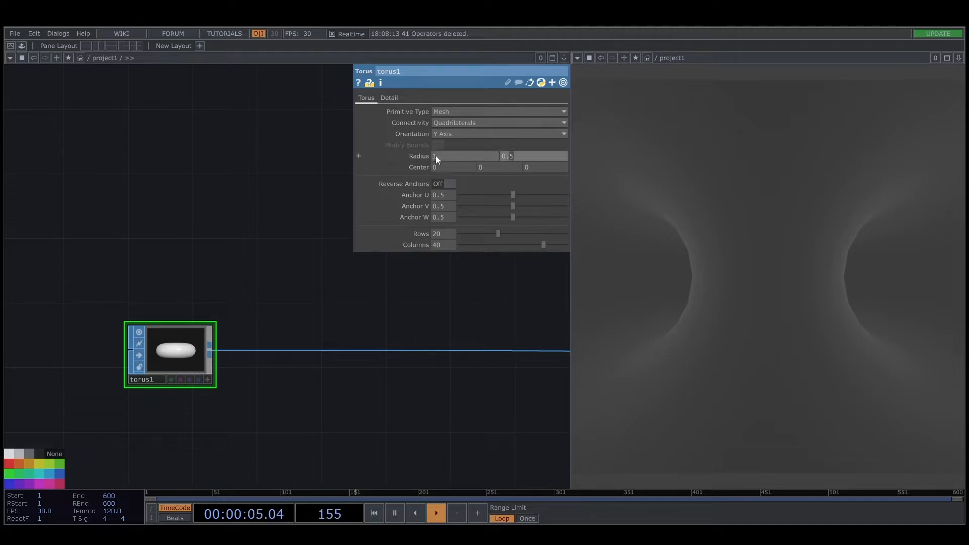
{"action": "type", "text": "65"}
{"action": "left_click_drag", "start_coordinate": [253, 265], "coordinate": [230, 268]}
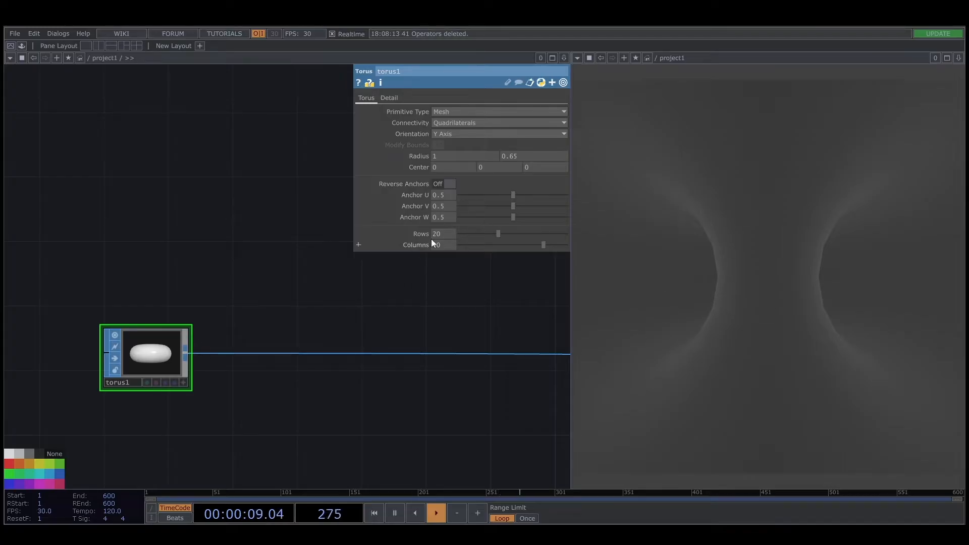
{"action": "type", "text": "100"}
{"action": "key", "text": "Tab"}
{"action": "type", "text": "100"}
{"action": "key", "text": "Return"}
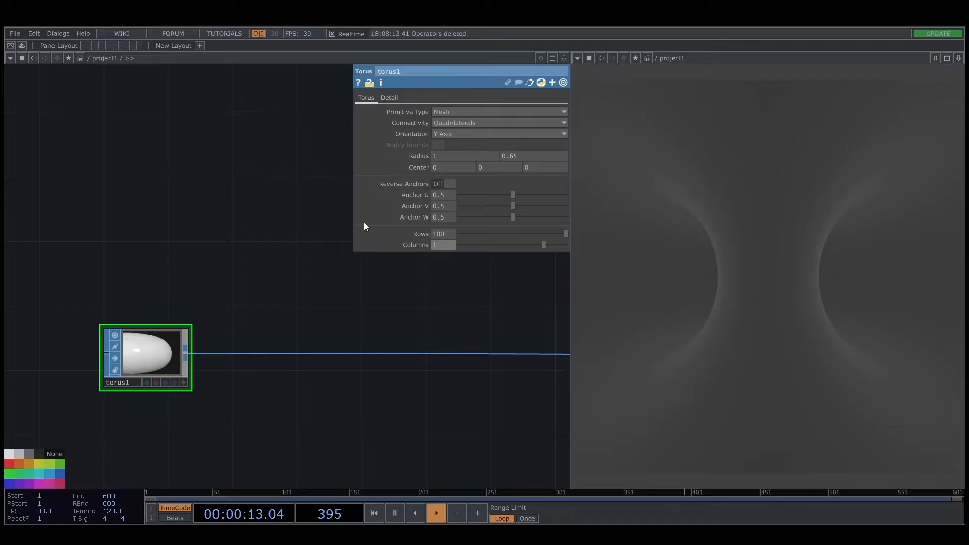
Insert a Transform SOP between torus1 and geo1 and set its Uniform Scale to 0.6.
{"action": "left_click_drag", "start_coordinate": [260, 308], "coordinate": [156, 260]}
{"action": "right_click", "coordinate": [143, 303]}
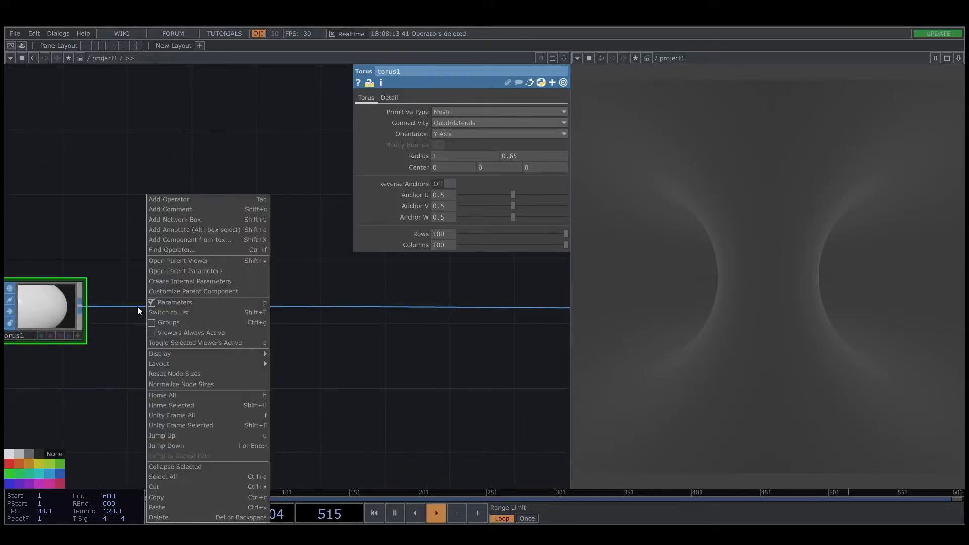
{"action": "right_click", "coordinate": [137, 307]}
{"action": "left_click", "coordinate": [163, 296]}
{"action": "type", "text": "tra"}
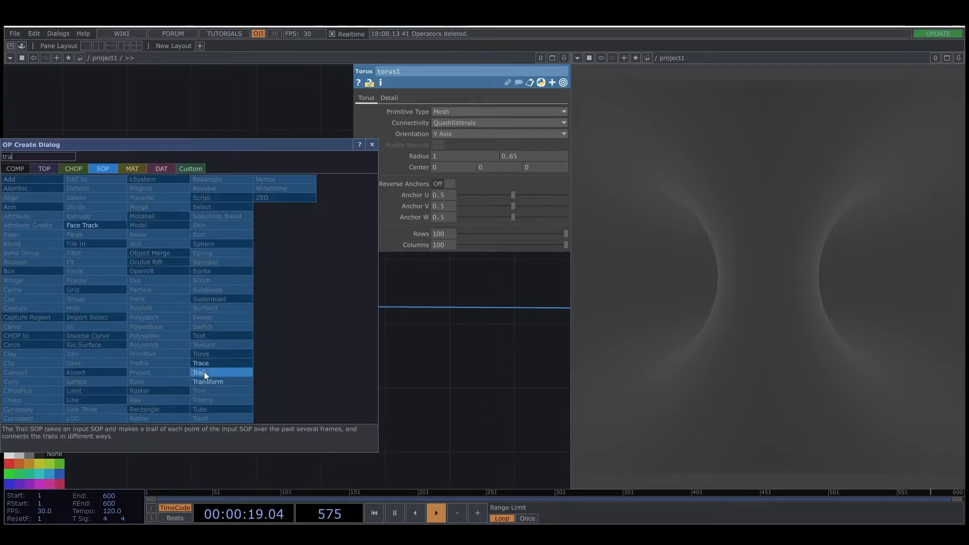
{"action": "left_click", "coordinate": [205, 382]}
{"action": "left_click", "coordinate": [169, 311]}
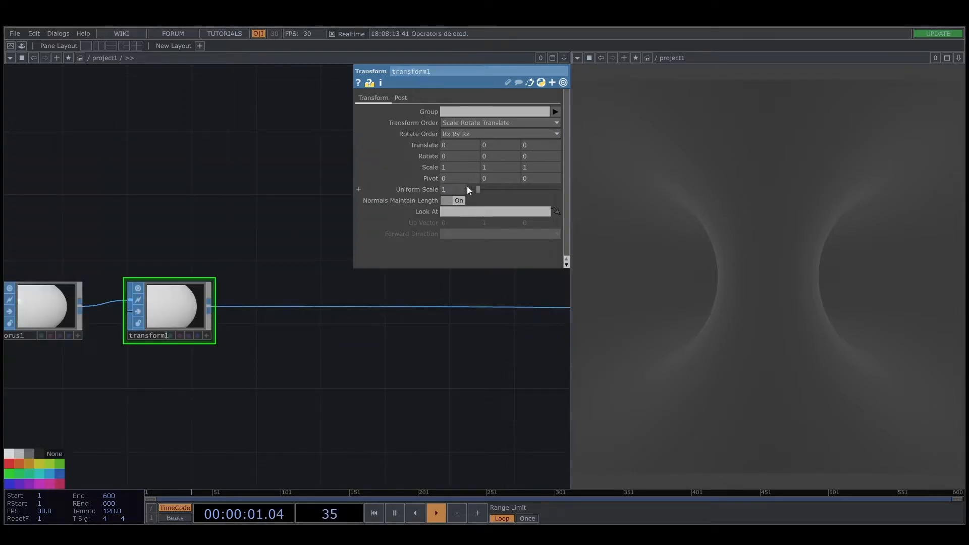
{"action": "type", "text": "0.6"}
{"action": "key", "text": "Return"}
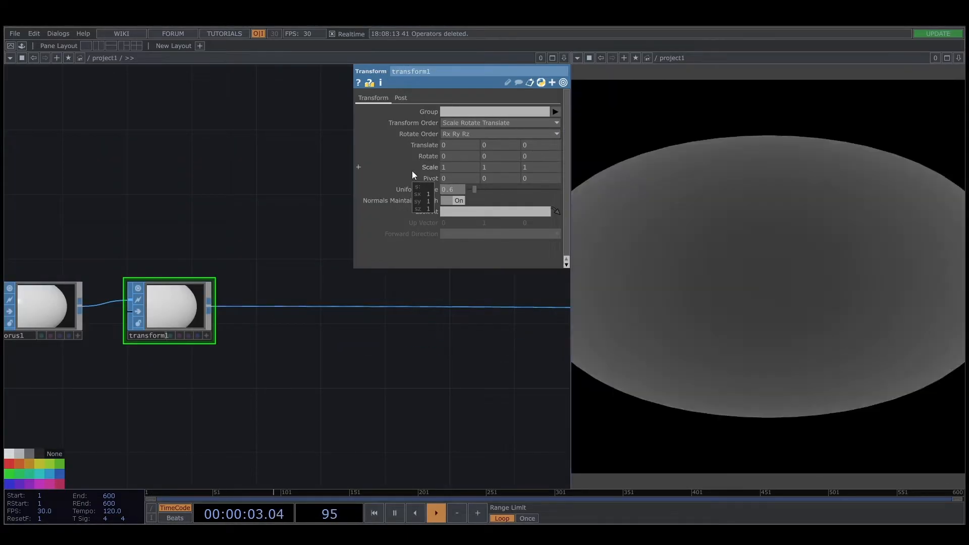
Insert a Twist SOP between transform1 and geo1.
{"action": "left_click_drag", "start_coordinate": [346, 350], "coordinate": [135, 294]}
{"action": "left_click_drag", "start_coordinate": [119, 252], "coordinate": [218, 254]}
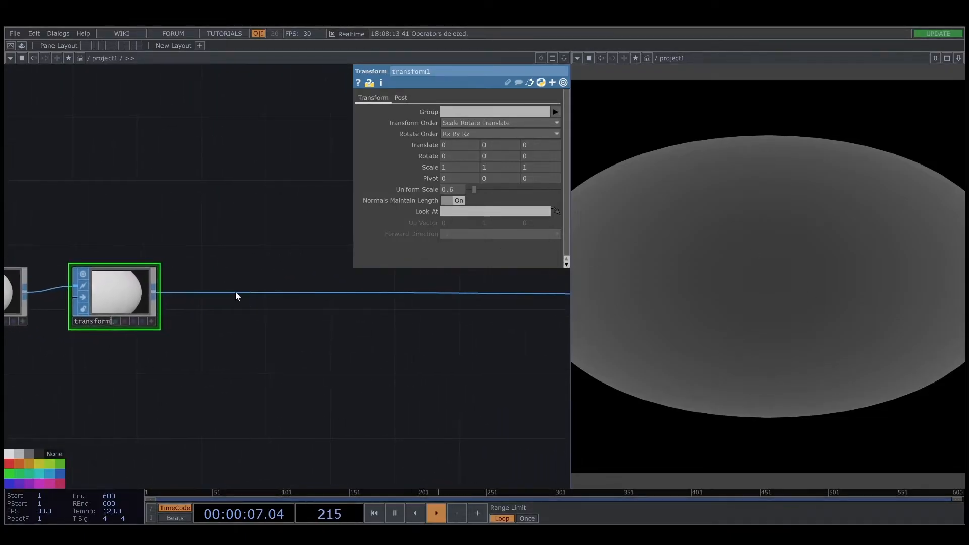
{"action": "right_click", "coordinate": [219, 293]}
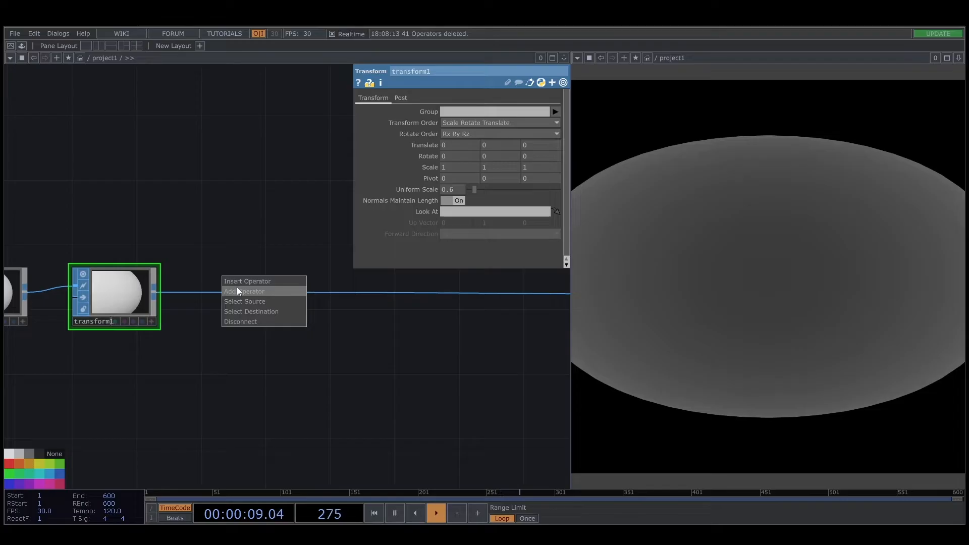
{"action": "left_click", "coordinate": [241, 281]}
{"action": "type", "text": "tw"}
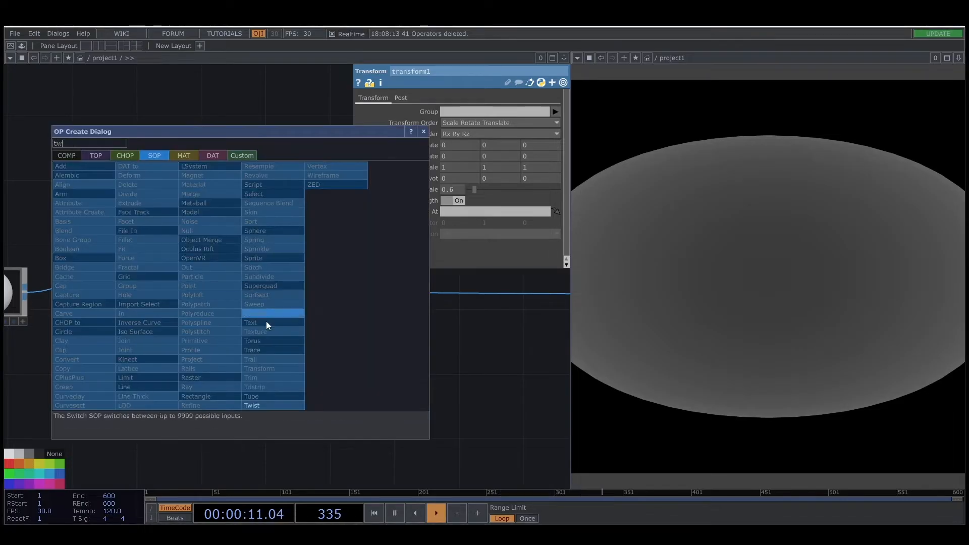
{"action": "left_click", "coordinate": [256, 402]}
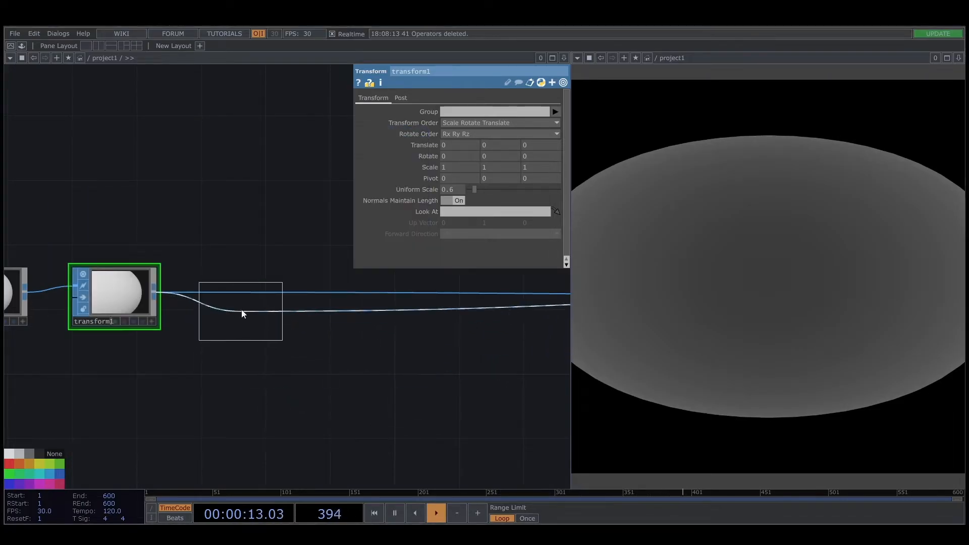
{"action": "left_click", "coordinate": [241, 313]}
Switch twist1's operation to Taper, with a Strength of about 69 and a Rolloff of 2.
{"action": "left_click", "coordinate": [465, 123]}
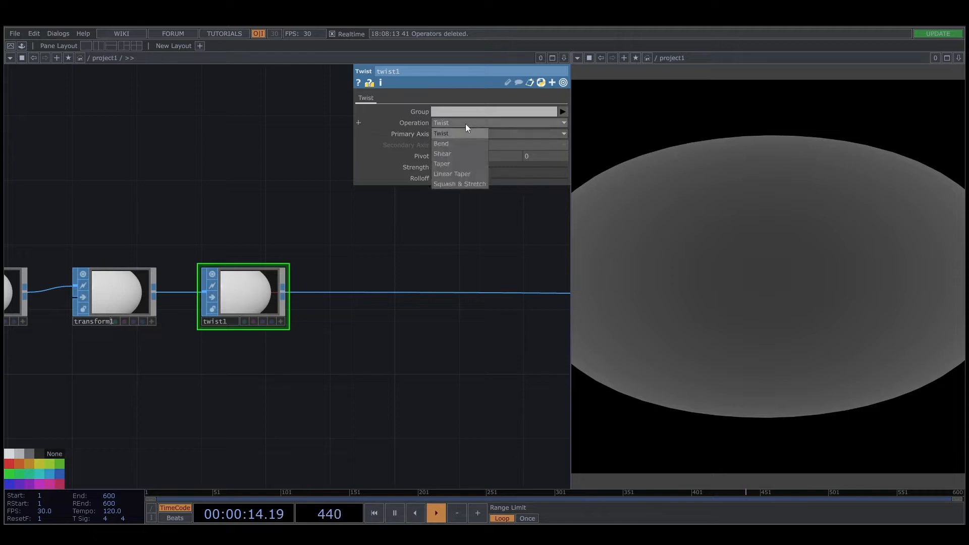
{"action": "left_click", "coordinate": [442, 163]}
{"action": "left_click_drag", "start_coordinate": [459, 167], "coordinate": [489, 167]}
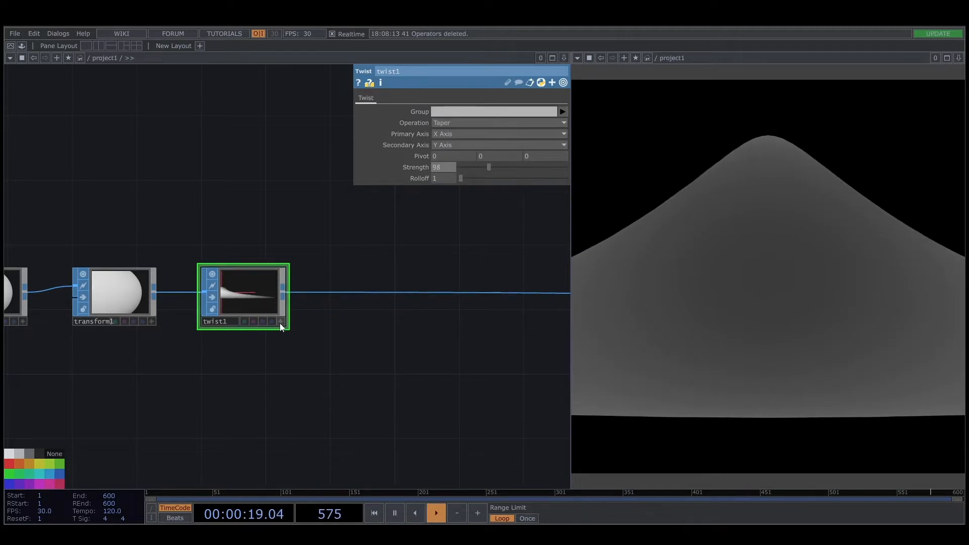
{"action": "left_click_drag", "start_coordinate": [231, 297], "coordinate": [268, 287]}
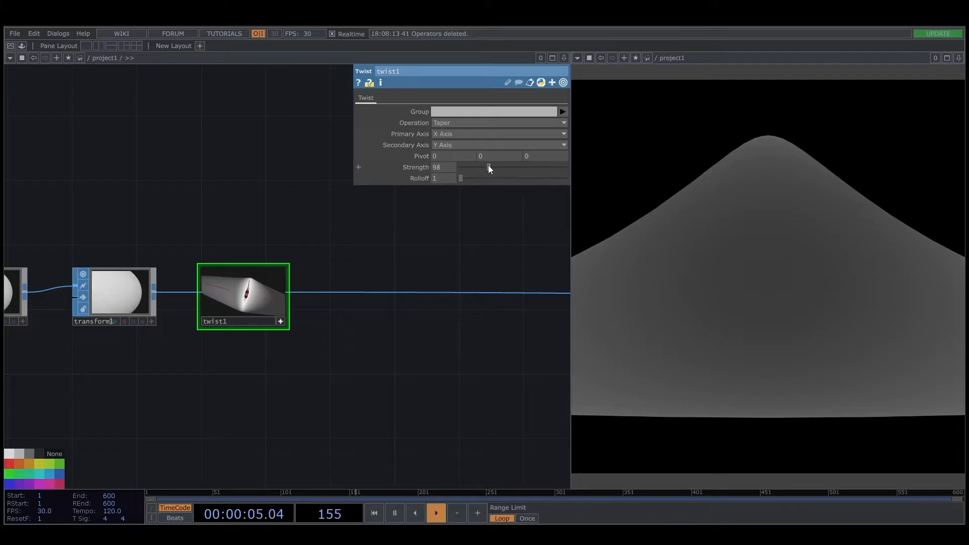
{"action": "mouse_move", "coordinate": [488, 167]}
{"action": "left_mouse_down"}
{"action": "mouse_move", "coordinate": [460, 179]}
{"action": "mouse_move", "coordinate": [479, 182]}
{"action": "left_mouse_up"}
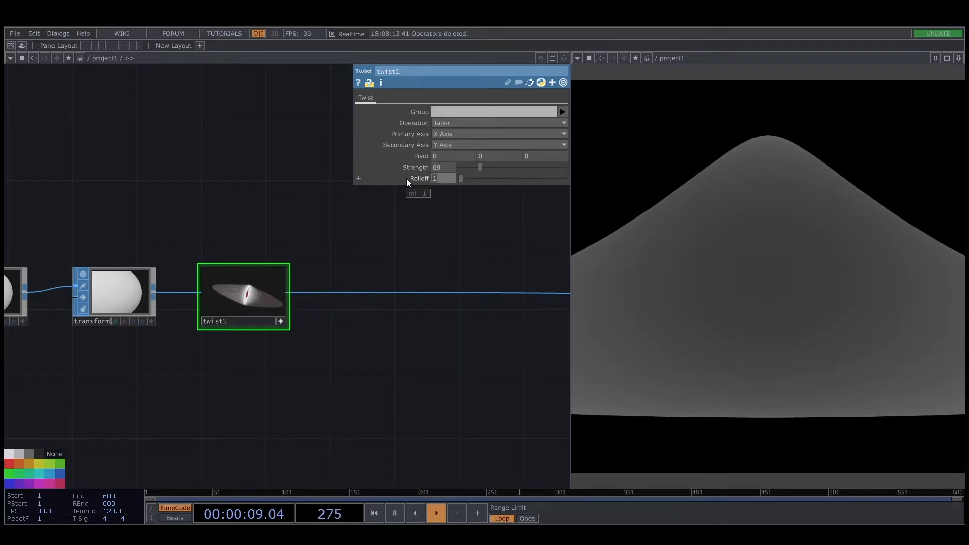
{"action": "type", "text": "2"}
{"action": "key", "text": "Return"}
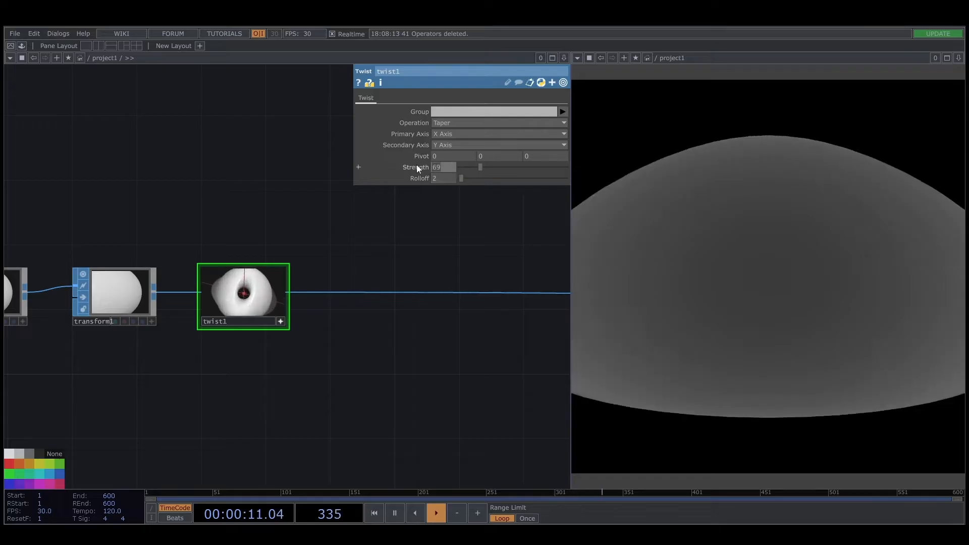
Set twist1's Strength to 60 and inspect the tapered torus in the node's viewer.
{"action": "key", "text": "Down"}
{"action": "key", "text": "Down"}
{"action": "key", "text": "Down"}
{"action": "key", "text": "Down"}
{"action": "key", "text": "Down"}
{"action": "key", "text": "Down"}
{"action": "key", "text": "Down"}
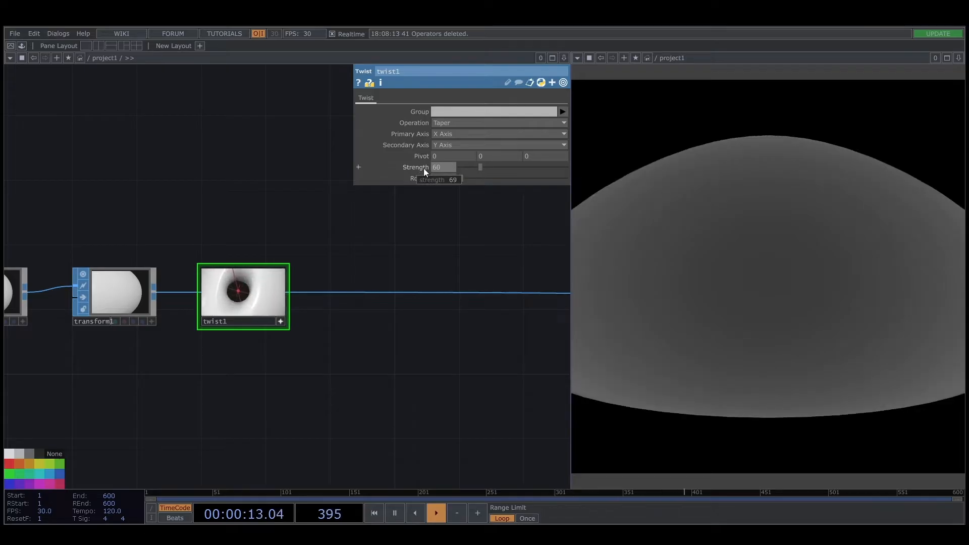
{"action": "left_click_drag", "start_coordinate": [244, 290], "coordinate": [261, 302]}
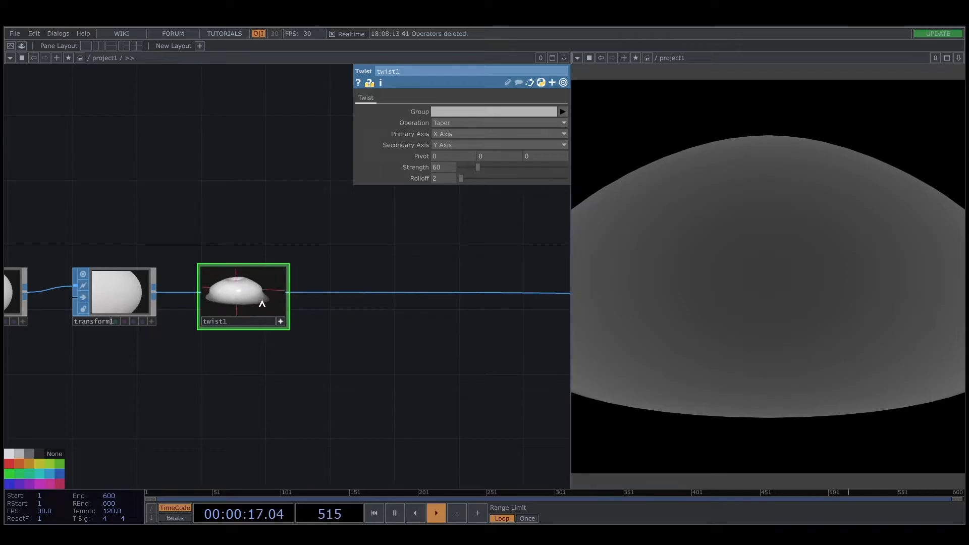
Insert a second Twist SOP between twist1 and geo1.
{"action": "left_click_drag", "start_coordinate": [352, 333], "coordinate": [251, 304]}
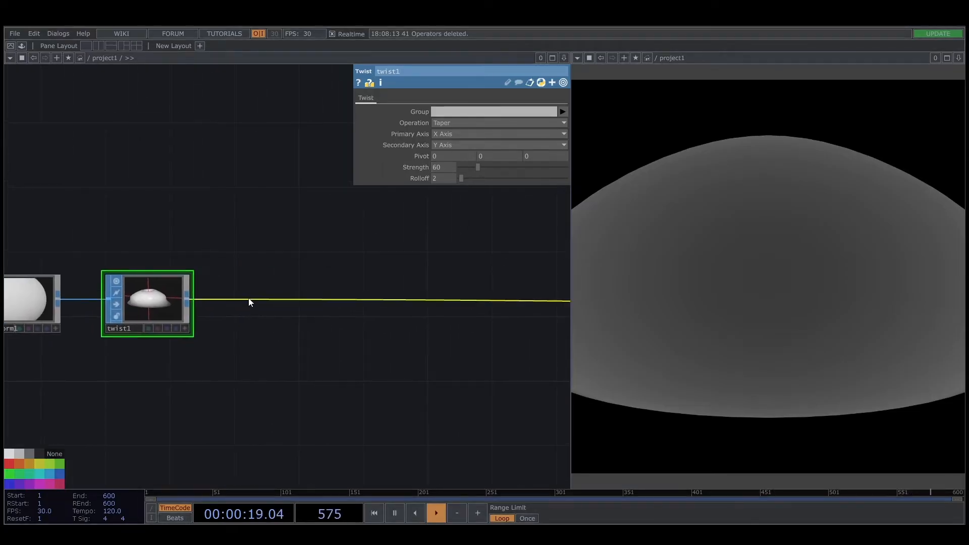
{"action": "right_click", "coordinate": [250, 300]}
{"action": "left_click", "coordinate": [276, 286]}
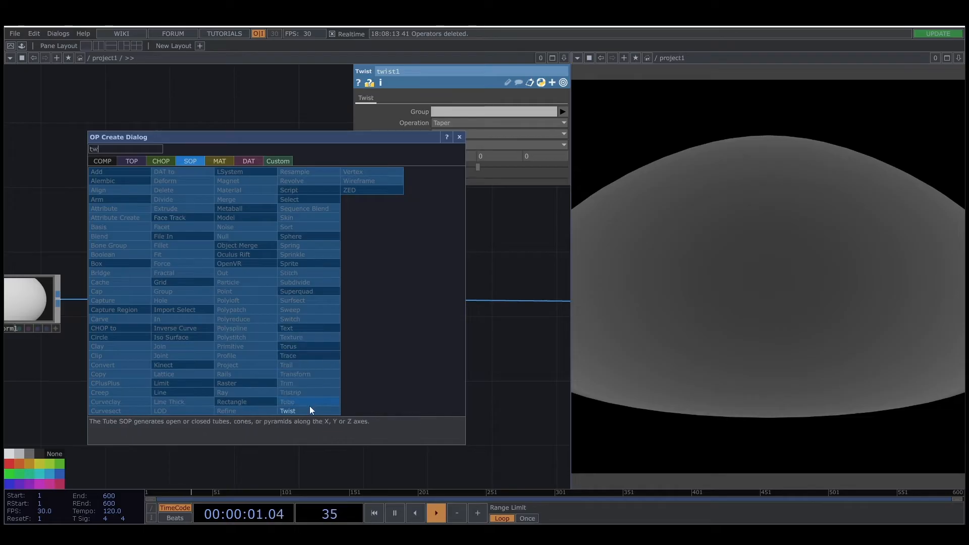
{"action": "left_click", "coordinate": [308, 406]}
{"action": "left_click", "coordinate": [272, 302]}
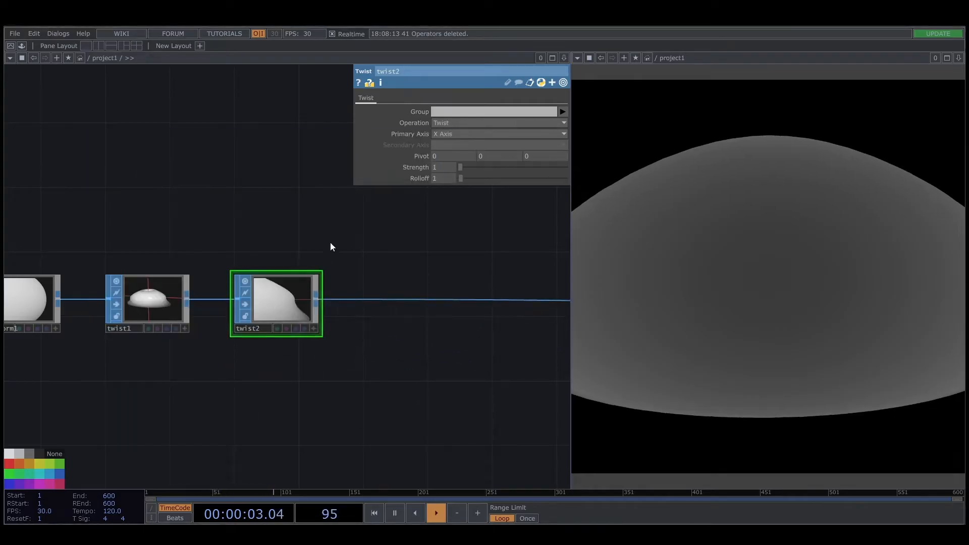
Set twist2's Strength to 259 and Rolloff to 2, and inspect the twisted shape in the node's viewer.
{"action": "left_click_drag", "start_coordinate": [330, 241], "coordinate": [297, 246]}
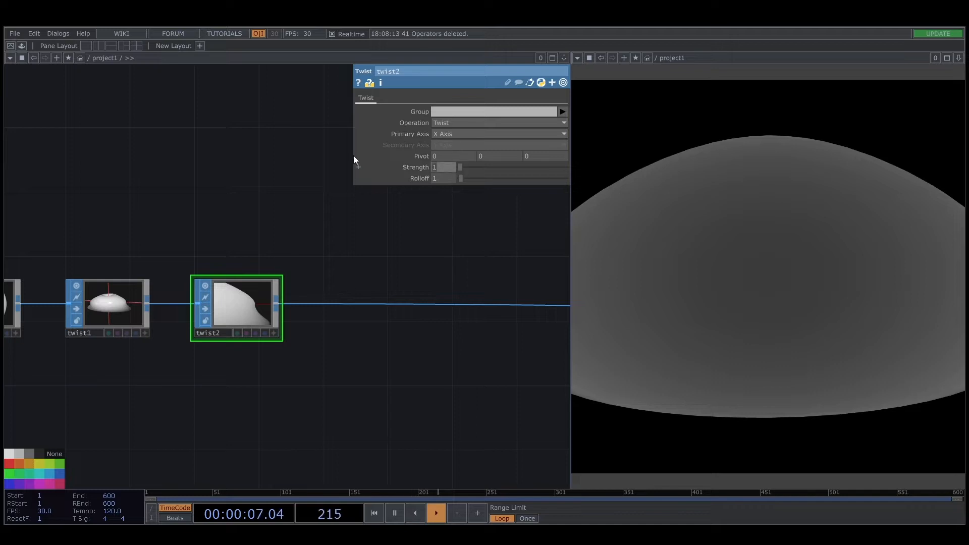
{"action": "type", "text": "259"}
{"action": "left_click", "coordinate": [440, 178]}
{"action": "type", "text": "2"}
{"action": "key", "text": "Return"}
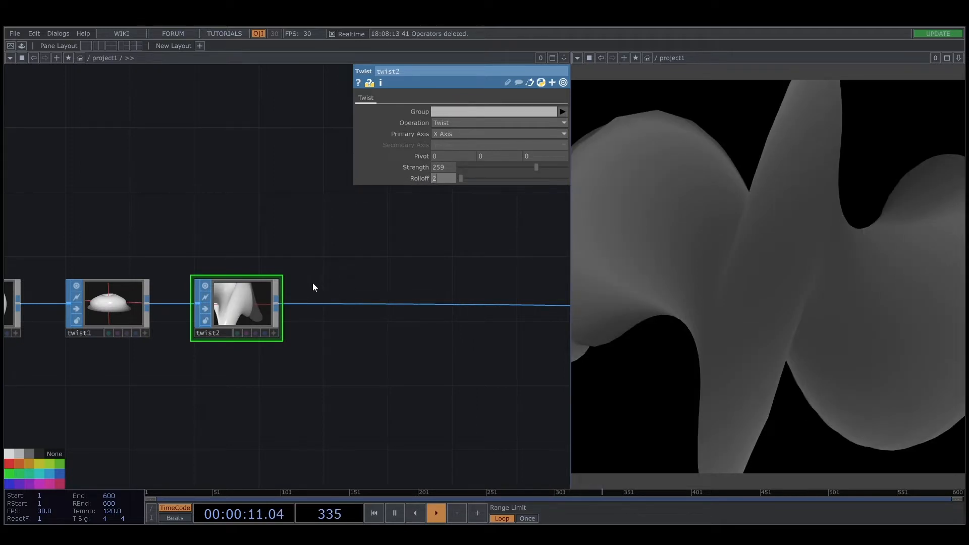
{"action": "left_click_drag", "start_coordinate": [223, 307], "coordinate": [244, 297]}
{"action": "scroll", "coordinate": [245, 301], "scroll_direction": "down", "scroll_amount": 5}
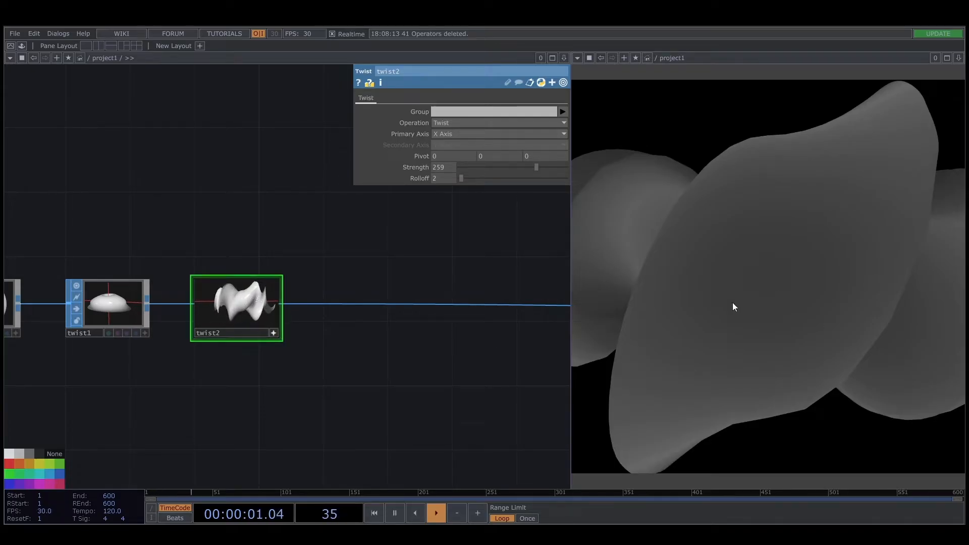
{"action": "mouse_move", "coordinate": [248, 299]}
{"action": "left_mouse_down"}
{"action": "mouse_move", "coordinate": [241, 306]}
{"action": "mouse_move", "coordinate": [245, 297]}
{"action": "left_mouse_up"}
{"action": "left_click", "coordinate": [273, 332]}
Insert a third Twist SOP between twist2 and geo1.
{"action": "left_click_drag", "start_coordinate": [363, 341], "coordinate": [245, 353]}
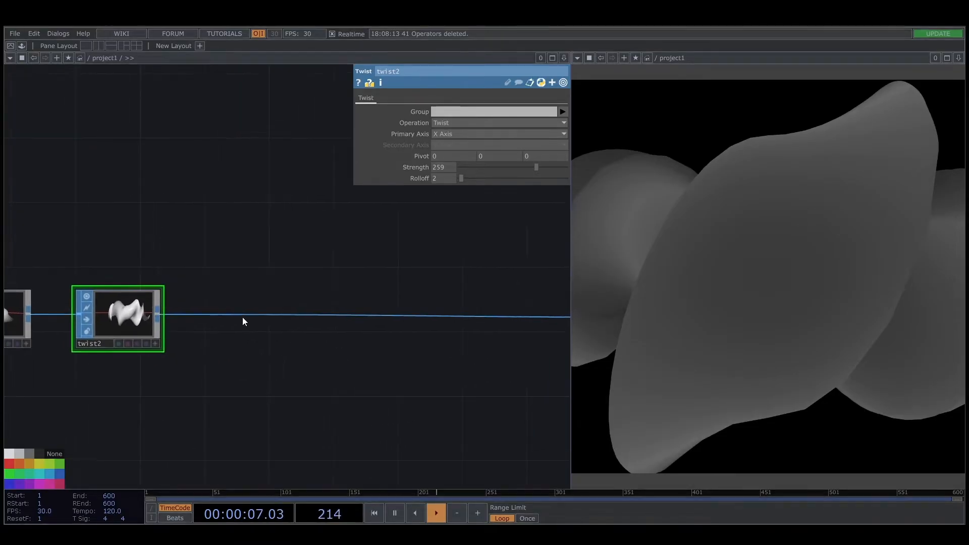
{"action": "right_click", "coordinate": [211, 315]}
{"action": "left_click", "coordinate": [226, 303]}
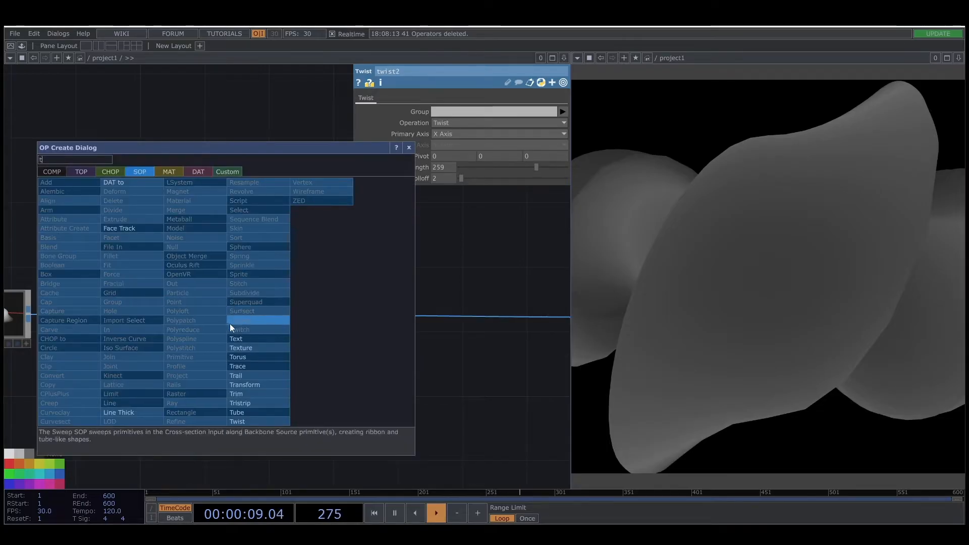
{"action": "left_click", "coordinate": [241, 416]}
{"action": "left_click", "coordinate": [244, 323]}
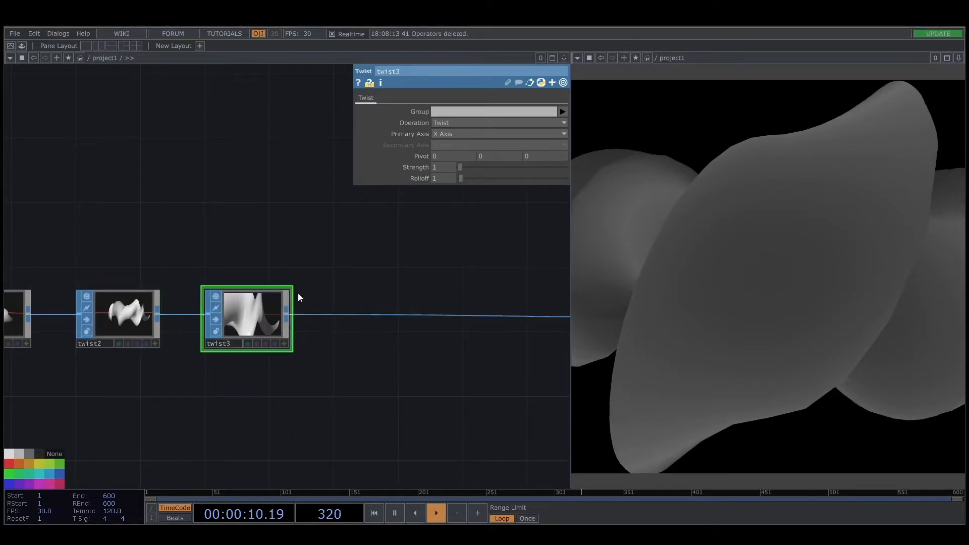
Set twist3's Primary Axis to Y Axis, Rolloff to 2 and Strength to 360, and inspect the shape in the node's viewer.
{"action": "left_click", "coordinate": [436, 133]}
{"action": "left_click", "coordinate": [441, 156]}
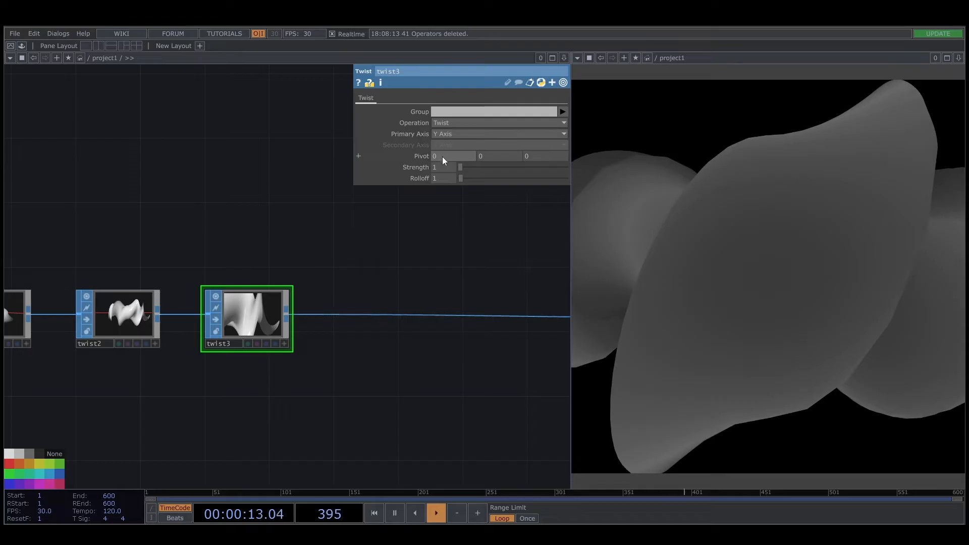
{"action": "left_click", "coordinate": [455, 180]}
{"action": "type", "text": "2"}
{"action": "key", "text": "Return"}
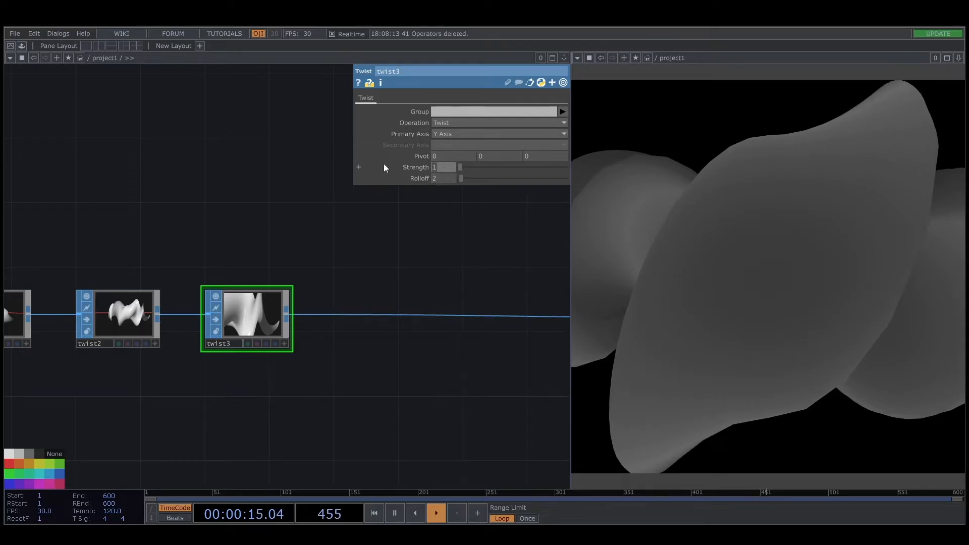
{"action": "type", "text": "360"}
{"action": "key", "text": "Return"}
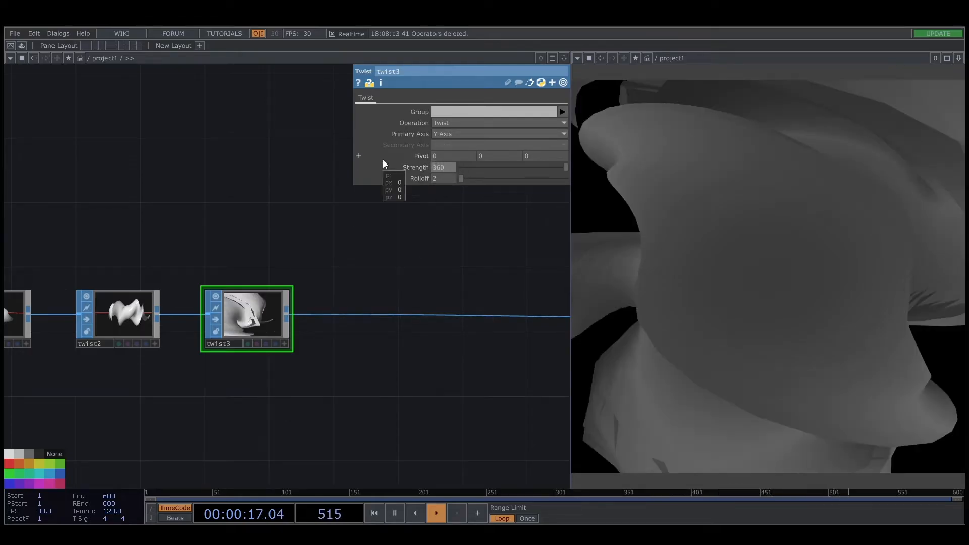
{"action": "left_click", "coordinate": [284, 343]}
{"action": "scroll", "coordinate": [244, 319], "scroll_direction": "down", "scroll_amount": 2}
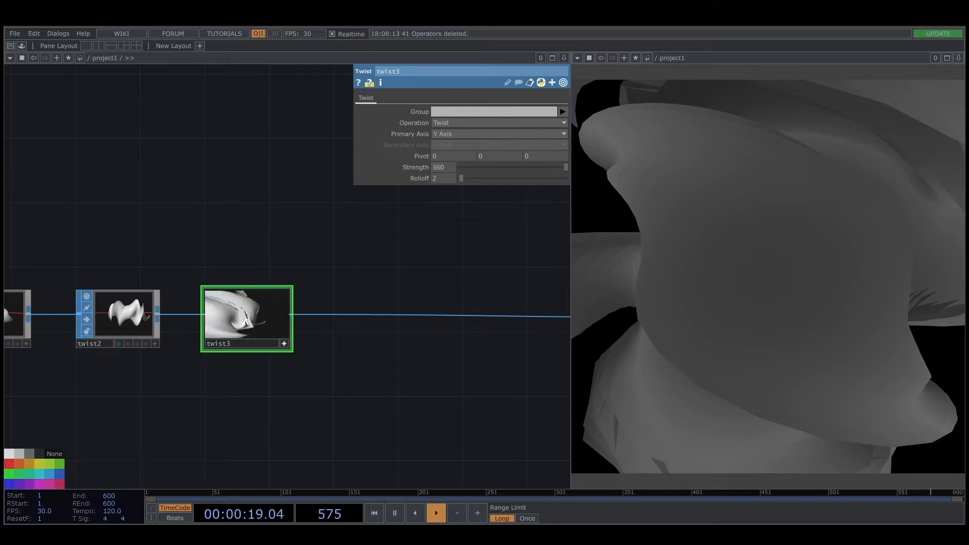
{"action": "scroll", "coordinate": [246, 321], "scroll_direction": "down", "scroll_amount": 3}
{"action": "left_click_drag", "start_coordinate": [228, 318], "coordinate": [272, 344]}
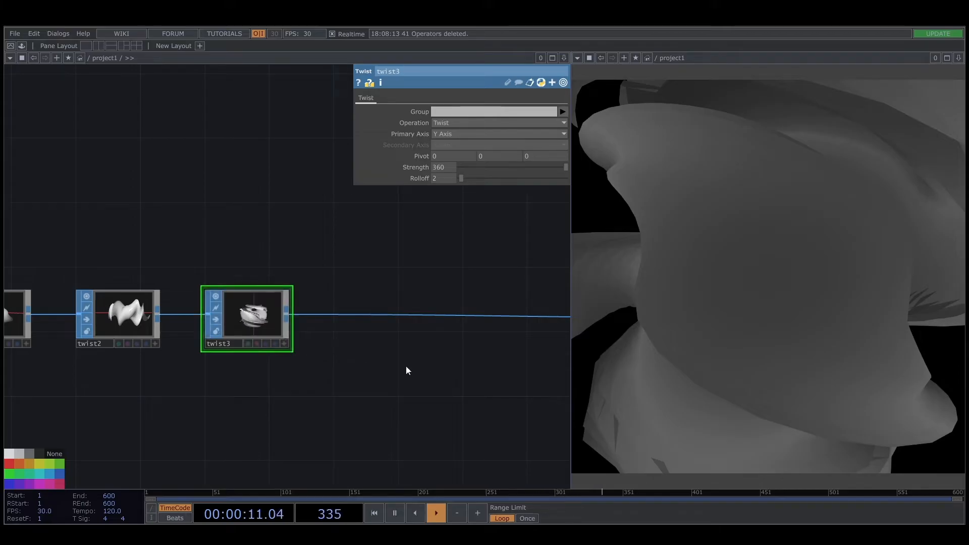
Insert a Texture SOP between twist3 and geo1.
{"action": "left_click_drag", "start_coordinate": [407, 370], "coordinate": [244, 356]}
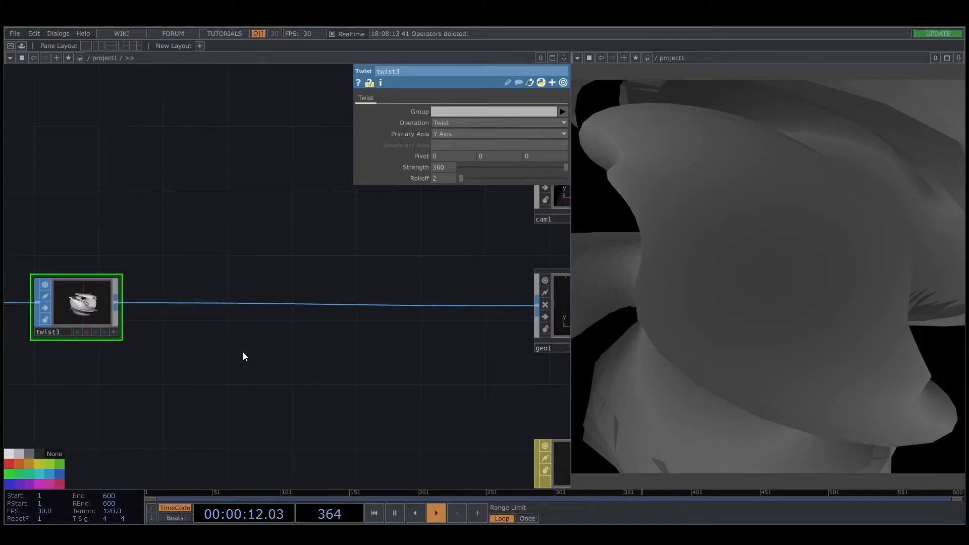
{"action": "right_click", "coordinate": [187, 304]}
{"action": "left_click", "coordinate": [209, 292]}
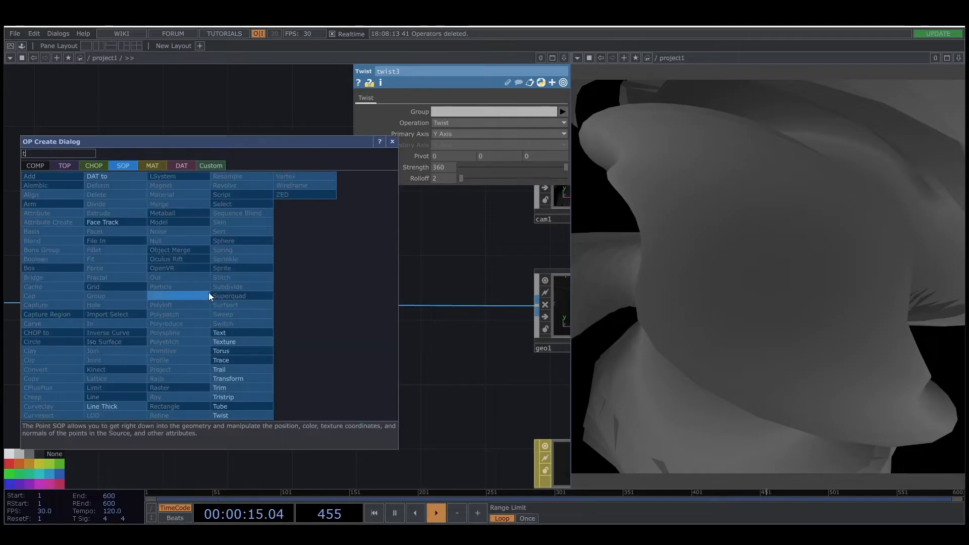
{"action": "left_click", "coordinate": [231, 370]}
{"action": "left_click", "coordinate": [200, 304]}
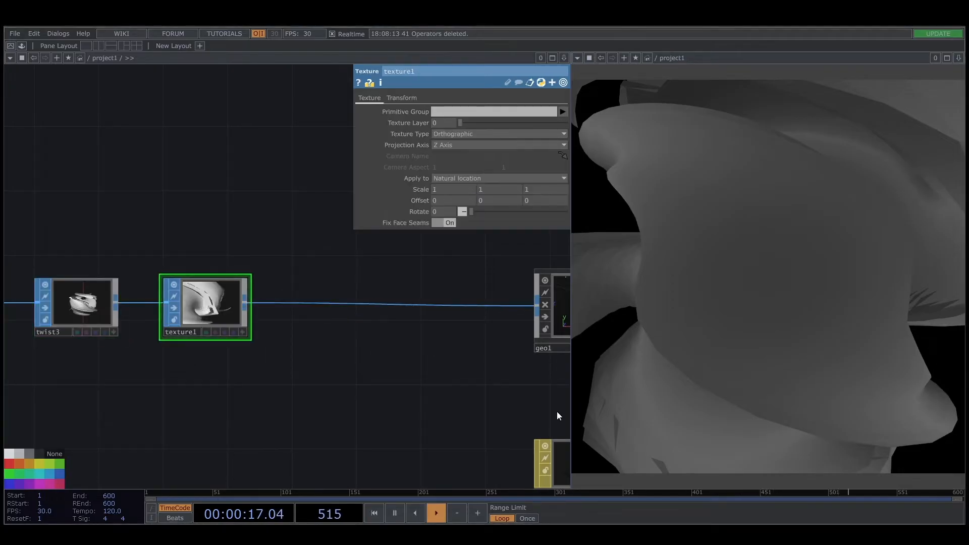
Set texture1's Texture Type to Row & Columns.
{"action": "left_click_drag", "start_coordinate": [477, 397], "coordinate": [376, 338]}
{"action": "left_click_drag", "start_coordinate": [250, 362], "coordinate": [302, 415]}
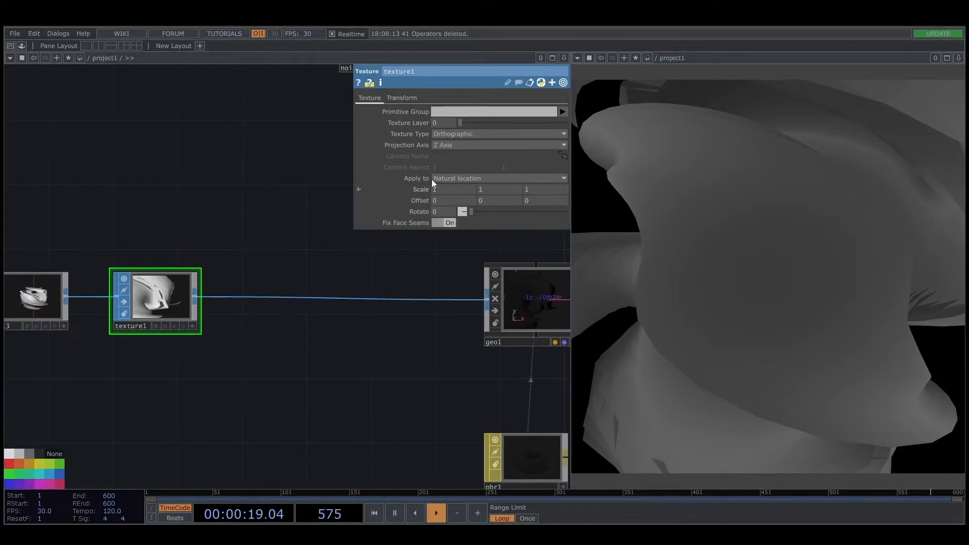
{"action": "left_click", "coordinate": [465, 132]}
{"action": "left_click", "coordinate": [460, 194]}
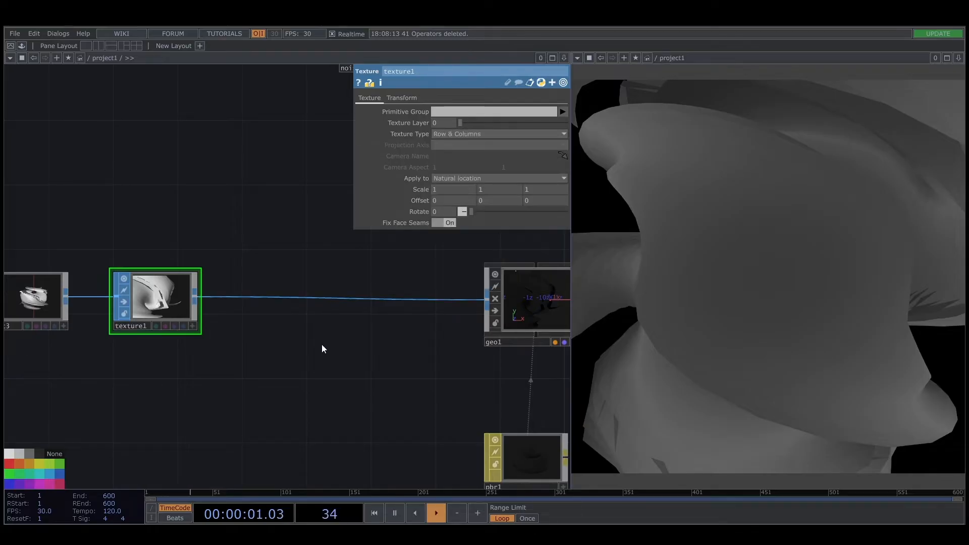
Insert an Attribute Create SOP between texture1 and geo1, with Compute Normals and Compute Tangents on.
{"action": "left_click_drag", "start_coordinate": [322, 348], "coordinate": [325, 355]}
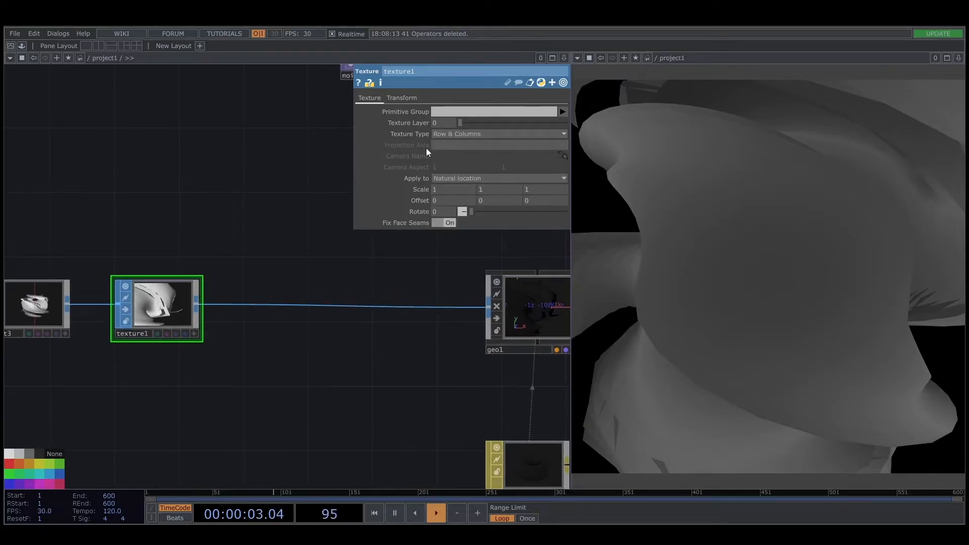
{"action": "right_click", "coordinate": [280, 305]}
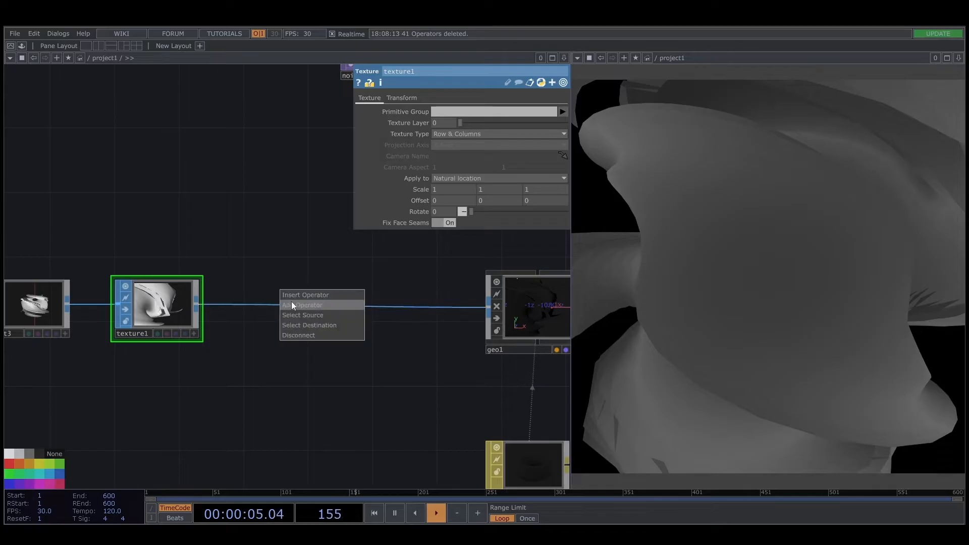
{"action": "left_click", "coordinate": [301, 295]}
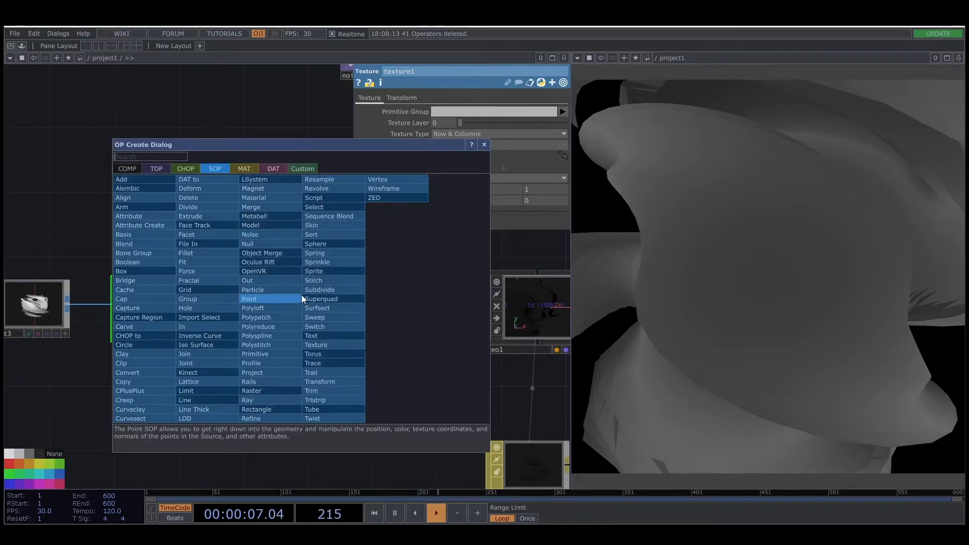
{"action": "left_click", "coordinate": [146, 225]}
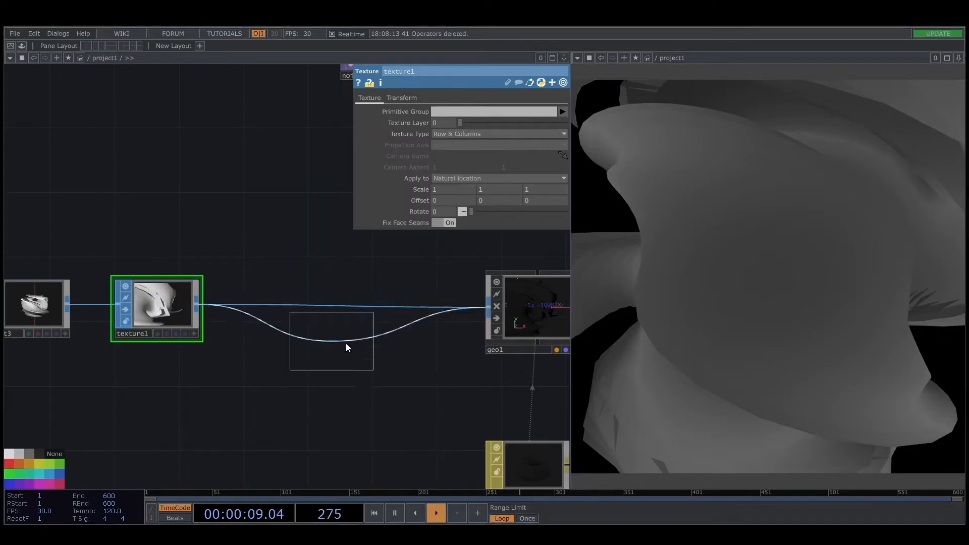
{"action": "left_click", "coordinate": [337, 303]}
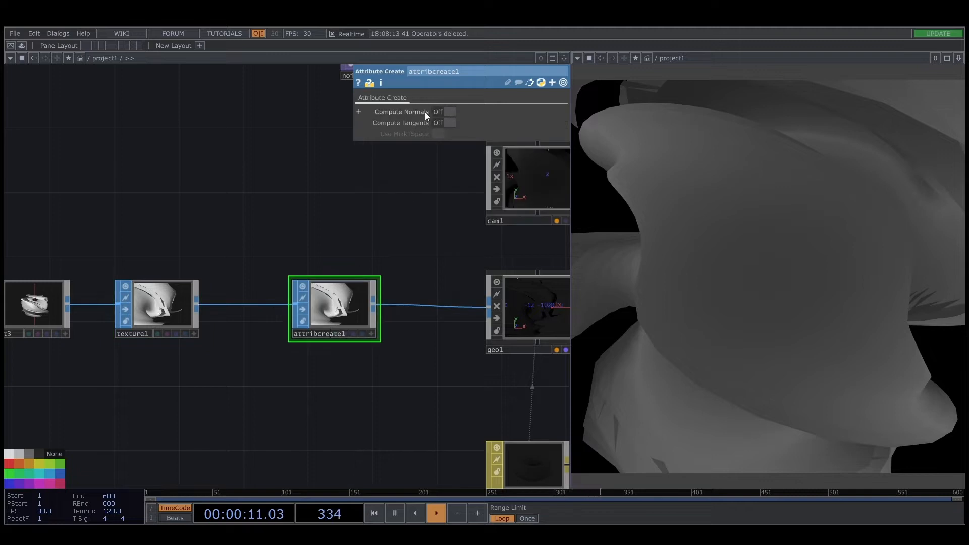
{"action": "left_click", "coordinate": [449, 111]}
{"action": "left_click", "coordinate": [448, 124]}
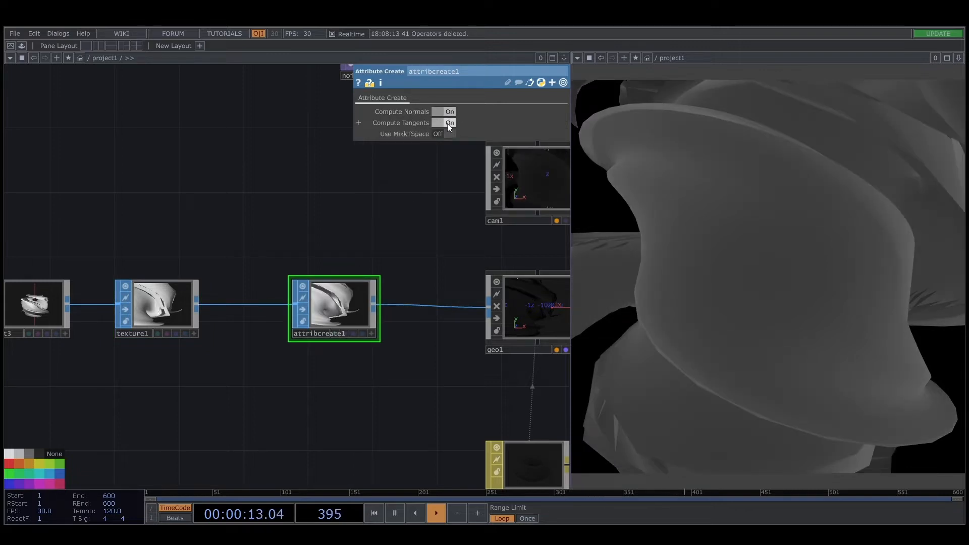
Move the nodes from torus1 through texture1 away from attribcreate1 to make room for another node.
{"action": "scroll", "coordinate": [296, 343], "scroll_direction": "down", "scroll_amount": 3}
{"action": "left_click_drag", "start_coordinate": [309, 313], "coordinate": [341, 313]}
{"action": "left_click_drag", "start_coordinate": [152, 268], "coordinate": [286, 267]}
{"action": "right_click_drag", "start_coordinate": [35, 284], "coordinate": [364, 351]}
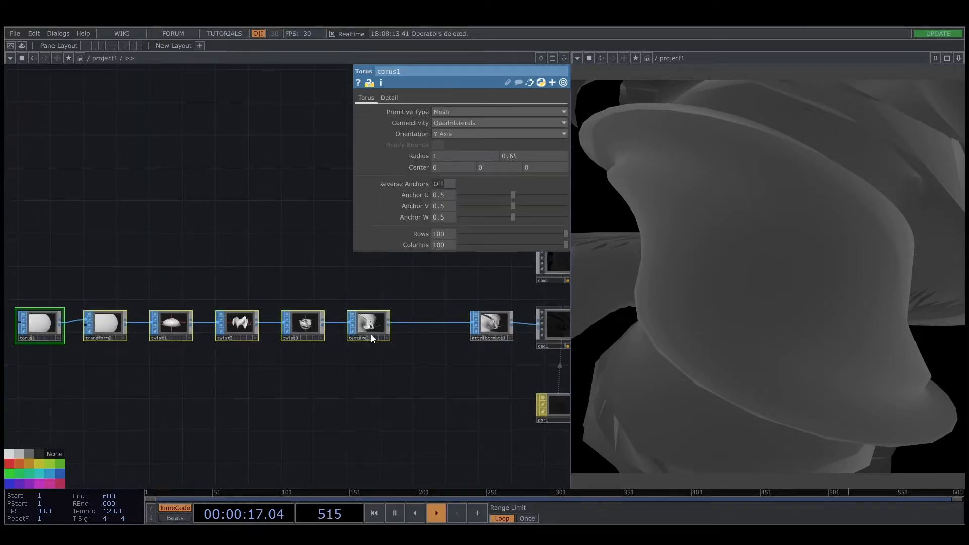
{"action": "left_click_drag", "start_coordinate": [371, 334], "coordinate": [334, 330]}
{"action": "left_click", "coordinate": [398, 331]}
{"action": "scroll", "coordinate": [413, 325], "scroll_direction": "up", "scroll_amount": 2}
Insert a Transform SOP between texture1 and attribcreate1.
{"action": "right_click", "coordinate": [403, 326]}
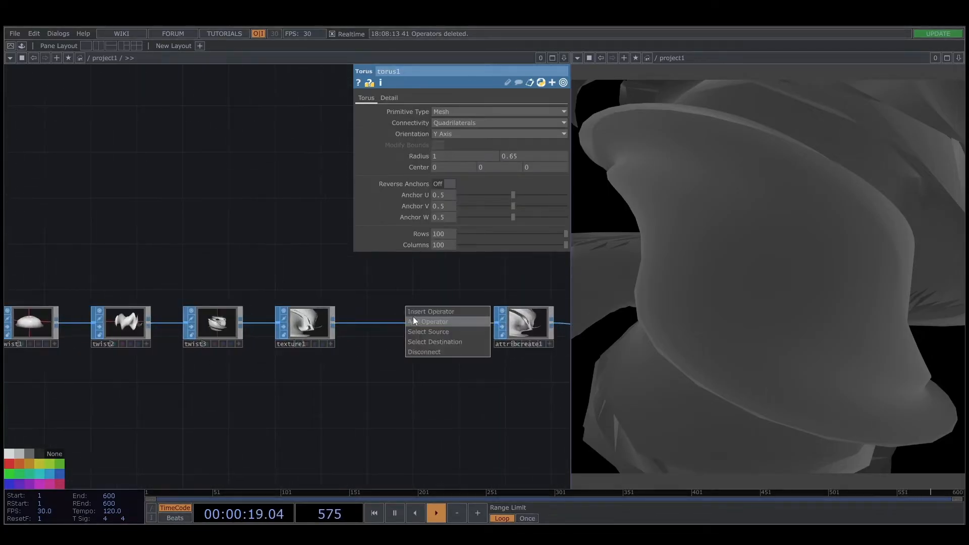
{"action": "left_click", "coordinate": [417, 313]}
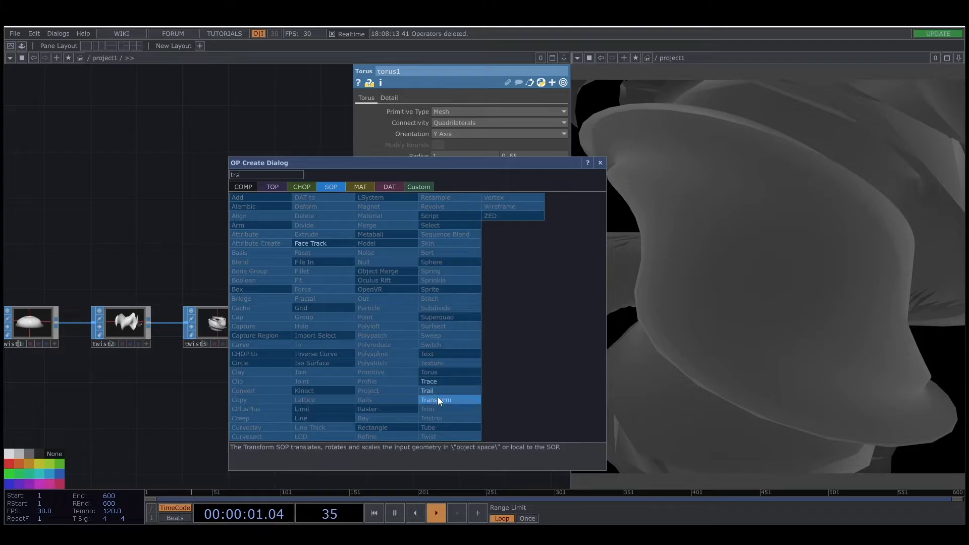
{"action": "left_click", "coordinate": [437, 399]}
{"action": "left_click", "coordinate": [416, 325]}
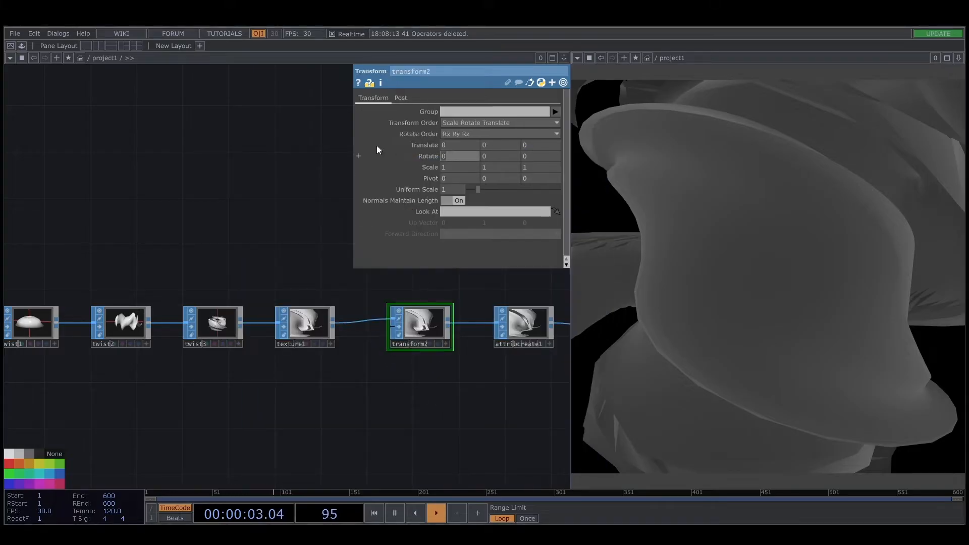
Set transform2's X rotation to 90 and its Uniform Scale to 1.3.
{"action": "type", "text": "90"}
{"action": "left_click_drag", "start_coordinate": [554, 287], "coordinate": [558, 287]}
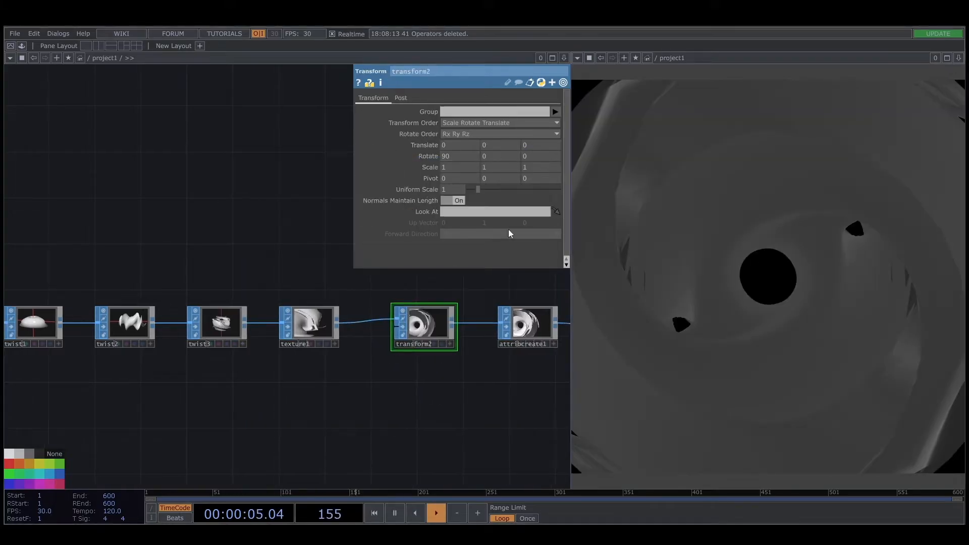
{"action": "left_click", "coordinate": [451, 188]}
{"action": "type", "text": ".3"}
{"action": "key", "text": "Return"}
Color the attribcreate1 and torus1 nodes teal.
{"action": "scroll", "coordinate": [296, 342], "scroll_direction": "down", "scroll_amount": 5}
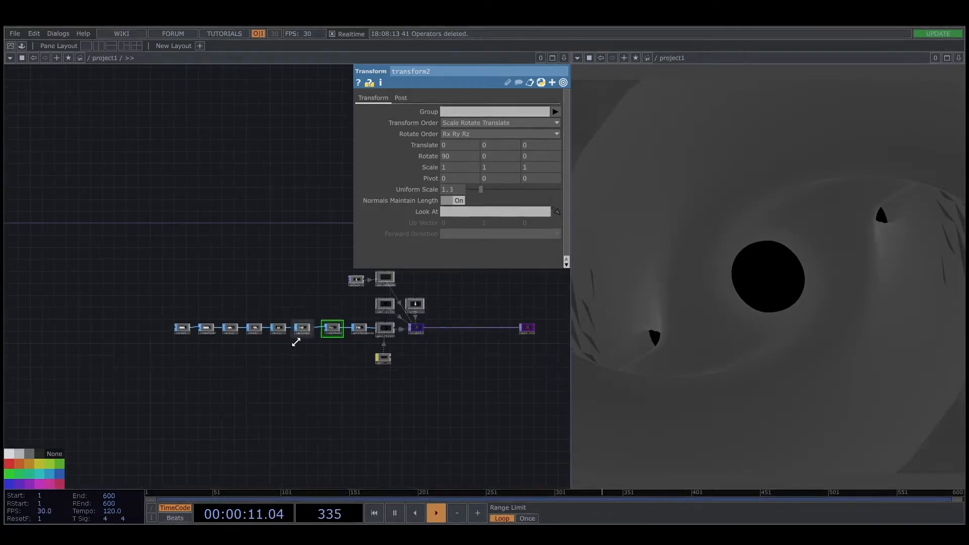
{"action": "scroll", "coordinate": [318, 338], "scroll_direction": "up", "scroll_amount": 5}
{"action": "left_click", "coordinate": [360, 322]}
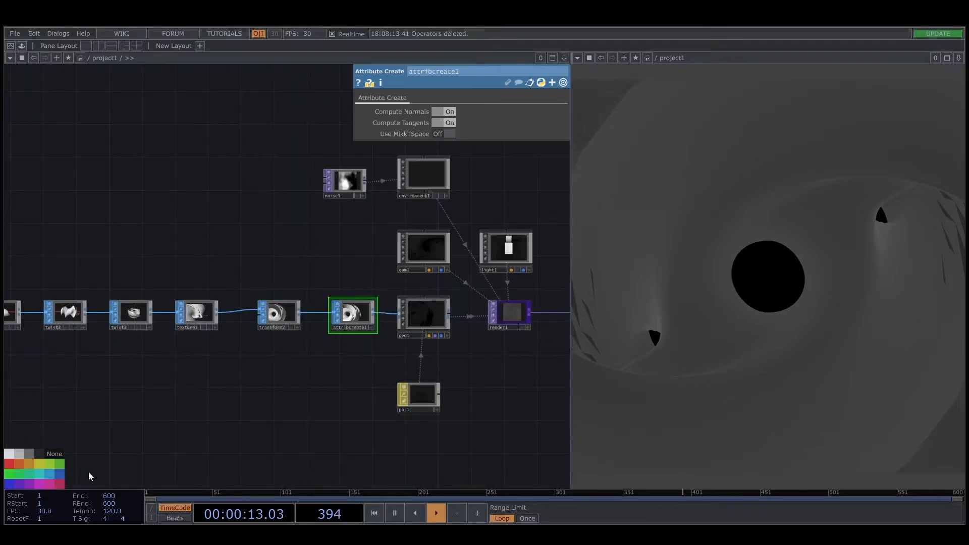
{"action": "left_click", "coordinate": [41, 473]}
{"action": "left_click_drag", "start_coordinate": [318, 386], "coordinate": [479, 367]}
{"action": "left_click_drag", "start_coordinate": [175, 349], "coordinate": [246, 338]}
{"action": "left_click", "coordinate": [99, 281]}
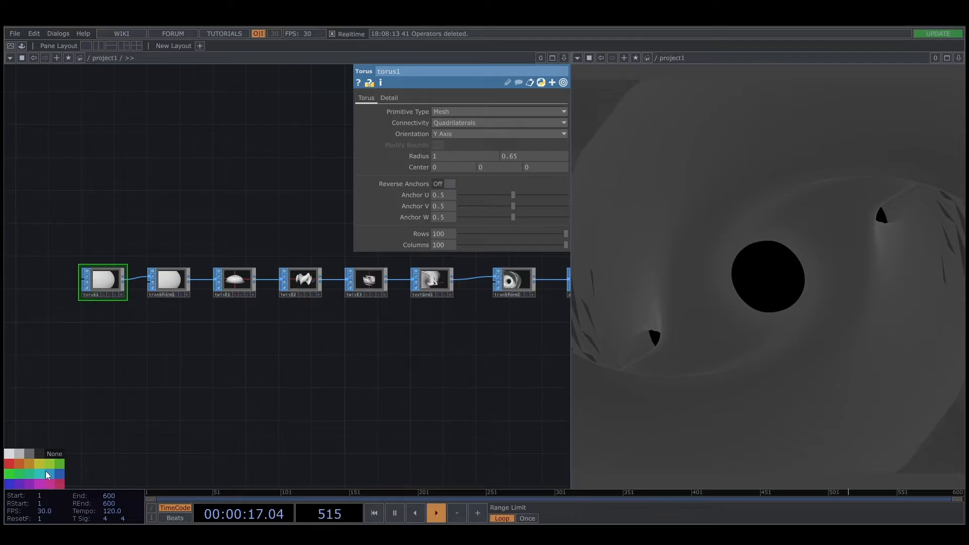
{"action": "left_click", "coordinate": [39, 474]}
Move pbr1 farther below geo1 and save the project.
{"action": "left_click_drag", "start_coordinate": [185, 360], "coordinate": [129, 374]}
{"action": "middle_click_drag", "start_coordinate": [339, 407], "coordinate": [342, 328]}
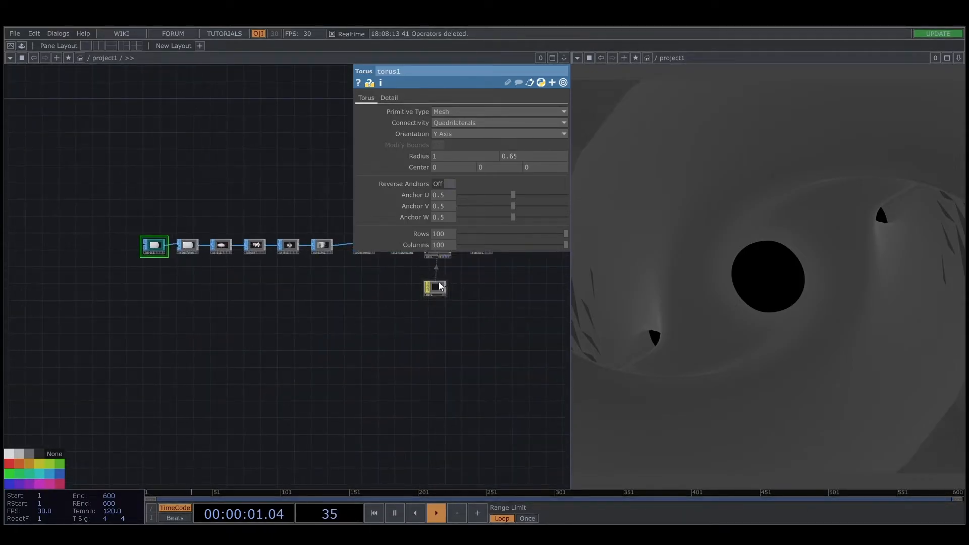
{"action": "left_click_drag", "start_coordinate": [439, 287], "coordinate": [445, 331]}
{"action": "key", "text": "ctrl+s"}
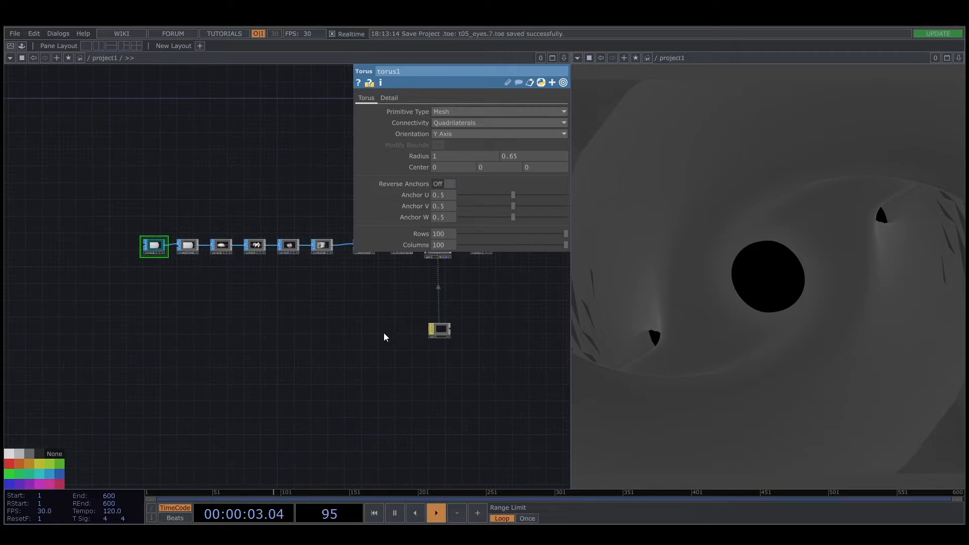
Add a Noise TOP in the empty area below the torus SOP chain.
{"action": "scroll", "coordinate": [294, 307], "scroll_direction": "up", "scroll_amount": 2}
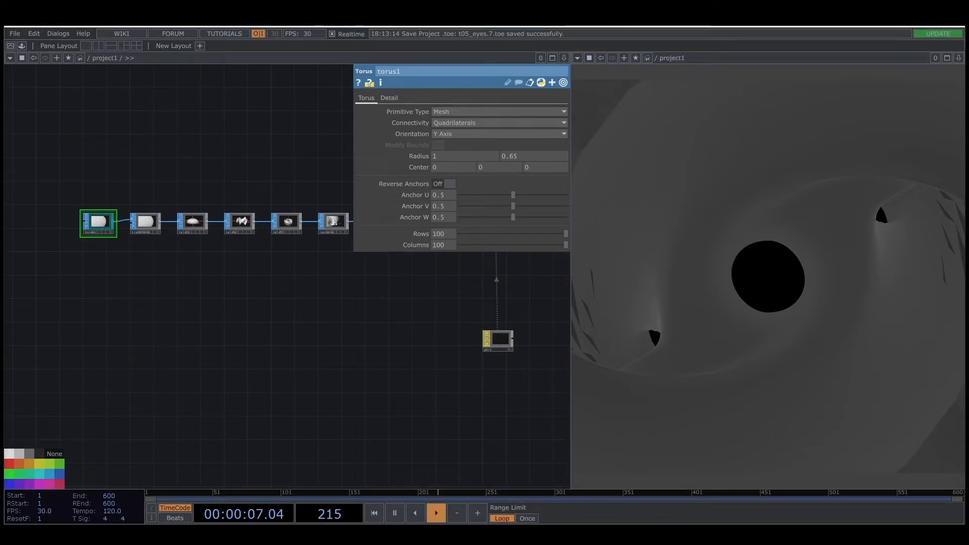
{"action": "middle_click_drag", "start_coordinate": [305, 367], "coordinate": [296, 350]}
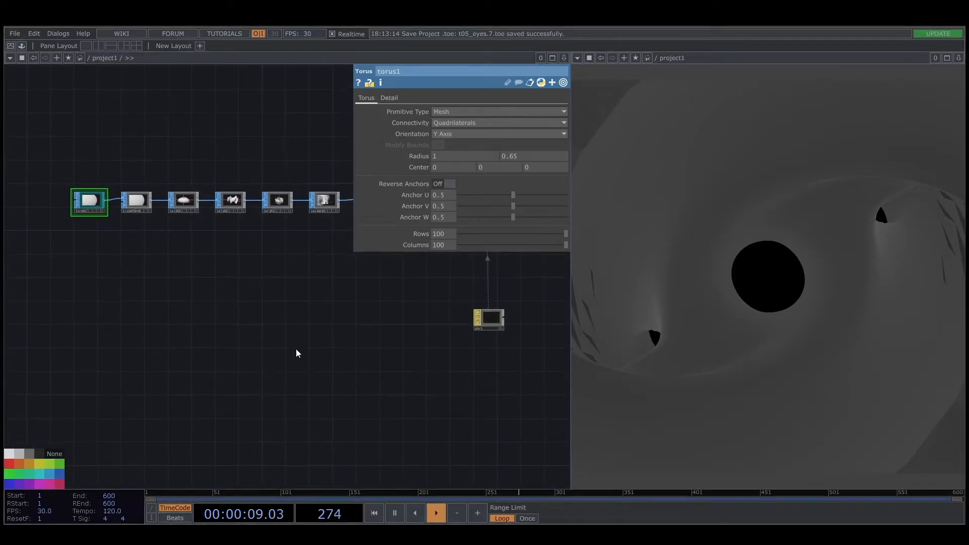
{"action": "middle_click_drag", "start_coordinate": [244, 316], "coordinate": [220, 307]}
{"action": "key", "text": "Tab"}
{"action": "left_click", "coordinate": [88, 183]}
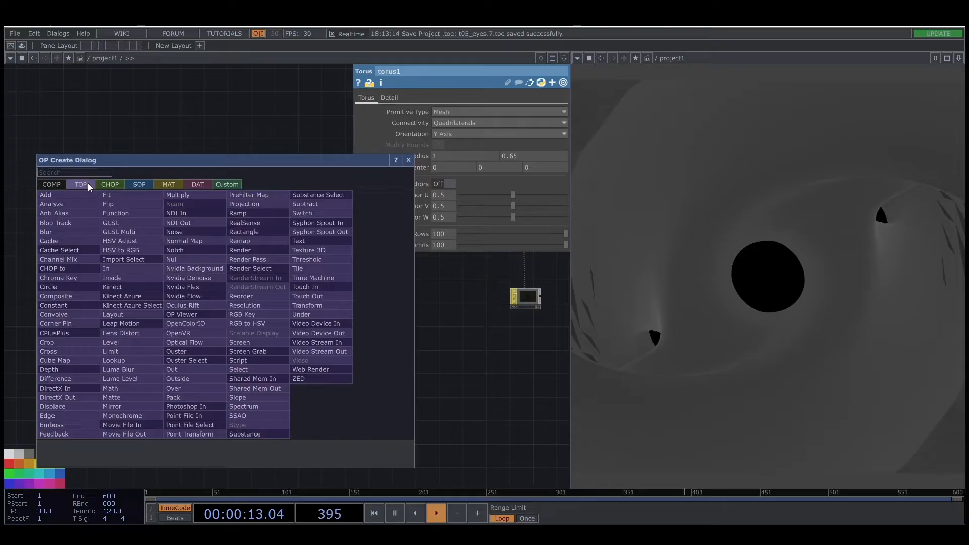
{"action": "type", "text": "no"}
{"action": "left_click", "coordinate": [184, 234]}
{"action": "left_click", "coordinate": [232, 326]}
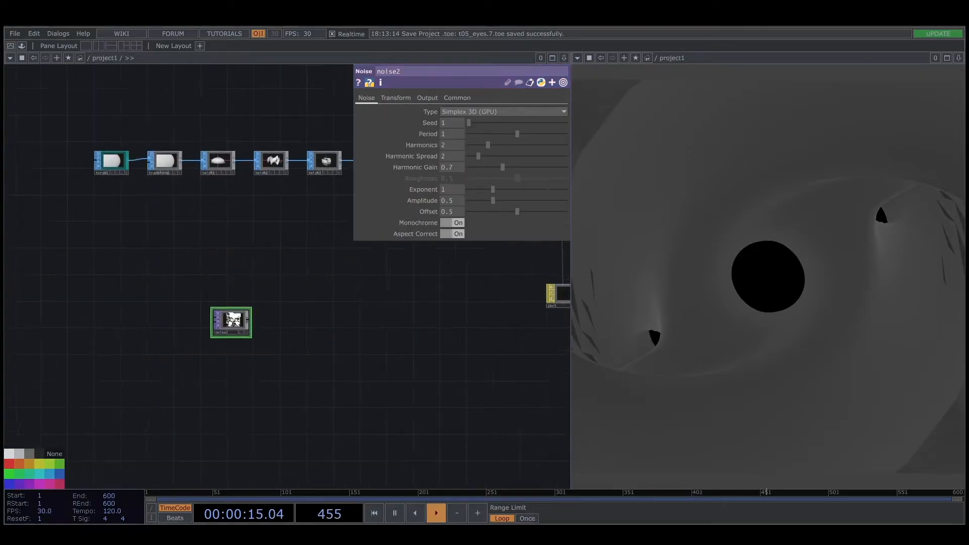
{"action": "scroll", "coordinate": [235, 317], "scroll_direction": "up", "scroll_amount": 5}
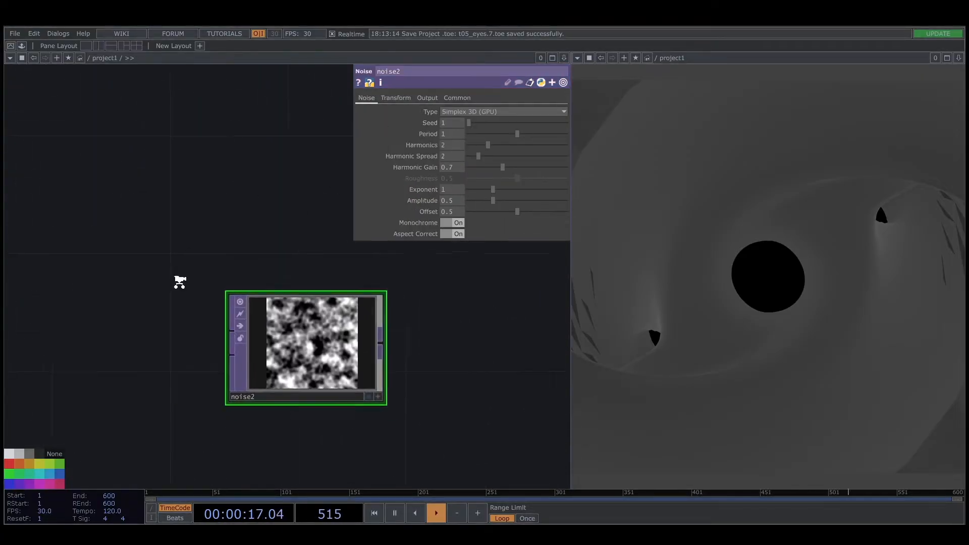
Add a Constant CHOP above and to the left of noise2.
{"action": "scroll", "coordinate": [180, 279], "scroll_direction": "down", "scroll_amount": 5}
{"action": "key", "text": "Tab"}
{"action": "left_click", "coordinate": [74, 128]}
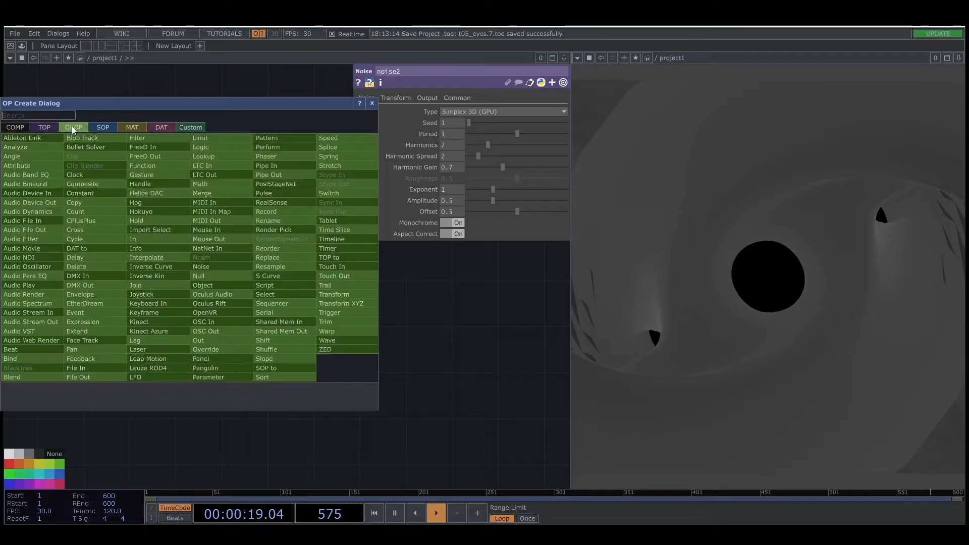
{"action": "left_click", "coordinate": [80, 188]}
{"action": "left_click", "coordinate": [37, 215]}
{"action": "left_click_drag", "start_coordinate": [216, 214], "coordinate": [348, 251]}
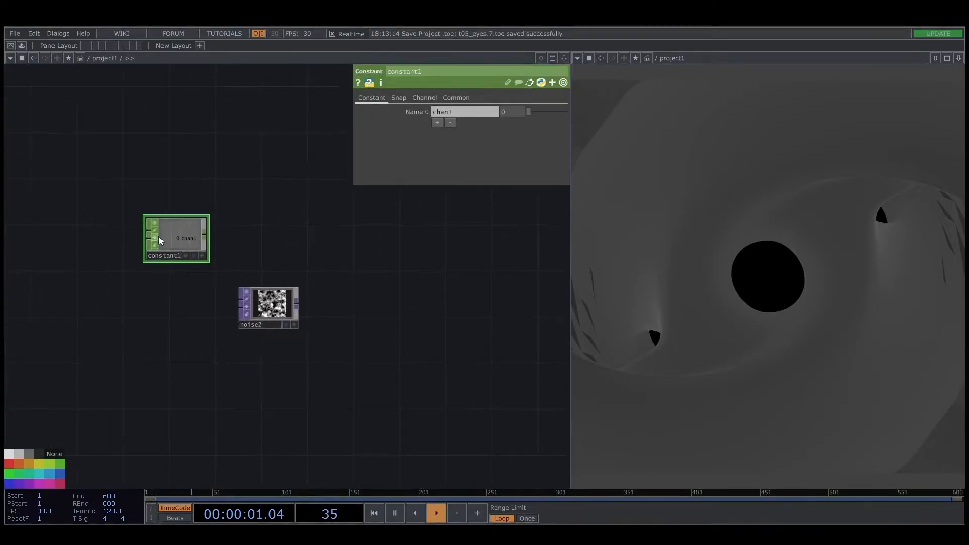
{"action": "left_click_drag", "start_coordinate": [192, 236], "coordinate": [147, 236]}
Name constant1's channel resolution and set its value to 512.
{"action": "left_click", "coordinate": [478, 116]}
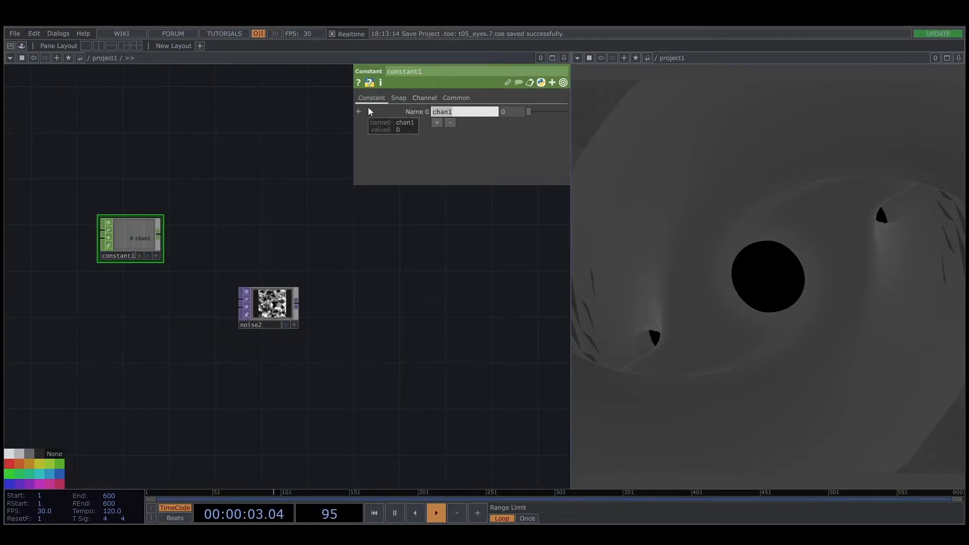
{"action": "type", "text": "resolution"}
{"action": "key", "text": "Return"}
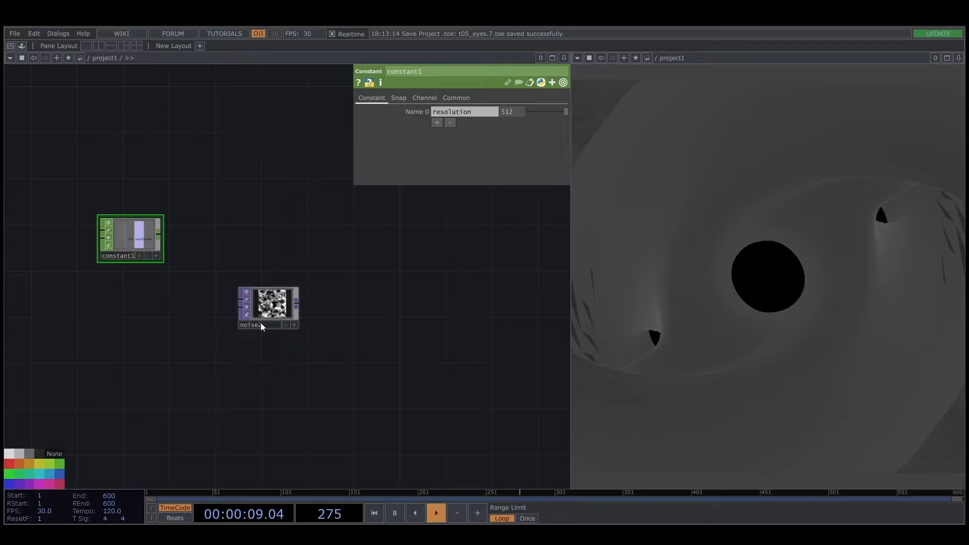
Link both of noise2's Resolution values to constant1's resolution channel.
{"action": "left_click", "coordinate": [260, 323]}
{"action": "left_click", "coordinate": [457, 98]}
{"action": "left_click", "coordinate": [155, 256]}
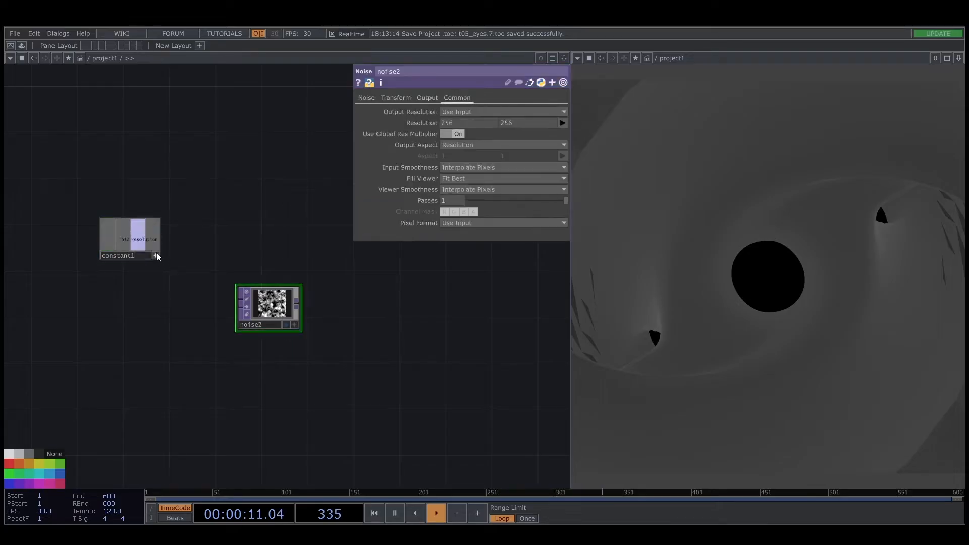
{"action": "left_click_drag", "start_coordinate": [139, 238], "coordinate": [430, 121]}
{"action": "left_click", "coordinate": [430, 121]}
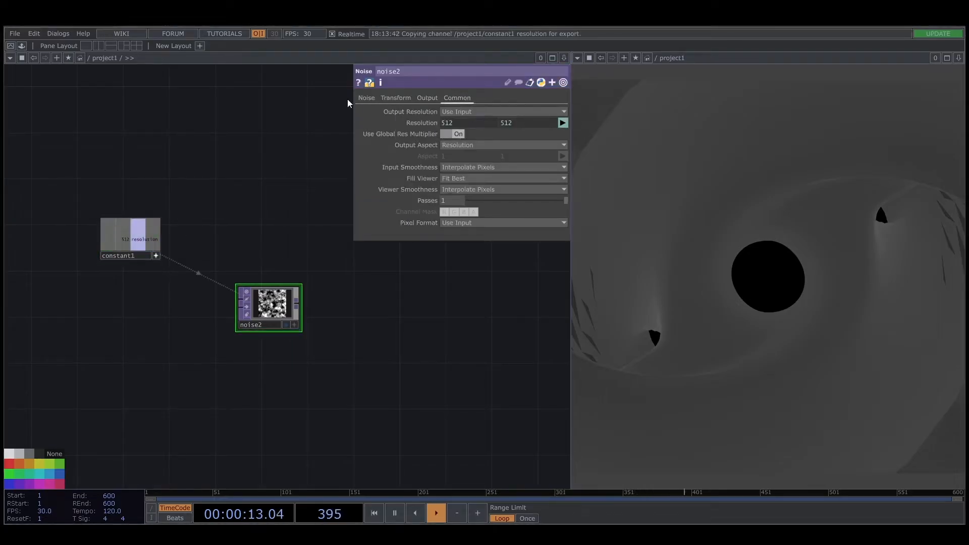
Change noise2's type to Simplex 4D (GPU) and try out its Translate 4D value.
{"action": "left_click", "coordinate": [367, 97]}
{"action": "scroll", "coordinate": [312, 318], "scroll_direction": "up", "scroll_amount": 6}
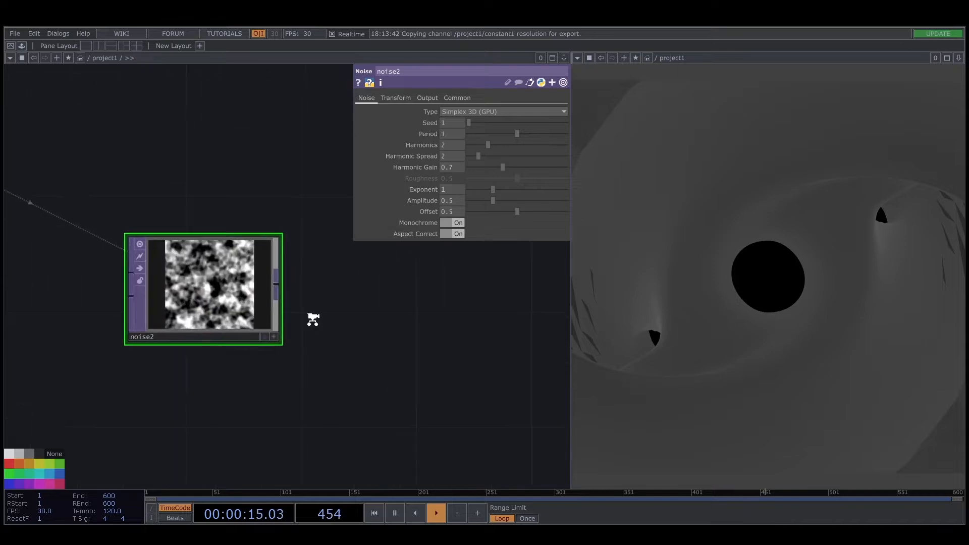
{"action": "left_click", "coordinate": [464, 111]}
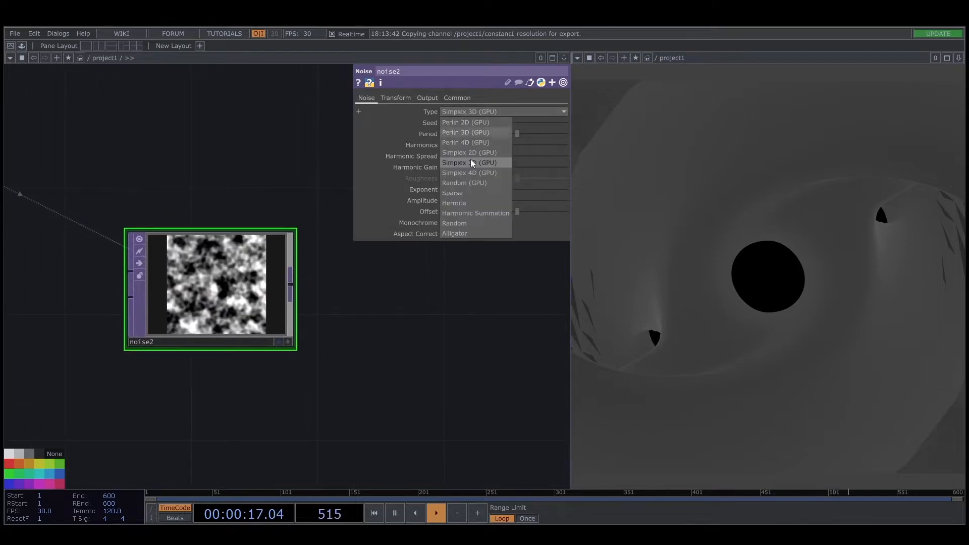
{"action": "left_click", "coordinate": [477, 171]}
{"action": "left_click", "coordinate": [393, 99]}
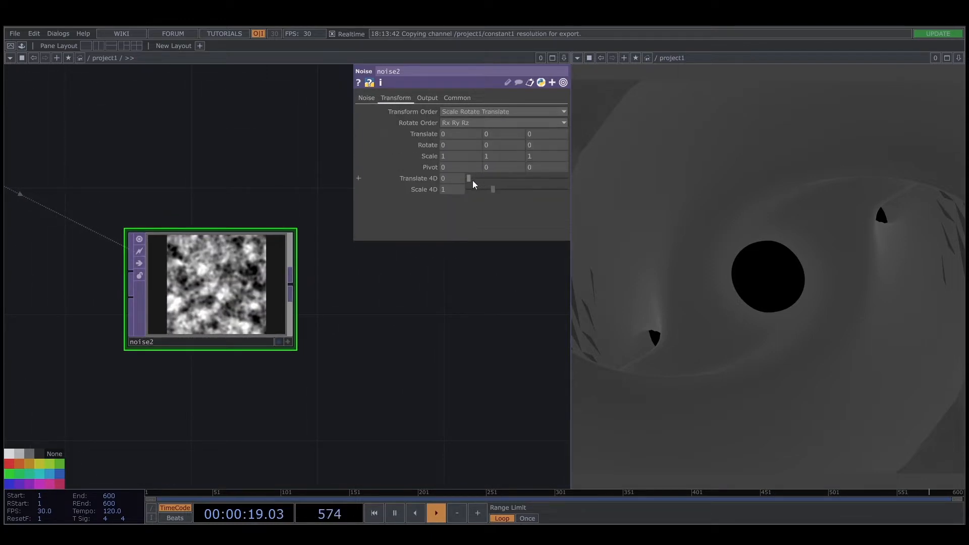
{"action": "left_click_drag", "start_coordinate": [471, 179], "coordinate": [420, 176]}
Set noise2's Period to 0.29.
{"action": "left_click", "coordinate": [366, 98]}
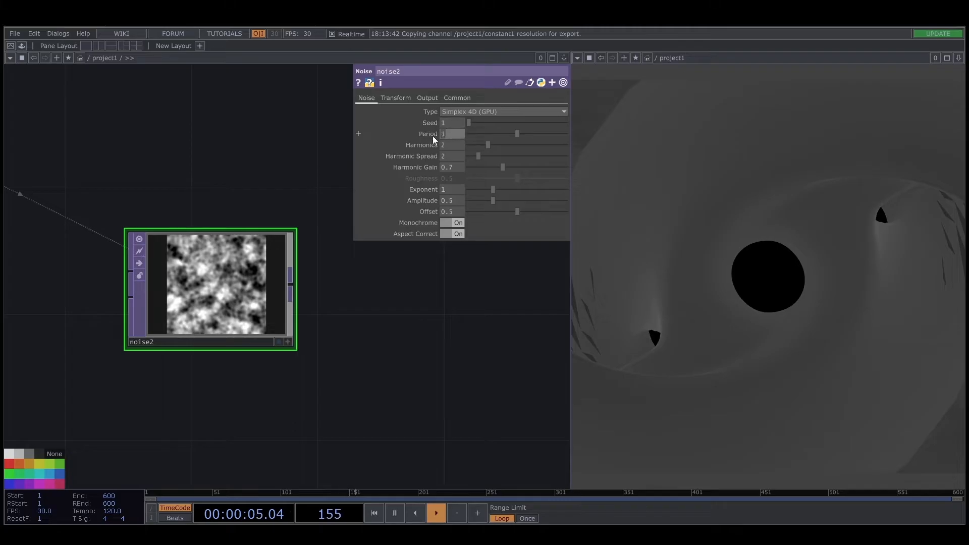
{"action": "type", "text": "0.29"}
{"action": "key", "text": "Return"}
{"action": "scroll", "coordinate": [281, 182], "scroll_direction": "up", "scroll_amount": 6}
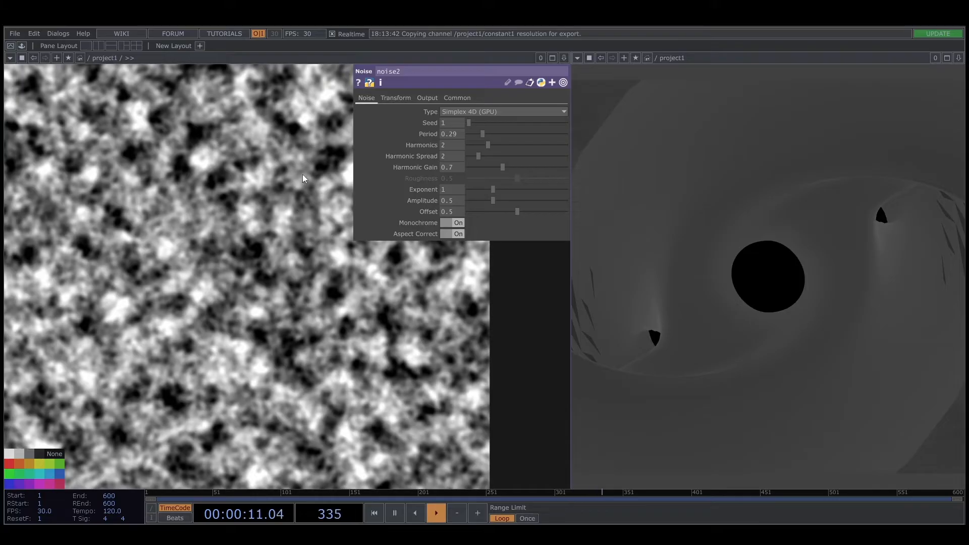
Set noise2's Harmonic Gain to 1.3, Amplitude to 0.4 and Offset to 0.195.
{"action": "mouse_move", "coordinate": [505, 169]}
{"action": "left_mouse_down"}
{"action": "mouse_move", "coordinate": [486, 171]}
{"action": "mouse_move", "coordinate": [519, 166]}
{"action": "left_mouse_up"}
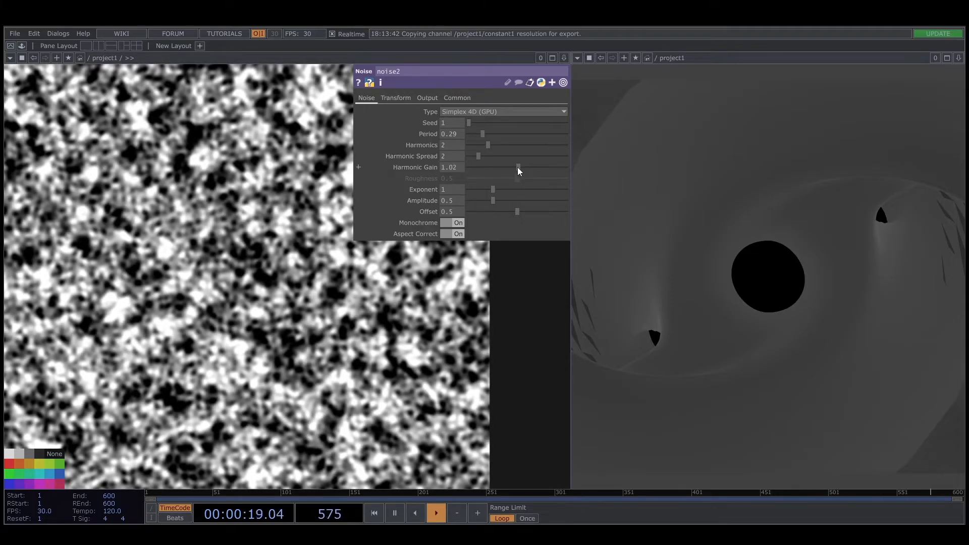
{"action": "left_click_drag", "start_coordinate": [517, 167], "coordinate": [528, 163]}
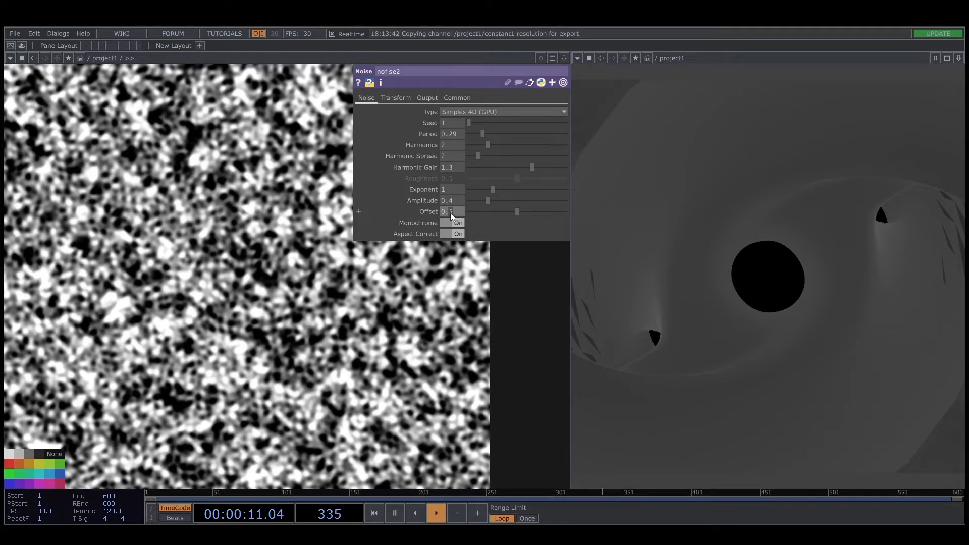
{"action": "left_click_drag", "start_coordinate": [450, 212], "coordinate": [407, 305]}
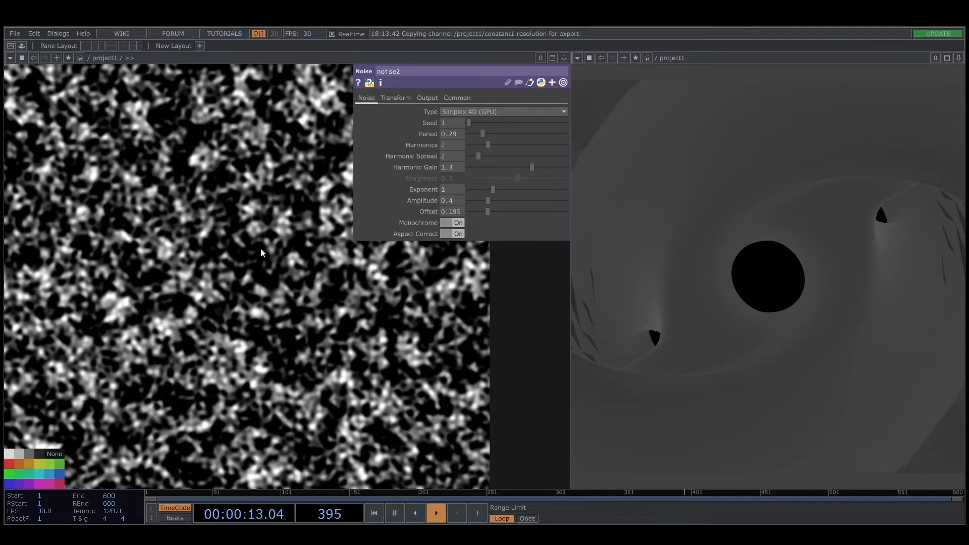
{"action": "scroll", "coordinate": [260, 252], "scroll_direction": "down", "scroll_amount": 5}
{"action": "left_click_drag", "start_coordinate": [372, 390], "coordinate": [290, 414]}
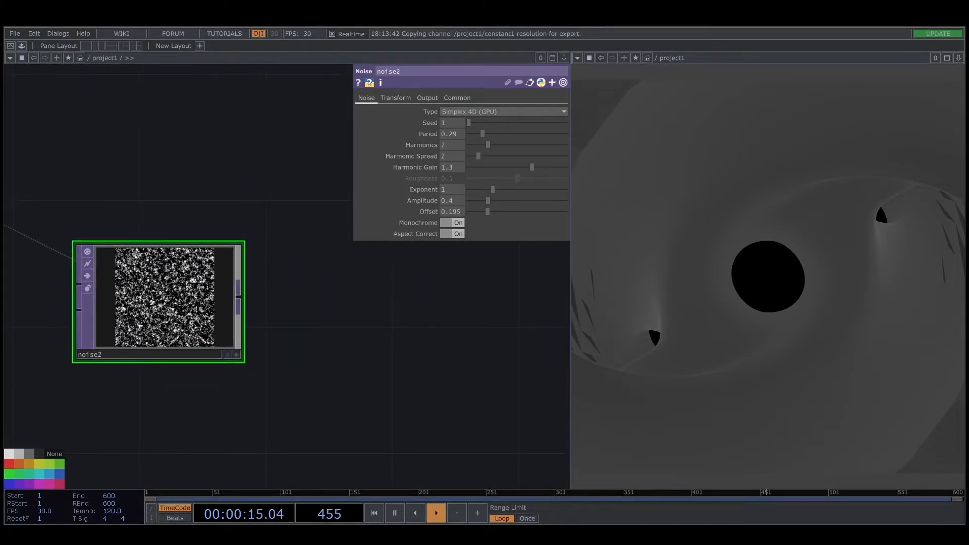
Display the texture map settings of the pbr1 material.
{"action": "scroll", "coordinate": [368, 371], "scroll_direction": "down", "scroll_amount": 6}
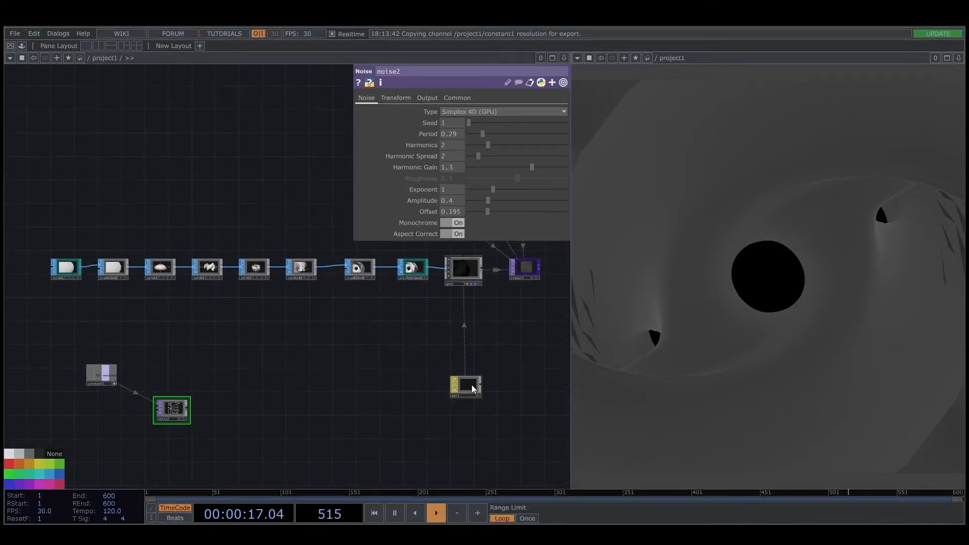
{"action": "left_click", "coordinate": [471, 384]}
{"action": "left_click", "coordinate": [364, 98]}
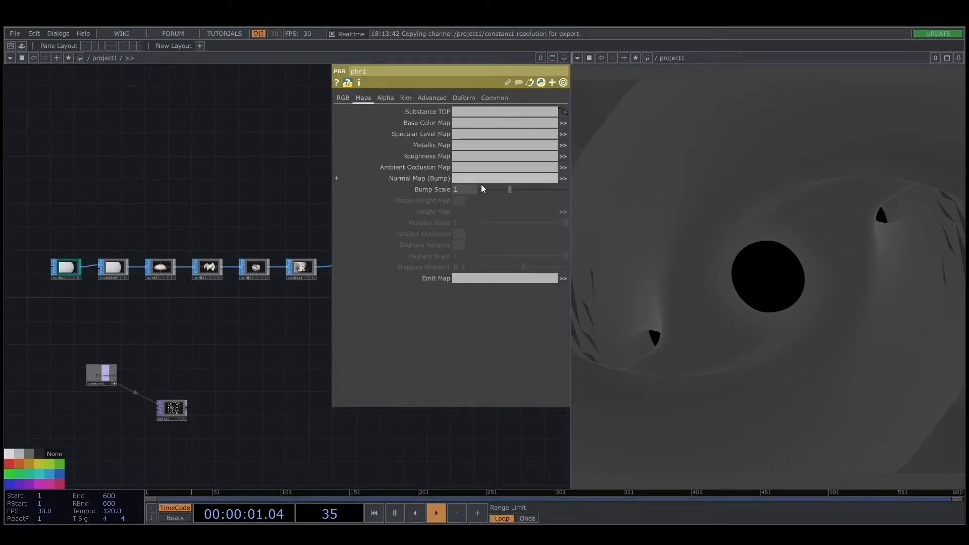
Add a Null TOP after noise2 and duplicate it twice so noise2 feeds three Nulls.
{"action": "scroll", "coordinate": [206, 408], "scroll_direction": "up", "scroll_amount": 5}
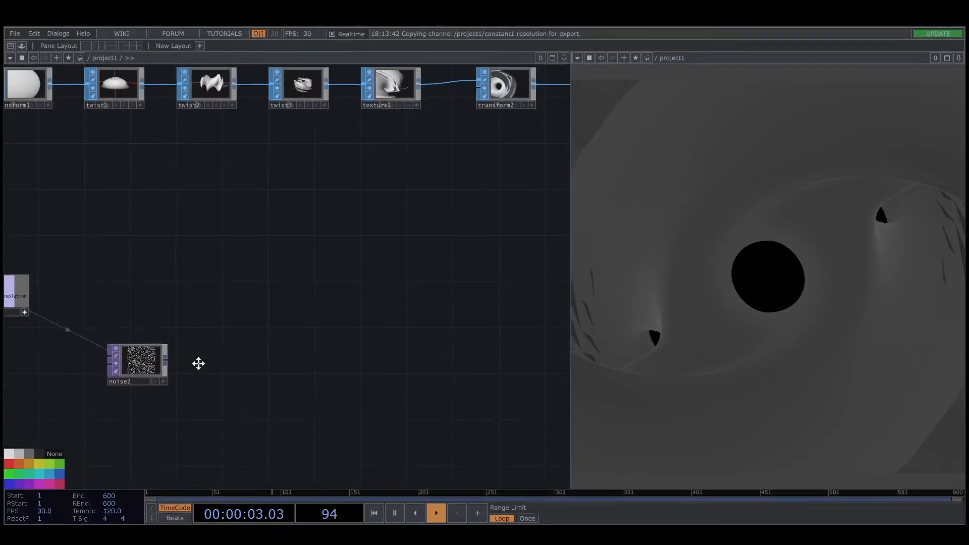
{"action": "left_click", "coordinate": [165, 348]}
{"action": "left_click", "coordinate": [394, 299]}
{"action": "type", "text": "nul"}
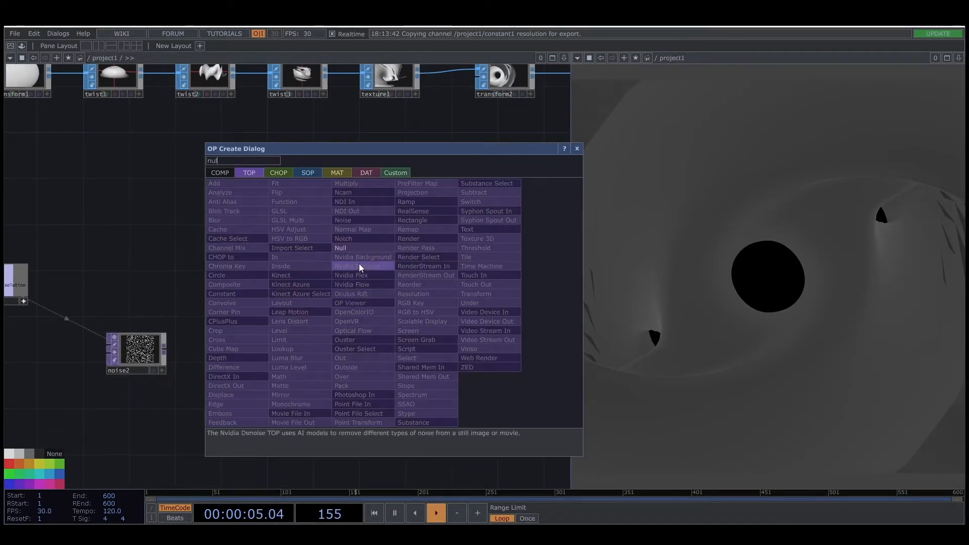
{"action": "left_click", "coordinate": [356, 248]}
{"action": "left_click", "coordinate": [417, 265]}
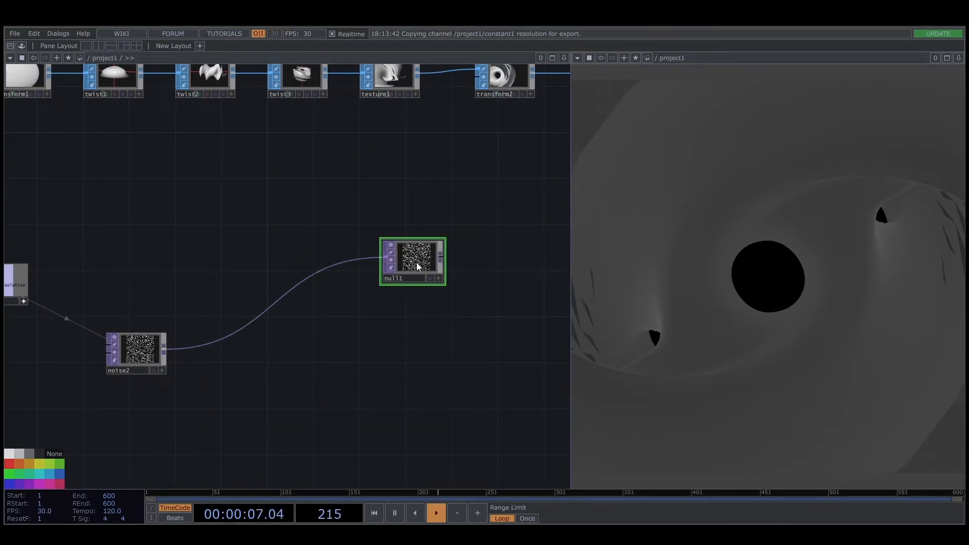
{"action": "key", "text": "ctrl+c"}
{"action": "key", "text": "ctrl+v"}
{"action": "key", "text": "ctrl+v"}
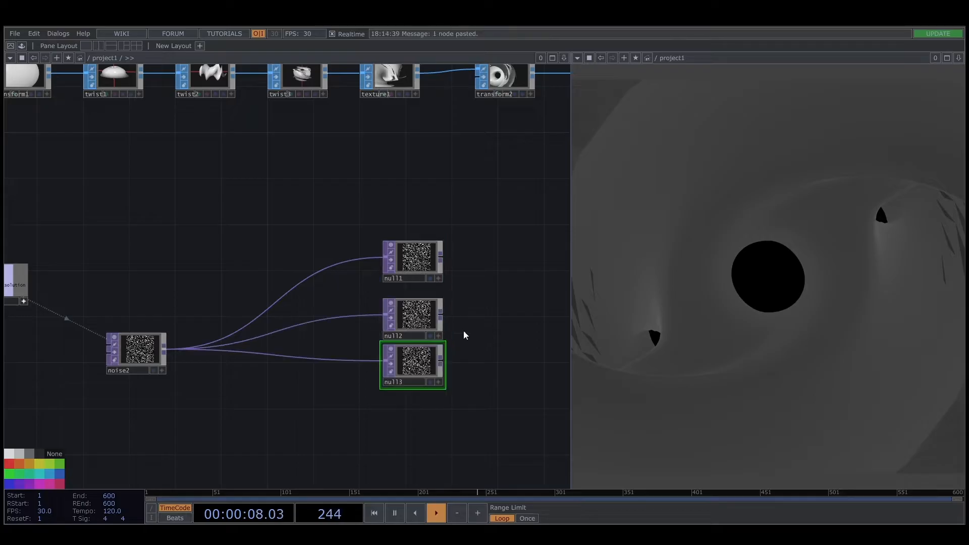
Rename the three Nulls color, normal and height, and space height evenly below normal.
{"action": "double_click", "coordinate": [399, 276]}
{"action": "type", "text": "color"}
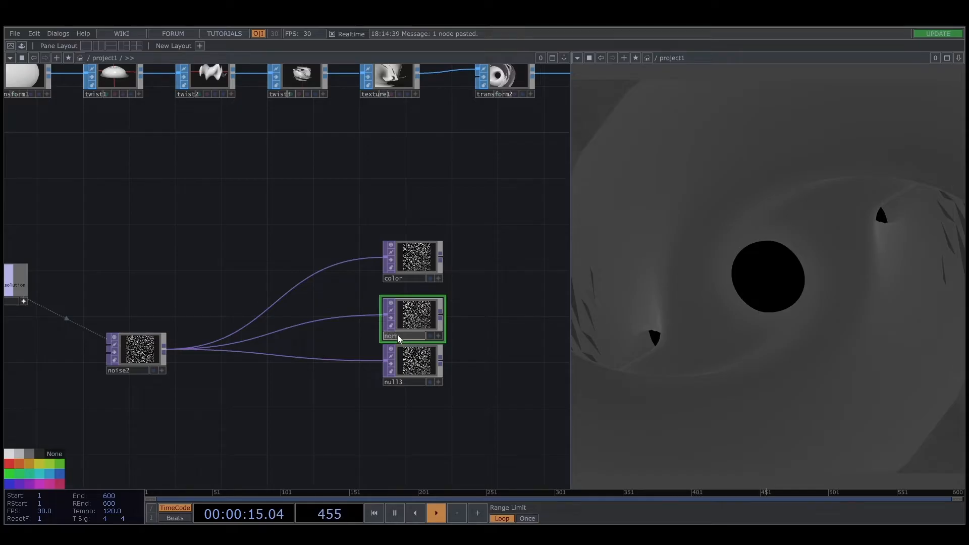
{"action": "type", "text": "al"}
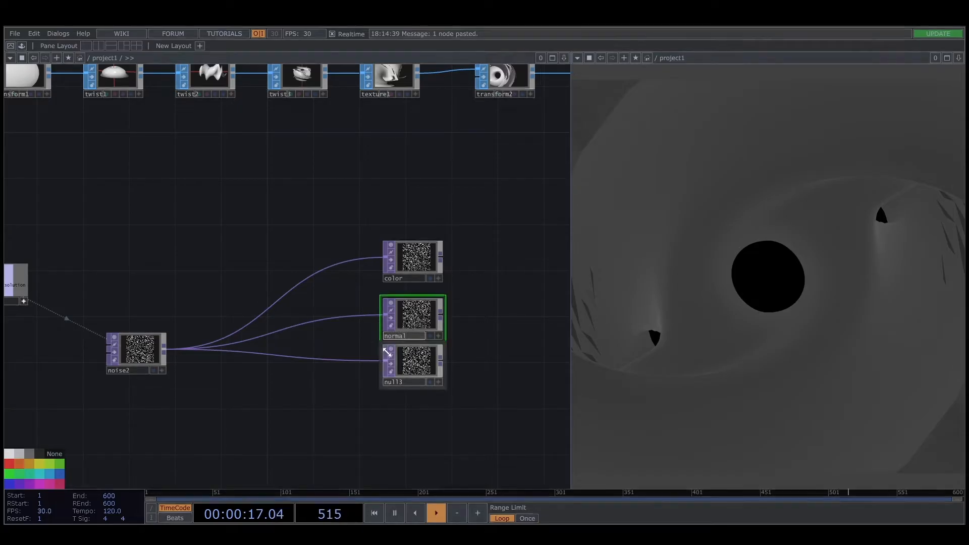
{"action": "left_click", "coordinate": [420, 364]}
{"action": "left_click", "coordinate": [405, 382]}
{"action": "type", "text": "he"}
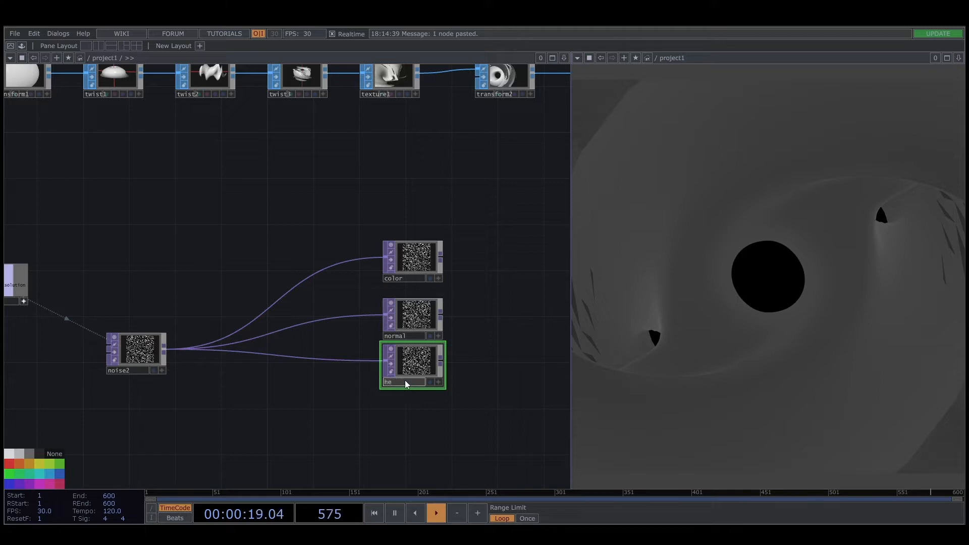
{"action": "type", "text": "ight"}
{"action": "key", "text": "Return"}
{"action": "left_click_drag", "start_coordinate": [449, 391], "coordinate": [443, 389]}
{"action": "left_click_drag", "start_coordinate": [406, 360], "coordinate": [422, 374]}
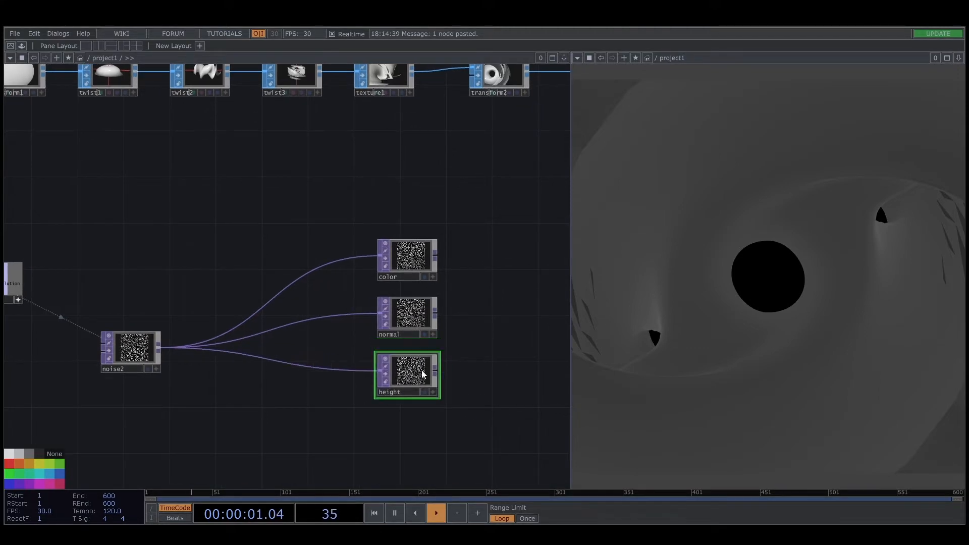
Assign color as pbr1's Base Color Map and normal as its Normal Map, then enable the Height Map with height.
{"action": "scroll", "coordinate": [410, 334], "scroll_direction": "right", "scroll_amount": 5}
{"action": "left_click", "coordinate": [543, 313]}
{"action": "key", "text": "p"}
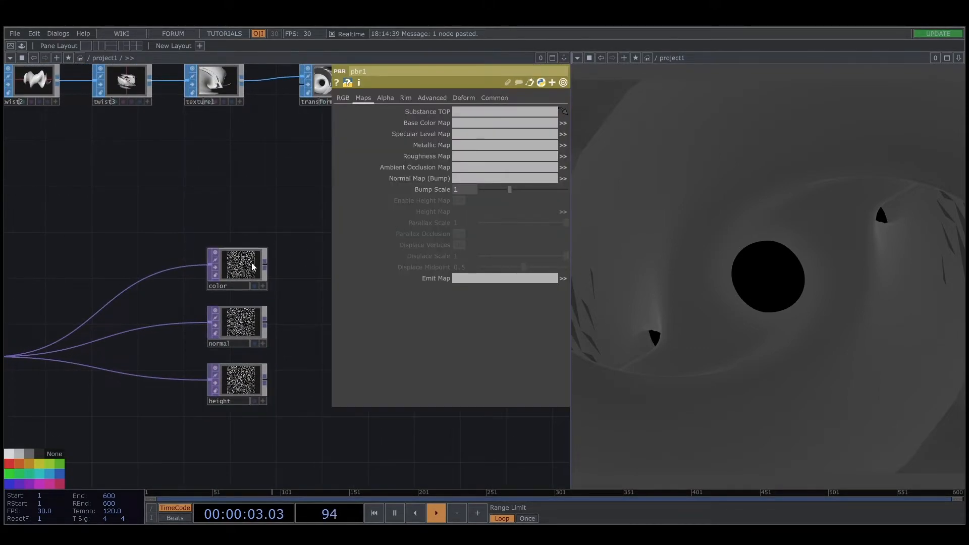
{"action": "left_click_drag", "start_coordinate": [253, 266], "coordinate": [467, 122]}
{"action": "left_click_drag", "start_coordinate": [251, 347], "coordinate": [467, 178]}
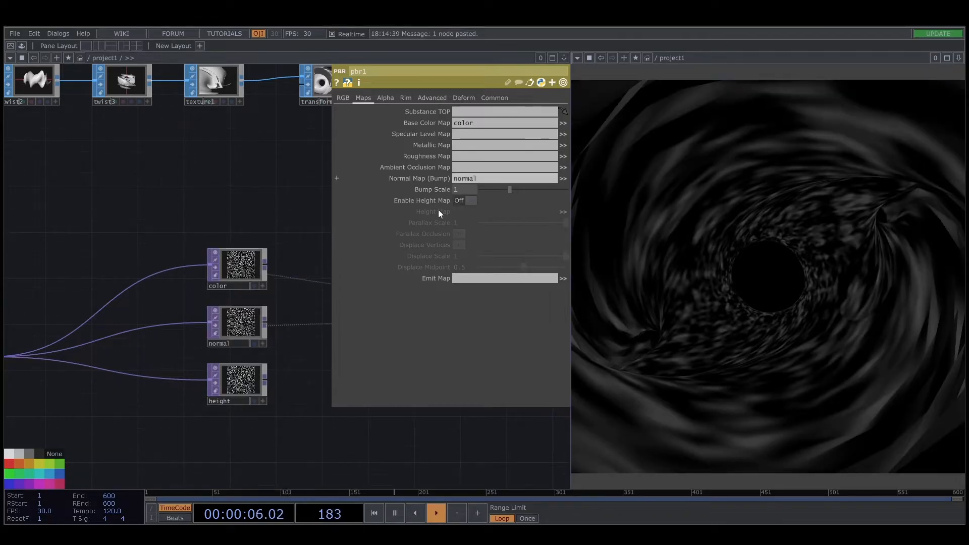
{"action": "left_click", "coordinate": [468, 202]}
{"action": "left_click_drag", "start_coordinate": [238, 380], "coordinate": [509, 212]}
Insert a Normal Map TOP between noise2 and the normal Null.
{"action": "left_click_drag", "start_coordinate": [156, 206], "coordinate": [175, 177]}
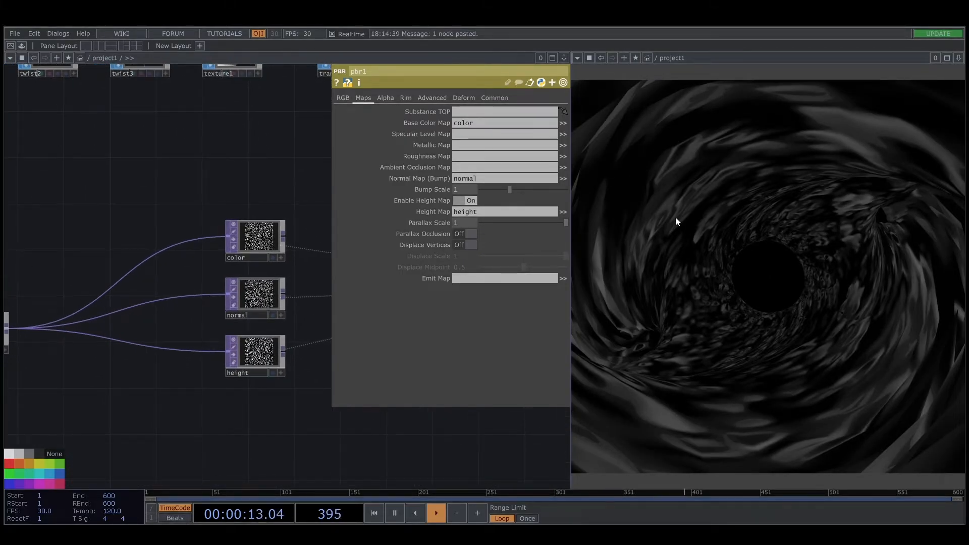
{"action": "right_click", "coordinate": [167, 302]}
{"action": "left_click", "coordinate": [190, 286]}
{"action": "type", "text": "n"}
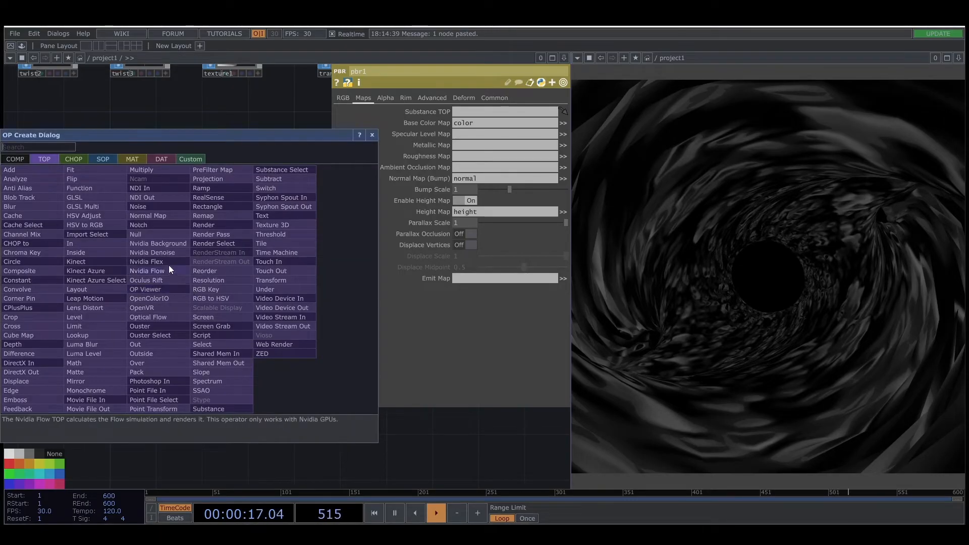
{"action": "left_click", "coordinate": [155, 216]}
{"action": "left_click", "coordinate": [171, 298]}
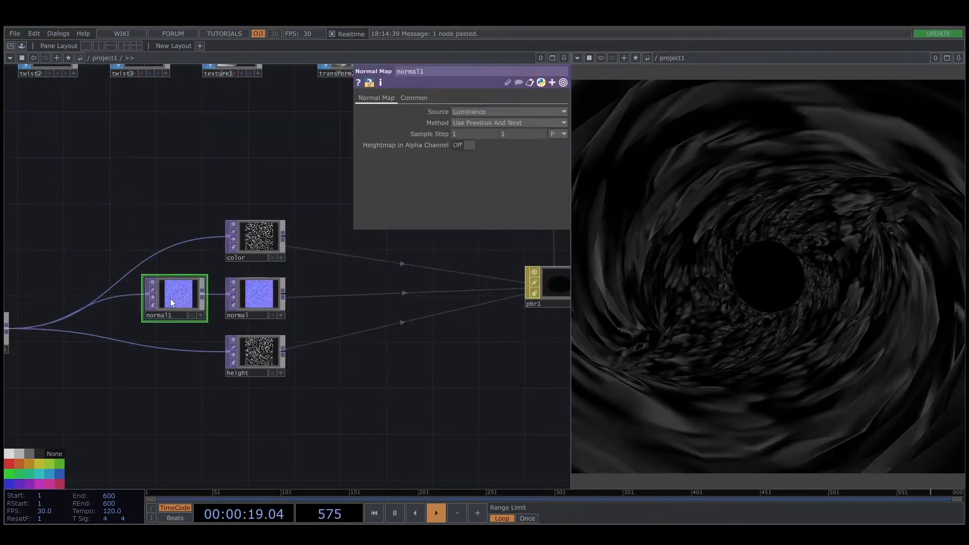
Add a Ramp TOP above noise2.
{"action": "scroll", "coordinate": [172, 297], "scroll_direction": "up", "scroll_amount": 5}
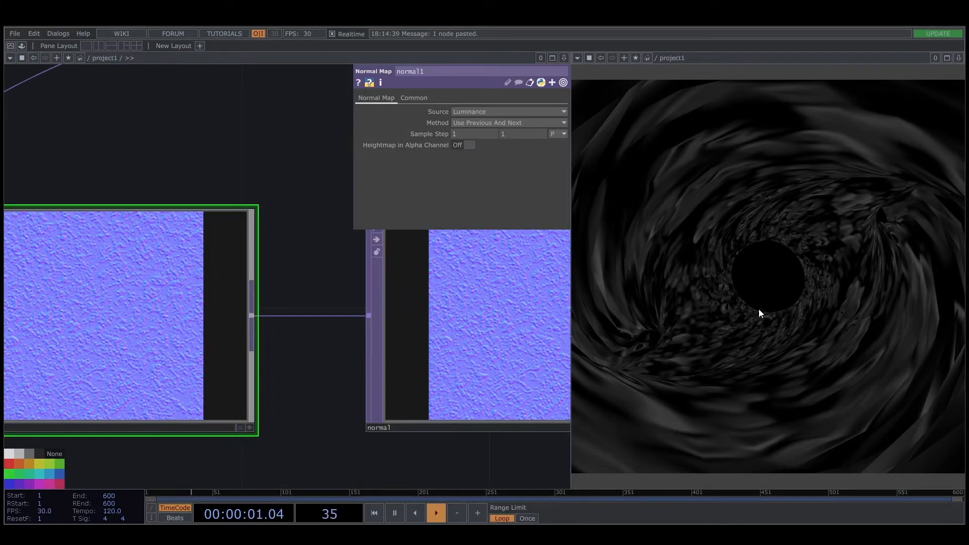
{"action": "scroll", "coordinate": [298, 379], "scroll_direction": "down", "scroll_amount": 6}
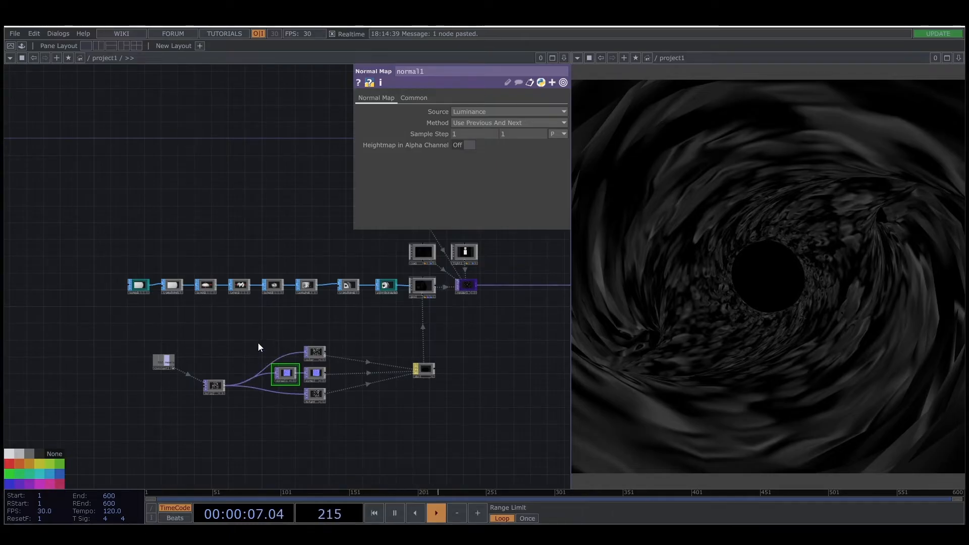
{"action": "left_click_drag", "start_coordinate": [258, 343], "coordinate": [335, 314]}
{"action": "scroll", "coordinate": [294, 325], "scroll_direction": "up", "scroll_amount": 5}
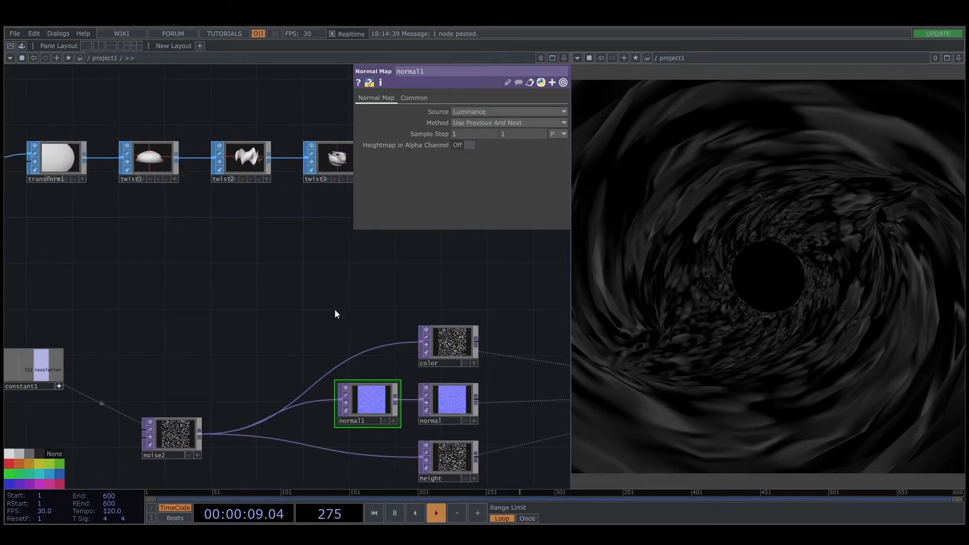
{"action": "key", "text": "Tab"}
{"action": "type", "text": "ra"}
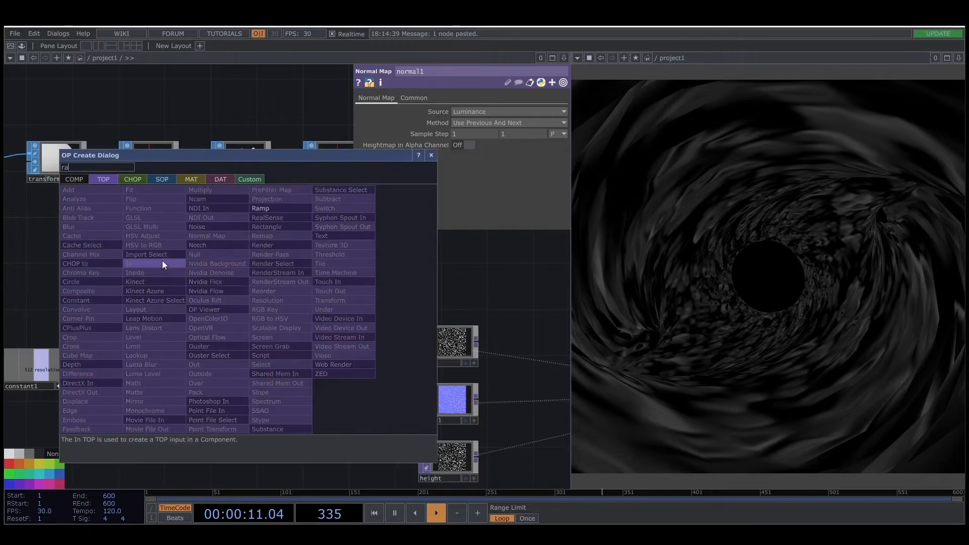
{"action": "left_click", "coordinate": [277, 208]}
{"action": "left_click", "coordinate": [185, 310]}
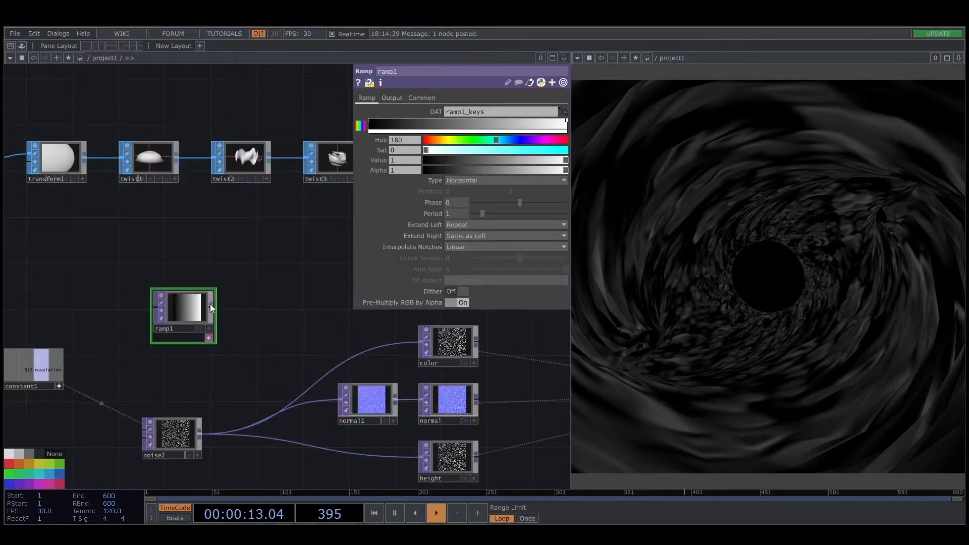
Color ramp1 from blue at its start key to teal at its end key, with hue 175, saturation 0.759 and value 0.612.
{"action": "left_click", "coordinate": [370, 123]}
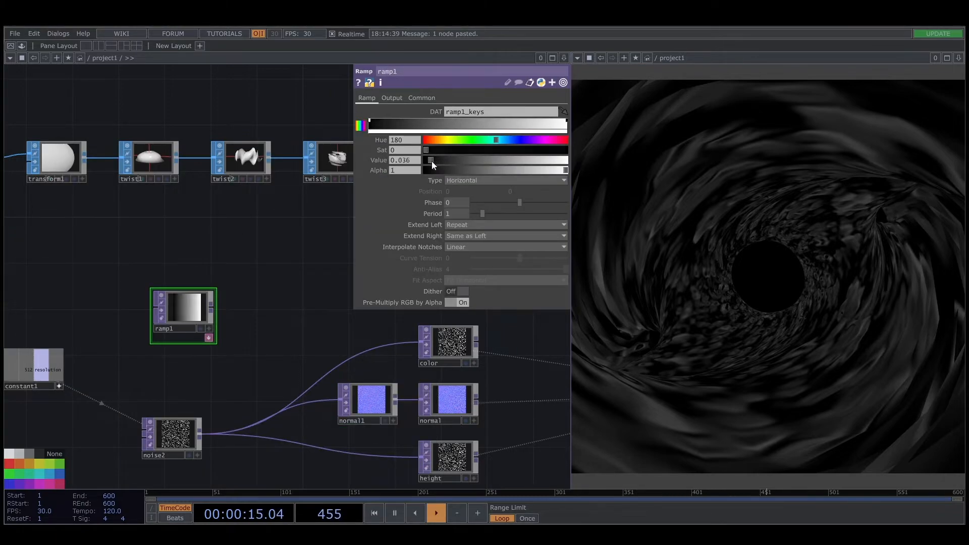
{"action": "left_click_drag", "start_coordinate": [431, 161], "coordinate": [560, 160]}
{"action": "left_click_drag", "start_coordinate": [433, 151], "coordinate": [495, 161]}
{"action": "left_click", "coordinate": [521, 140]}
{"action": "left_click", "coordinate": [567, 122]}
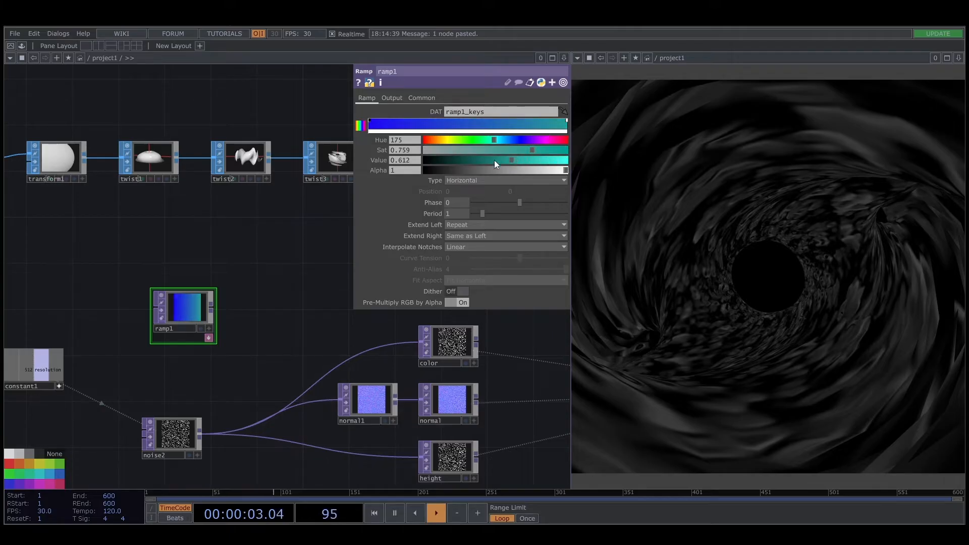
Insert a Lookup TOP between noise2 and the color Null, and connect ramp1 as its second input.
{"action": "left_click_drag", "start_coordinate": [257, 283], "coordinate": [190, 268]}
{"action": "right_click", "coordinate": [308, 334]}
{"action": "left_click", "coordinate": [323, 322]}
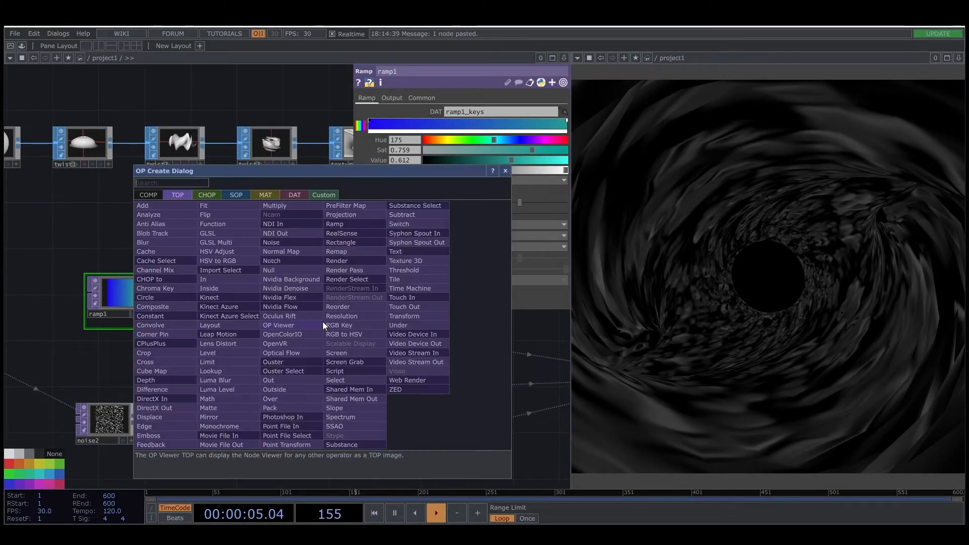
{"action": "left_click", "coordinate": [227, 371]}
{"action": "left_click", "coordinate": [290, 343]}
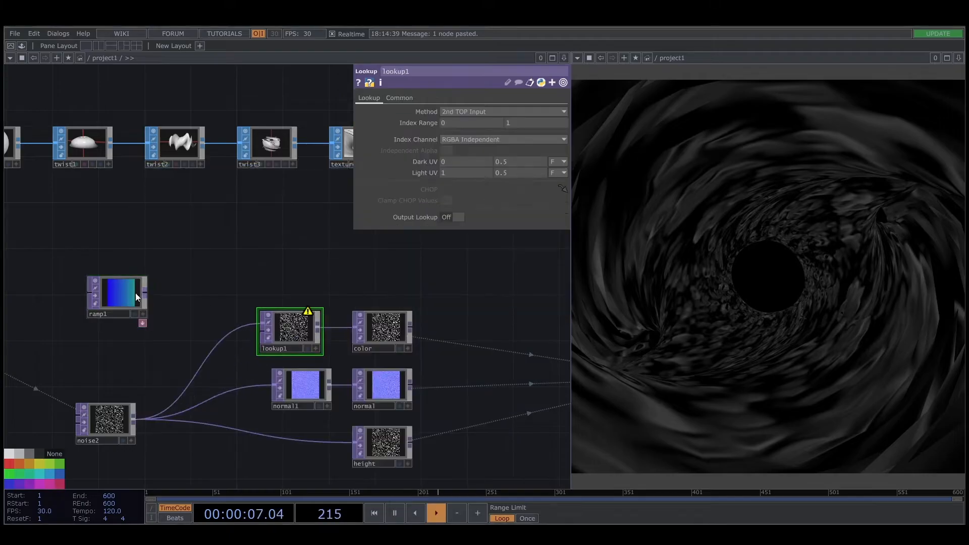
{"action": "left_click_drag", "start_coordinate": [146, 290], "coordinate": [254, 331]}
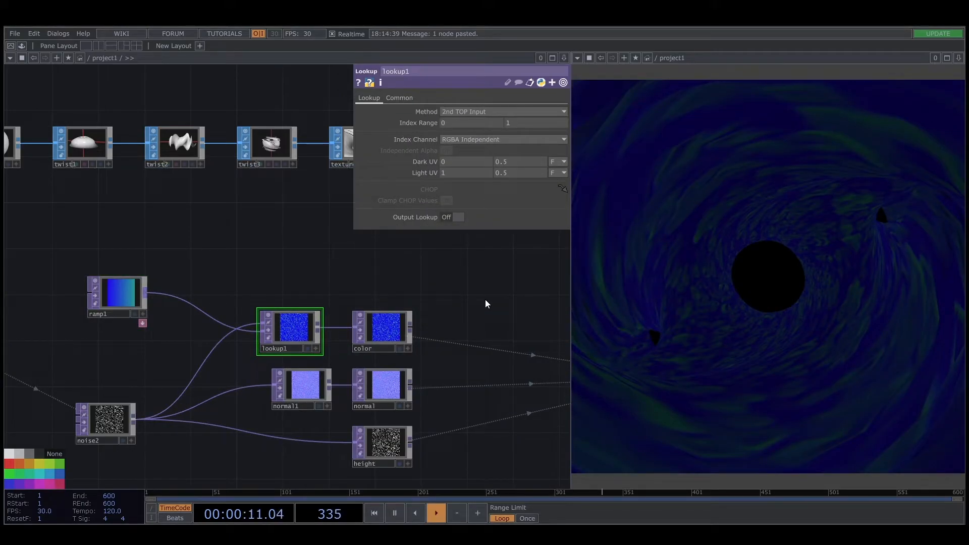
Delete the lookup1 and ramp1 operators so noise2 feeds the color Null directly.
{"action": "scroll", "coordinate": [485, 302], "scroll_direction": "down", "scroll_amount": 4}
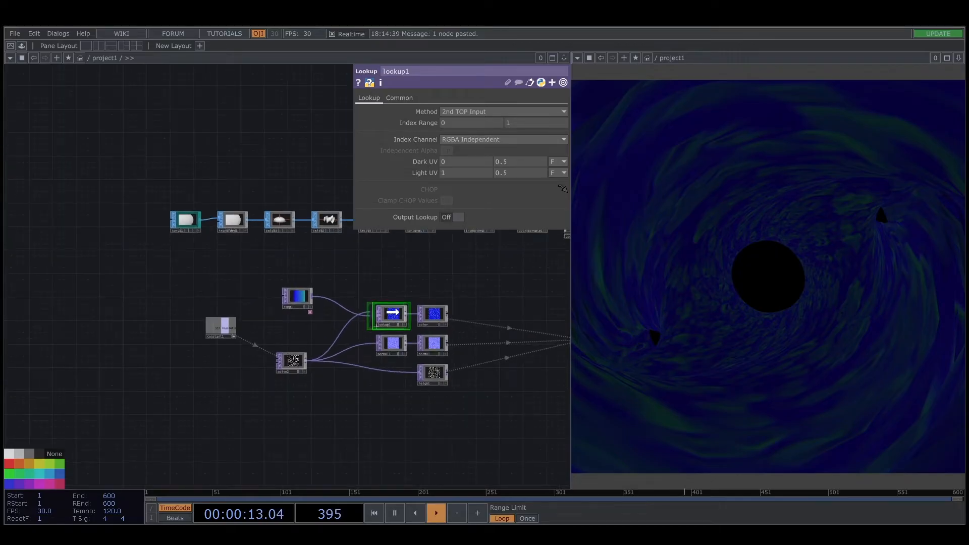
{"action": "scroll", "coordinate": [477, 276], "scroll_direction": "up", "scroll_amount": 4}
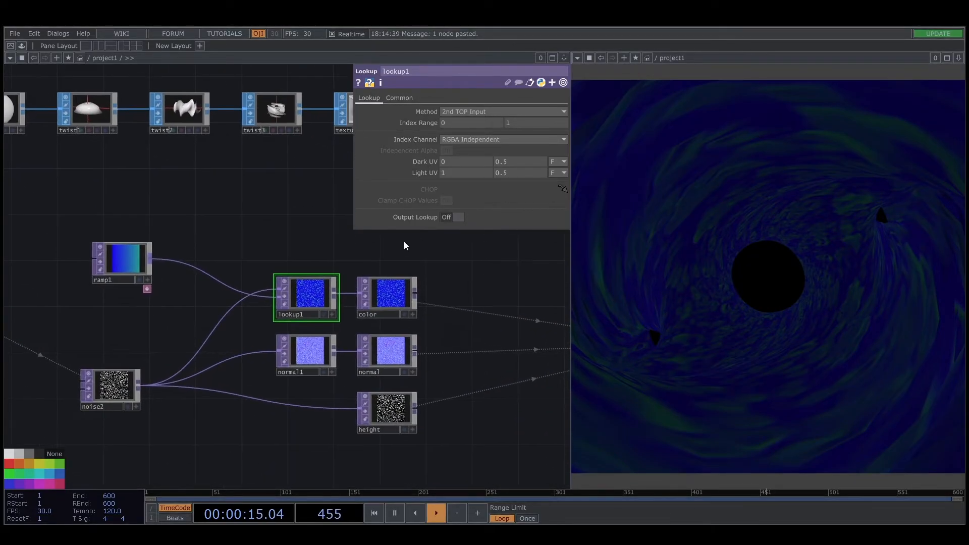
{"action": "left_click_drag", "start_coordinate": [455, 338], "coordinate": [456, 329]}
{"action": "left_click_drag", "start_coordinate": [457, 284], "coordinate": [444, 302]}
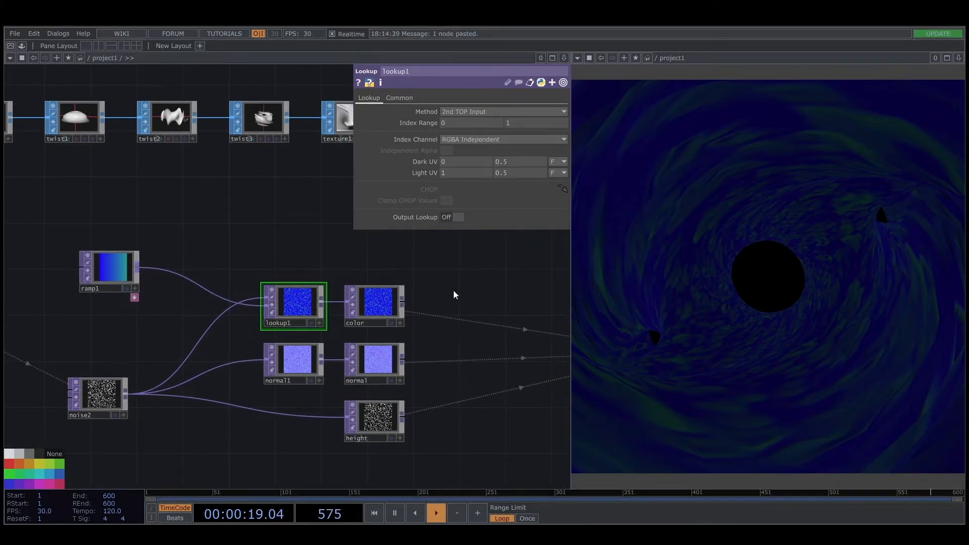
{"action": "scroll", "coordinate": [358, 299], "scroll_direction": "up", "scroll_amount": 3}
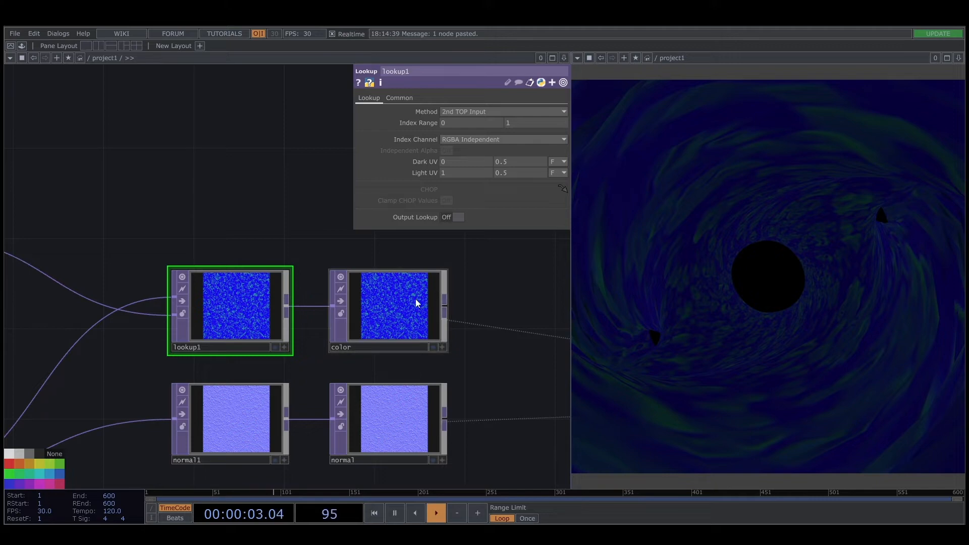
{"action": "scroll", "coordinate": [418, 303], "scroll_direction": "down", "scroll_amount": 2}
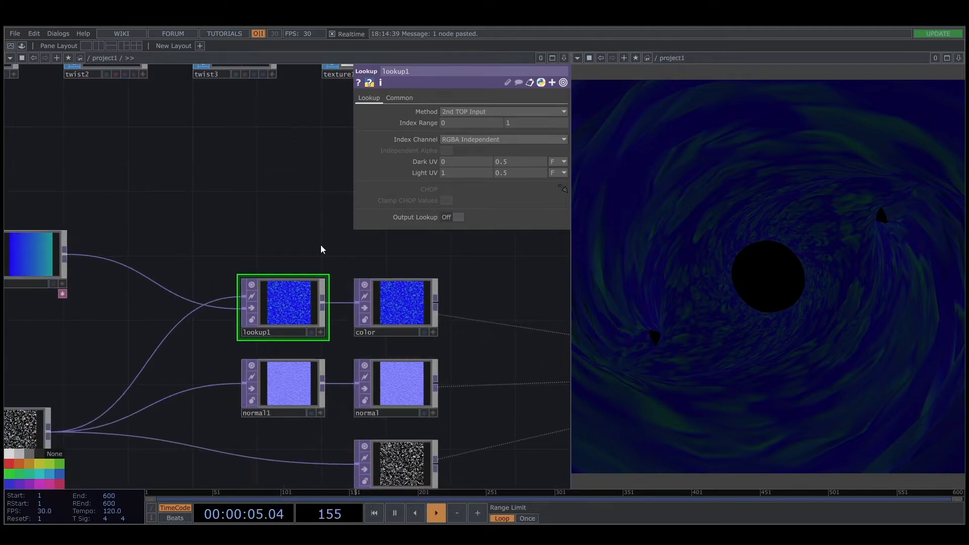
{"action": "left_click_drag", "start_coordinate": [264, 257], "coordinate": [381, 318]}
{"action": "key", "text": "Delete"}
{"action": "left_click", "coordinate": [158, 311]}
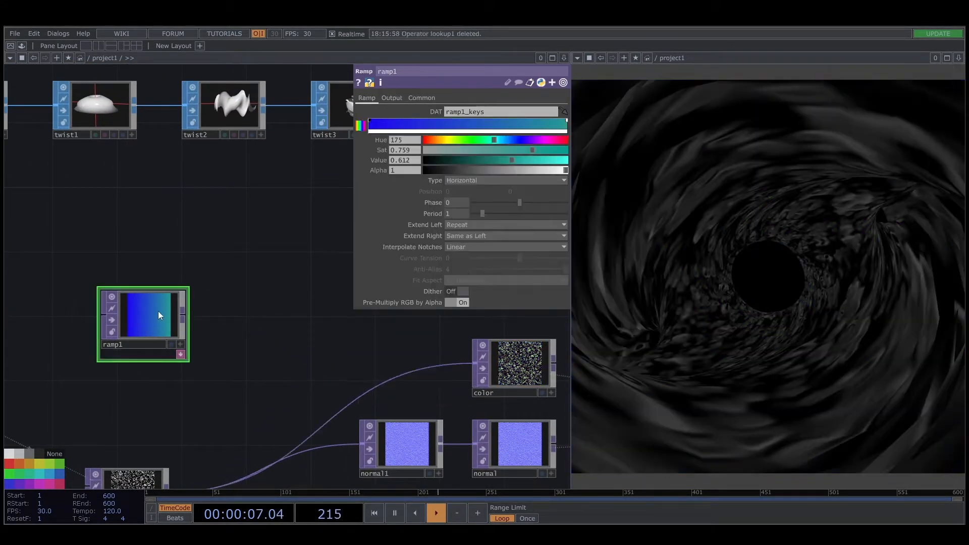
{"action": "key", "text": "Delete"}
Add a new Ramp TOP in the empty area above noise2 and set its type to Vertical.
{"action": "scroll", "coordinate": [233, 329], "scroll_direction": "down", "scroll_amount": 3}
{"action": "scroll", "coordinate": [220, 309], "scroll_direction": "up", "scroll_amount": 4}
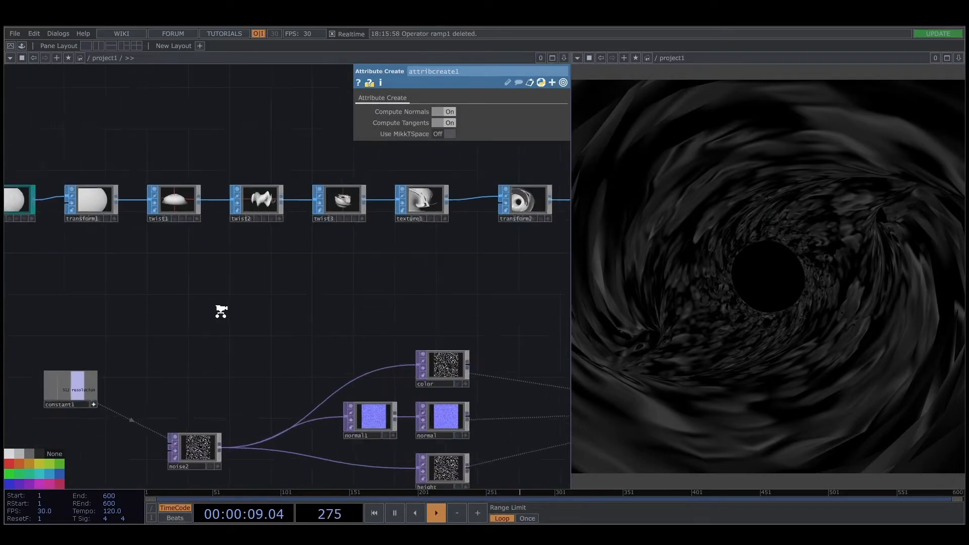
{"action": "key", "text": "Tab"}
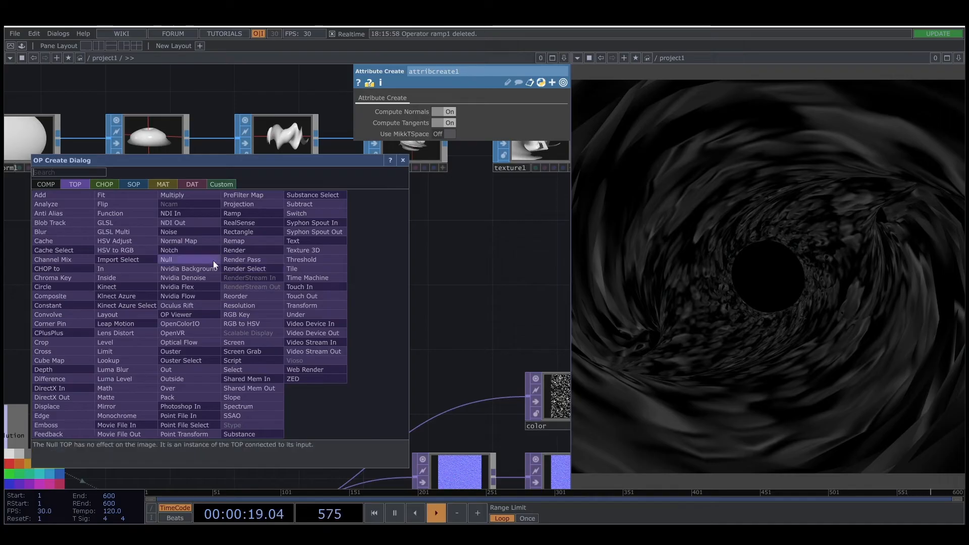
{"action": "left_click", "coordinate": [234, 213]}
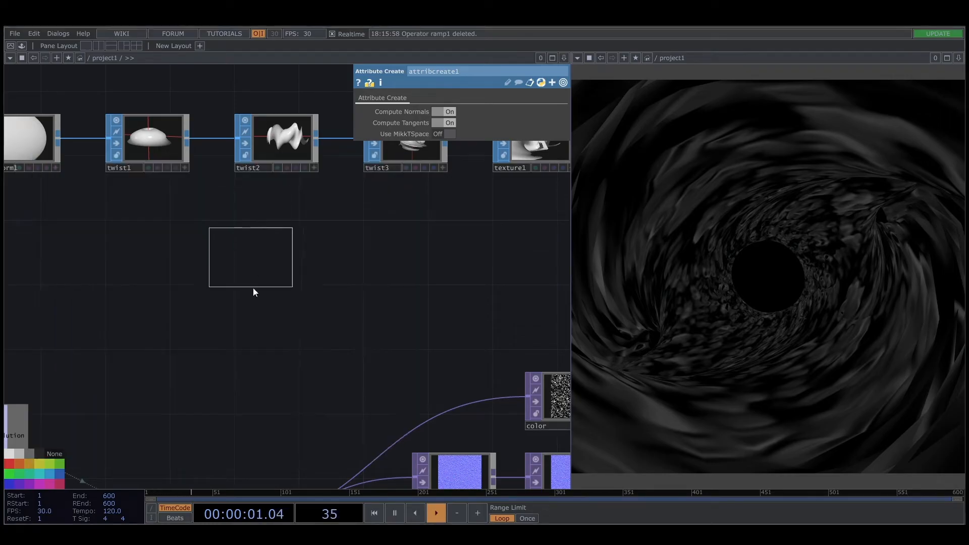
{"action": "left_click", "coordinate": [184, 327]}
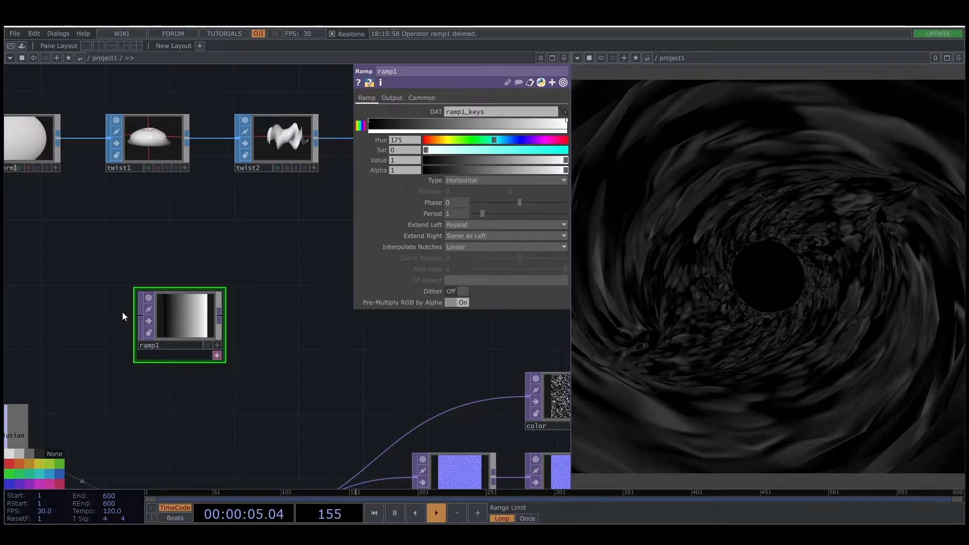
{"action": "left_click", "coordinate": [484, 179]}
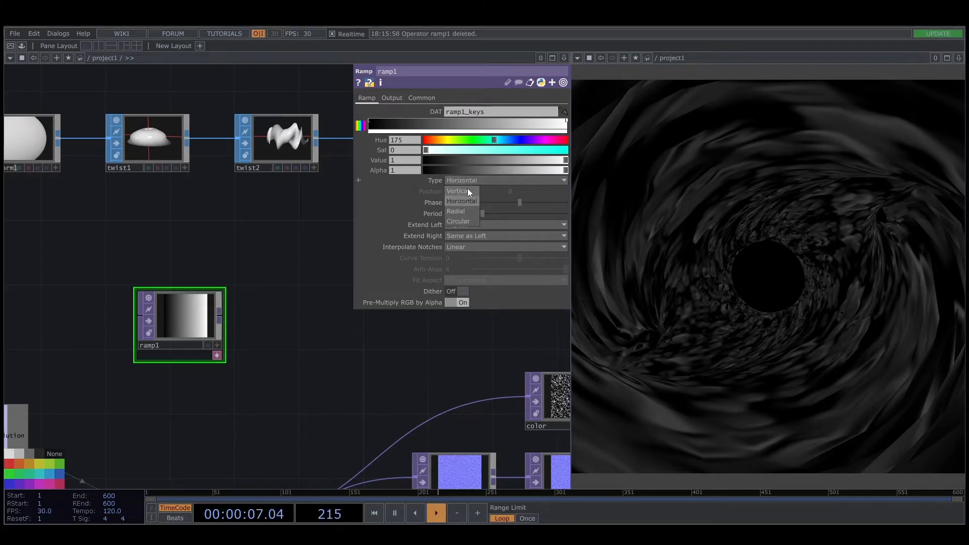
{"action": "left_click", "coordinate": [467, 190]}
{"action": "scroll", "coordinate": [255, 273], "scroll_direction": "up", "scroll_amount": 3}
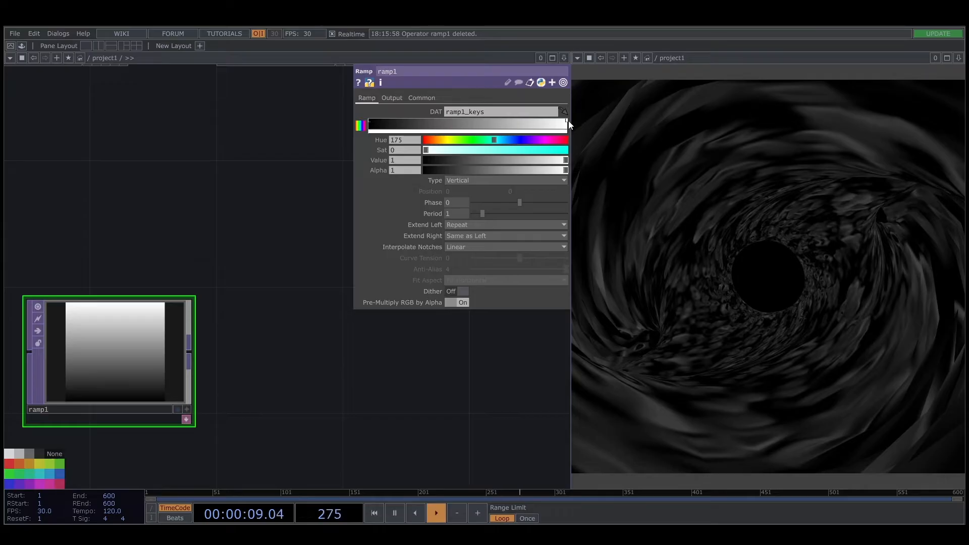
Set the value of ramp1's white end key to 0.349 and the alpha of its black start key to 0.255.
{"action": "left_click_drag", "start_coordinate": [566, 160], "coordinate": [474, 159]}
{"action": "left_click", "coordinate": [368, 122]}
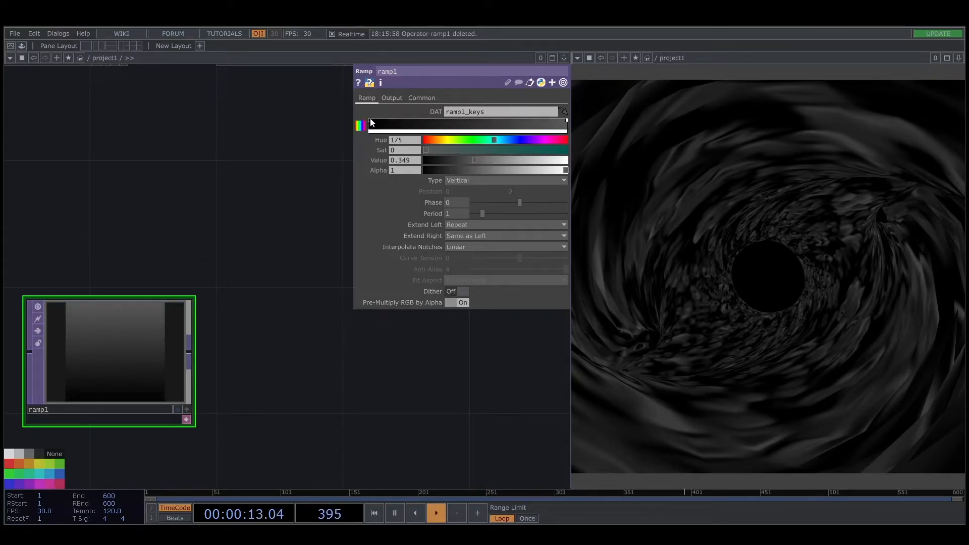
{"action": "left_click_drag", "start_coordinate": [566, 170], "coordinate": [461, 171]}
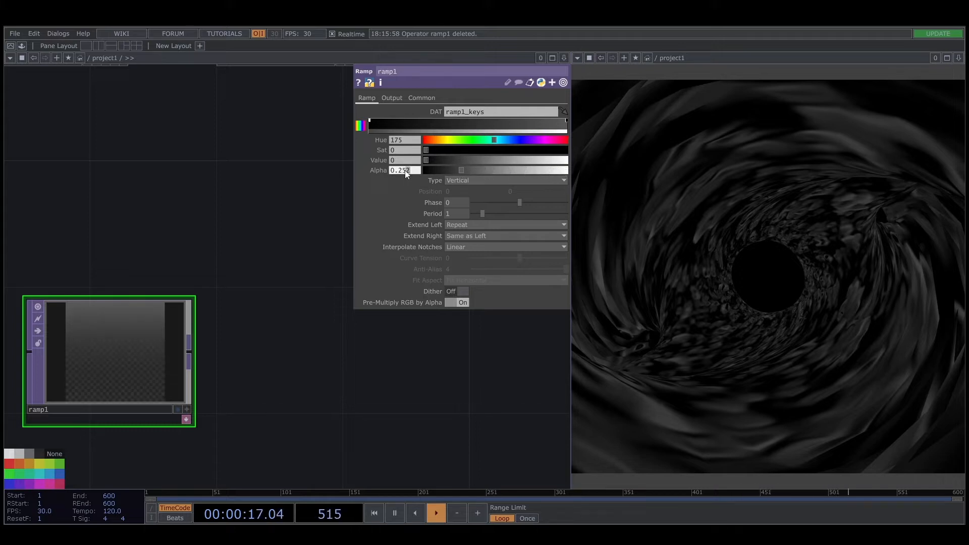
{"action": "left_click_drag", "start_coordinate": [261, 203], "coordinate": [313, 164]}
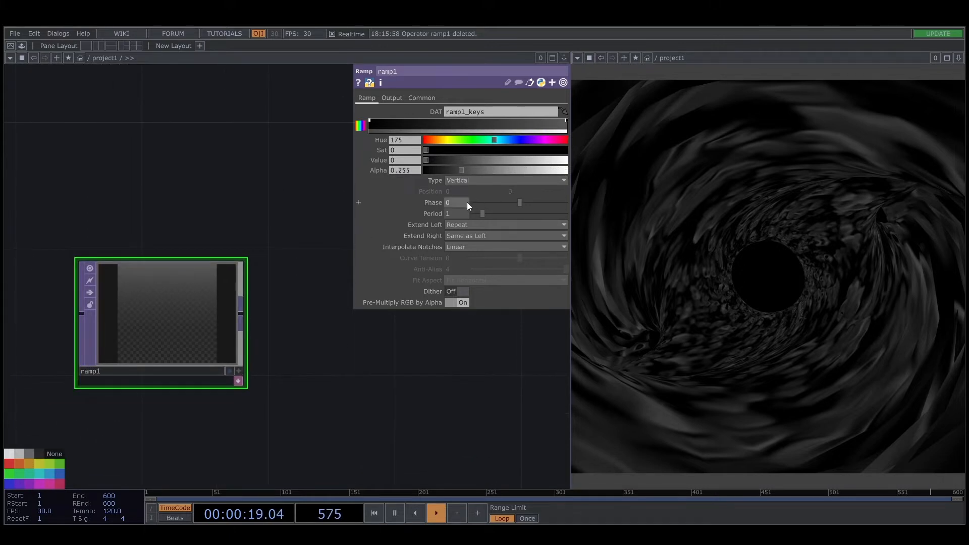
Set ramp1's period to 0.05 to repeat the gradient as thin stripes.
{"action": "type", "text": "0"}
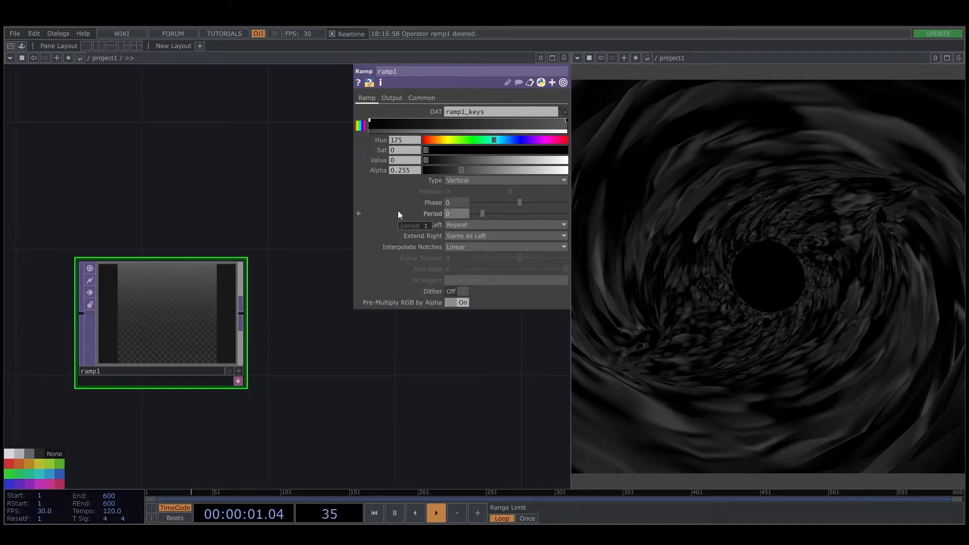
{"action": "type", "text": ".05"}
{"action": "key", "text": "Return"}
{"action": "scroll", "coordinate": [161, 290], "scroll_direction": "up", "scroll_amount": 5}
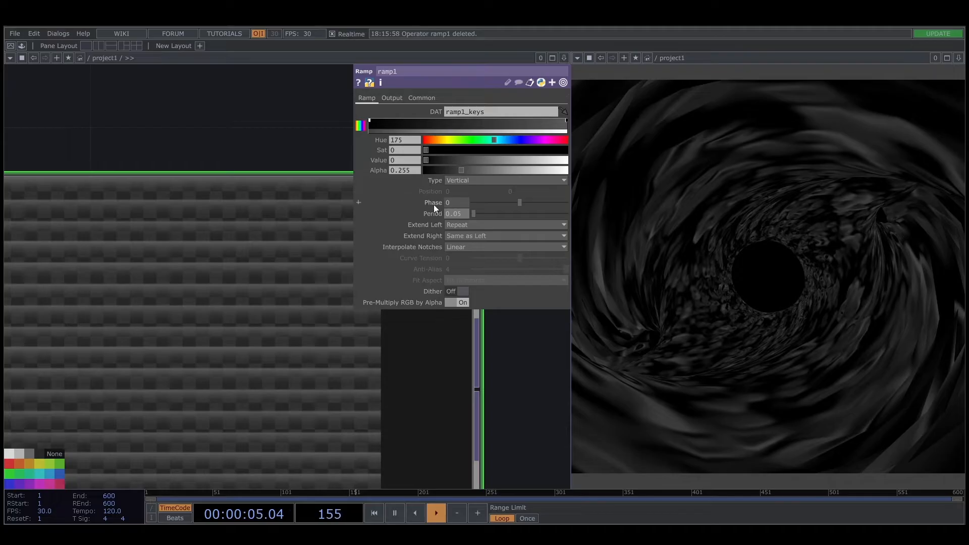
Set ramp1's Extend Left to Mirror and Extend Right to Same as Left.
{"action": "left_click", "coordinate": [466, 236]}
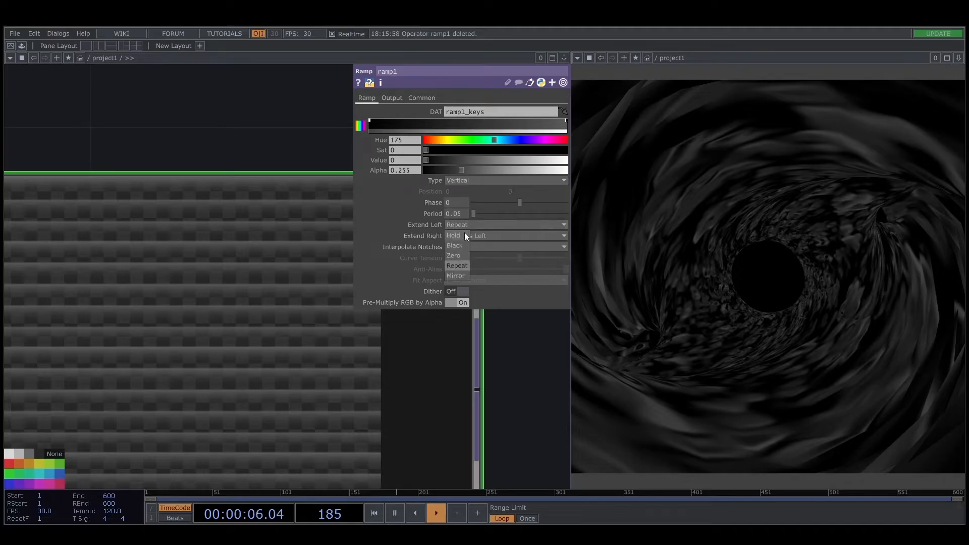
{"action": "left_click", "coordinate": [456, 275]}
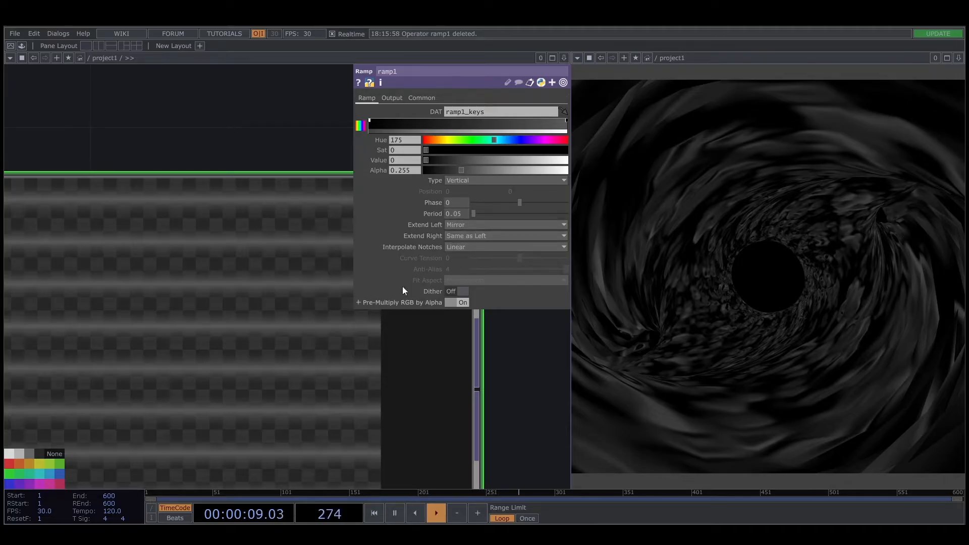
{"action": "left_click", "coordinate": [474, 236]}
{"action": "left_click", "coordinate": [456, 297]}
{"action": "left_click", "coordinate": [459, 236]}
{"action": "left_click", "coordinate": [465, 247]}
Add a Level TOP connected after ramp1.
{"action": "scroll", "coordinate": [208, 335], "scroll_direction": "down", "scroll_amount": 5}
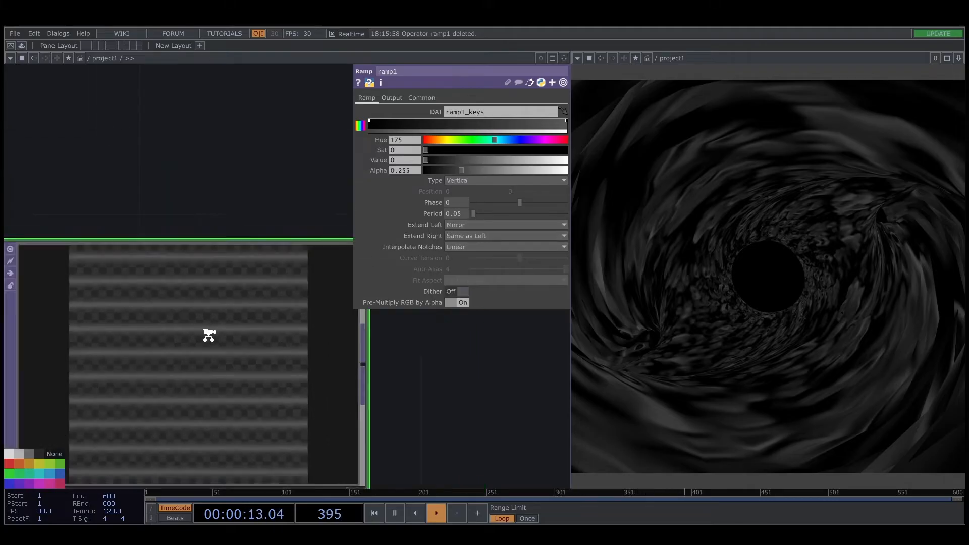
{"action": "scroll", "coordinate": [171, 346], "scroll_direction": "up", "scroll_amount": 2}
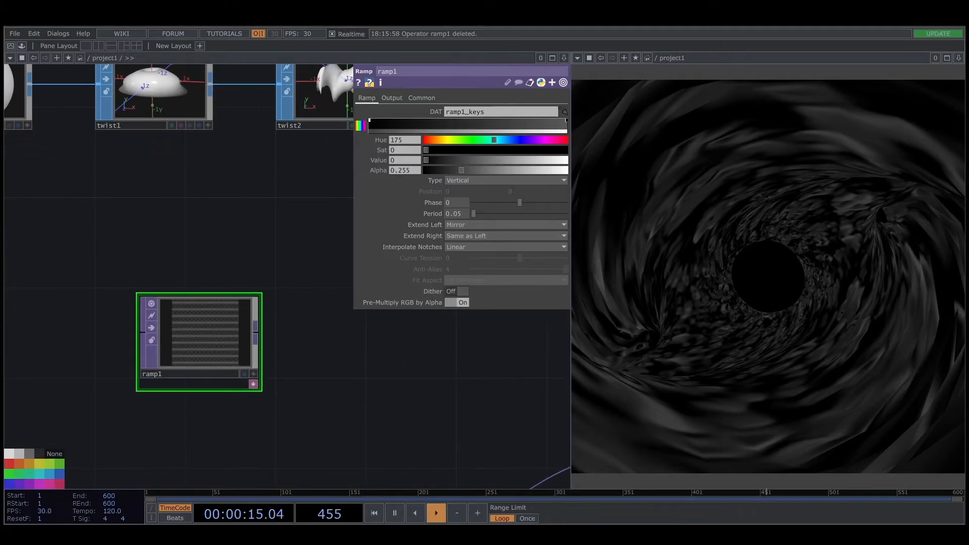
{"action": "left_click", "coordinate": [255, 327]}
{"action": "left_click", "coordinate": [322, 335]}
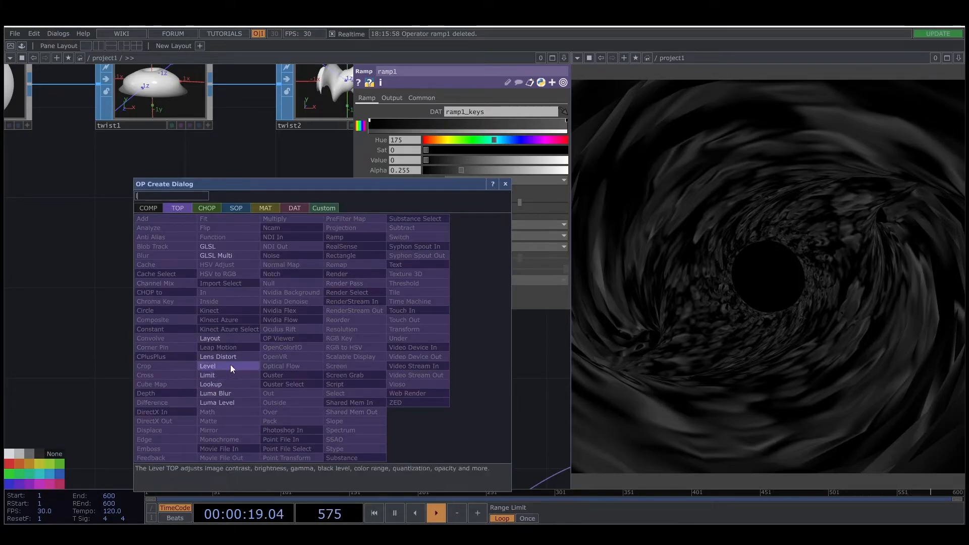
{"action": "left_click", "coordinate": [230, 365]}
{"action": "left_click", "coordinate": [368, 337]}
Raise level1's Brightness 1 to 1.9.
{"action": "scroll", "coordinate": [446, 298], "scroll_direction": "up", "scroll_amount": 3}
{"action": "scroll", "coordinate": [445, 299], "scroll_direction": "up", "scroll_amount": 1}
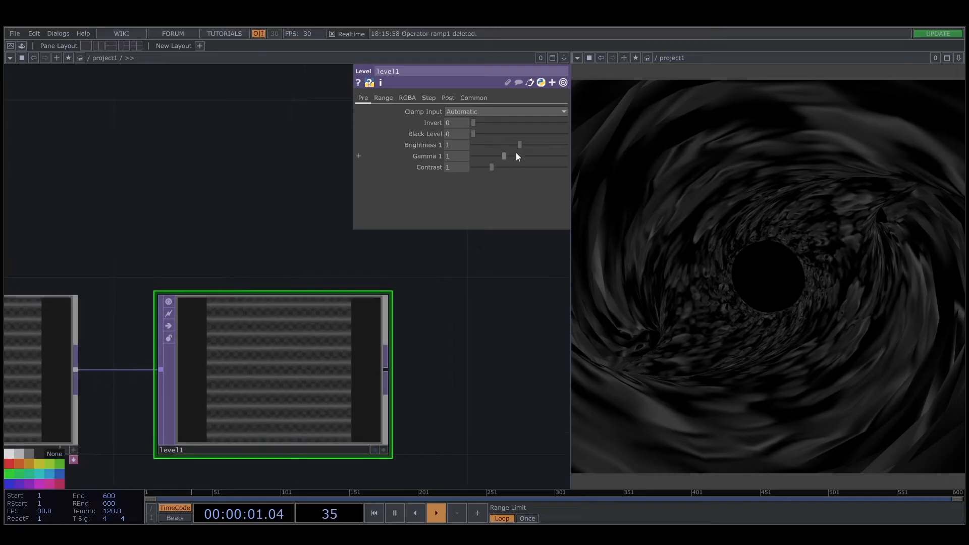
{"action": "left_click_drag", "start_coordinate": [525, 145], "coordinate": [540, 146]}
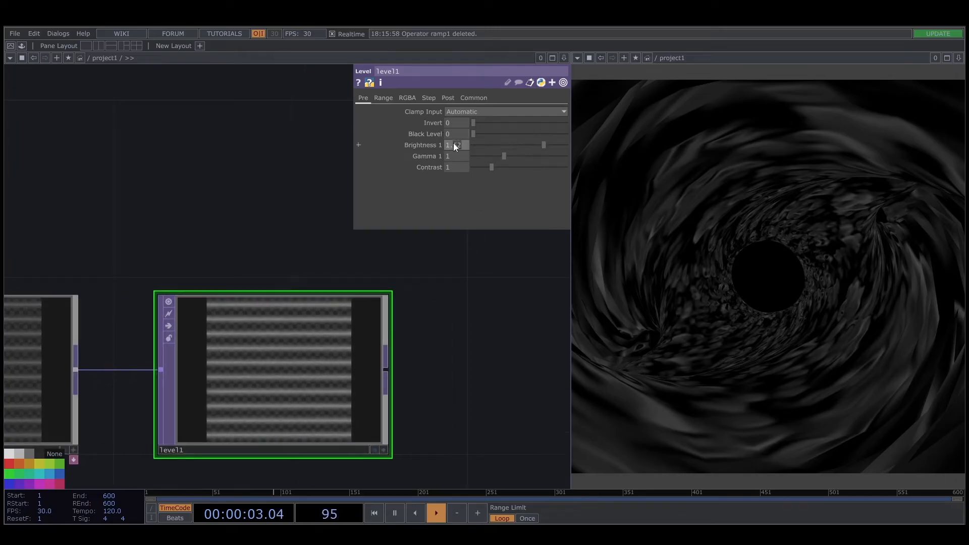
{"action": "scroll", "coordinate": [232, 382], "scroll_direction": "up", "scroll_amount": 2}
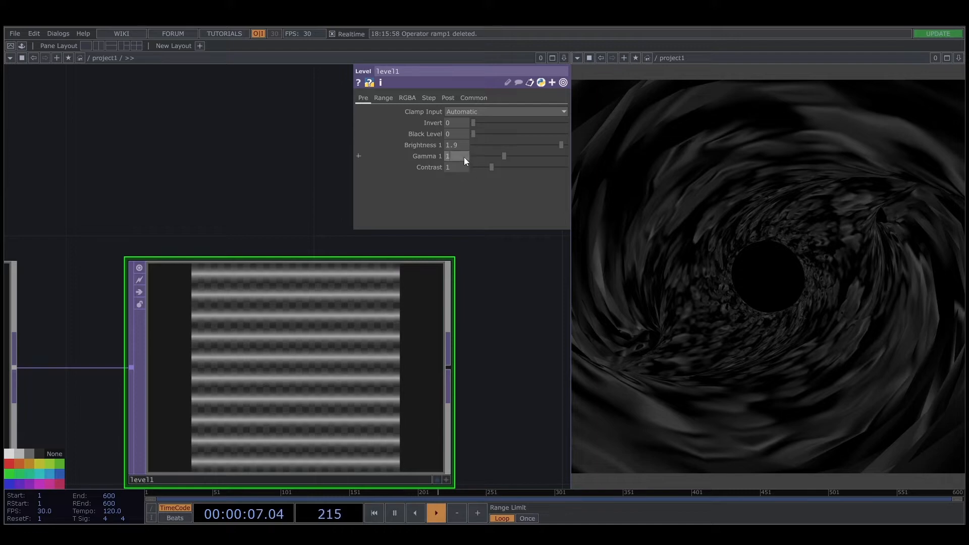
Set level1's Gamma 1 to 1.36 and Contrast to 1.4.
{"action": "left_click_drag", "start_coordinate": [464, 156], "coordinate": [464, 156]}
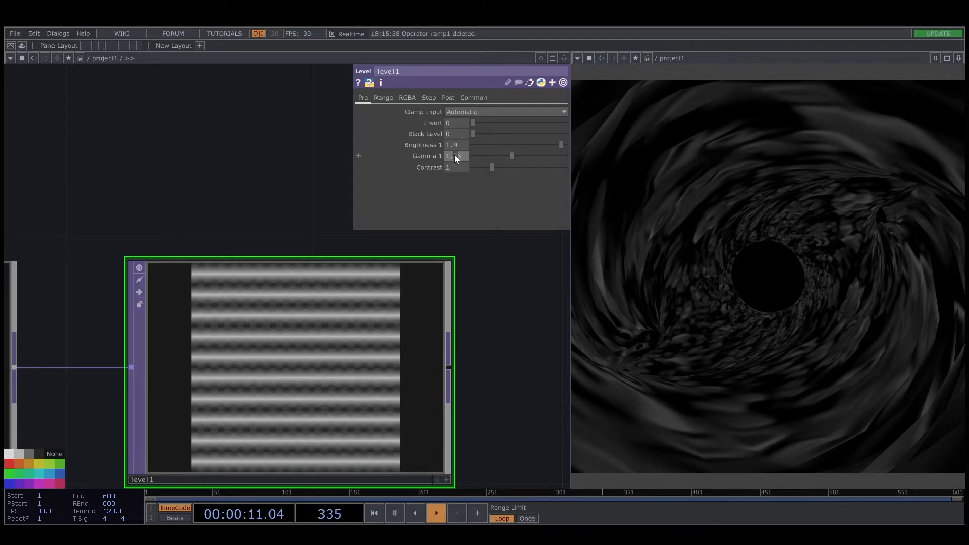
{"action": "left_click_drag", "start_coordinate": [454, 156], "coordinate": [465, 157]}
{"action": "key", "text": "Return"}
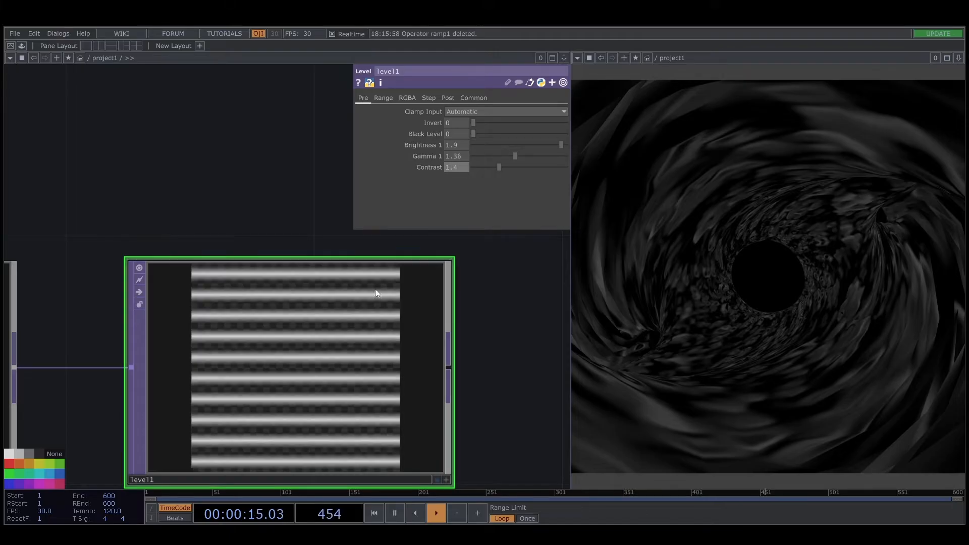
Insert a Composite TOP between noise2 and the color node.
{"action": "middle_click_drag", "start_coordinate": [374, 288], "coordinate": [353, 334]}
{"action": "left_click_drag", "start_coordinate": [356, 335], "coordinate": [272, 299]}
{"action": "left_click_drag", "start_coordinate": [115, 202], "coordinate": [177, 237]}
{"action": "right_click", "coordinate": [358, 315]}
{"action": "left_click", "coordinate": [375, 299]}
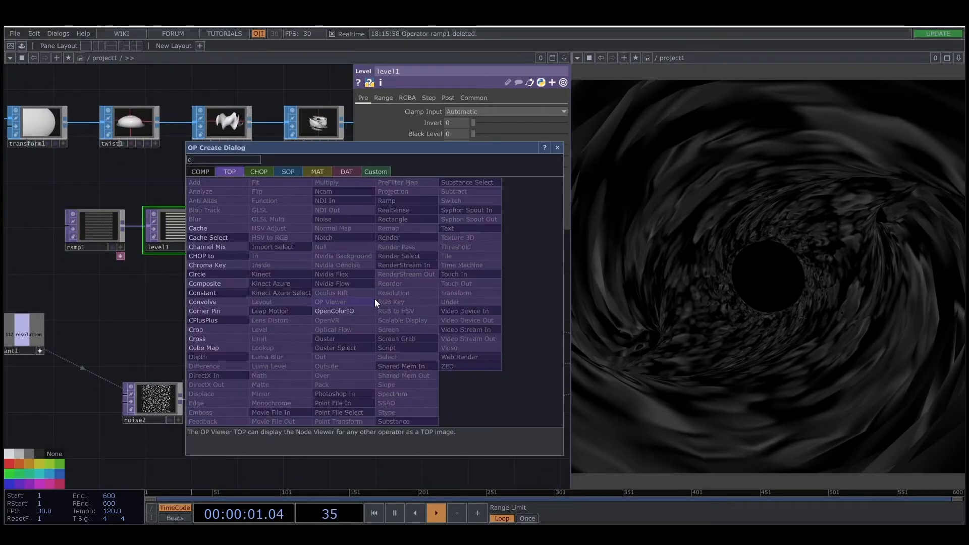
{"action": "type", "text": "co"}
{"action": "left_click", "coordinate": [204, 283]}
{"action": "left_click", "coordinate": [347, 309]}
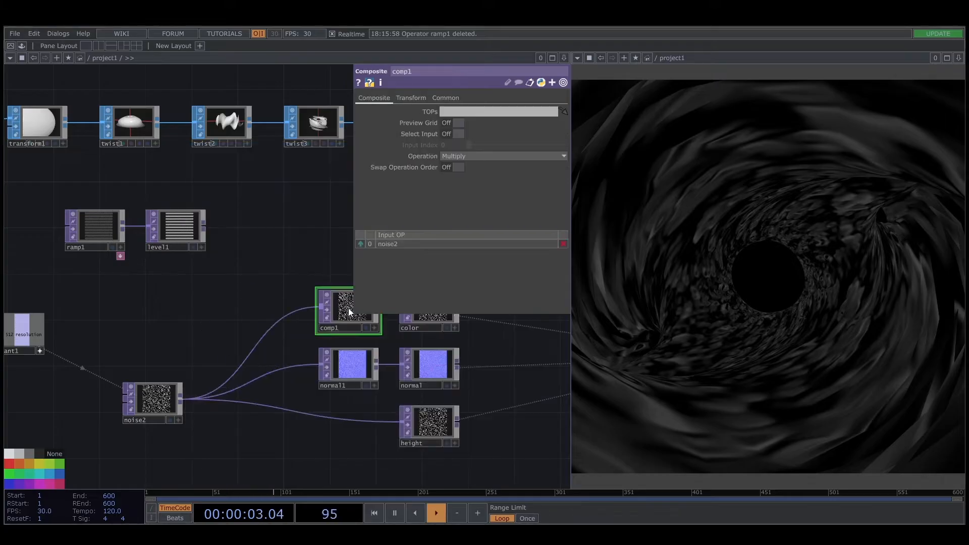
Connect level1 as the second input of comp1 and set its Operation to Add.
{"action": "left_click_drag", "start_coordinate": [205, 225], "coordinate": [319, 307]}
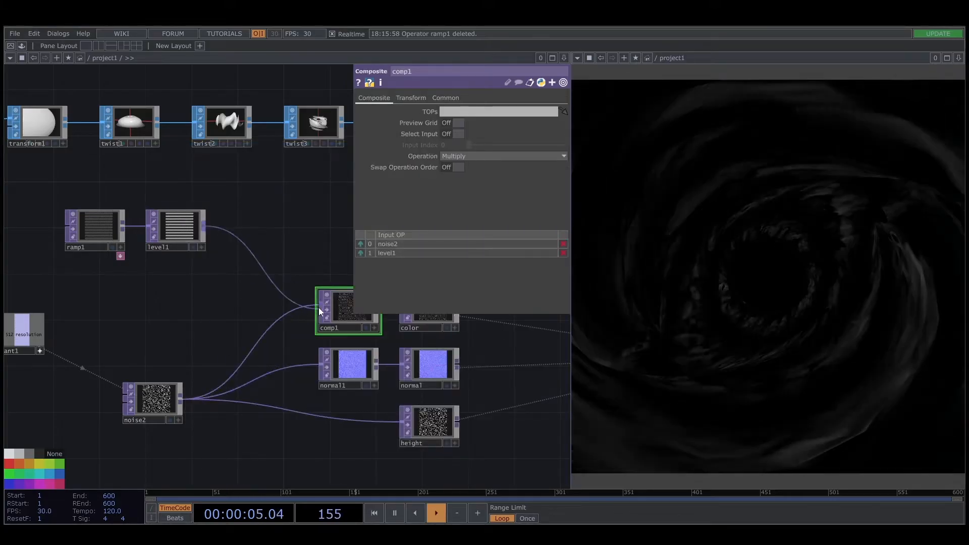
{"action": "left_click", "coordinate": [474, 157]}
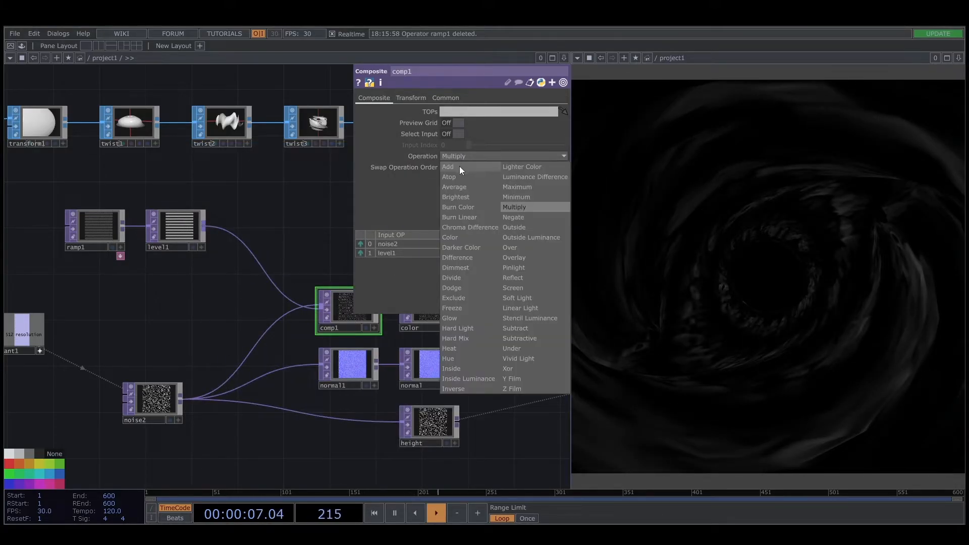
{"action": "left_click", "coordinate": [460, 165]}
Shift ramp1 and level1 together slightly away from comp1, and move constant1 down level with noise2.
{"action": "left_click_drag", "start_coordinate": [230, 312], "coordinate": [273, 326]}
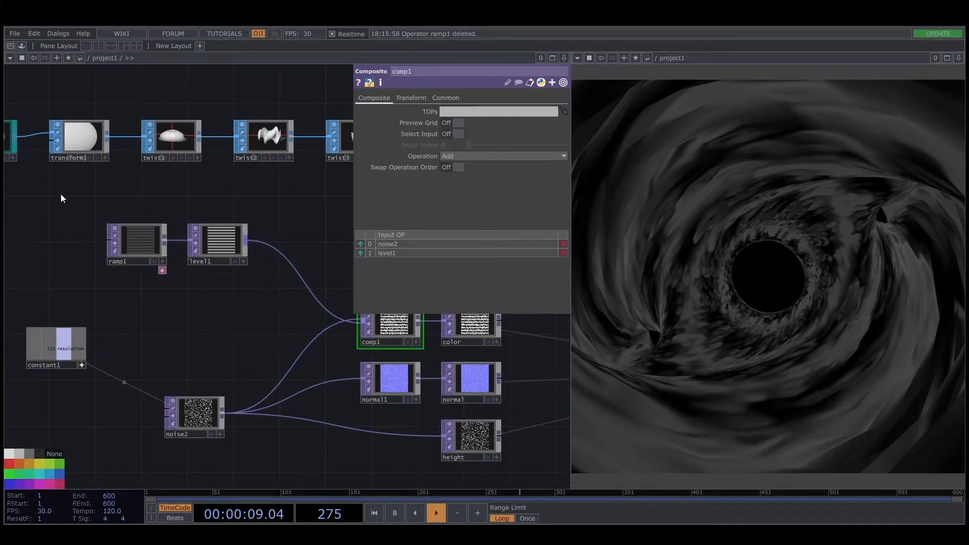
{"action": "right_click_drag", "start_coordinate": [61, 198], "coordinate": [243, 266]}
{"action": "left_click_drag", "start_coordinate": [221, 251], "coordinate": [195, 251]}
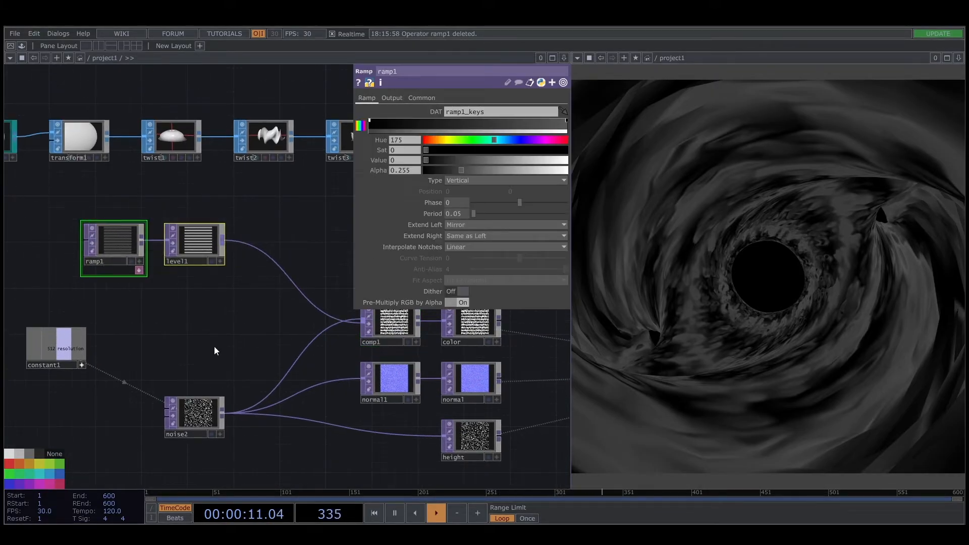
{"action": "left_click_drag", "start_coordinate": [65, 354], "coordinate": [55, 411]}
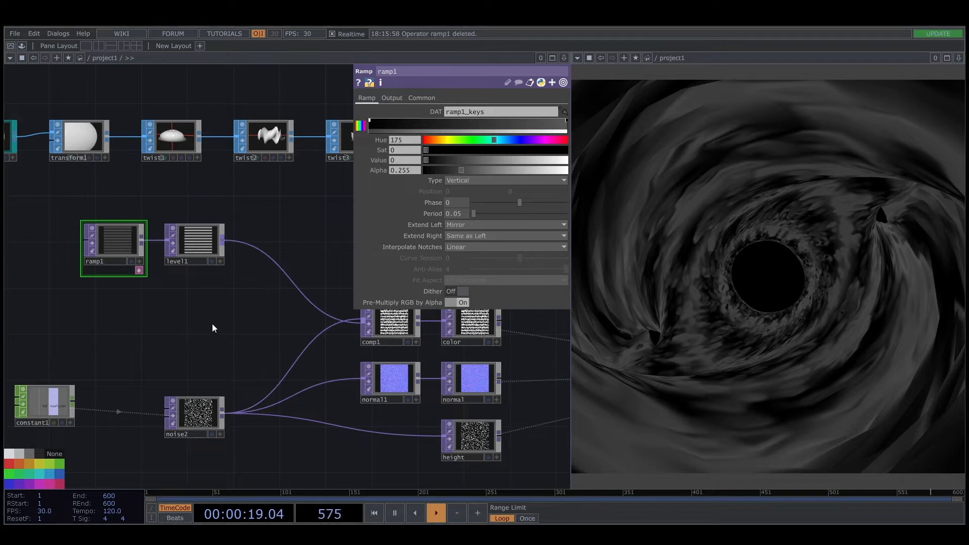
Paste the copied colour Ramp and HSV Adjust nodes and place them below ramp1 and level1.
{"action": "key", "text": "ctrl+v"}
{"action": "left_click_drag", "start_coordinate": [294, 255], "coordinate": [187, 307]}
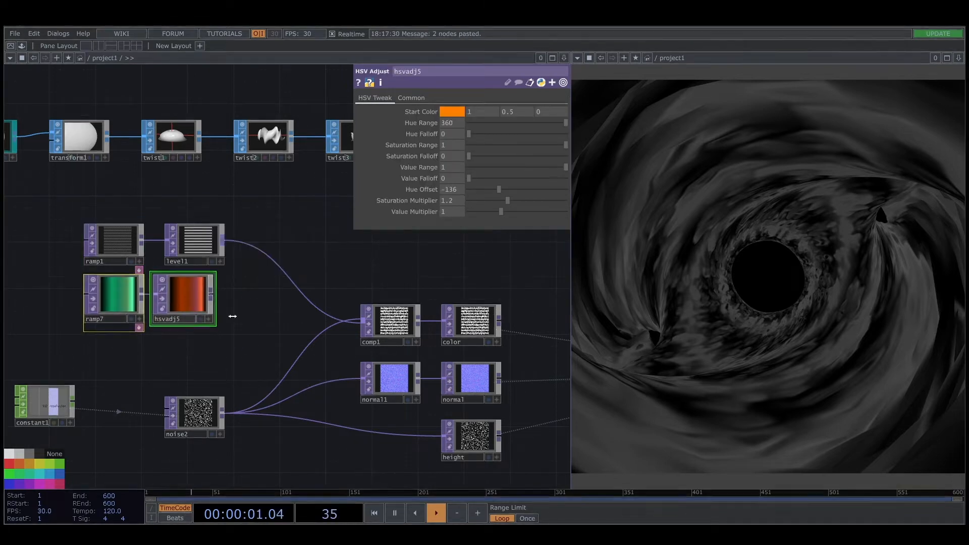
Try a different Hue Offset on hsvadj5 and undo the change.
{"action": "left_click", "coordinate": [115, 293]}
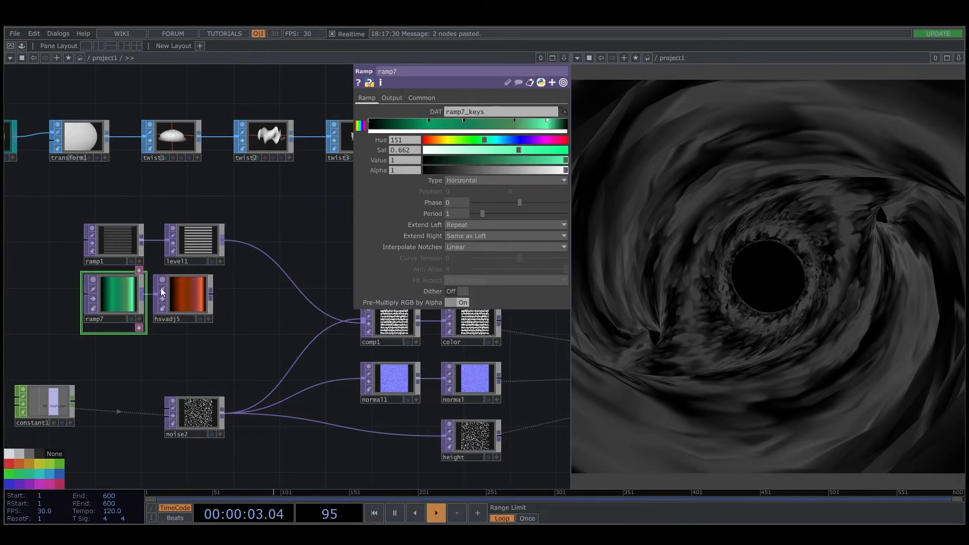
{"action": "left_click", "coordinate": [186, 294]}
{"action": "mouse_move", "coordinate": [499, 189]}
{"action": "left_mouse_down"}
{"action": "mouse_move", "coordinate": [519, 190]}
{"action": "mouse_move", "coordinate": [506, 190]}
{"action": "left_mouse_up"}
{"action": "key", "text": "ctrl+z"}
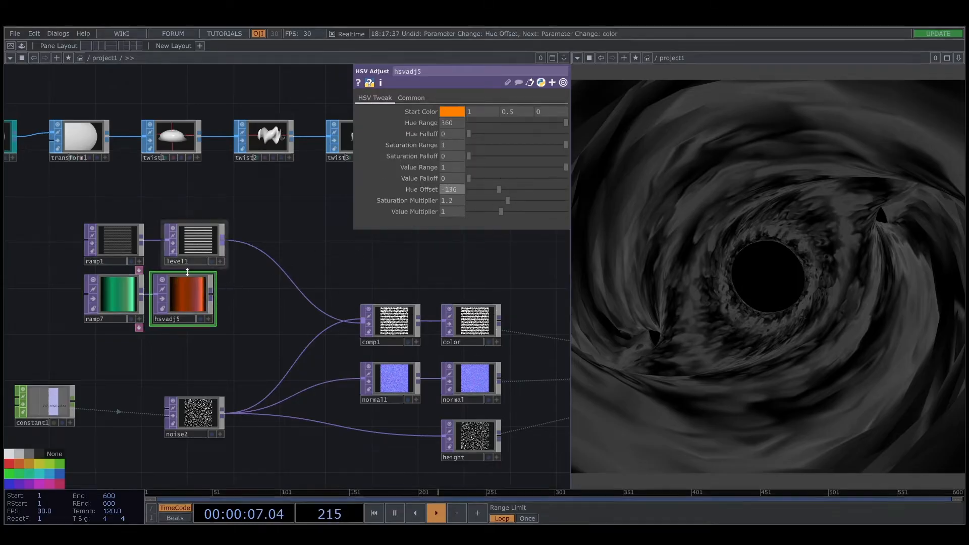
Align hsvadj5 under level1, insert a Lookup TOP between level1 and comp1, and feed hsvadj5 into its second input.
{"action": "left_click_drag", "start_coordinate": [187, 272], "coordinate": [199, 272]}
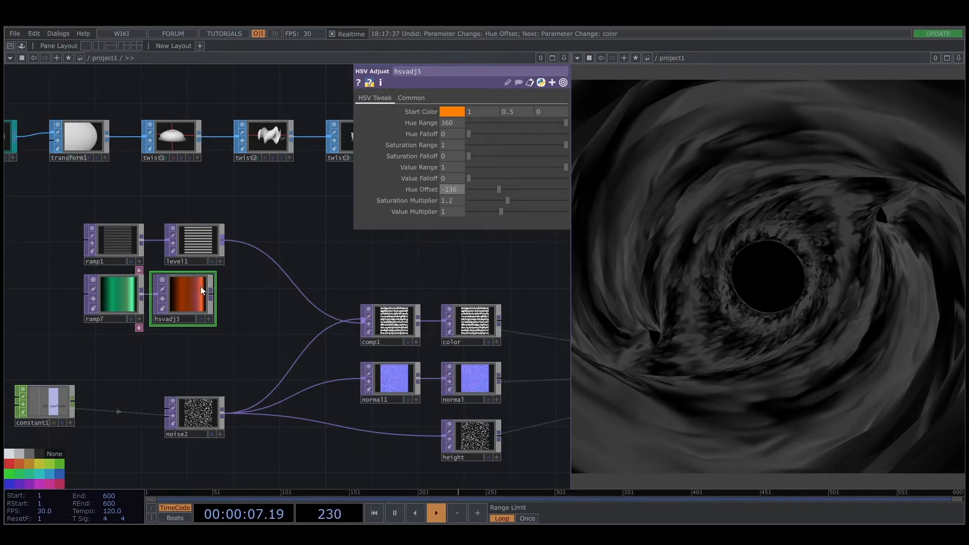
{"action": "right_click", "coordinate": [281, 272]}
{"action": "left_click", "coordinate": [299, 259]}
{"action": "type", "text": "lo"}
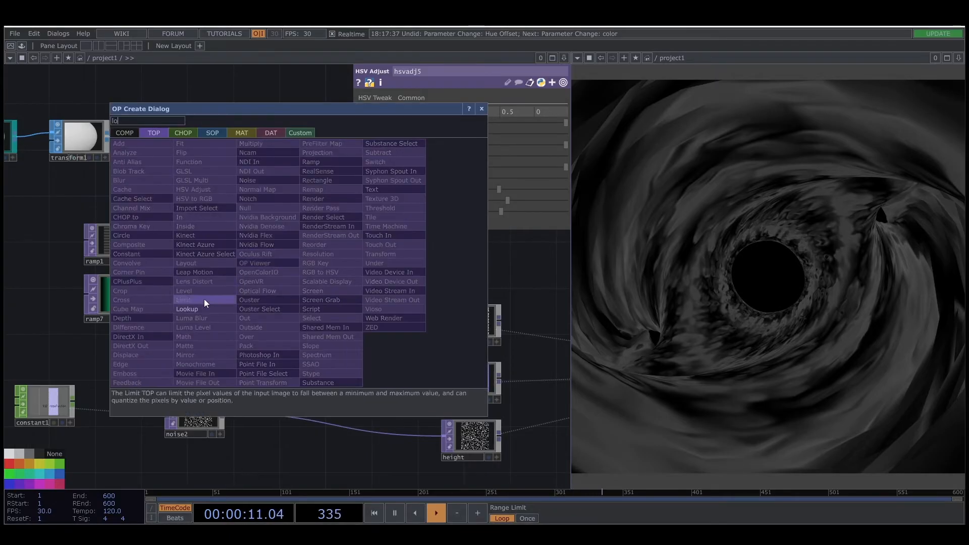
{"action": "left_click", "coordinate": [202, 308]}
{"action": "left_click", "coordinate": [249, 287]}
{"action": "left_click_drag", "start_coordinate": [223, 294], "coordinate": [251, 279]}
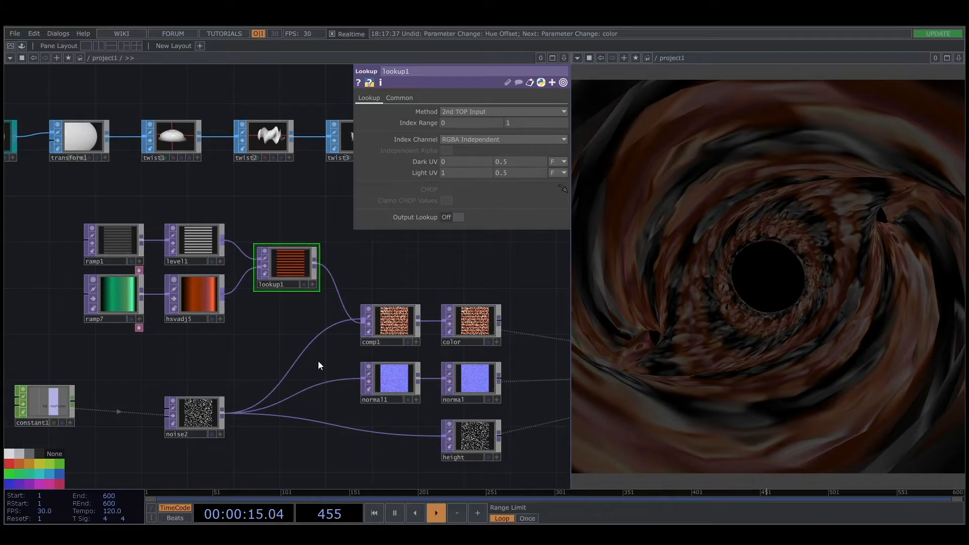
Move the final node of the render chain farther away from render1 to make room between them.
{"action": "scroll", "coordinate": [321, 369], "scroll_direction": "down", "scroll_amount": 4}
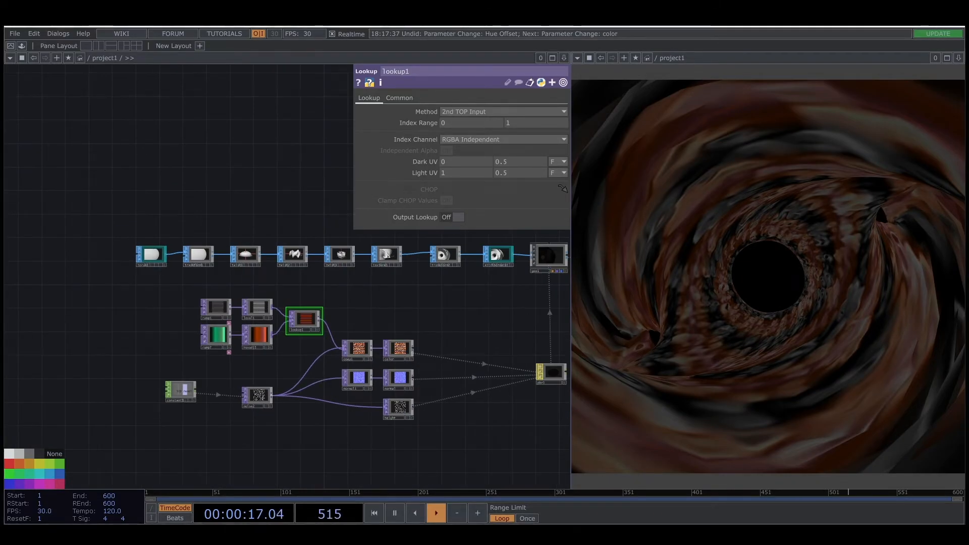
{"action": "scroll", "coordinate": [469, 339], "scroll_direction": "down", "scroll_amount": 5}
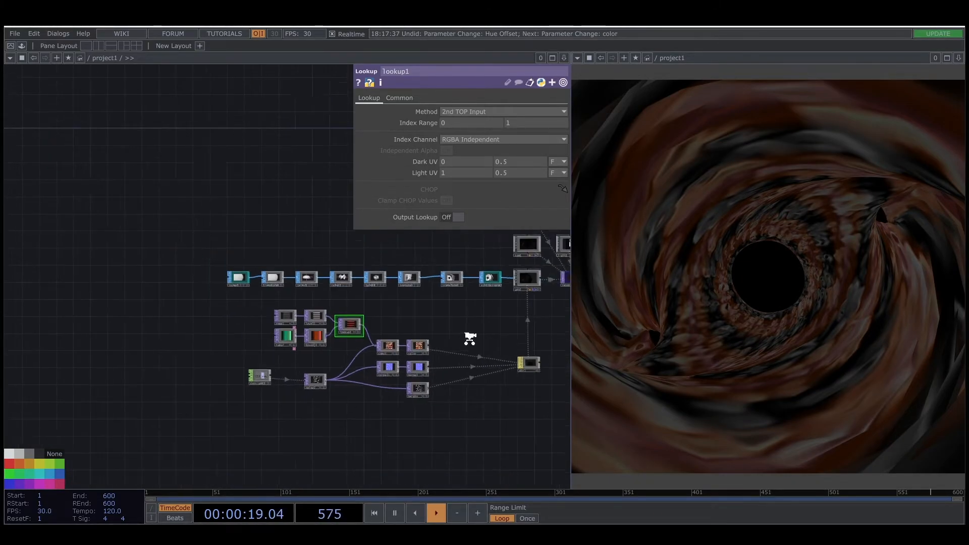
{"action": "left_click_drag", "start_coordinate": [499, 355], "coordinate": [286, 395]}
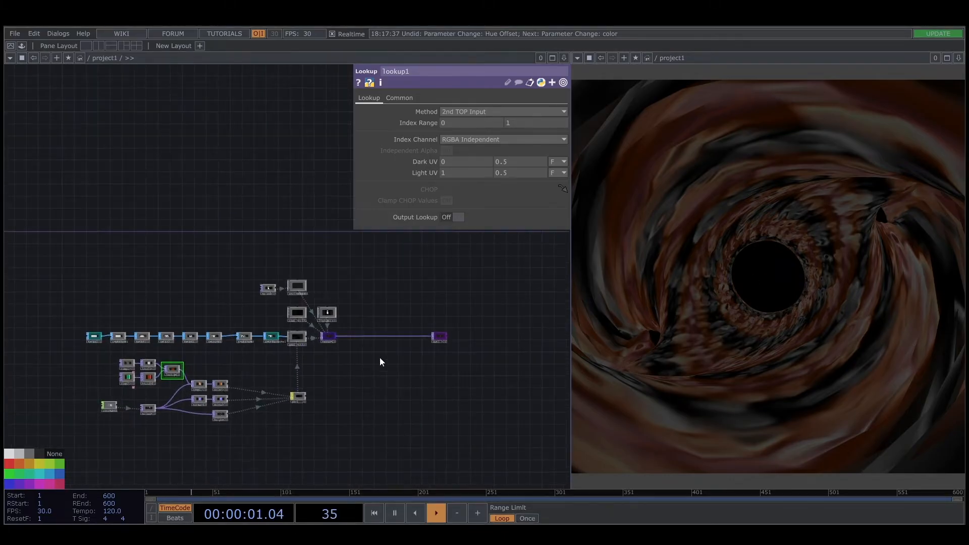
{"action": "scroll", "coordinate": [371, 341], "scroll_direction": "up", "scroll_amount": 5}
{"action": "scroll", "coordinate": [318, 323], "scroll_direction": "up", "scroll_amount": 2}
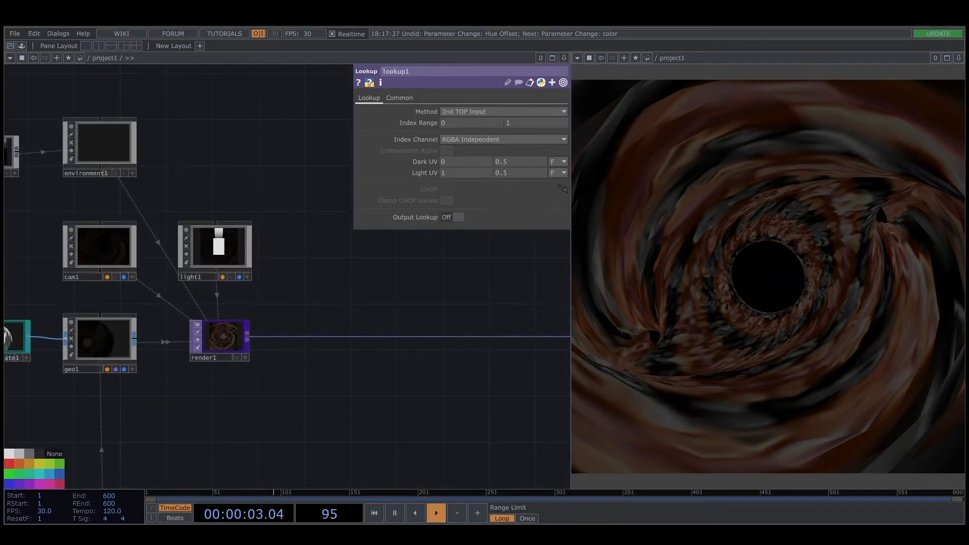
{"action": "scroll", "coordinate": [372, 402], "scroll_direction": "down", "scroll_amount": 3}
{"action": "scroll", "coordinate": [370, 404], "scroll_direction": "right", "scroll_amount": 3}
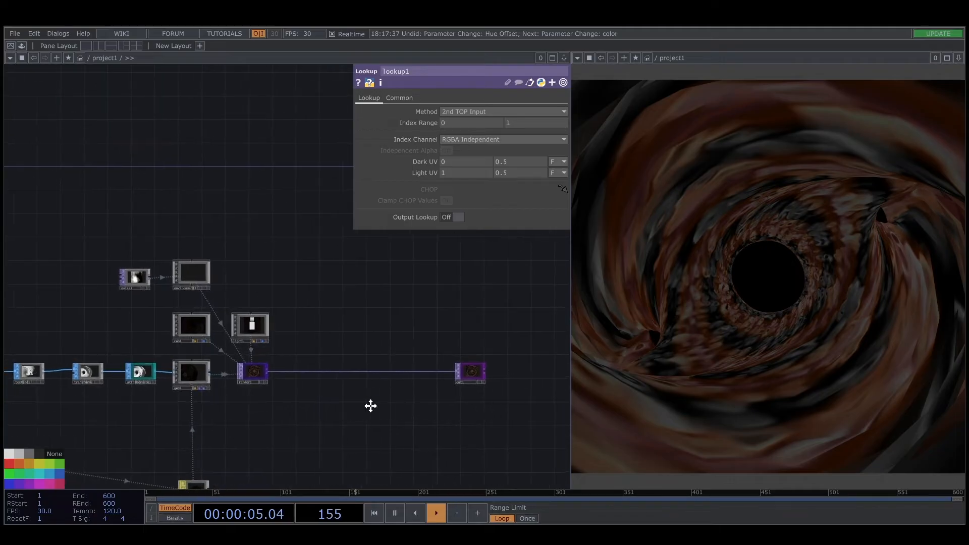
{"action": "left_click_drag", "start_coordinate": [457, 374], "coordinate": [535, 374]}
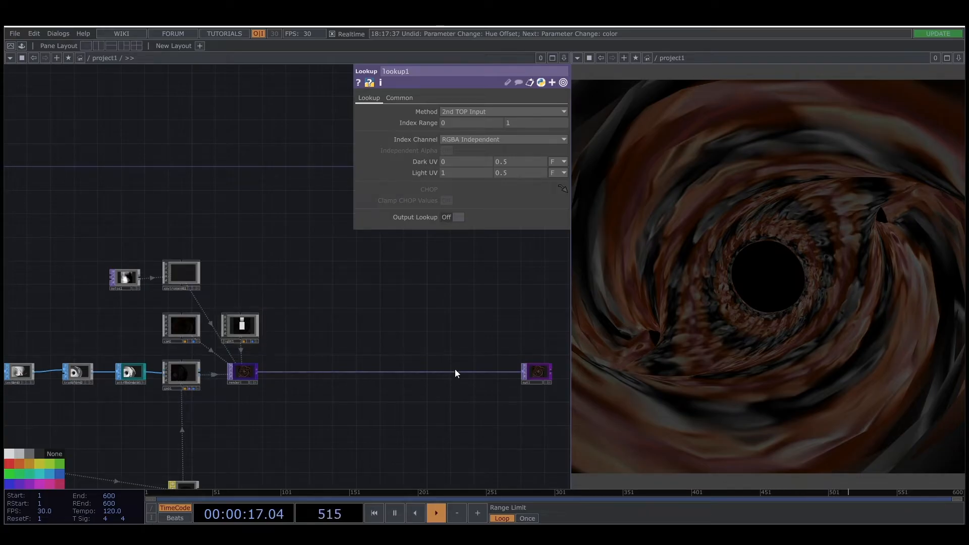
Insert a Level TOP between render1 and the final node of the chain.
{"action": "right_click", "coordinate": [340, 372]}
{"action": "left_click", "coordinate": [355, 360]}
{"action": "type", "text": "lev"}
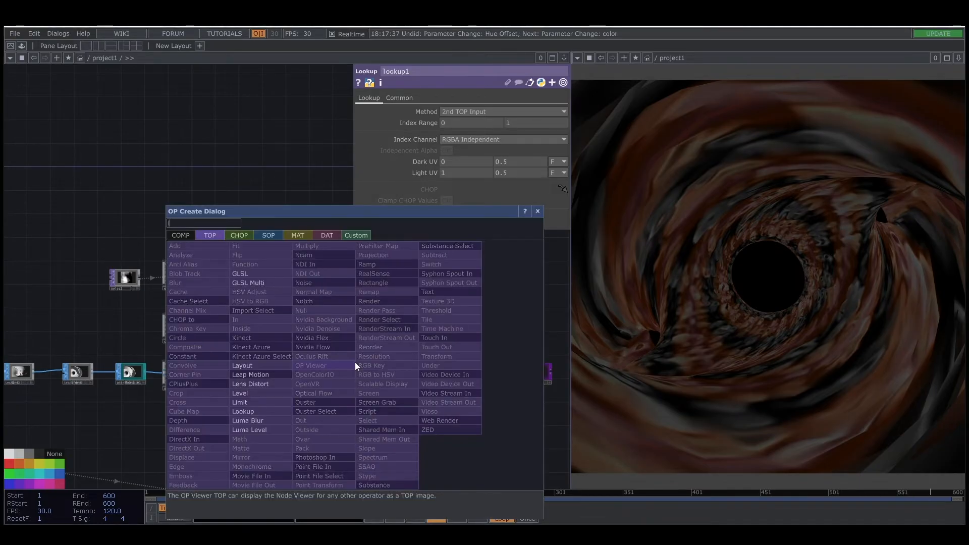
{"action": "left_click", "coordinate": [241, 392]}
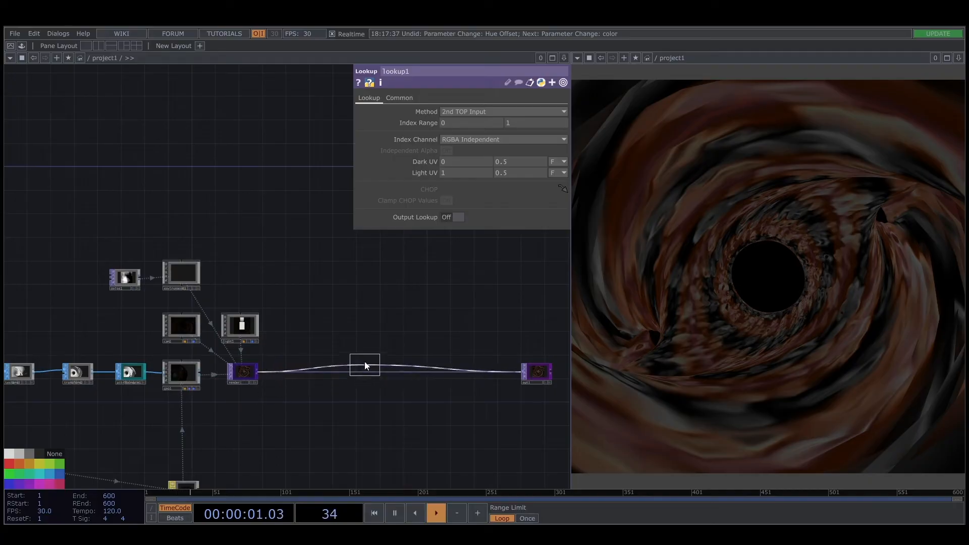
{"action": "left_click", "coordinate": [359, 372]}
Set level2's Brightness 1 to 1.685, Gamma 1 to 1.44 and Contrast to 1.64.
{"action": "scroll", "coordinate": [358, 374], "scroll_direction": "up", "scroll_amount": 4}
{"action": "scroll", "coordinate": [358, 373], "scroll_direction": "up", "scroll_amount": 3}
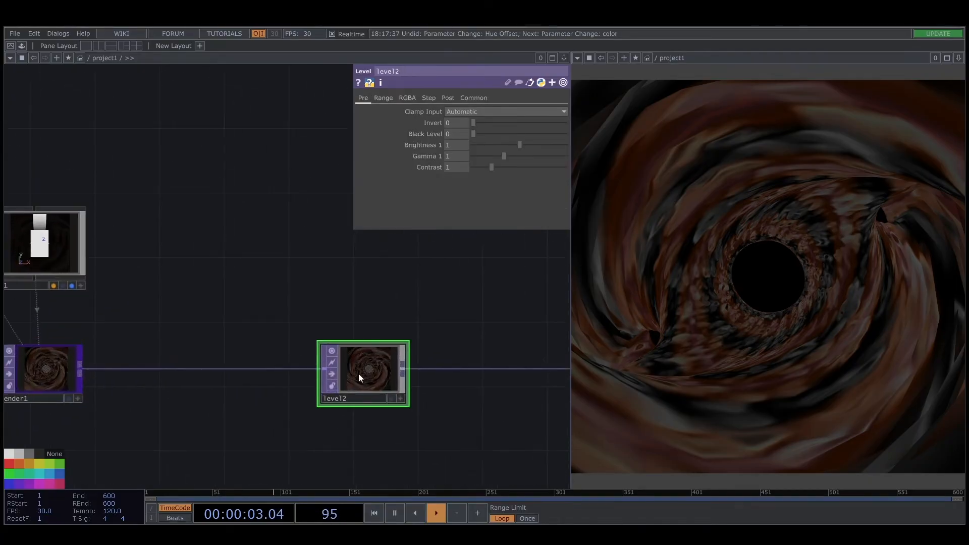
{"action": "left_click_drag", "start_coordinate": [522, 144], "coordinate": [551, 147]}
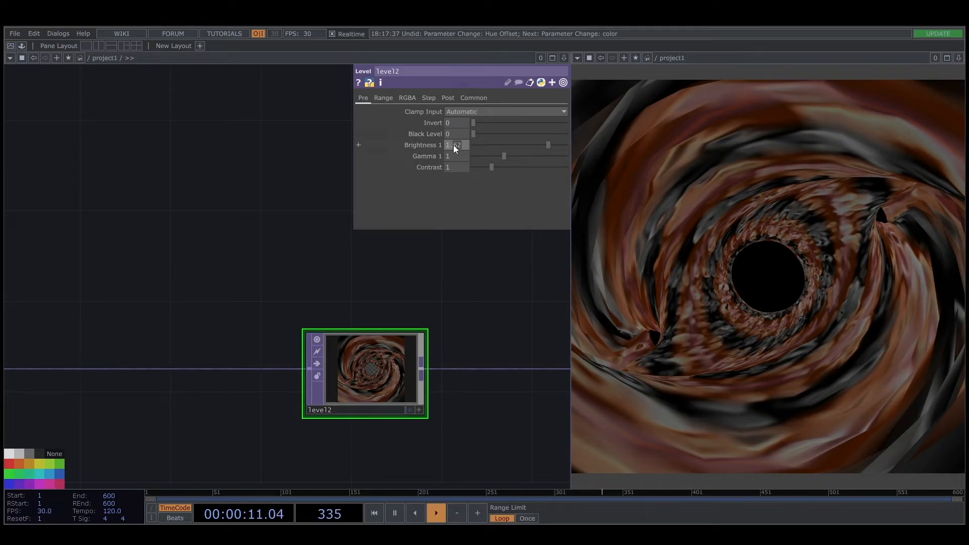
{"action": "type", "text": "7"}
{"action": "left_click_drag", "start_coordinate": [504, 157], "coordinate": [517, 158]}
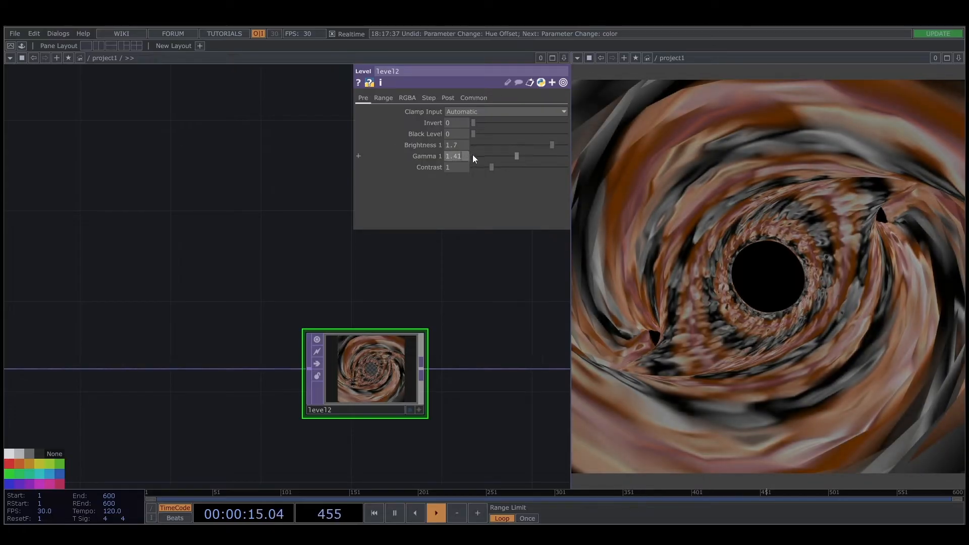
{"action": "left_click_drag", "start_coordinate": [492, 167], "coordinate": [502, 168]}
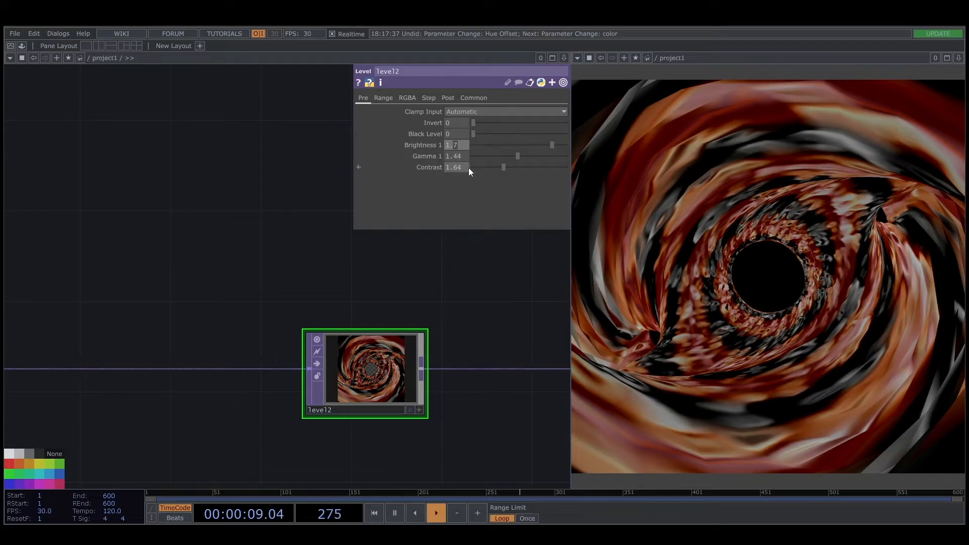
{"action": "type", "text": "5"}
{"action": "key", "text": "Return"}
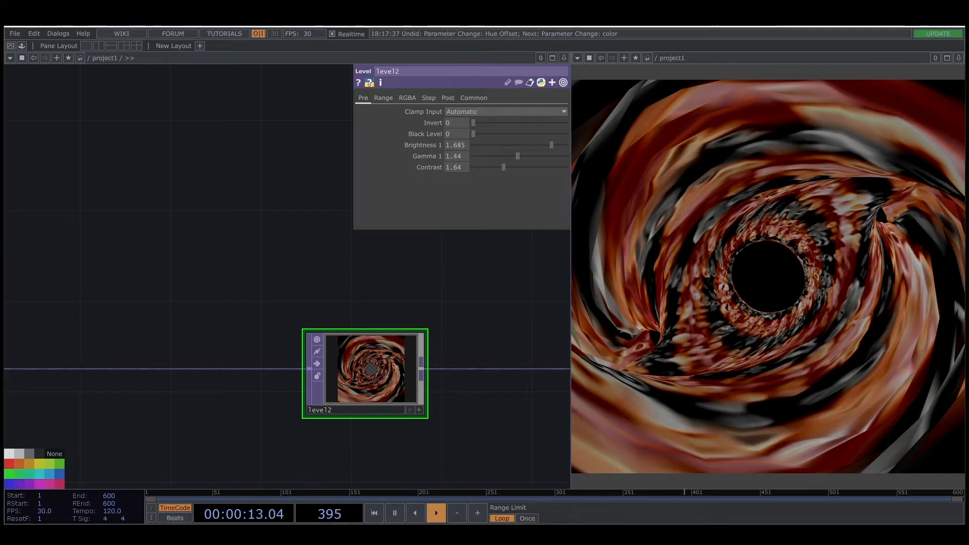
Move the level2 node farther away from render1 to make room in the chain.
{"action": "scroll", "coordinate": [195, 324], "scroll_direction": "down", "scroll_amount": 5}
{"action": "left_click_drag", "start_coordinate": [196, 336], "coordinate": [275, 305]}
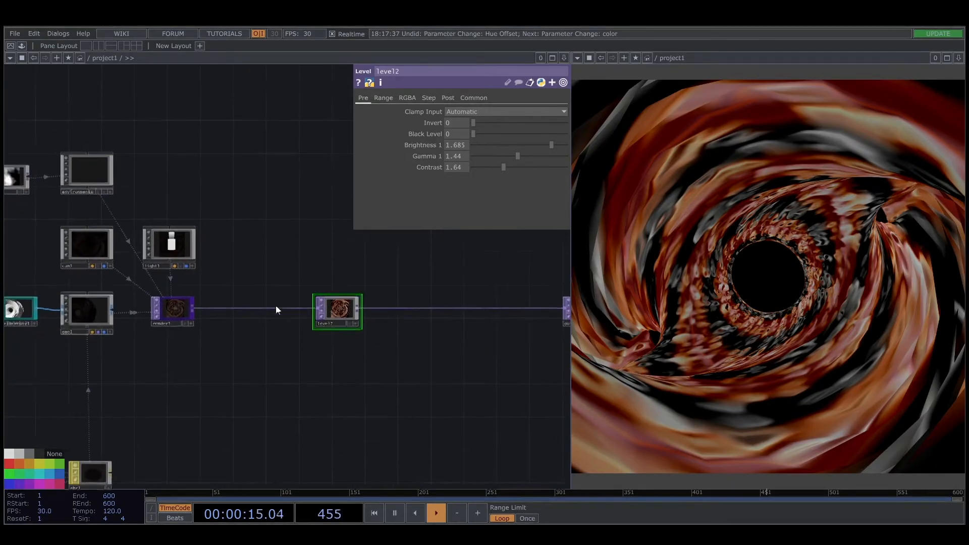
{"action": "scroll", "coordinate": [276, 307], "scroll_direction": "up", "scroll_amount": 5}
{"action": "left_click_drag", "start_coordinate": [396, 318], "coordinate": [534, 317]}
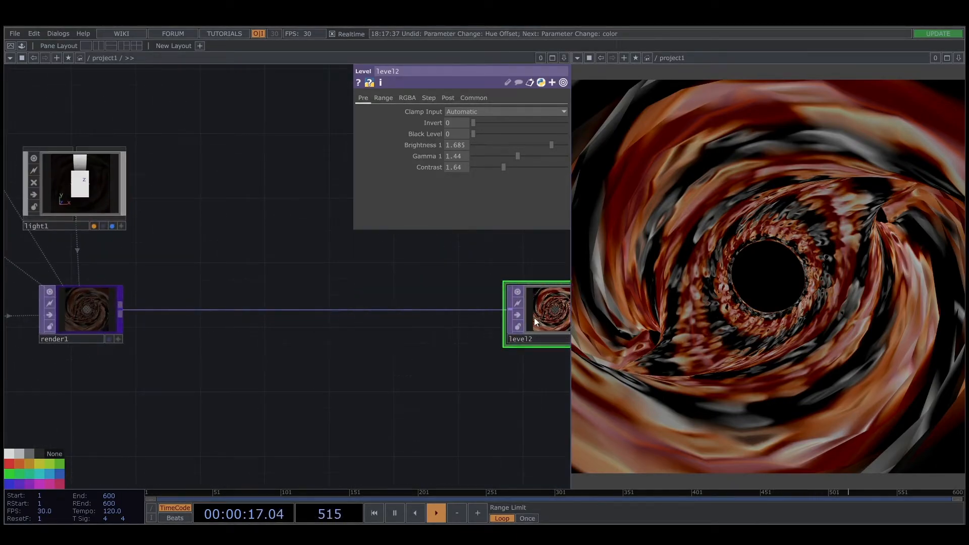
{"action": "left_click_drag", "start_coordinate": [199, 344], "coordinate": [196, 317]}
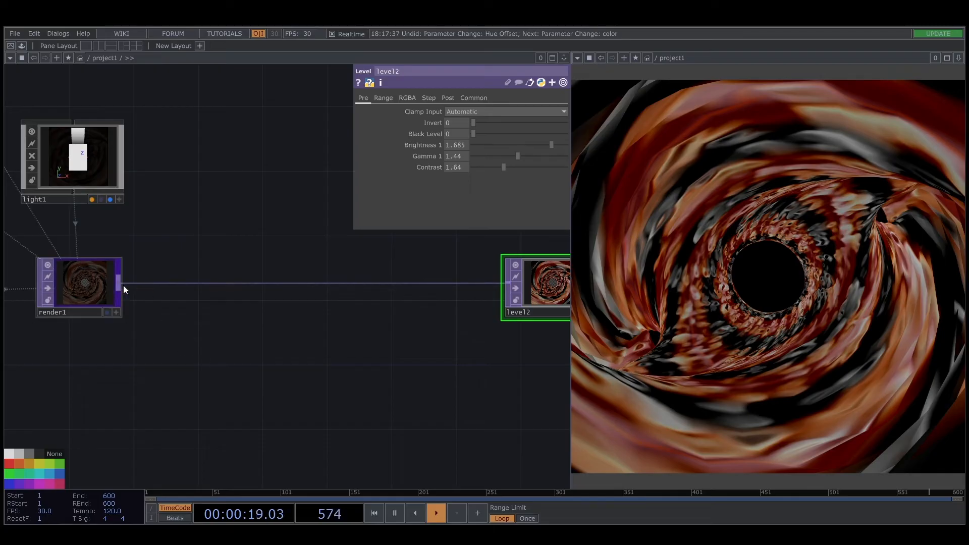
Add a Circle TOP fed by render1 and set its Combine with Input to Set Resolution Only.
{"action": "left_click_drag", "start_coordinate": [119, 284], "coordinate": [223, 362]}
{"action": "type", "text": "ci"}
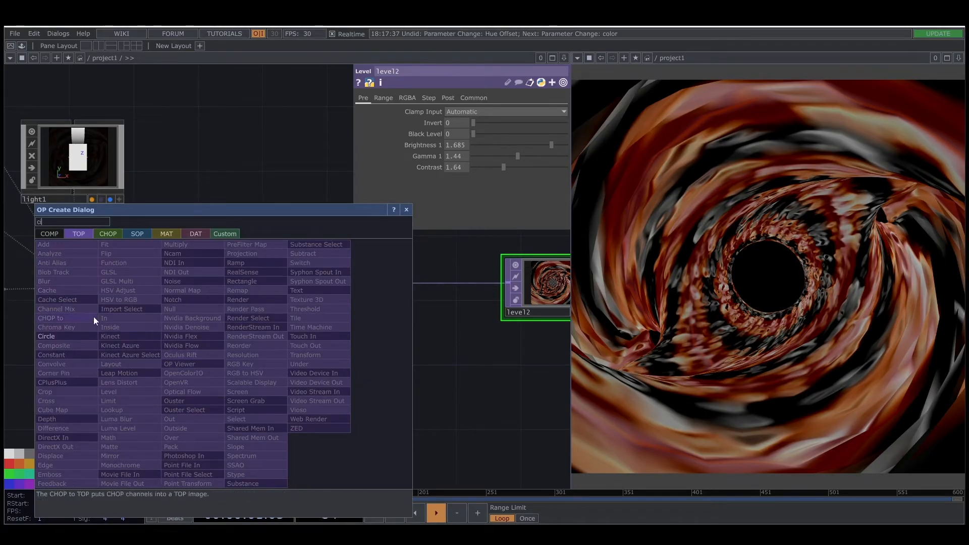
{"action": "left_click", "coordinate": [74, 337]}
{"action": "left_click", "coordinate": [225, 363]}
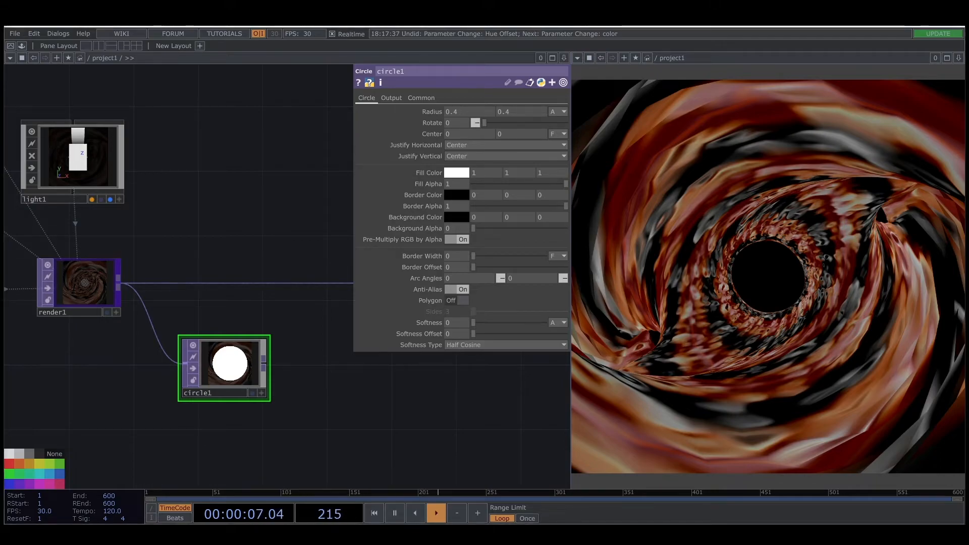
{"action": "left_click", "coordinate": [392, 99]}
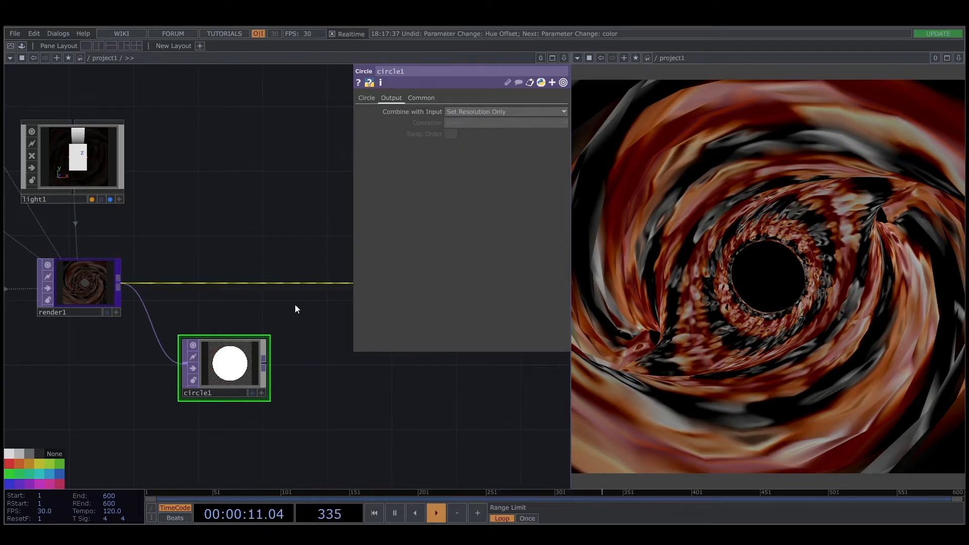
{"action": "left_click", "coordinate": [359, 101]}
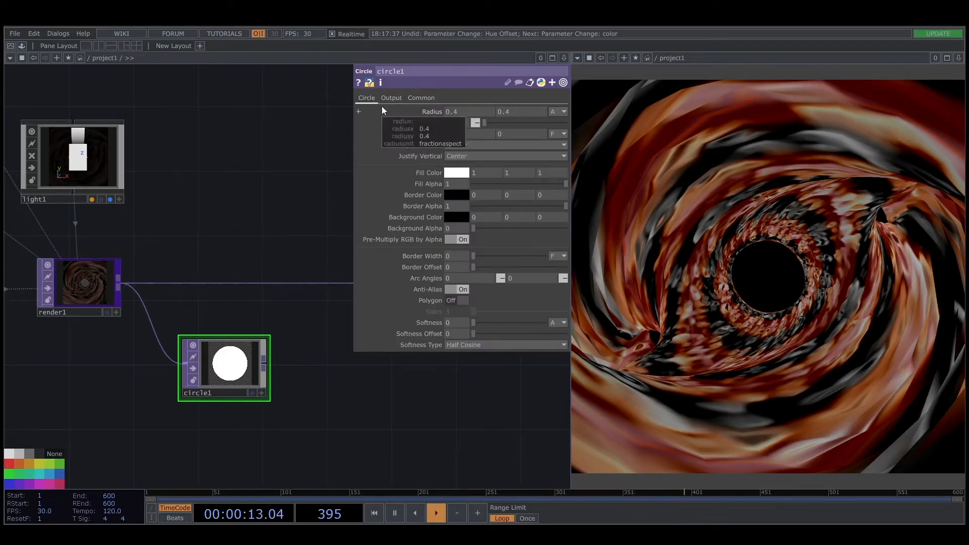
Add a Level TOP after circle1, set its Invert to 1 and place it close beside the circle.
{"action": "left_click_drag", "start_coordinate": [272, 370], "coordinate": [199, 338]}
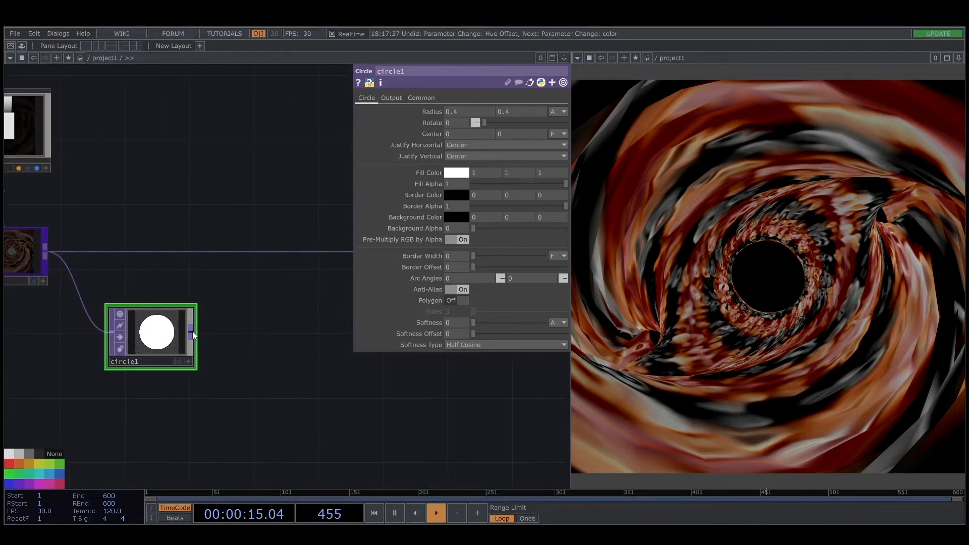
{"action": "left_click", "coordinate": [192, 331]}
{"action": "left_click", "coordinate": [247, 333]}
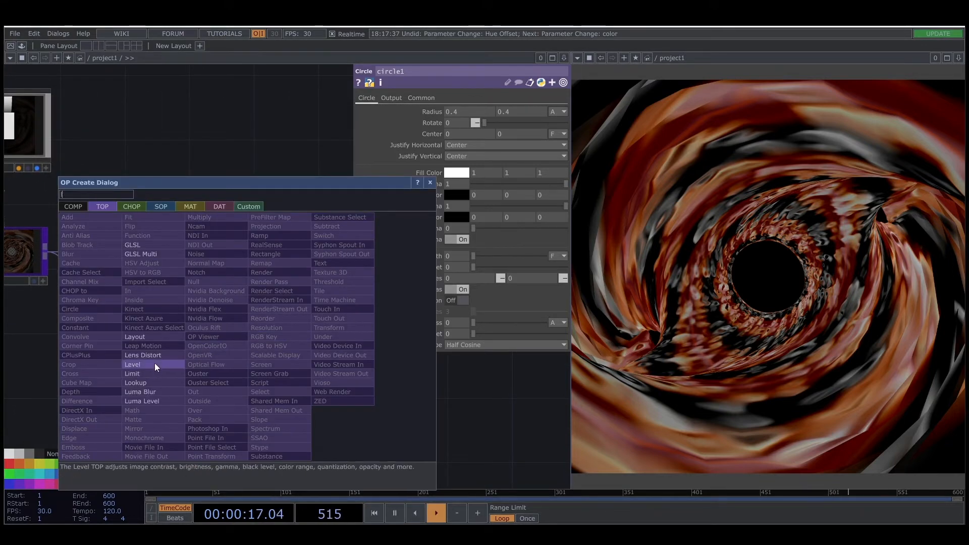
{"action": "left_click", "coordinate": [154, 363]}
{"action": "left_click", "coordinate": [284, 333]}
{"action": "left_click_drag", "start_coordinate": [476, 120], "coordinate": [578, 130]}
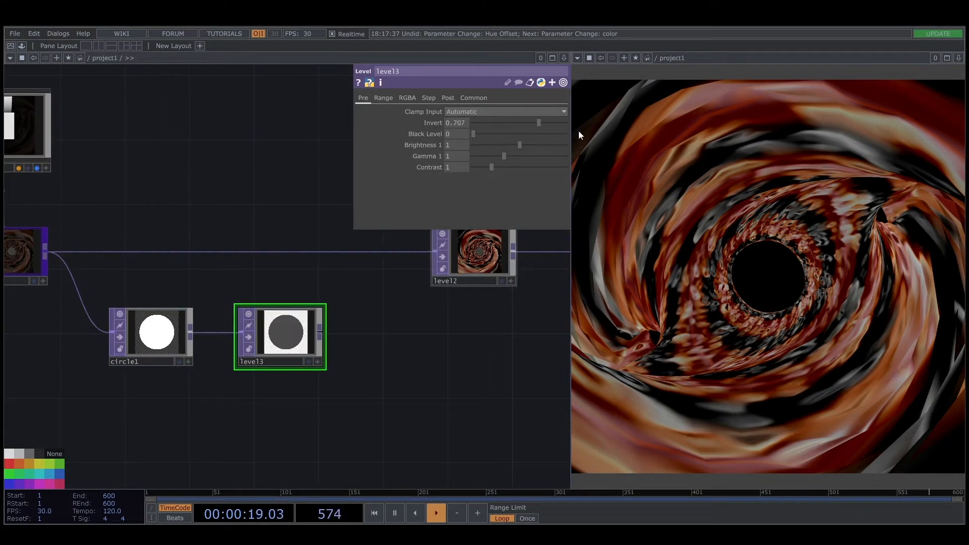
{"action": "left_click_drag", "start_coordinate": [277, 329], "coordinate": [260, 332]}
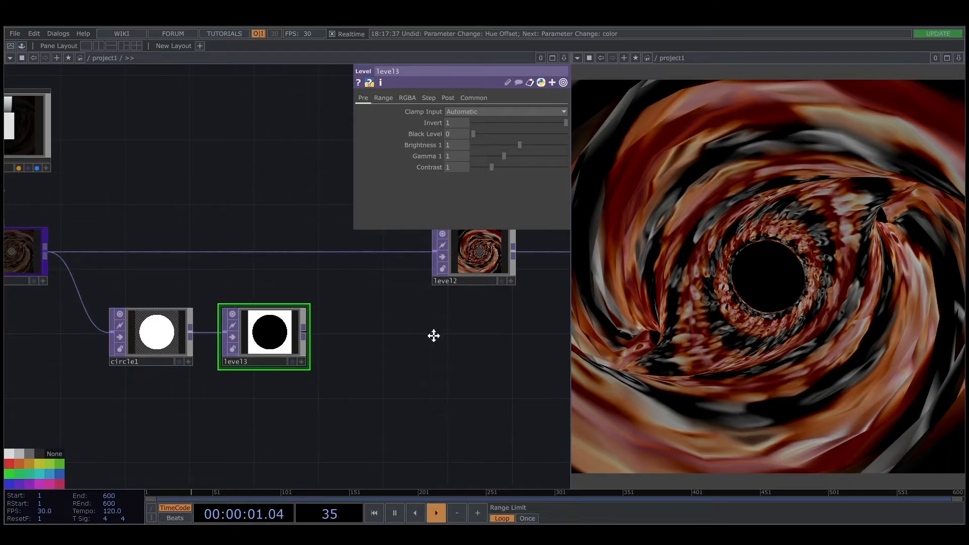
Make room before level2 and insert a Composite TOP into the wire between render1 and level2.
{"action": "left_click_drag", "start_coordinate": [432, 335], "coordinate": [356, 347]}
{"action": "left_click_drag", "start_coordinate": [400, 271], "coordinate": [530, 271]}
{"action": "right_click", "coordinate": [323, 264]}
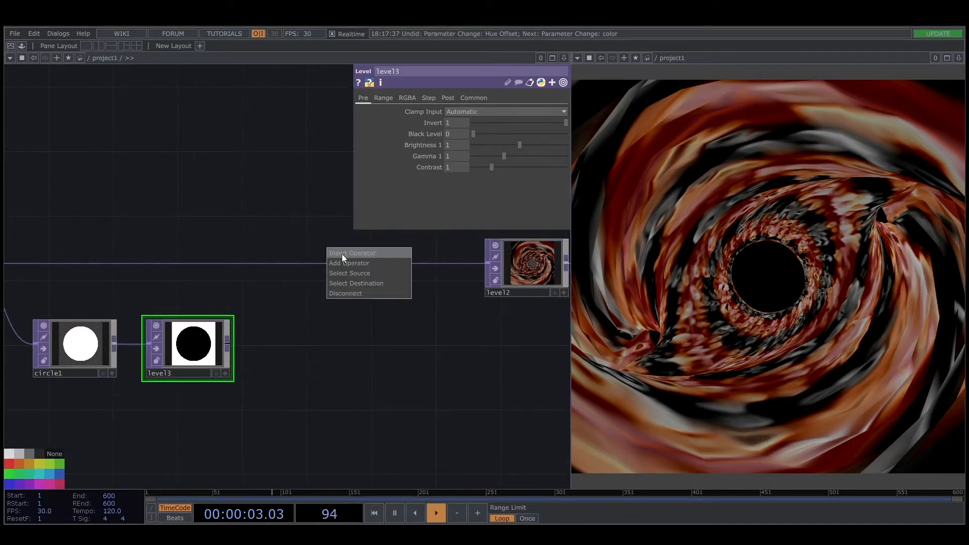
{"action": "left_click", "coordinate": [346, 253]}
{"action": "type", "text": "co"}
{"action": "left_click", "coordinate": [194, 237]}
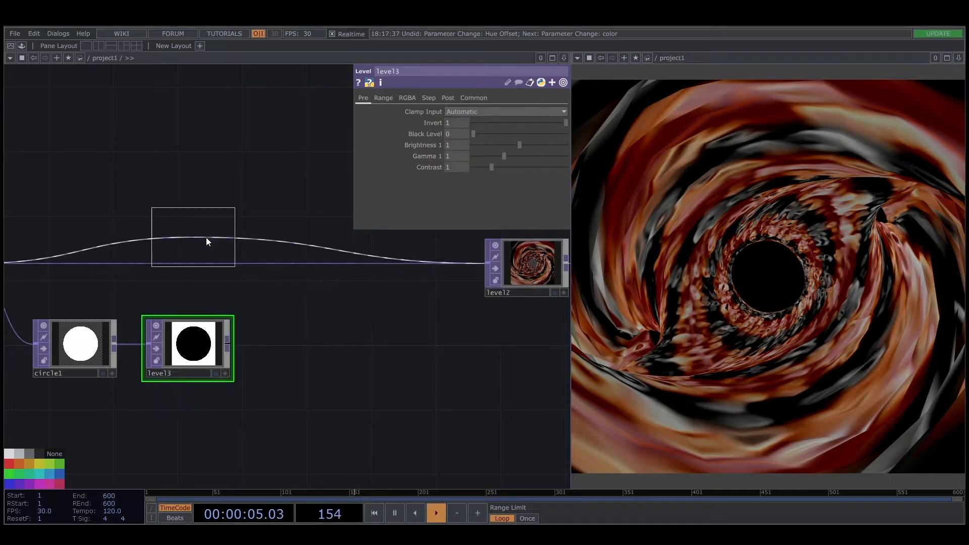
{"action": "left_click", "coordinate": [362, 268]}
Set comp2's Operation to Outside Luminance and connect level3 as its second input.
{"action": "left_click", "coordinate": [462, 159]}
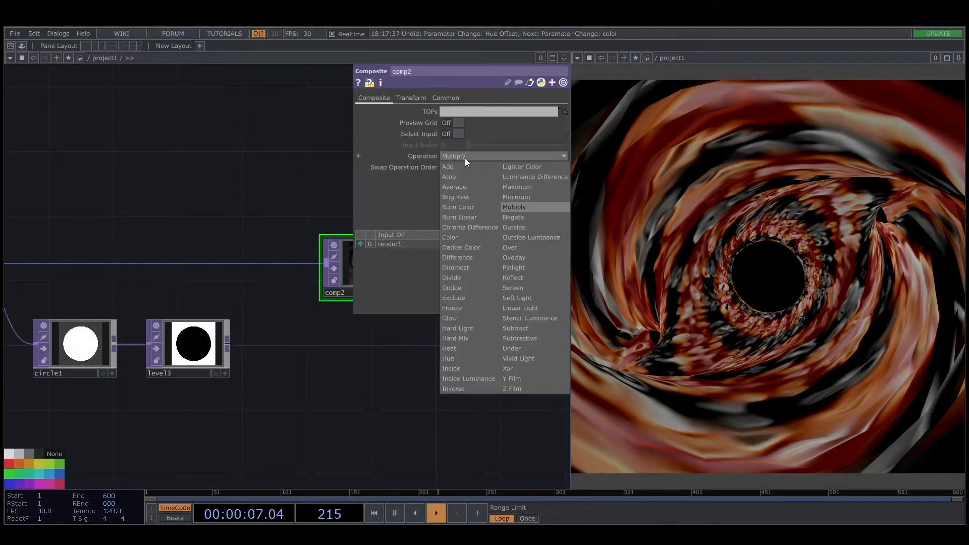
{"action": "left_click", "coordinate": [525, 237]}
{"action": "left_click_drag", "start_coordinate": [228, 343], "coordinate": [326, 263]}
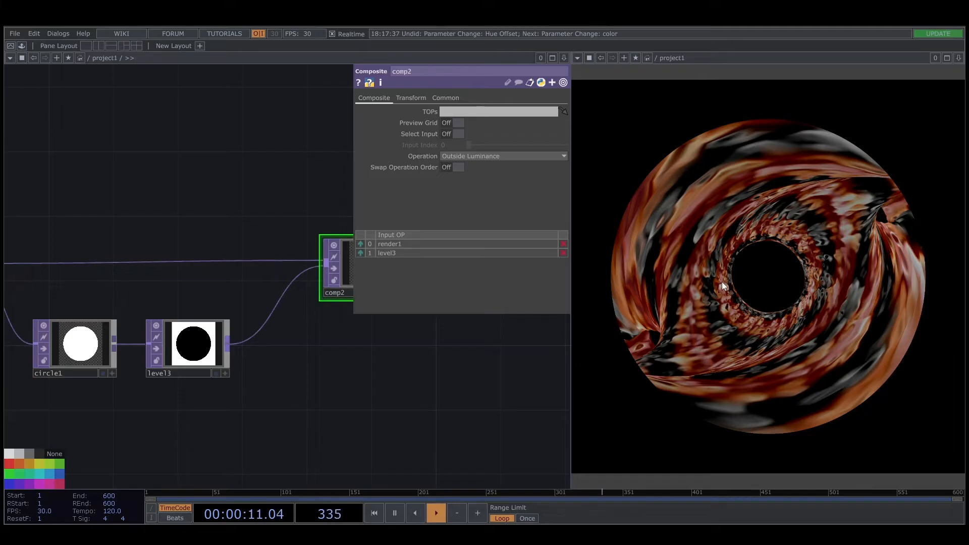
Hide the node parameters and tidy the nodes after comp2, placing level2 closer to it.
{"action": "scroll", "coordinate": [414, 381], "scroll_direction": "down", "scroll_amount": 5}
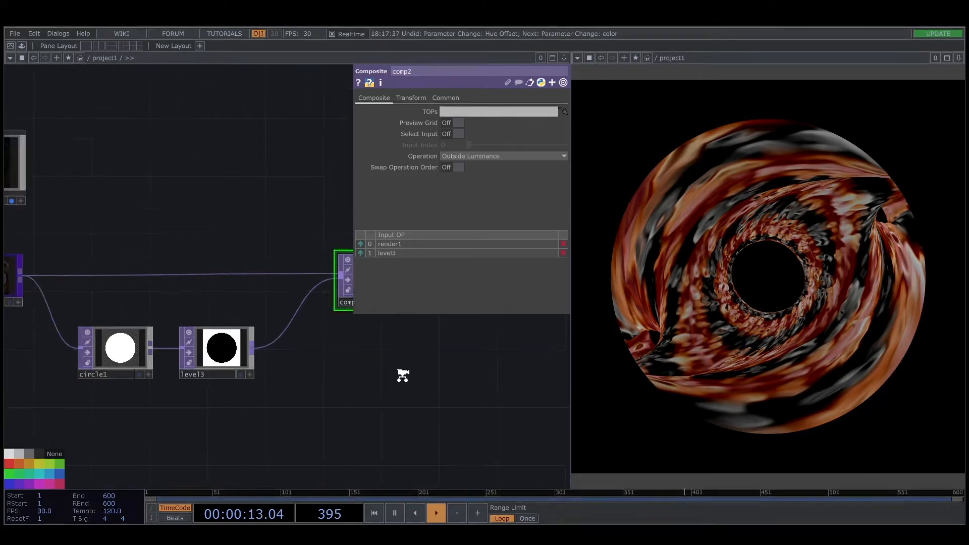
{"action": "left_click_drag", "start_coordinate": [410, 385], "coordinate": [356, 410]}
{"action": "key", "text": "p"}
{"action": "left_click_drag", "start_coordinate": [419, 411], "coordinate": [337, 415]}
{"action": "left_click_drag", "start_coordinate": [341, 345], "coordinate": [324, 346]}
{"action": "left_click_drag", "start_coordinate": [445, 351], "coordinate": [502, 351]}
Show the parameters of the texture1 node and set its first Scale value to 5.
{"action": "left_click_drag", "start_coordinate": [244, 282], "coordinate": [522, 268]}
{"action": "left_click_drag", "start_coordinate": [273, 403], "coordinate": [512, 377]}
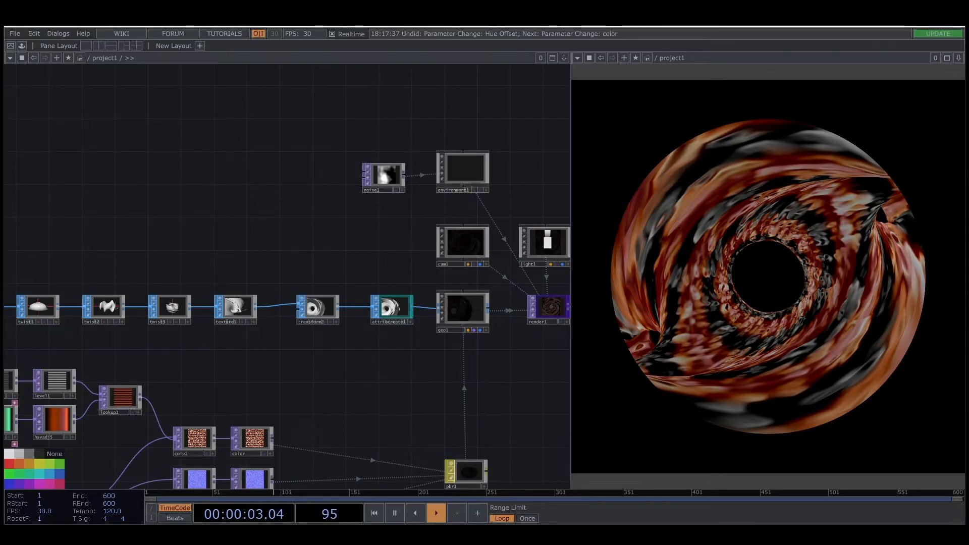
{"action": "left_click", "coordinate": [235, 311]}
{"action": "key", "text": "p"}
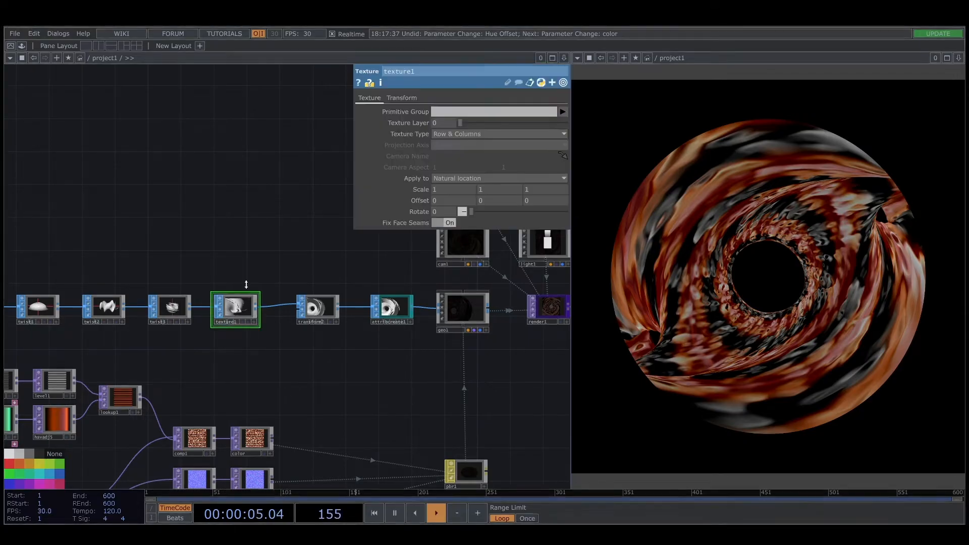
{"action": "left_click", "coordinate": [443, 190]}
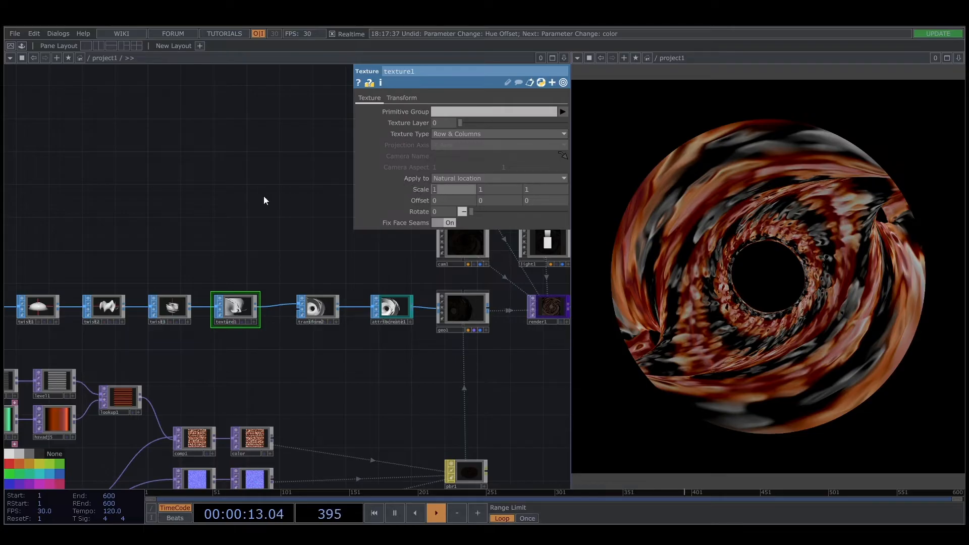
{"action": "type", "text": "5"}
{"action": "key", "text": "Return"}
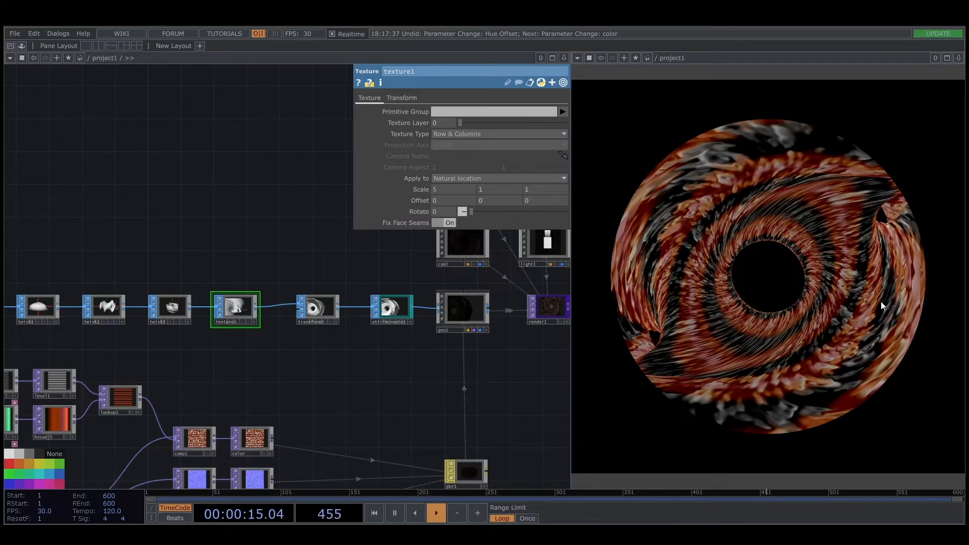
Try a value of 5 for texture1's second Scale component.
{"action": "left_click", "coordinate": [482, 189]}
{"action": "type", "text": "5"}
{"action": "key", "text": "Return"}
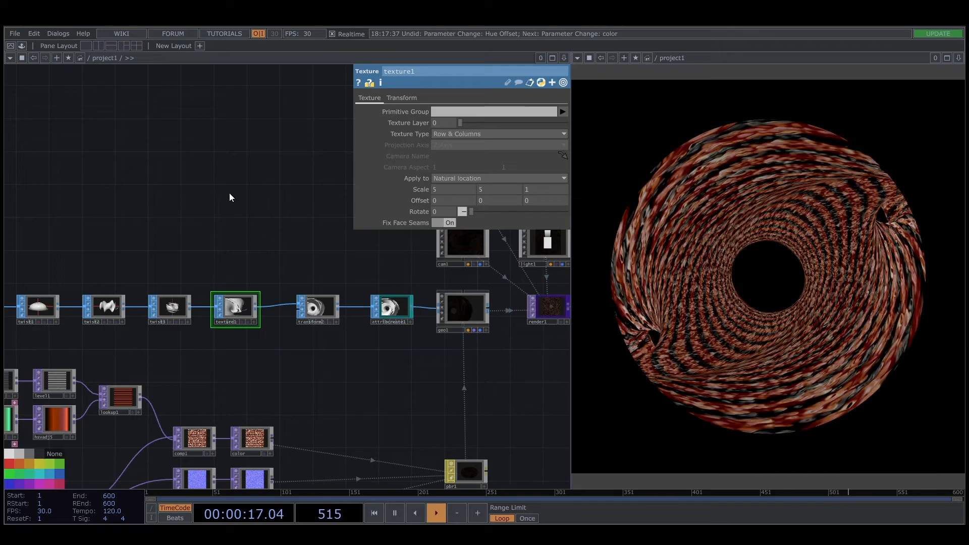
Set texture1's second Scale value to 0.1.
{"action": "type", "text": "0"}
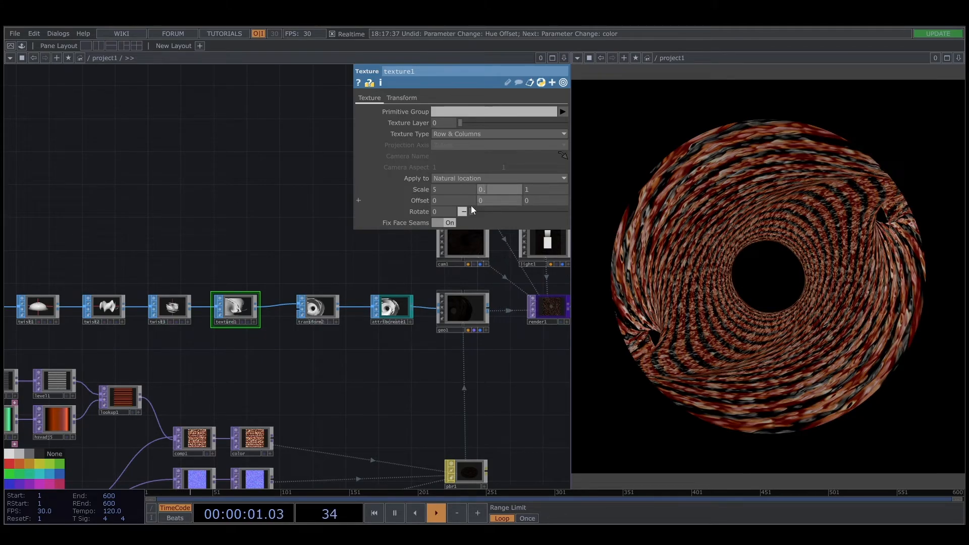
{"action": "type", "text": ".1"}
{"action": "key", "text": "Return"}
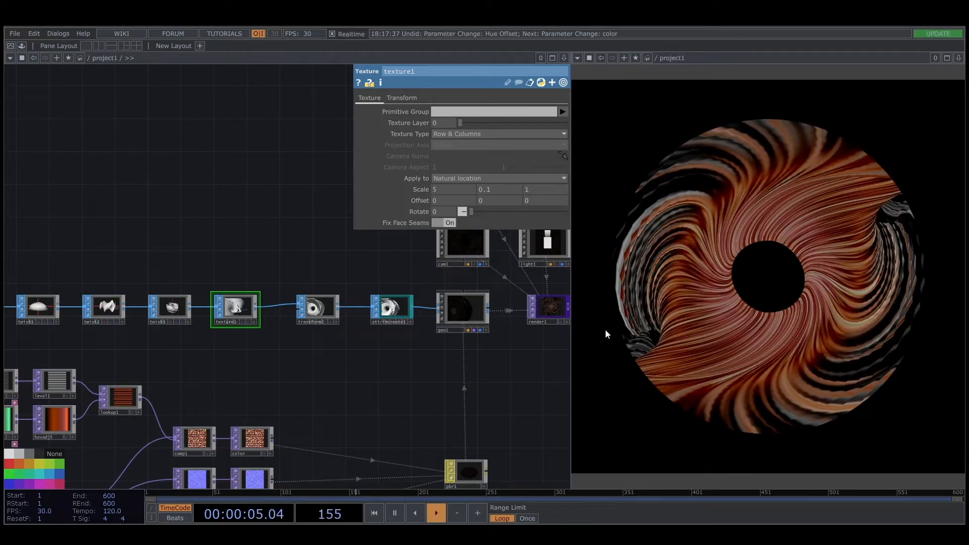
Move the final node at the end of the chain farther away from level2.
{"action": "scroll", "coordinate": [345, 390], "scroll_direction": "down", "scroll_amount": 5}
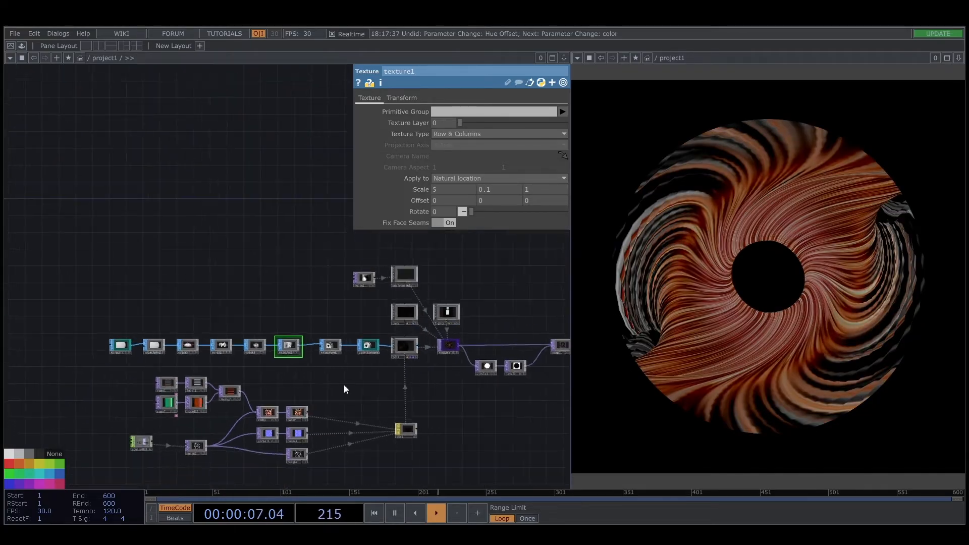
{"action": "scroll", "coordinate": [452, 388], "scroll_direction": "down", "scroll_amount": 2}
{"action": "left_click_drag", "start_coordinate": [451, 388], "coordinate": [300, 375]}
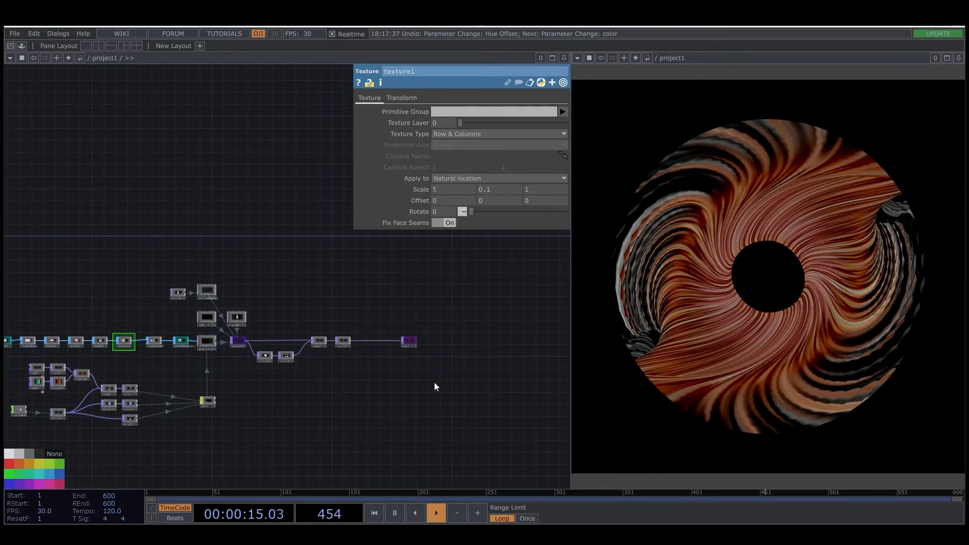
{"action": "left_click_drag", "start_coordinate": [434, 385], "coordinate": [360, 385]}
{"action": "scroll", "coordinate": [313, 337], "scroll_direction": "up", "scroll_amount": 3}
{"action": "left_click_drag", "start_coordinate": [353, 347], "coordinate": [548, 349]}
{"action": "left_click_drag", "start_coordinate": [385, 357], "coordinate": [268, 357]}
{"action": "middle_click_drag", "start_coordinate": [118, 361], "coordinate": [138, 335]}
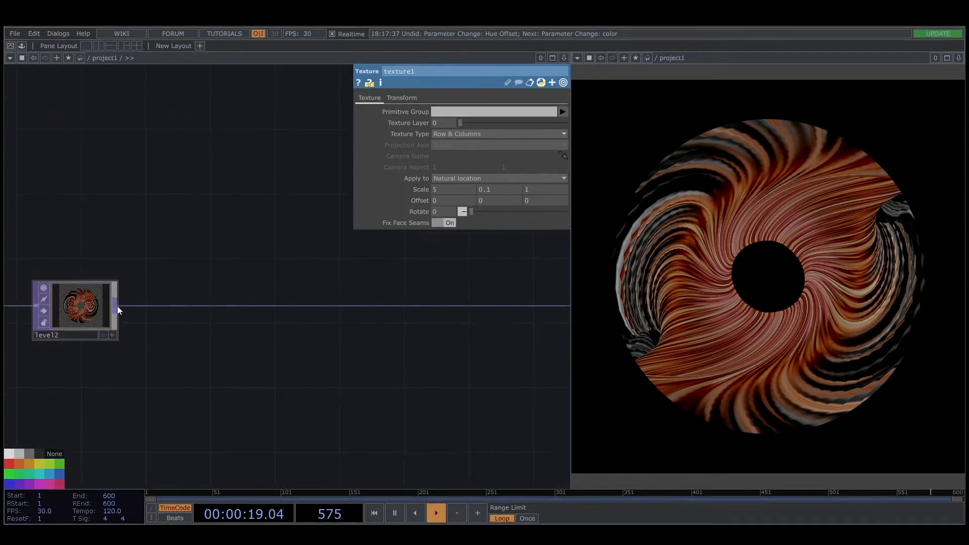
Add a Ramp TOP fed by level2's output and place it below the main wire.
{"action": "left_click_drag", "start_coordinate": [120, 307], "coordinate": [222, 420]}
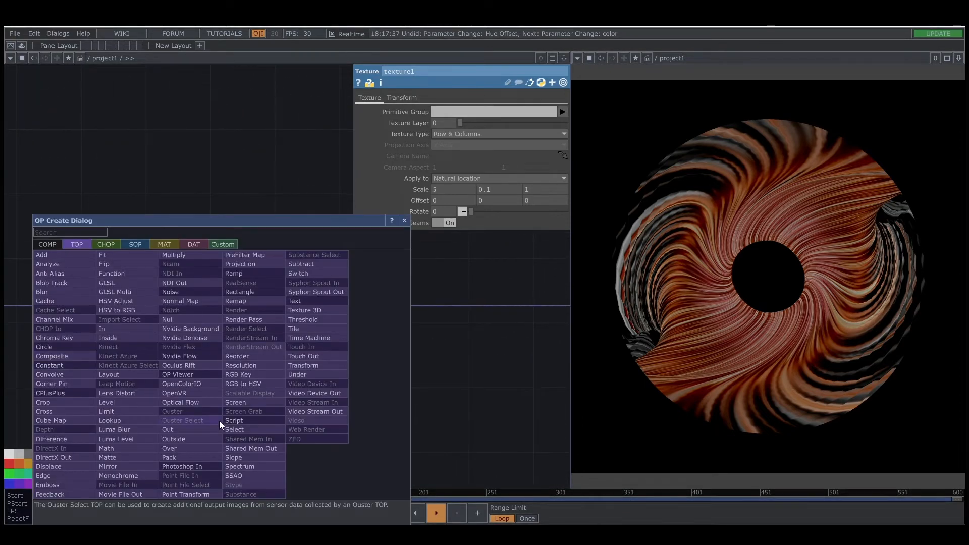
{"action": "type", "text": "ra"}
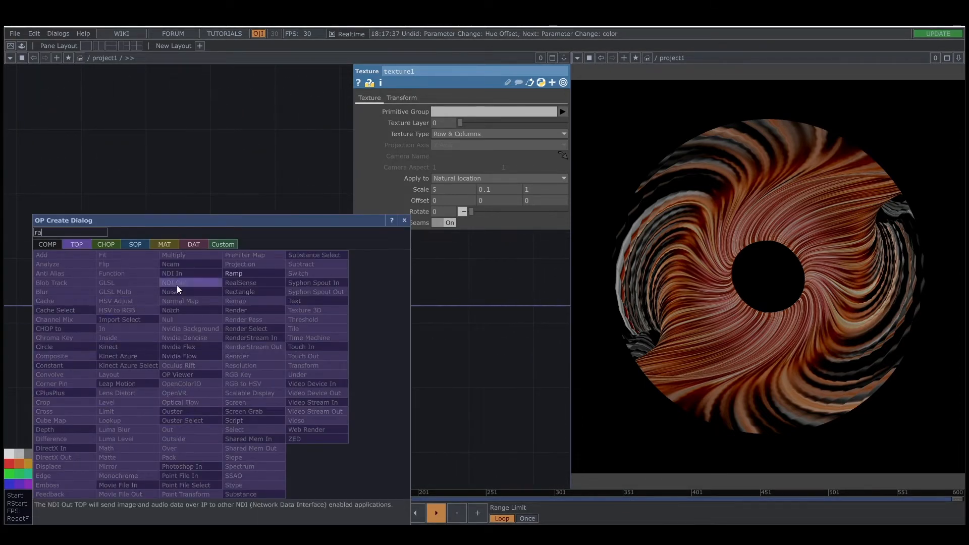
{"action": "left_click", "coordinate": [244, 276]}
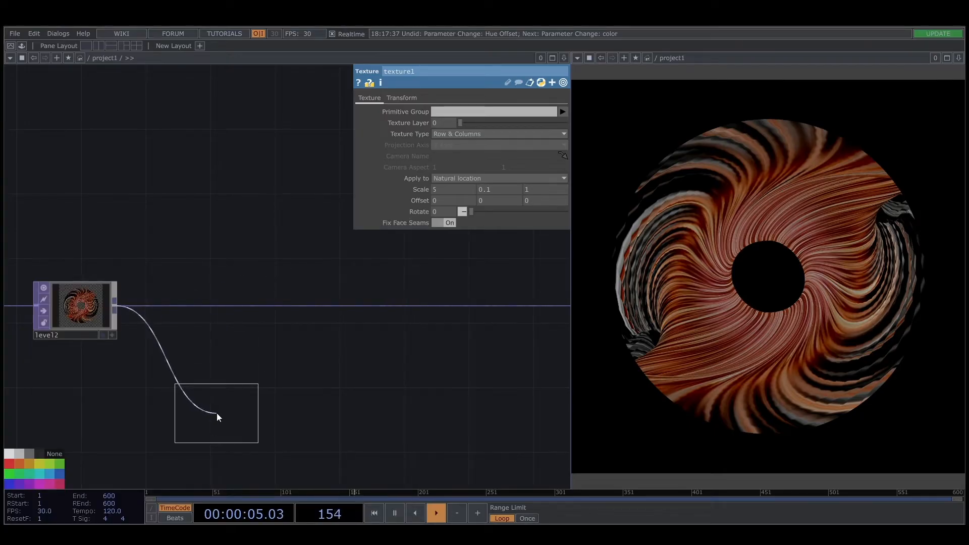
{"action": "left_click", "coordinate": [214, 407]}
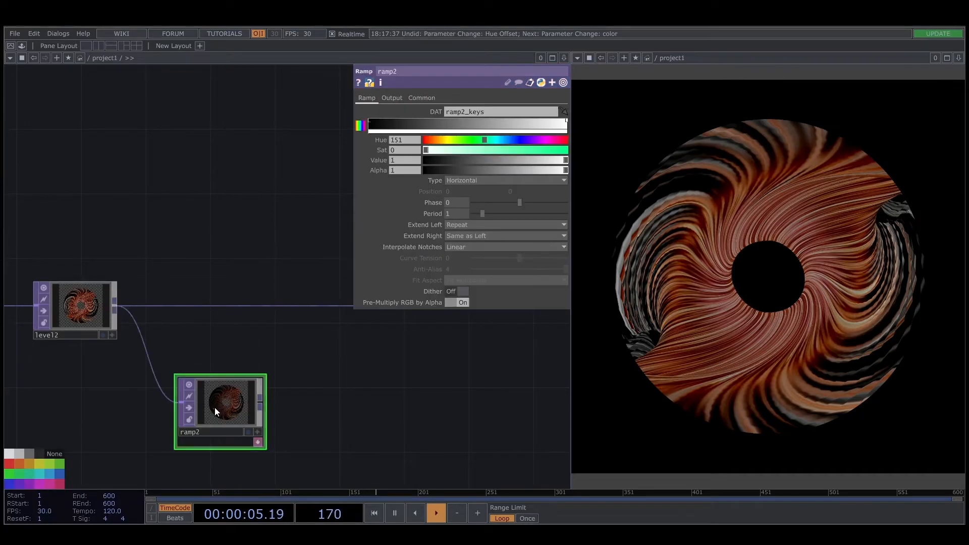
Recolour ramp2's gradient to white (Value 1) at the start and about a third along, fading to black (Value 0) at the end.
{"action": "left_click", "coordinate": [369, 122]}
{"action": "left_click_drag", "start_coordinate": [427, 160], "coordinate": [592, 152]}
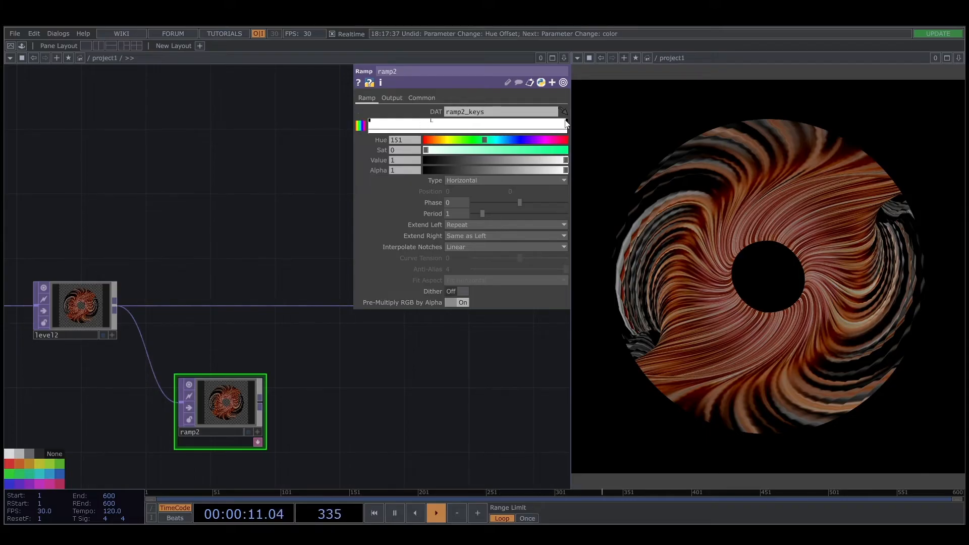
{"action": "left_click", "coordinate": [567, 122]}
{"action": "left_click_drag", "start_coordinate": [566, 160], "coordinate": [422, 159]}
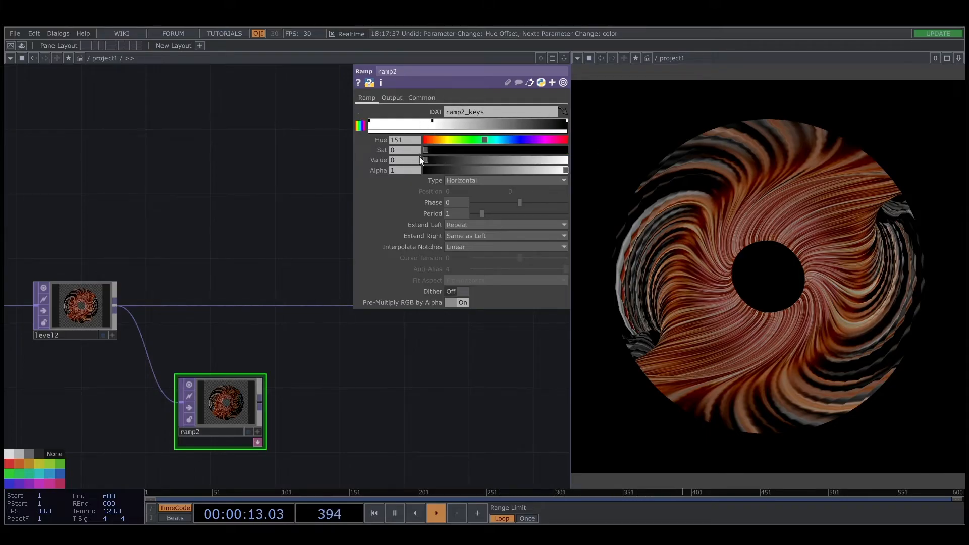
Set ramp2's Combine with Input option to Set Resolution Only.
{"action": "left_click_drag", "start_coordinate": [399, 396], "coordinate": [363, 362]}
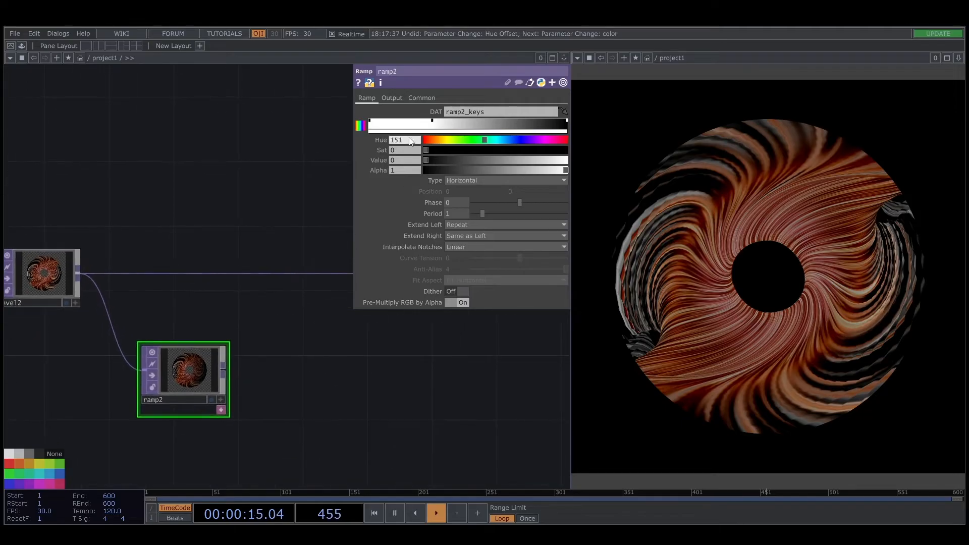
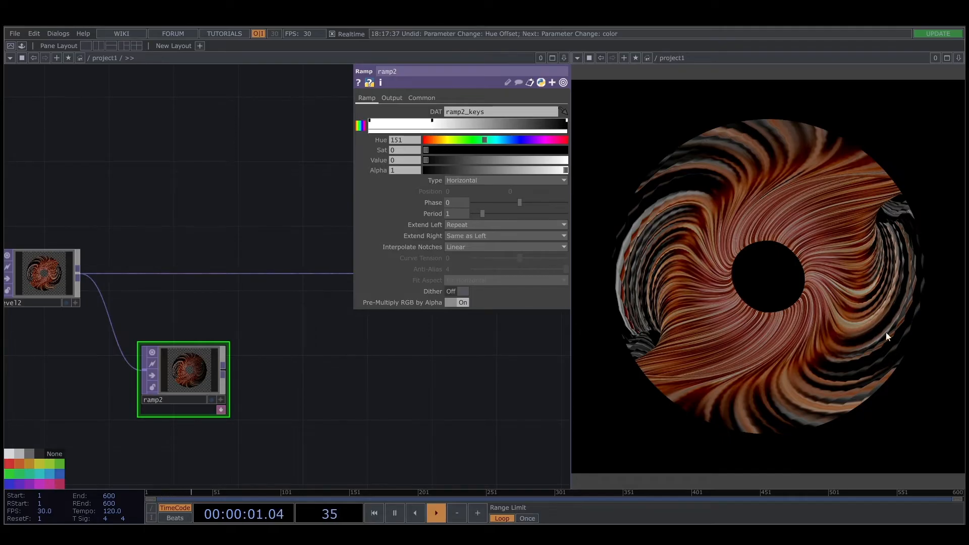
{"action": "left_click", "coordinate": [392, 98]}
{"action": "left_click", "coordinate": [459, 109]}
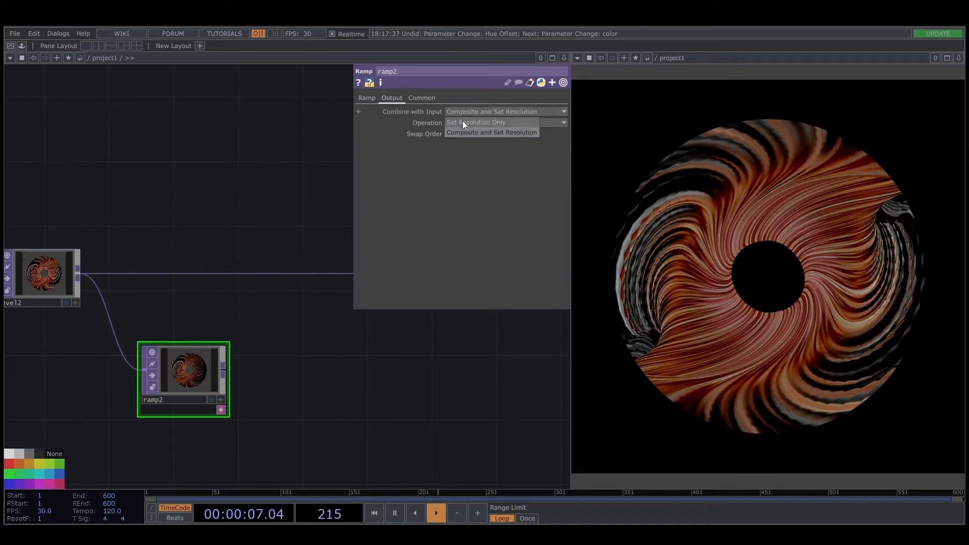
{"action": "left_click", "coordinate": [463, 121]}
Change ramp2's Type to Circular and its Extend Left mode to Black.
{"action": "left_click", "coordinate": [368, 99]}
{"action": "left_click", "coordinate": [476, 179]}
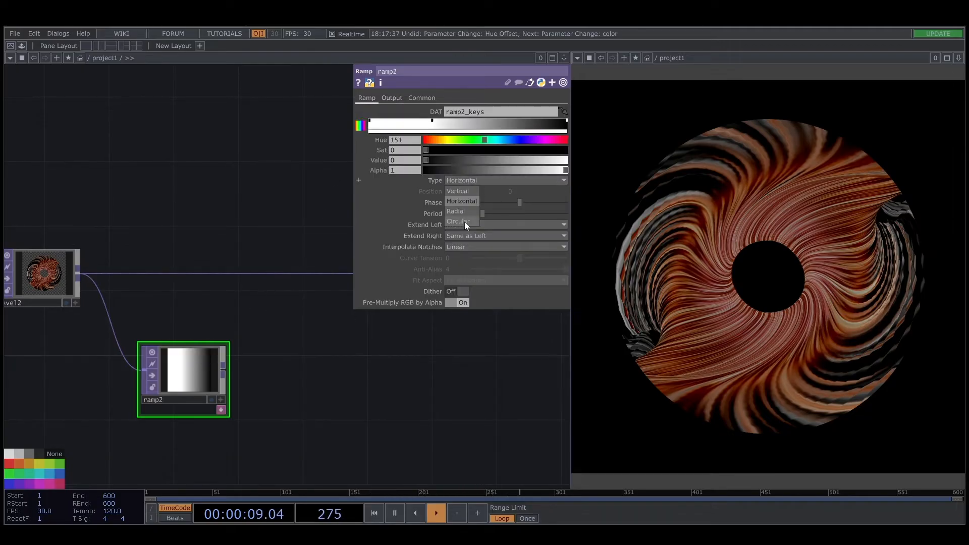
{"action": "left_click", "coordinate": [464, 222]}
{"action": "left_click", "coordinate": [461, 227]}
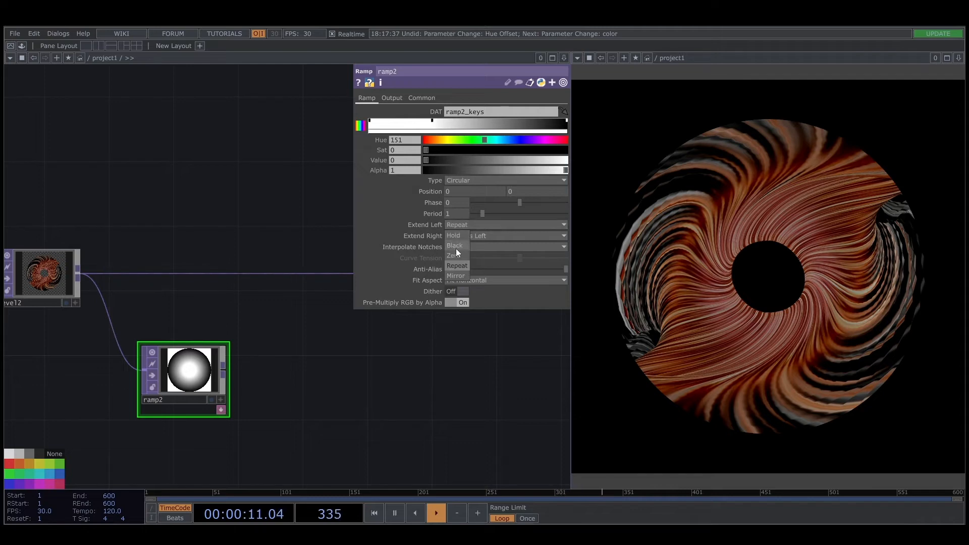
{"action": "left_click", "coordinate": [456, 249]}
{"action": "scroll", "coordinate": [184, 388], "scroll_direction": "up", "scroll_amount": 3}
{"action": "scroll", "coordinate": [185, 389], "scroll_direction": "up", "scroll_amount": 3}
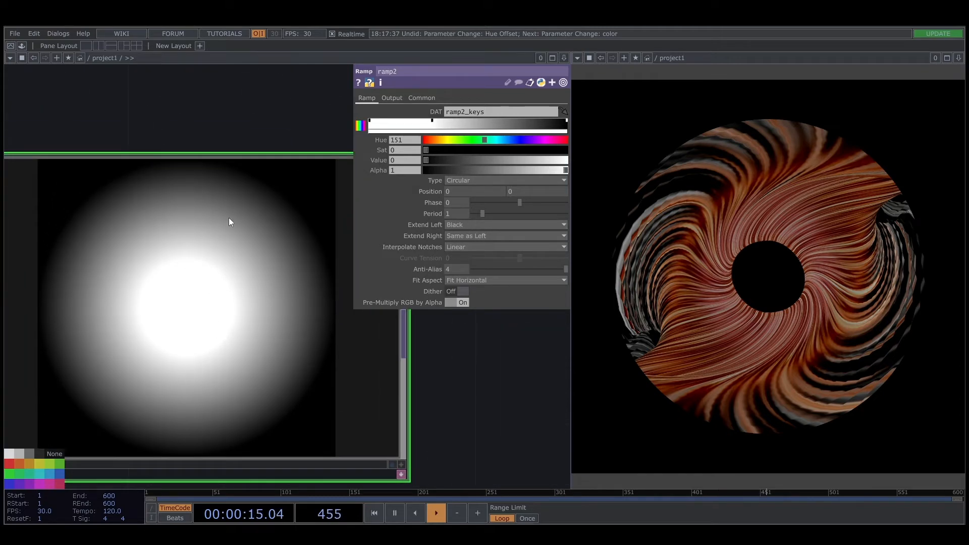
{"action": "scroll", "coordinate": [171, 314], "scroll_direction": "down", "scroll_amount": 5}
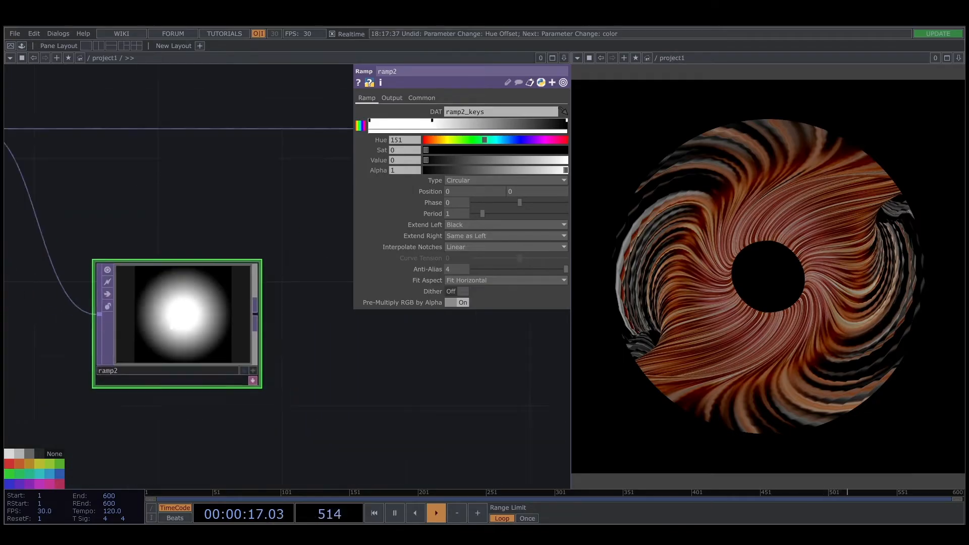
Insert a Luma Blur TOP into the wire after level2 and feed ramp2 into its second input.
{"action": "left_click_drag", "start_coordinate": [268, 308], "coordinate": [193, 322]}
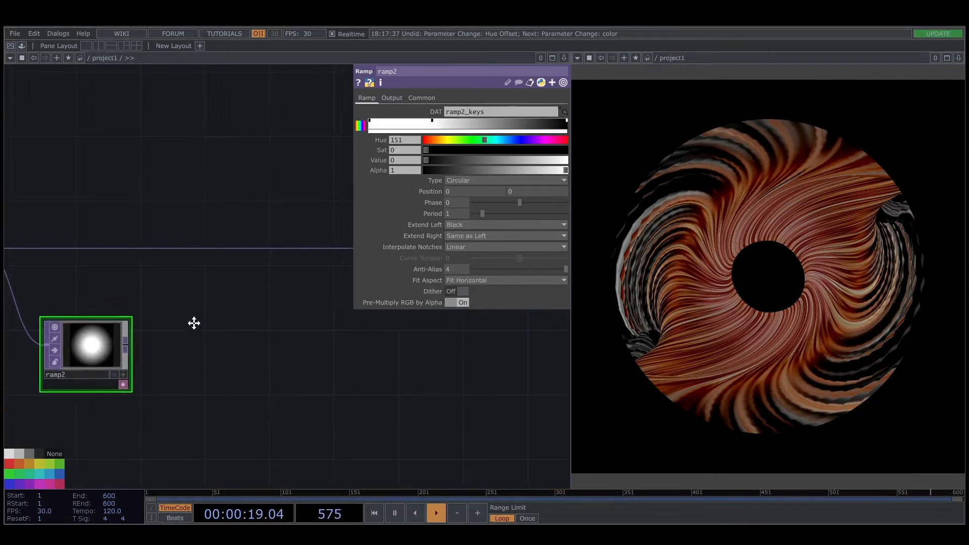
{"action": "right_click", "coordinate": [208, 251]}
{"action": "left_click", "coordinate": [227, 236]}
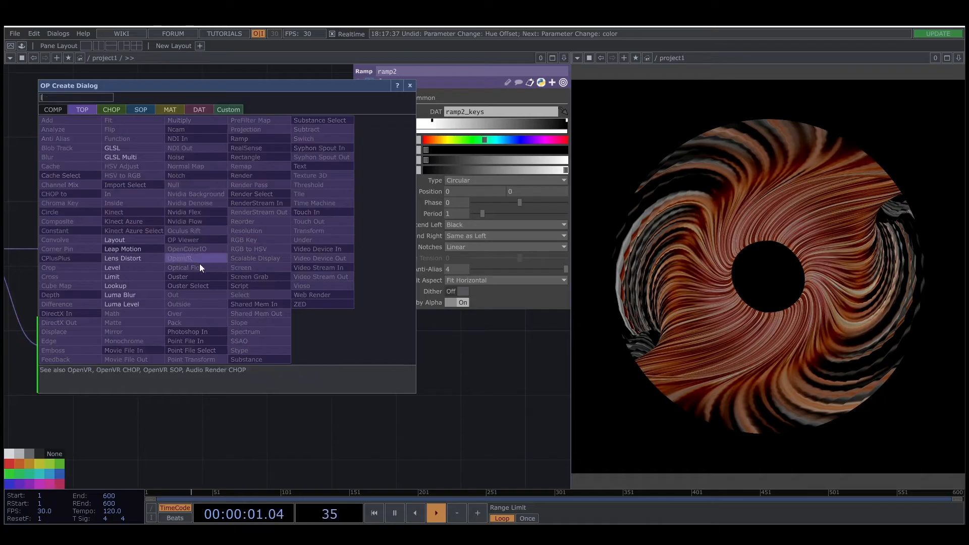
{"action": "left_click", "coordinate": [122, 294]}
{"action": "left_click", "coordinate": [224, 255]}
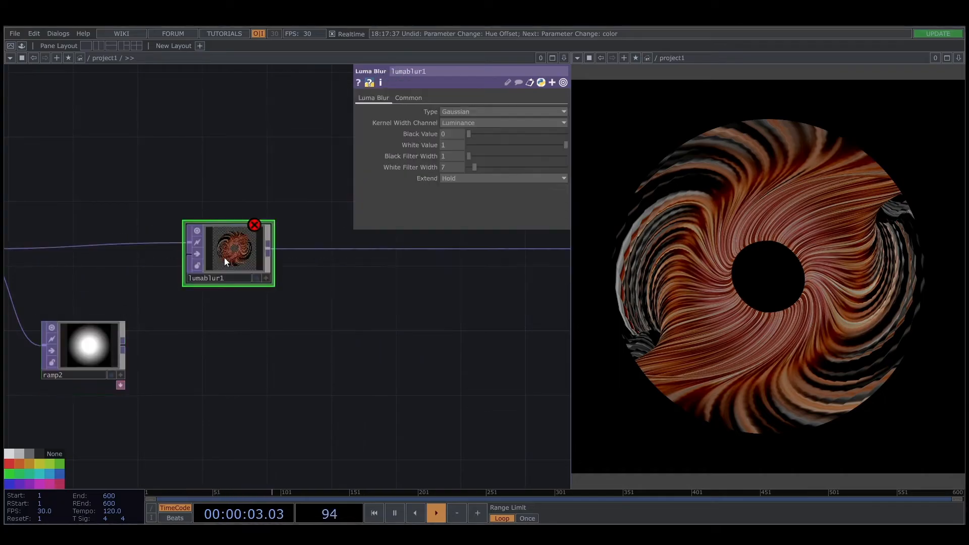
{"action": "left_click_drag", "start_coordinate": [124, 346], "coordinate": [187, 258]}
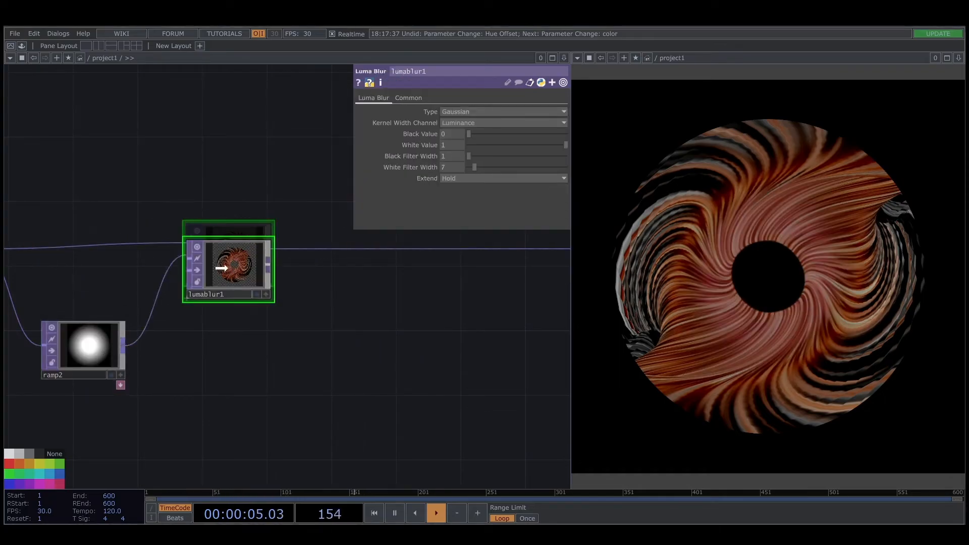
Set lumablur1's Black Value to 1, White Value to 0 and White Filter Width to 32.
{"action": "left_click_drag", "start_coordinate": [524, 134], "coordinate": [565, 135]}
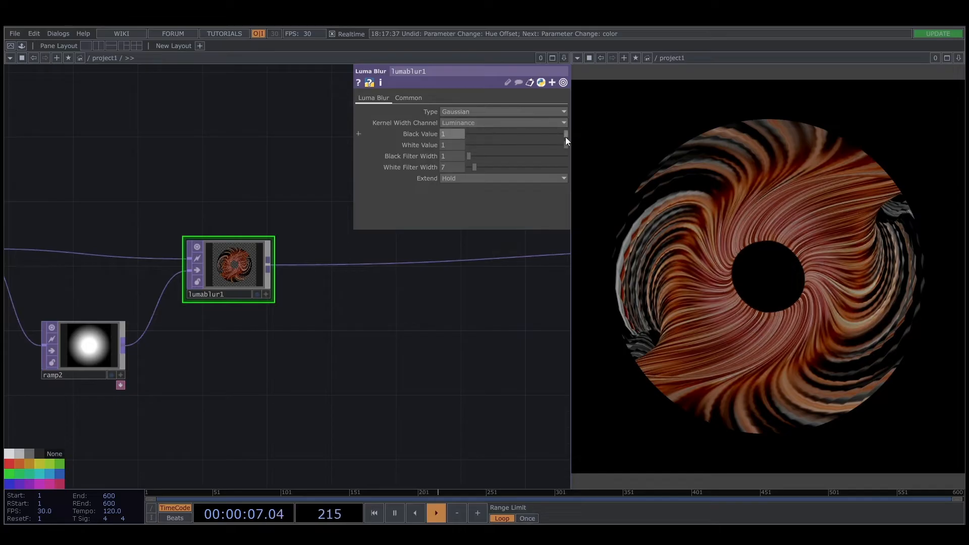
{"action": "left_click_drag", "start_coordinate": [501, 144], "coordinate": [496, 168]}
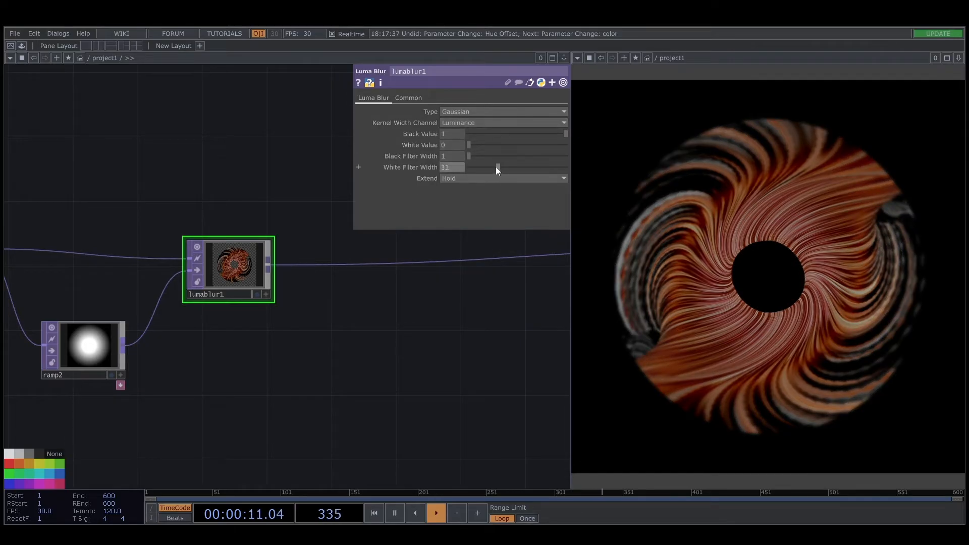
{"action": "type", "text": "32"}
{"action": "key", "text": "Return"}
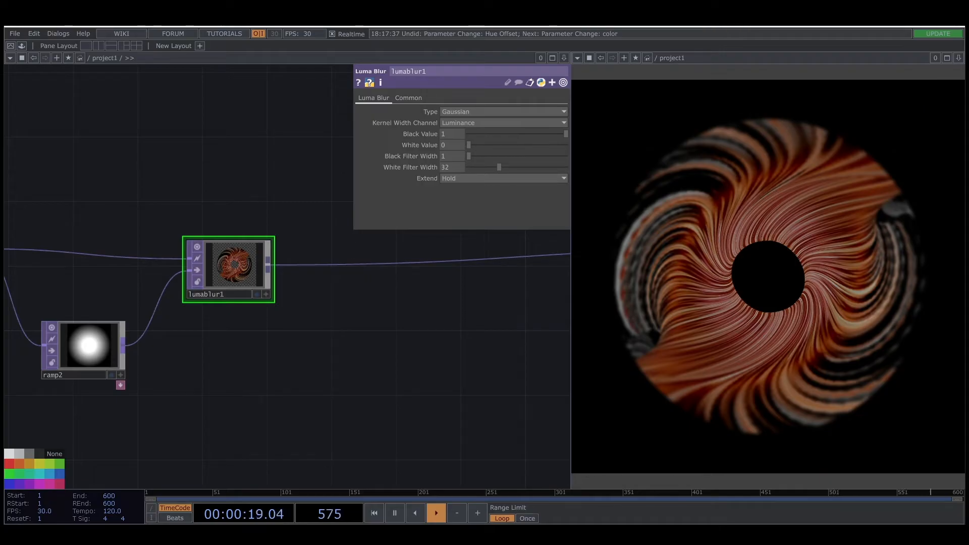
Move the final output node farther away from lumablur1 to make room in the chain.
{"action": "scroll", "coordinate": [314, 337], "scroll_direction": "down", "scroll_amount": 5}
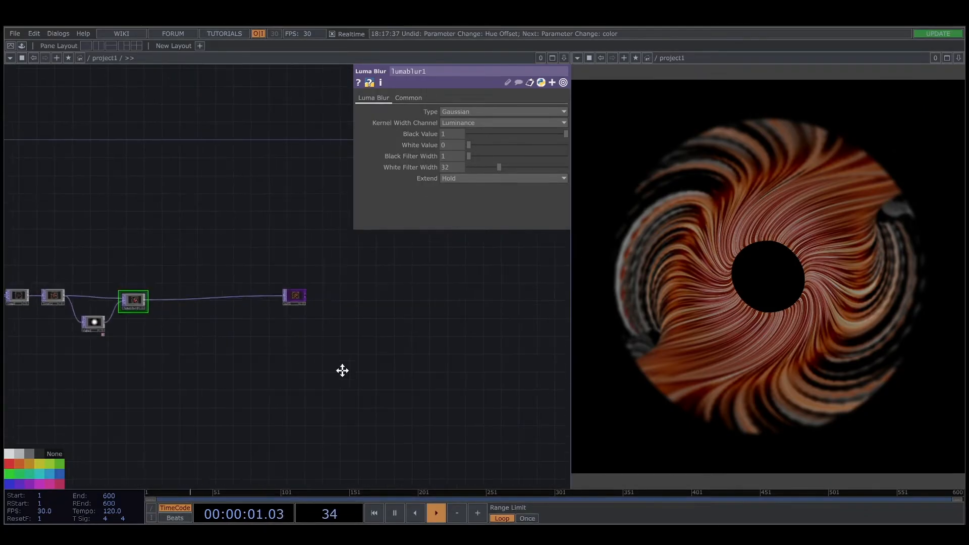
{"action": "left_click_drag", "start_coordinate": [342, 370], "coordinate": [219, 358]}
{"action": "left_click_drag", "start_coordinate": [177, 289], "coordinate": [294, 293]}
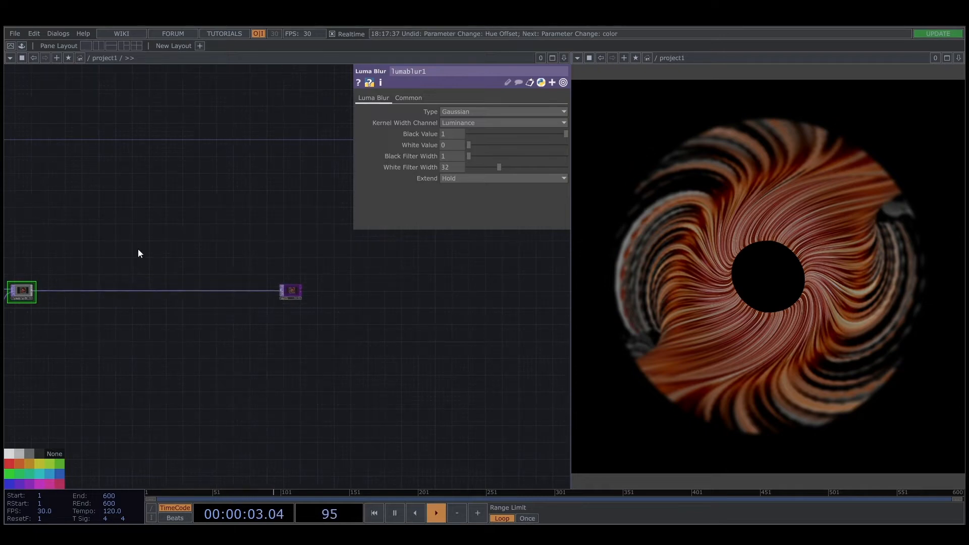
Insert a Null TOP into the wire after lumablur1 and colour the node purple.
{"action": "left_click_drag", "start_coordinate": [57, 289], "coordinate": [252, 306]}
{"action": "scroll", "coordinate": [253, 307], "scroll_direction": "up", "scroll_amount": 3}
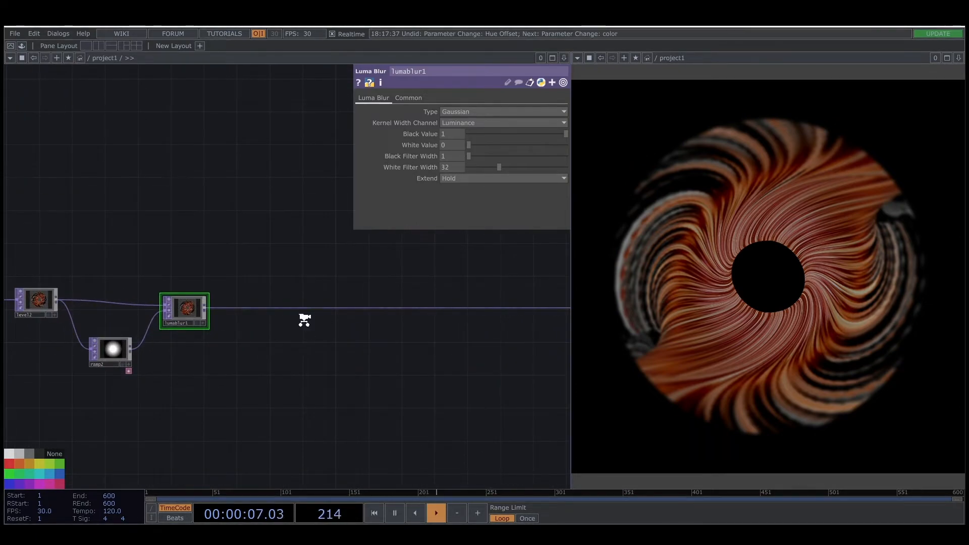
{"action": "scroll", "coordinate": [201, 276], "scroll_direction": "up", "scroll_amount": 2}
{"action": "right_click", "coordinate": [158, 316]}
{"action": "left_click", "coordinate": [158, 317]}
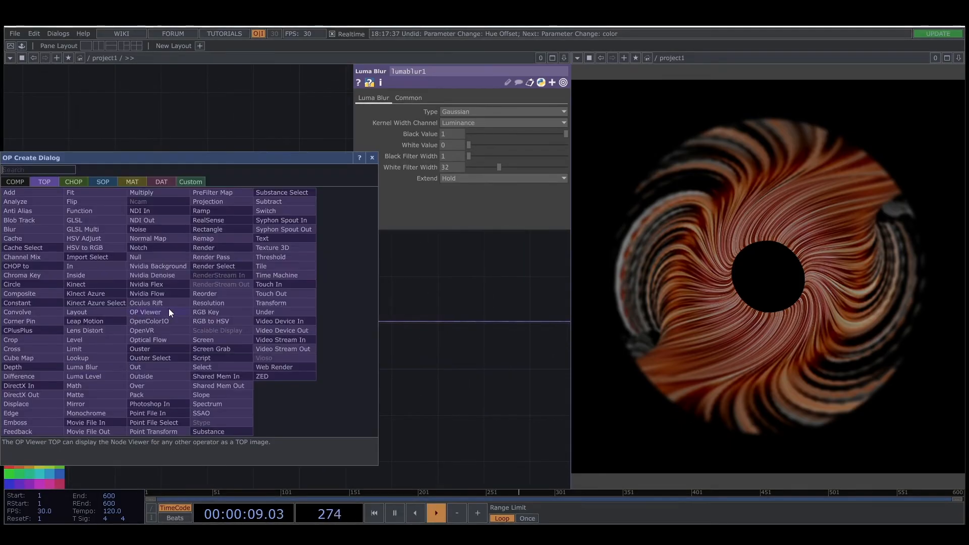
{"action": "left_click", "coordinate": [150, 267]}
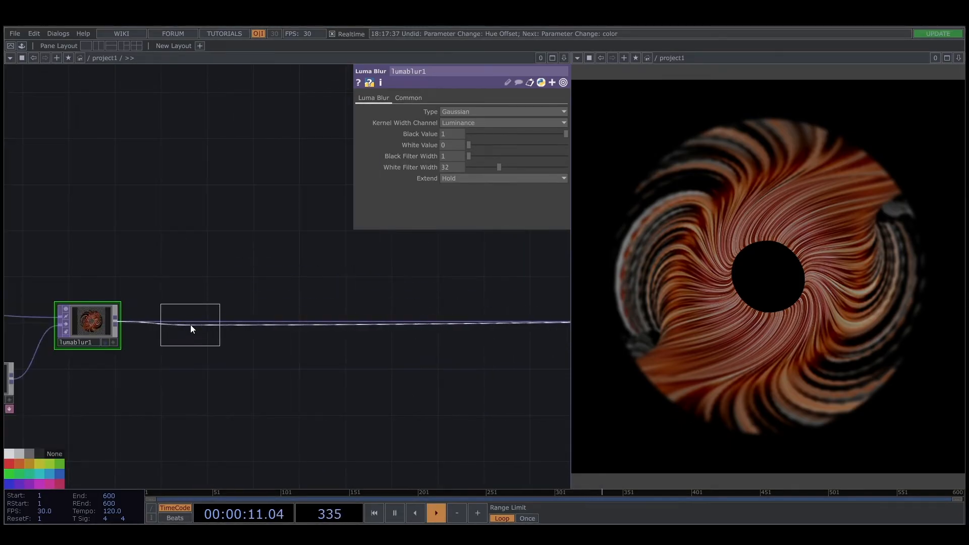
{"action": "left_click", "coordinate": [190, 325]}
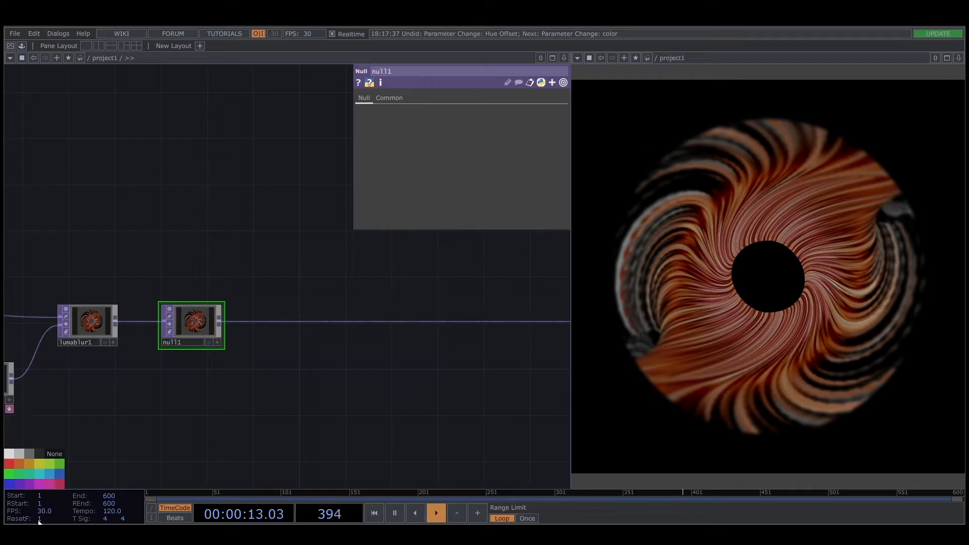
{"action": "left_click", "coordinate": [18, 482]}
Add a Feedback TOP fed by null1's output and place it above the main wire.
{"action": "left_click_drag", "start_coordinate": [272, 372], "coordinate": [196, 408]}
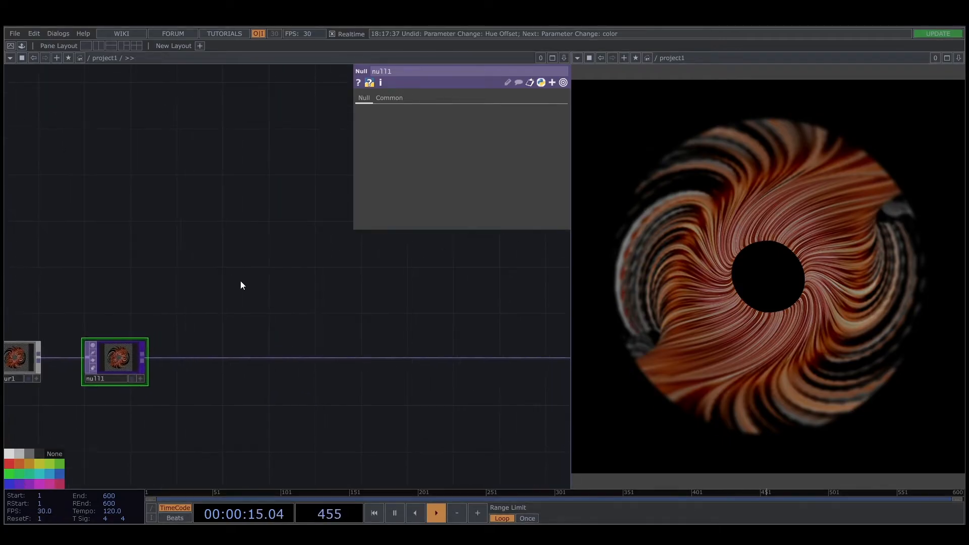
{"action": "left_click_drag", "start_coordinate": [214, 302], "coordinate": [165, 287]}
{"action": "left_click", "coordinate": [91, 336]}
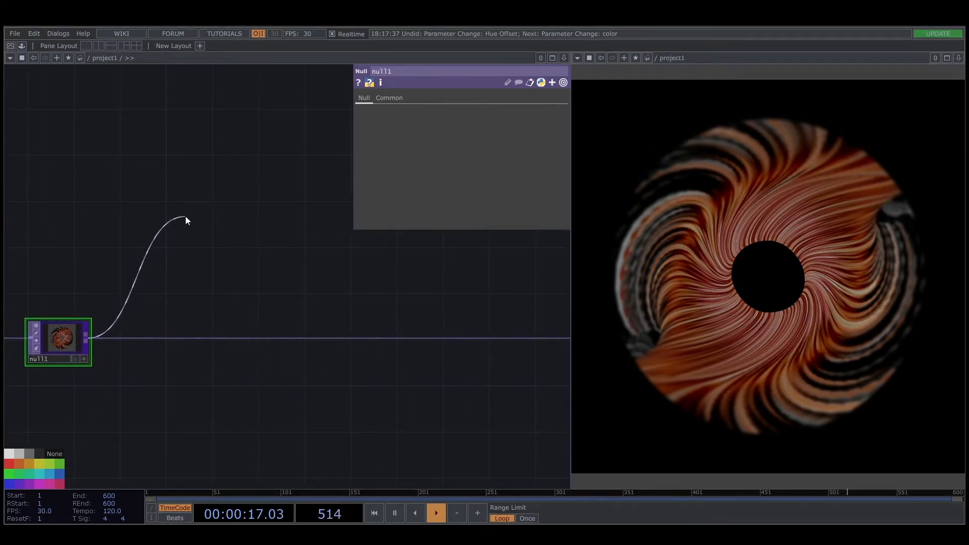
{"action": "left_click", "coordinate": [186, 216]}
{"action": "type", "text": "fe"}
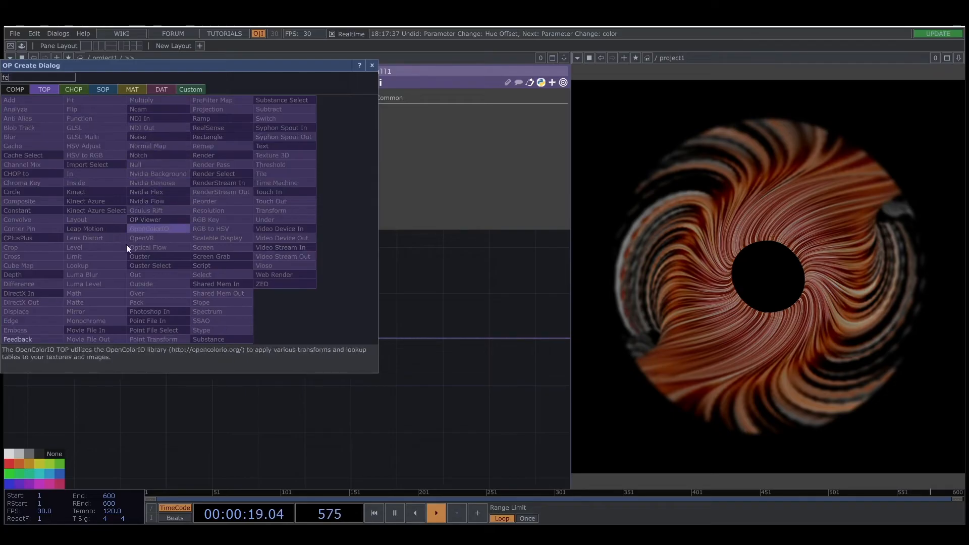
{"action": "left_click", "coordinate": [41, 339]}
{"action": "left_click", "coordinate": [197, 175]}
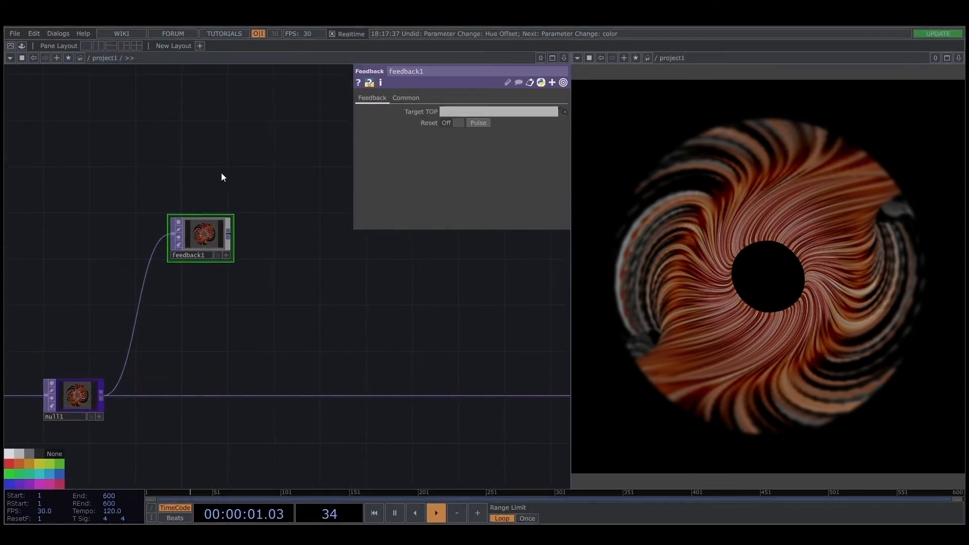
Create a Keyboard In CHOP and place it above feedback1.
{"action": "key", "text": "Tab"}
{"action": "left_click", "coordinate": [99, 48]}
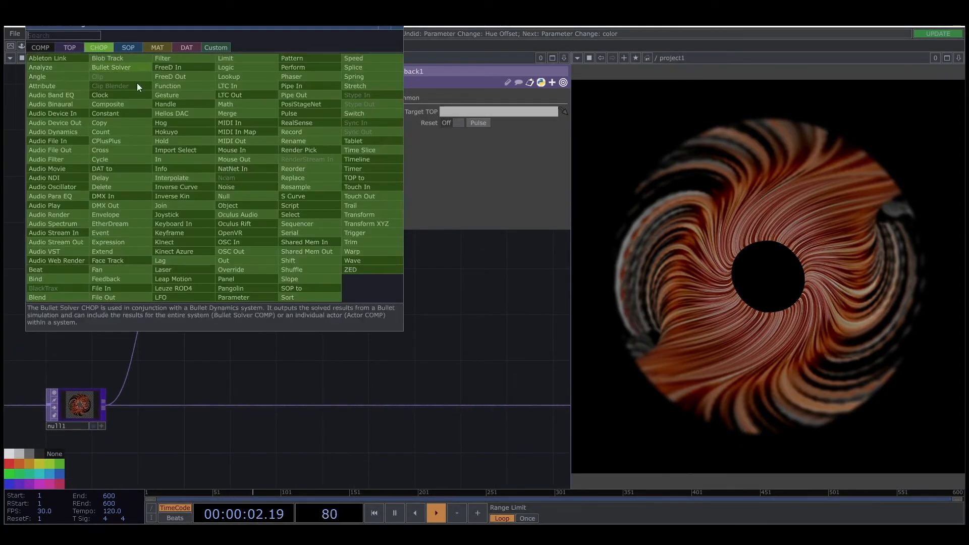
{"action": "left_click", "coordinate": [190, 224]}
{"action": "left_click", "coordinate": [201, 161]}
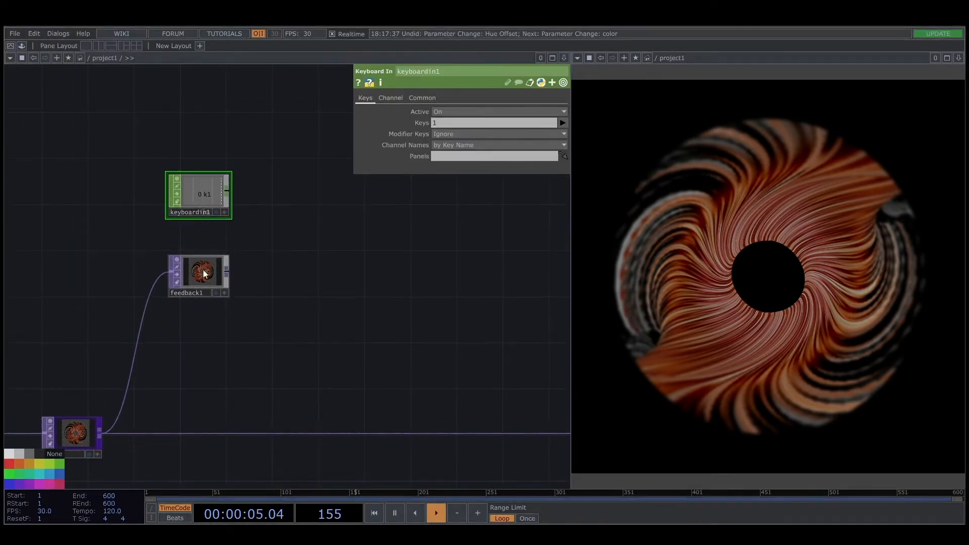
Export keyboardin1's k1 channel to feedback1's Reset parameter.
{"action": "left_click", "coordinate": [202, 269]}
{"action": "left_click", "coordinate": [224, 212]}
{"action": "left_click_drag", "start_coordinate": [201, 194], "coordinate": [454, 122]}
{"action": "left_click", "coordinate": [454, 121]}
Move feedback1 closer beneath keyboardin1 and switch off keyboardin1's active viewer.
{"action": "left_click_drag", "start_coordinate": [298, 254], "coordinate": [173, 273]}
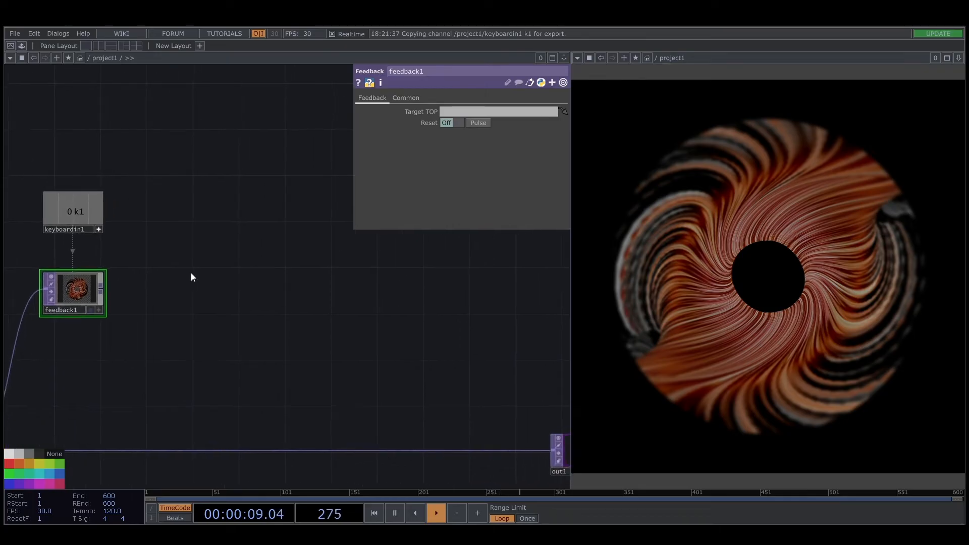
{"action": "middle_click_drag", "start_coordinate": [172, 273], "coordinate": [159, 283]}
{"action": "left_click_drag", "start_coordinate": [158, 283], "coordinate": [231, 250]}
{"action": "left_click_drag", "start_coordinate": [103, 265], "coordinate": [103, 248]}
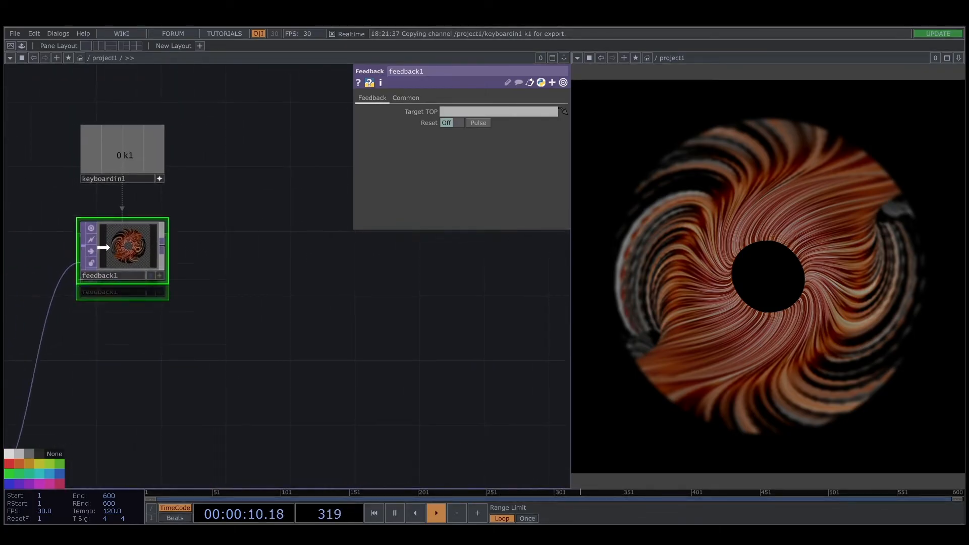
{"action": "left_click", "coordinate": [159, 179]}
Add a Noise TOP fed by feedback1's output and place it below and beyond feedback1.
{"action": "left_click_drag", "start_coordinate": [238, 265], "coordinate": [211, 215]}
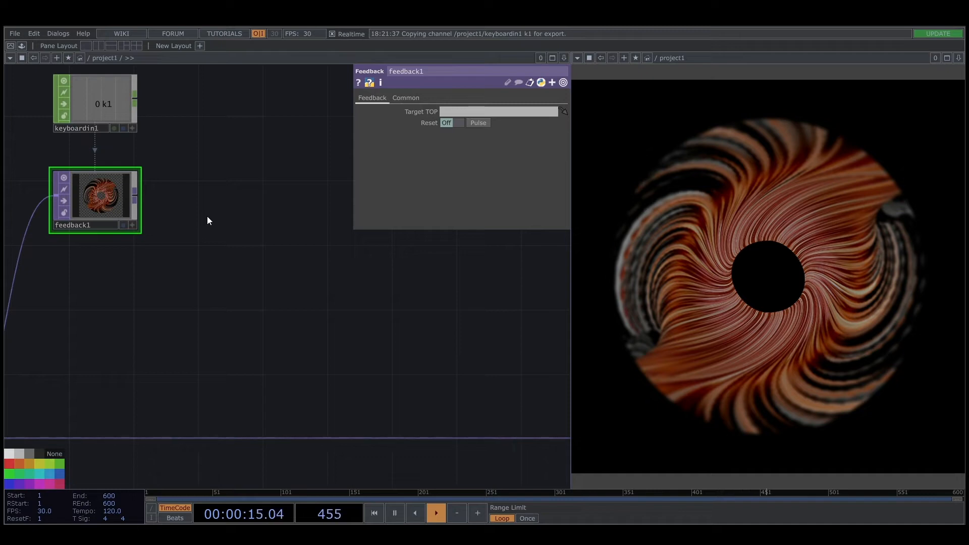
{"action": "left_click", "coordinate": [135, 195]}
{"action": "left_click", "coordinate": [229, 291]}
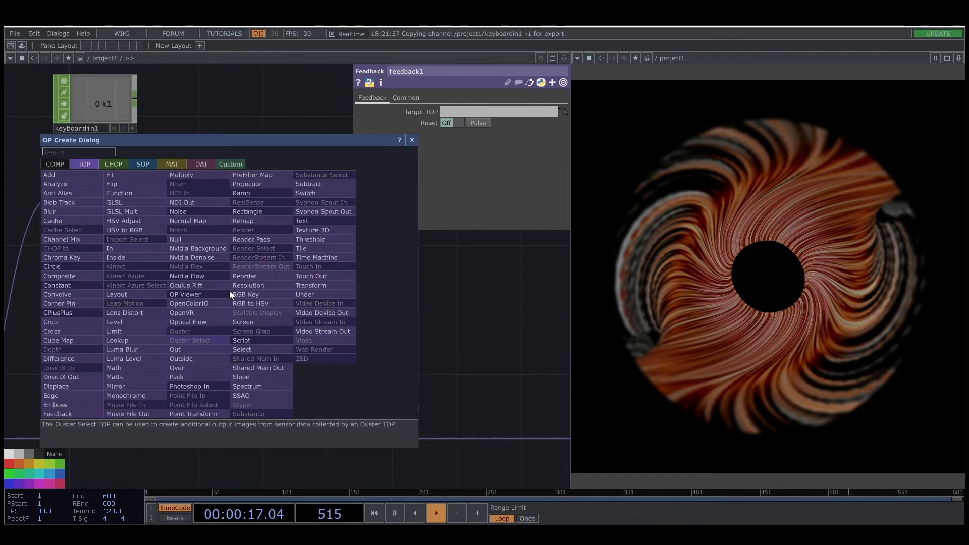
{"action": "type", "text": "no"}
{"action": "left_click", "coordinate": [185, 211]}
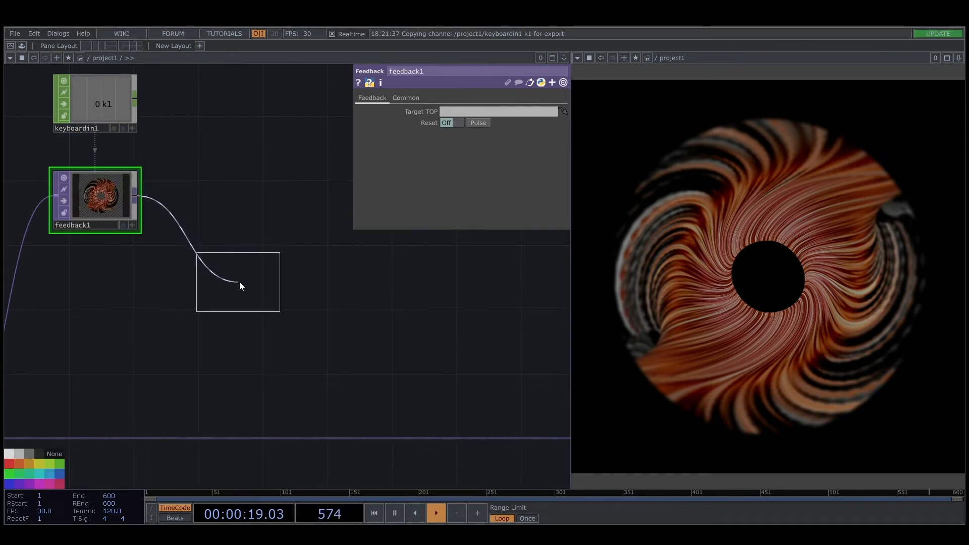
{"action": "left_click", "coordinate": [232, 277]}
Turn off Monochrome for noise3 and set its RGB output to Noise.
{"action": "left_click", "coordinate": [458, 223]}
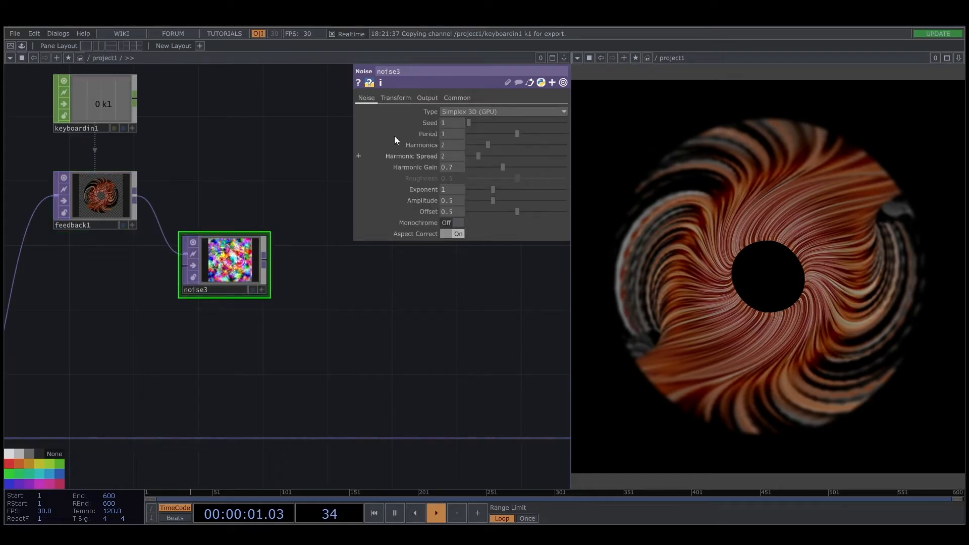
{"action": "left_click", "coordinate": [397, 98]}
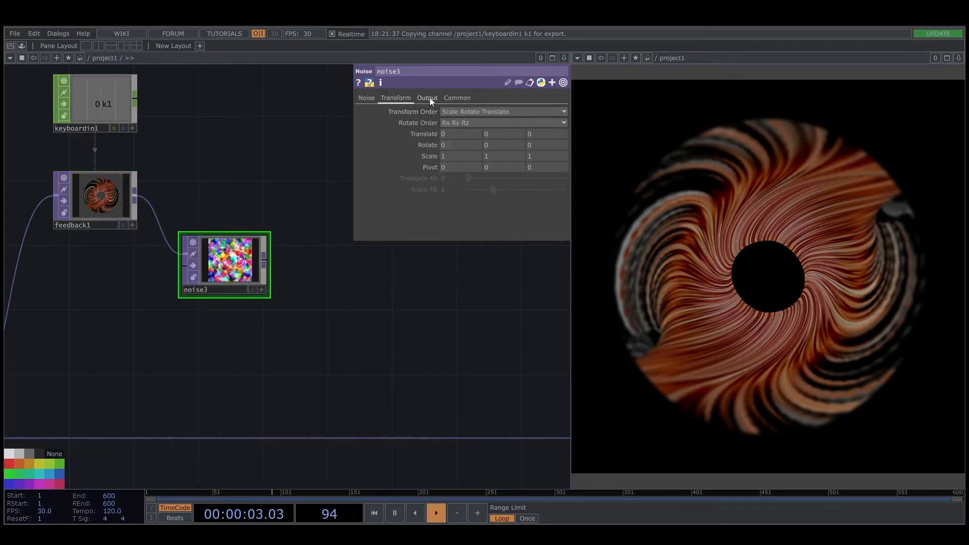
{"action": "left_click", "coordinate": [428, 98]}
{"action": "left_click", "coordinate": [465, 111]}
{"action": "left_click", "coordinate": [452, 122]}
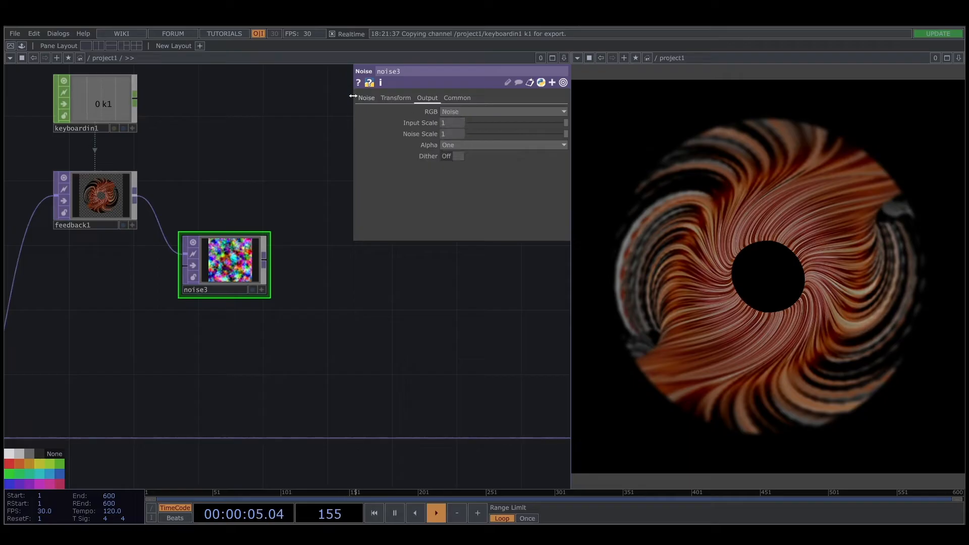
{"action": "left_click", "coordinate": [367, 97]}
{"action": "scroll", "coordinate": [222, 257], "scroll_direction": "up", "scroll_amount": 3}
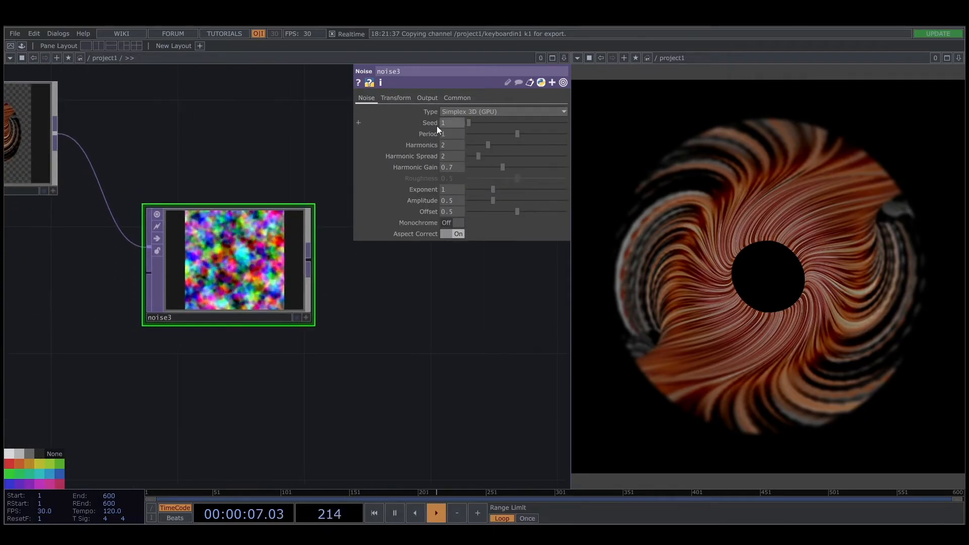
Set noise3's Harmonics to 10 and its Amplitude to 0.2.
{"action": "left_click", "coordinate": [456, 147]}
{"action": "type", "text": "10"}
{"action": "key", "text": "Return"}
{"action": "scroll", "coordinate": [222, 222], "scroll_direction": "up", "scroll_amount": 2}
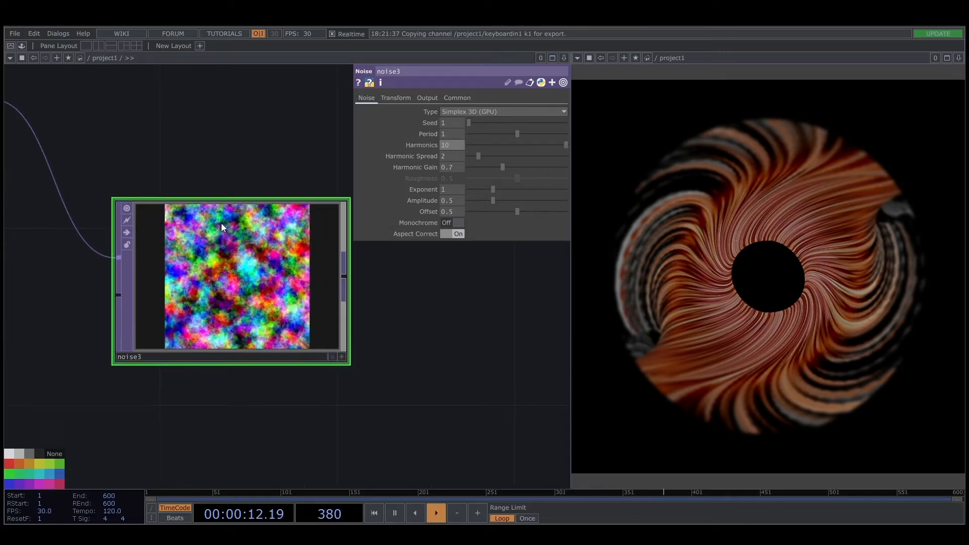
{"action": "left_click", "coordinate": [449, 202]}
{"action": "type", "text": "0.2"}
{"action": "key", "text": "Return"}
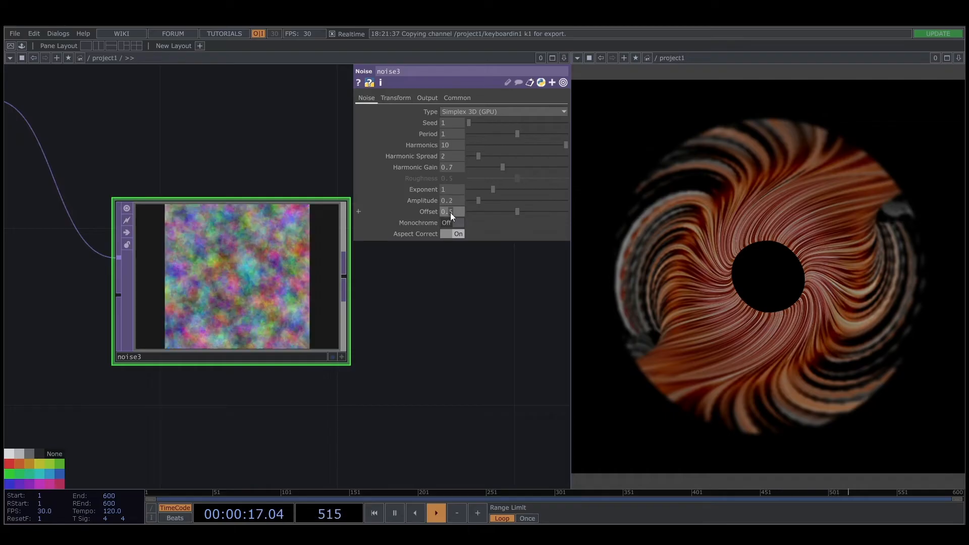
Add a Slope TOP fed by feedback1's output and place it below noise3.
{"action": "scroll", "coordinate": [379, 350], "scroll_direction": "down", "scroll_amount": 4}
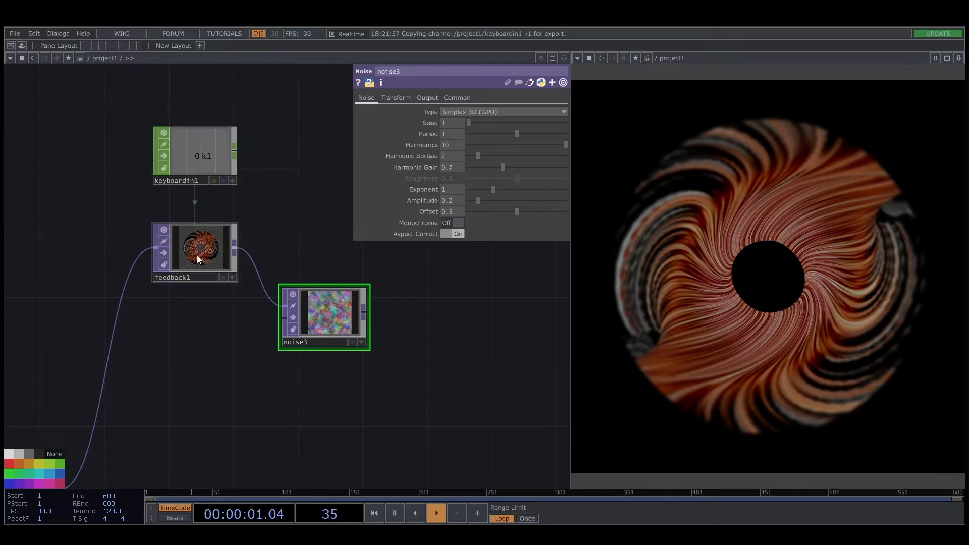
{"action": "left_click", "coordinate": [235, 246]}
{"action": "left_click", "coordinate": [288, 417]}
{"action": "type", "text": "sl"}
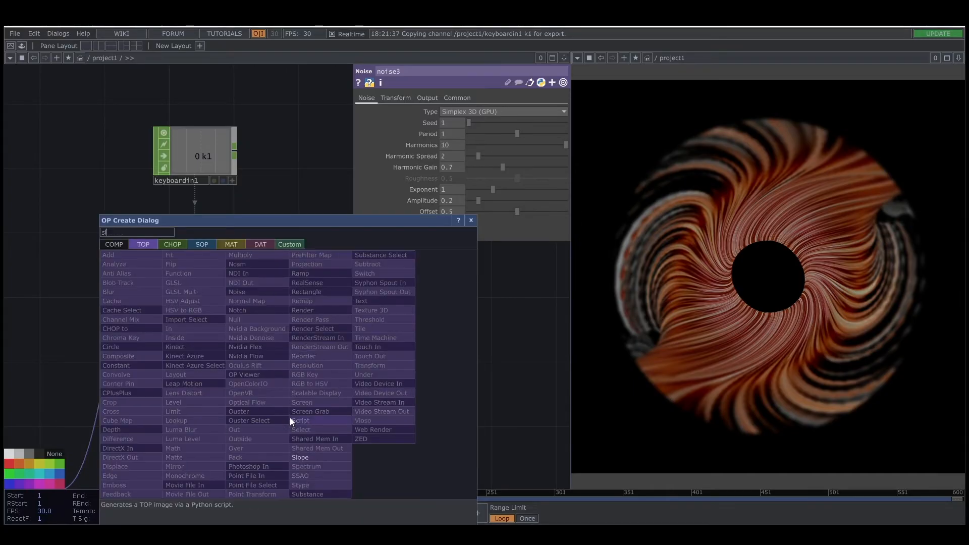
{"action": "left_click", "coordinate": [300, 458]}
{"action": "left_click", "coordinate": [321, 401]}
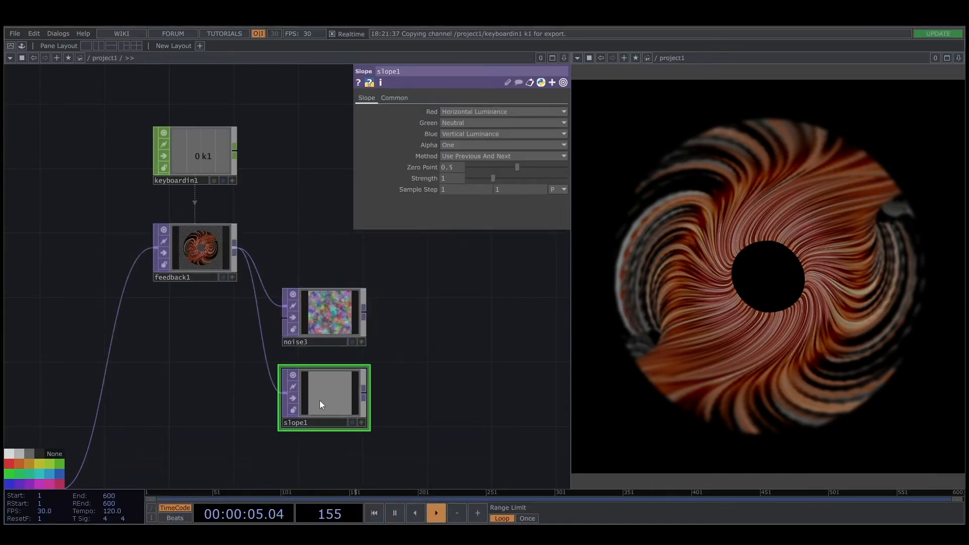
{"action": "left_click", "coordinate": [446, 167]}
{"action": "type", "text": "3"}
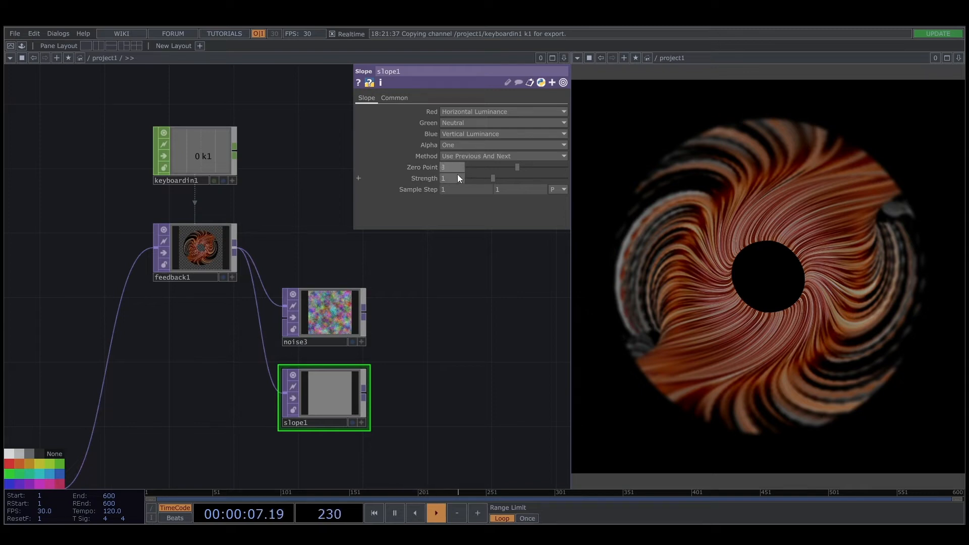
{"action": "left_click", "coordinate": [457, 176]}
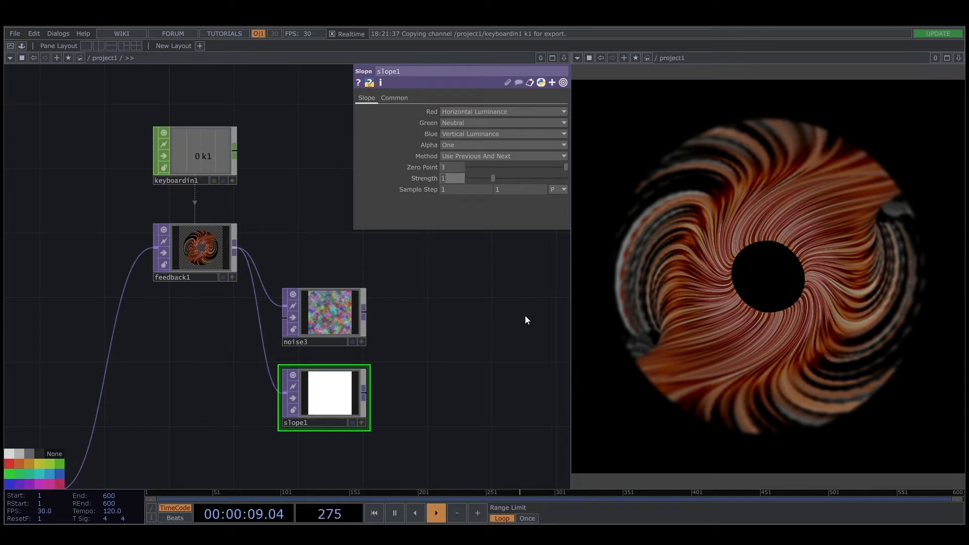
{"action": "key", "text": "ctrl+z"}
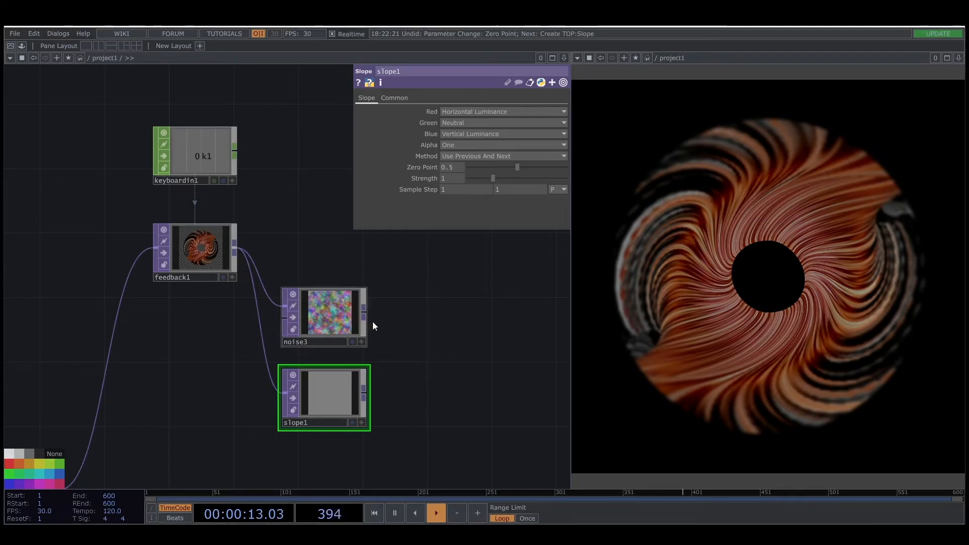
Set slope1's Zero Point to 0.3 and raise its Strength to 4.
{"action": "left_click", "coordinate": [454, 169]}
{"action": "key", "text": "BackSpace"}
{"action": "type", "text": "3"}
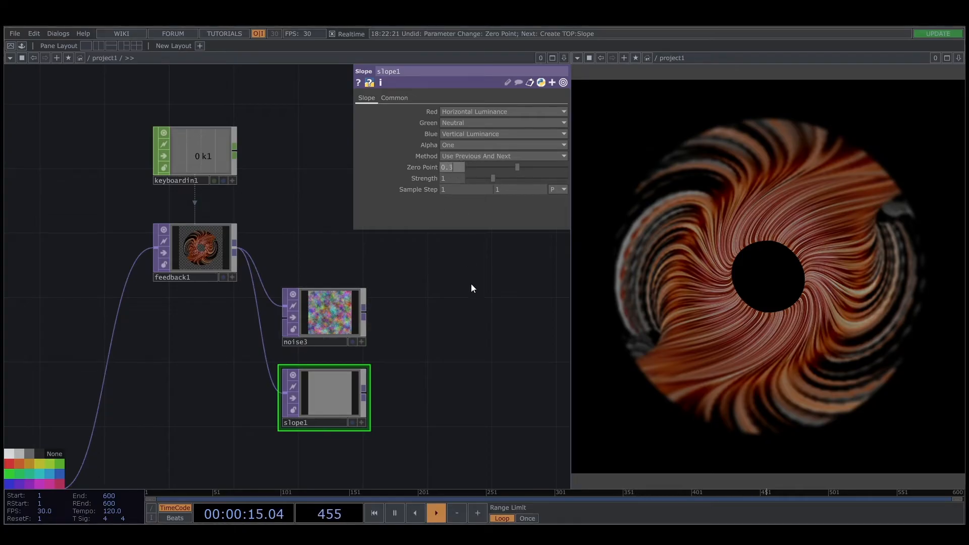
{"action": "key", "text": "Return"}
{"action": "left_click_drag", "start_coordinate": [500, 178], "coordinate": [566, 179]}
{"action": "scroll", "coordinate": [404, 294], "scroll_direction": "up", "scroll_amount": 10}
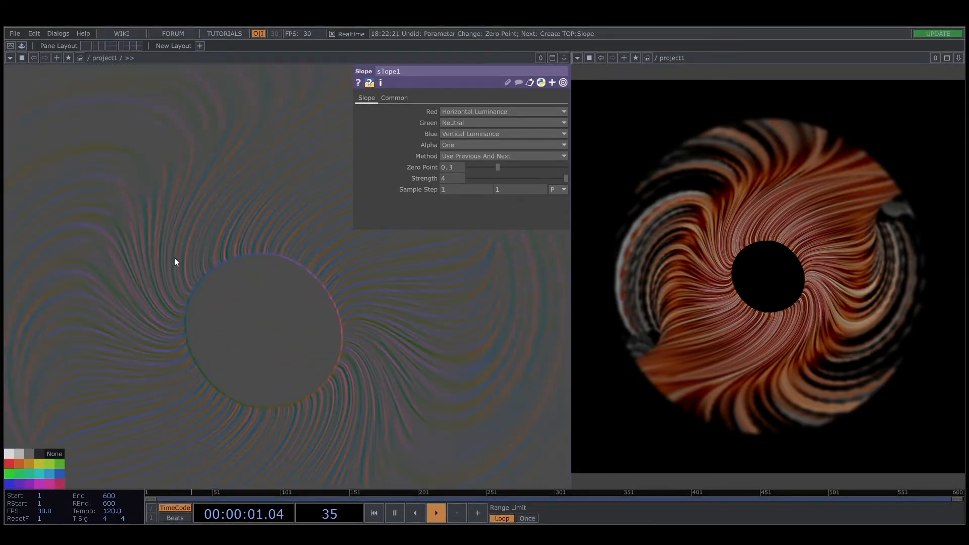
{"action": "scroll", "coordinate": [175, 261], "scroll_direction": "down", "scroll_amount": 10}
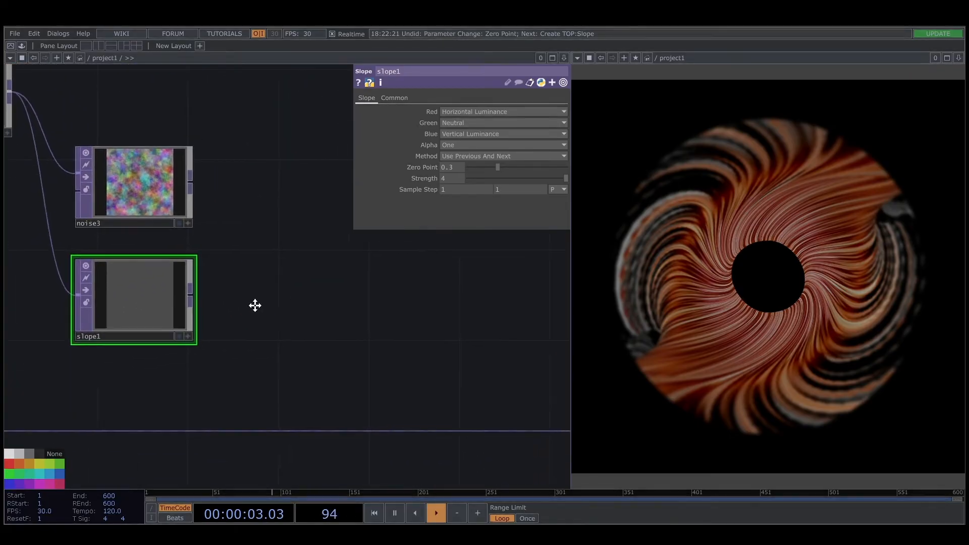
Add a Blur TOP fed by slope1's output and place it beside slope1.
{"action": "left_click", "coordinate": [162, 300]}
{"action": "left_click", "coordinate": [212, 302]}
{"action": "type", "text": "bl"}
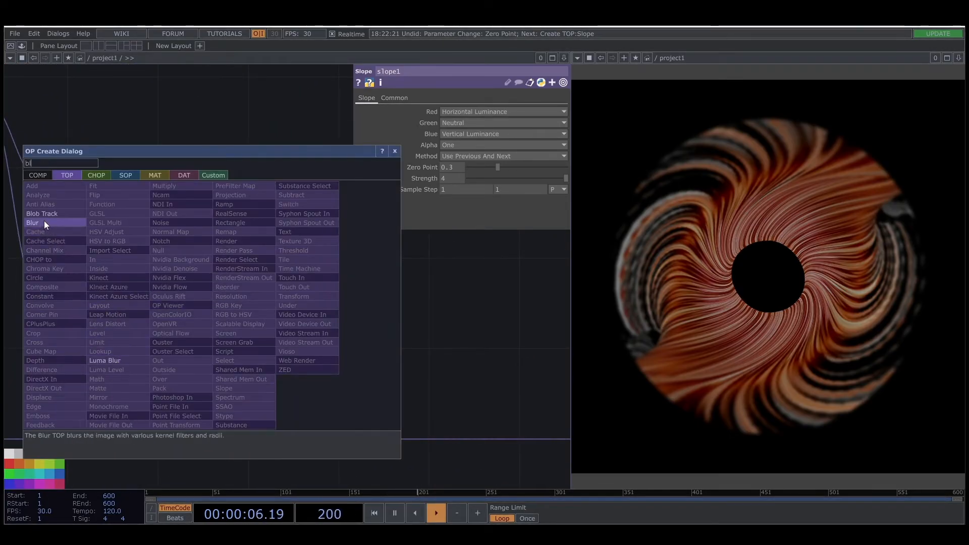
{"action": "left_click", "coordinate": [43, 222]}
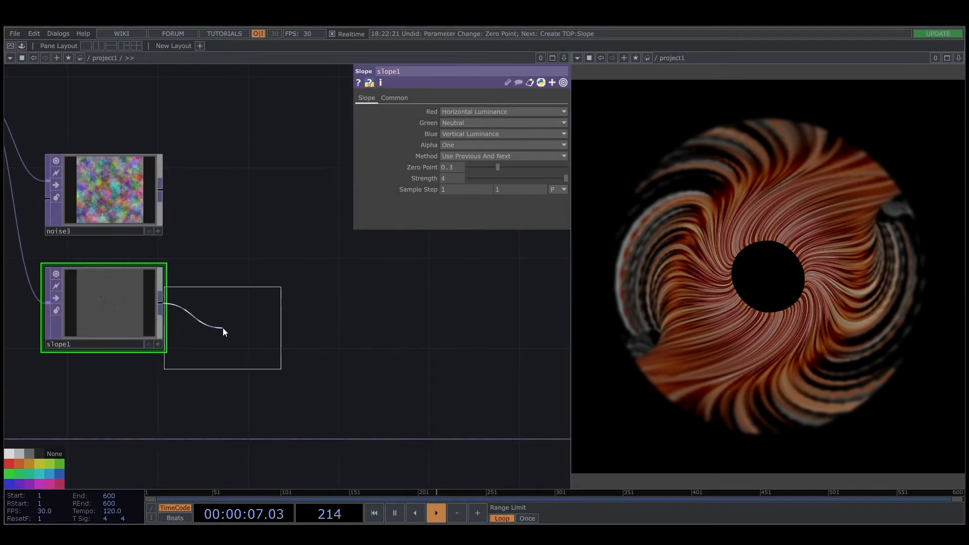
{"action": "left_click", "coordinate": [259, 309]}
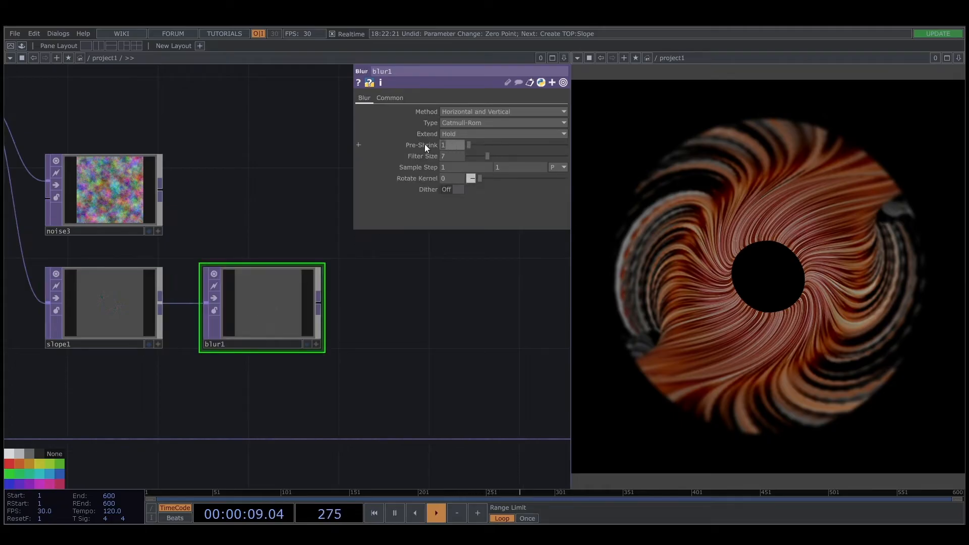
Set blur1's Pre-Shrink to 3 and its Filter Size to 18.
{"action": "type", "text": "3"}
{"action": "key", "text": "Tab"}
{"action": "type", "text": "1"}
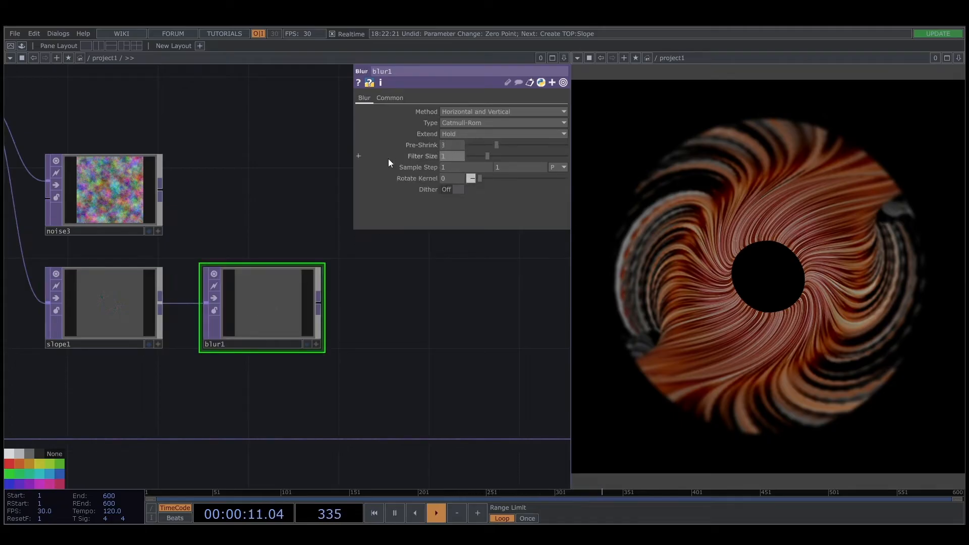
{"action": "type", "text": "8"}
{"action": "key", "text": "Return"}
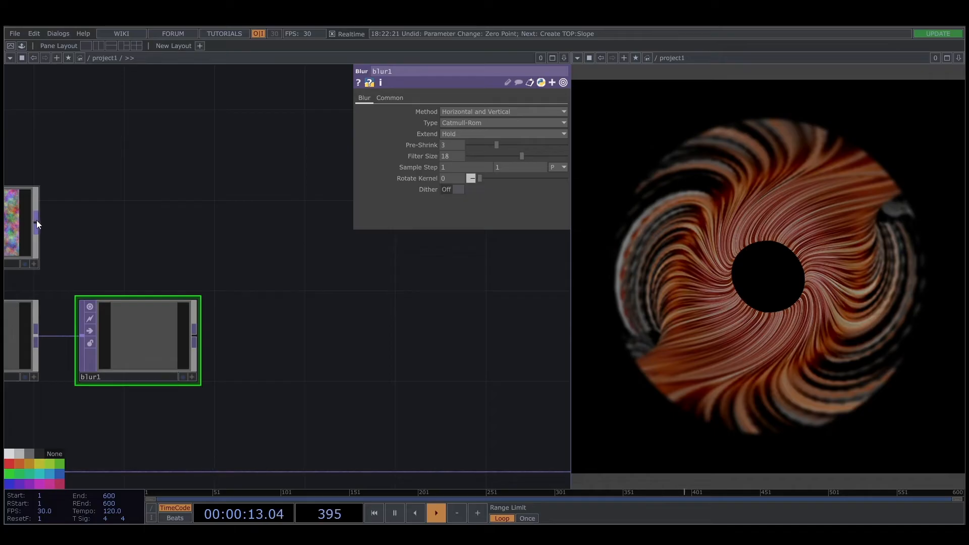
Combine noise3 and blur1 in a new Composite TOP and set its Operation to Average.
{"action": "left_click", "coordinate": [37, 222]}
{"action": "left_click", "coordinate": [297, 238]}
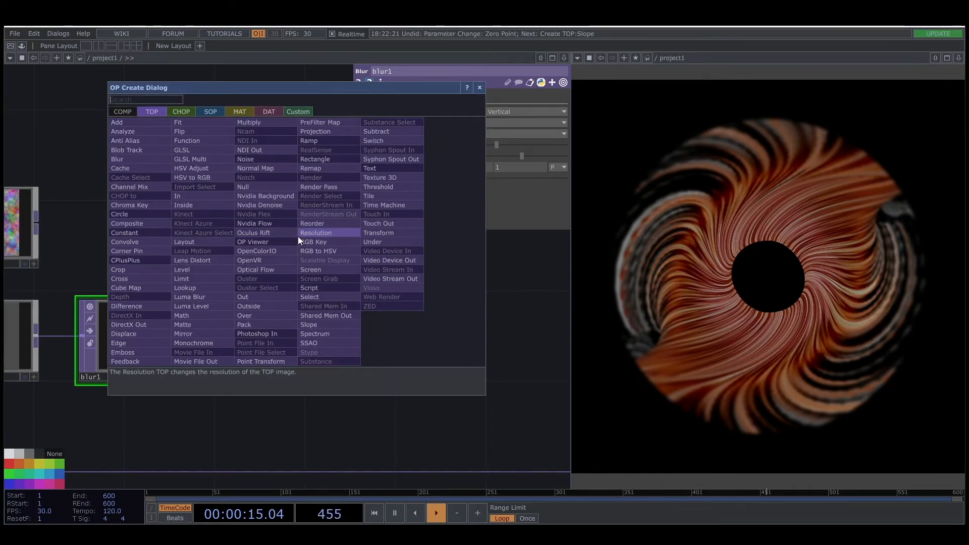
{"action": "left_click", "coordinate": [153, 225]}
{"action": "left_click", "coordinate": [341, 258]}
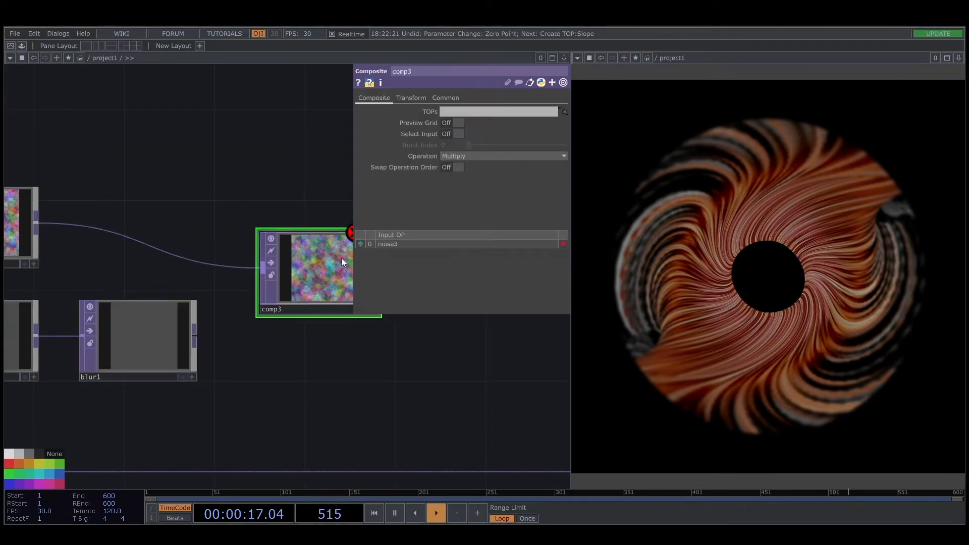
{"action": "left_click", "coordinate": [194, 336]}
{"action": "left_click", "coordinate": [342, 263]}
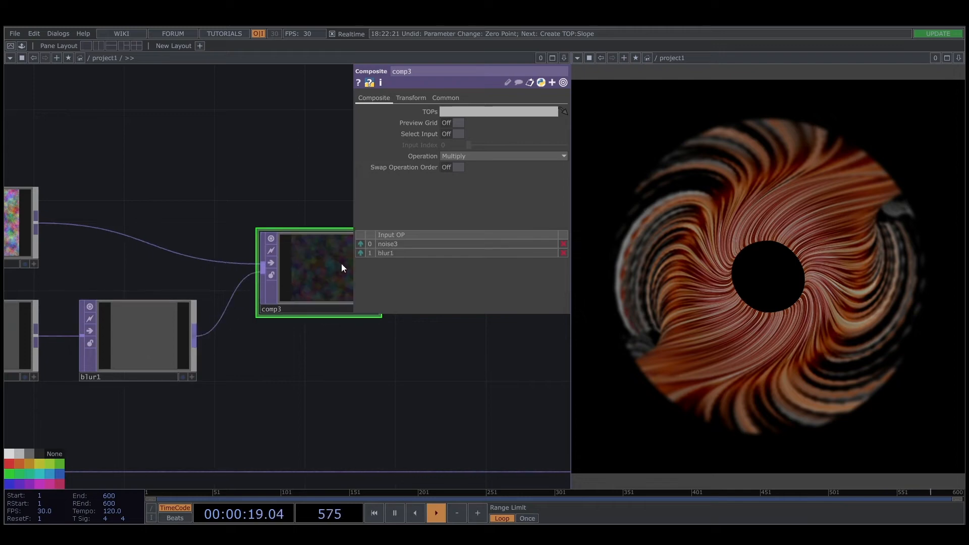
{"action": "left_click", "coordinate": [467, 156]}
{"action": "left_click", "coordinate": [449, 183]}
Add a Displace TOP fed by feedback1's output and position it in line with feedback1, beyond comp3.
{"action": "scroll", "coordinate": [227, 209], "scroll_direction": "down", "scroll_amount": 5}
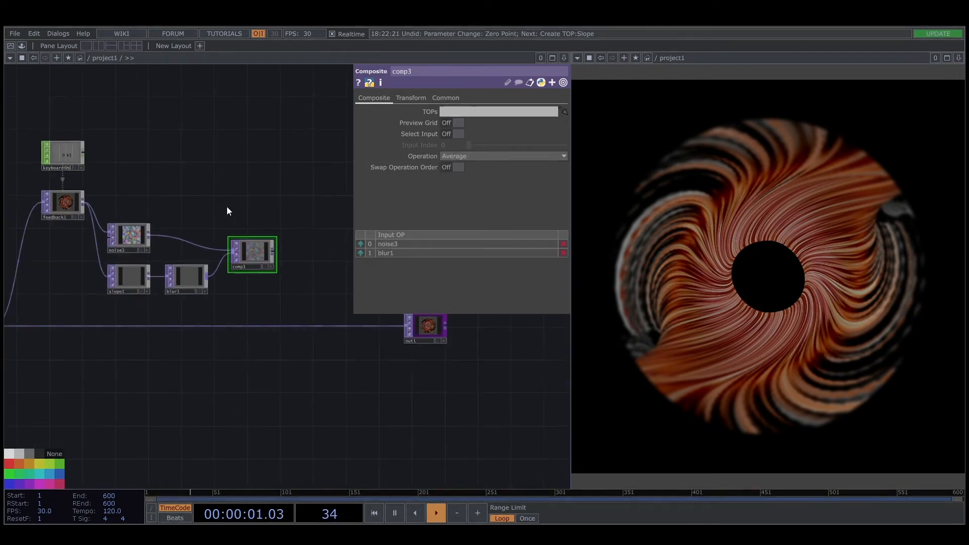
{"action": "left_click_drag", "start_coordinate": [227, 211], "coordinate": [140, 214]}
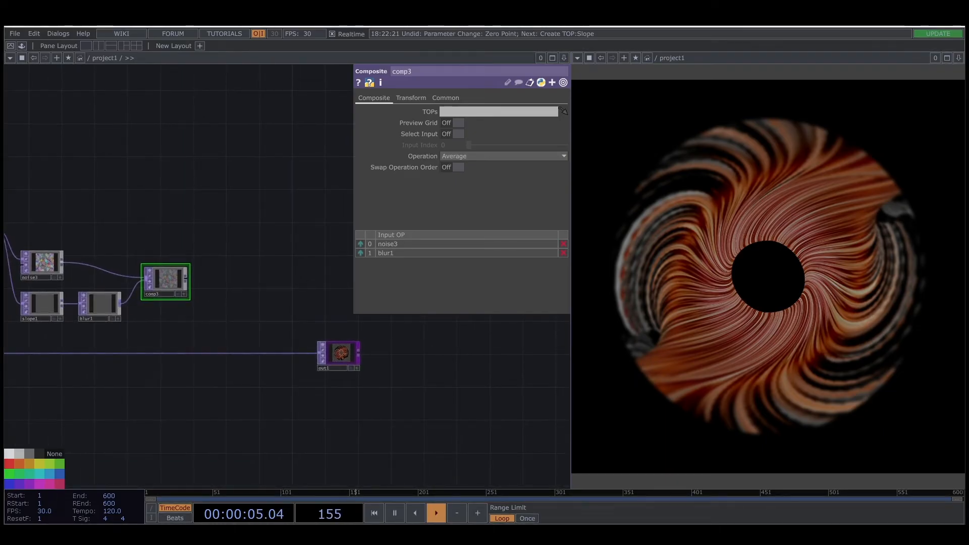
{"action": "left_click_drag", "start_coordinate": [6, 227], "coordinate": [74, 229]}
{"action": "left_click", "coordinate": [67, 229]}
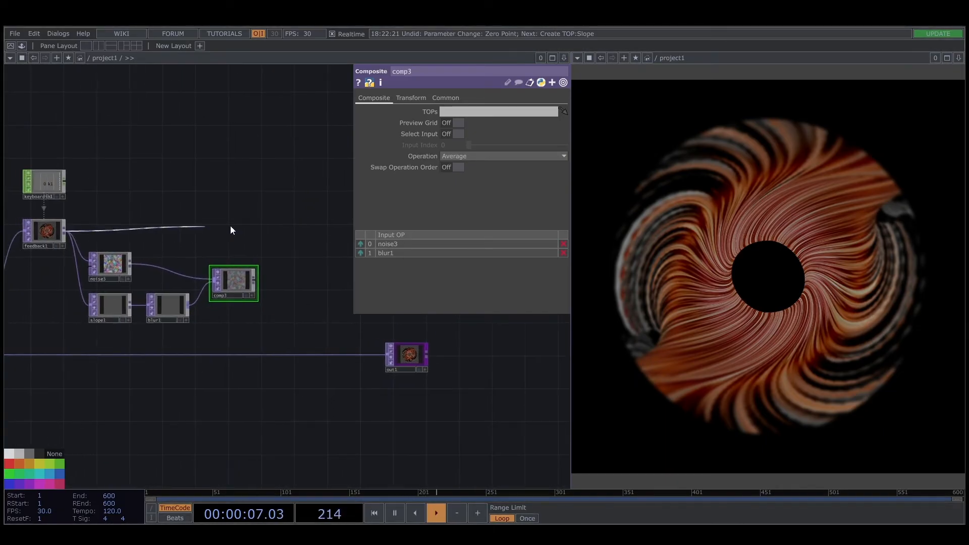
{"action": "key", "text": "Tab"}
{"action": "type", "text": "dis"}
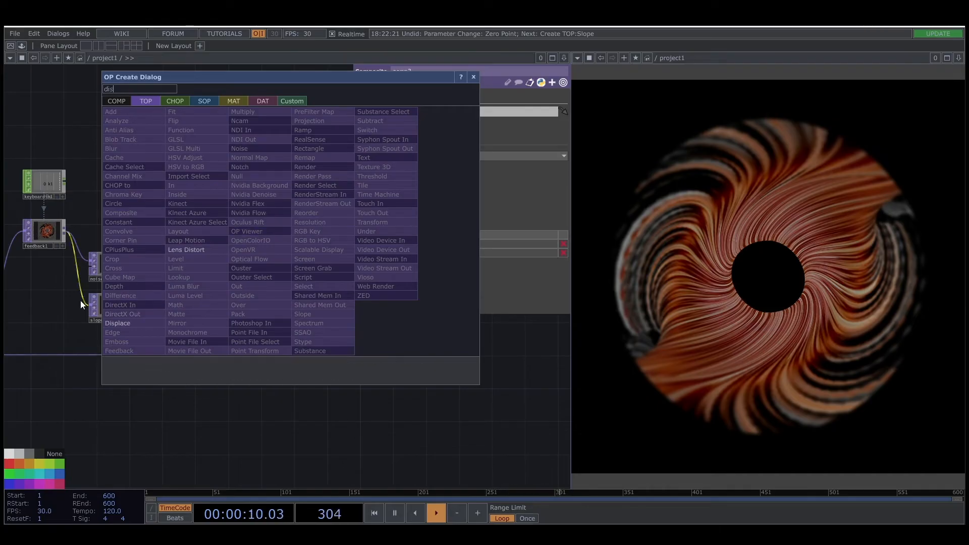
{"action": "left_click", "coordinate": [114, 323]}
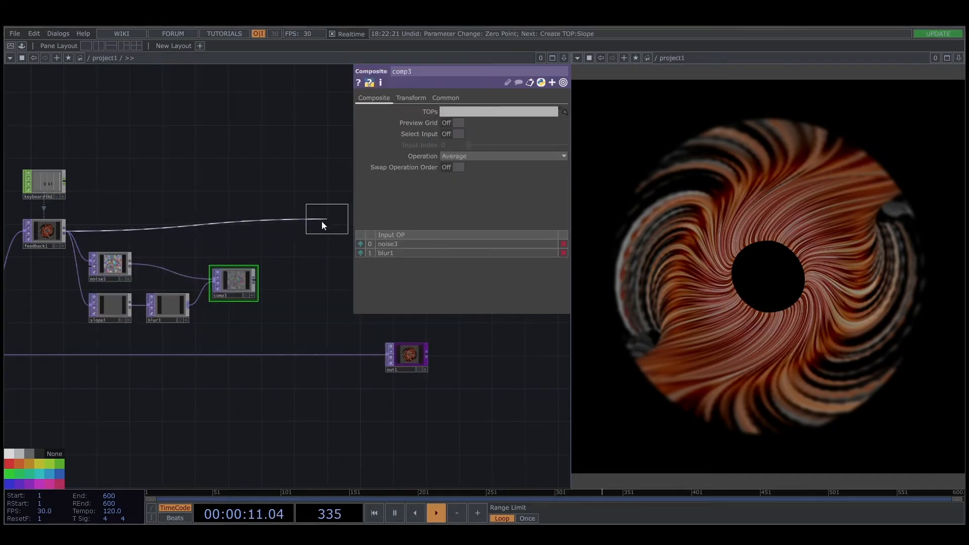
{"action": "left_click", "coordinate": [319, 222]}
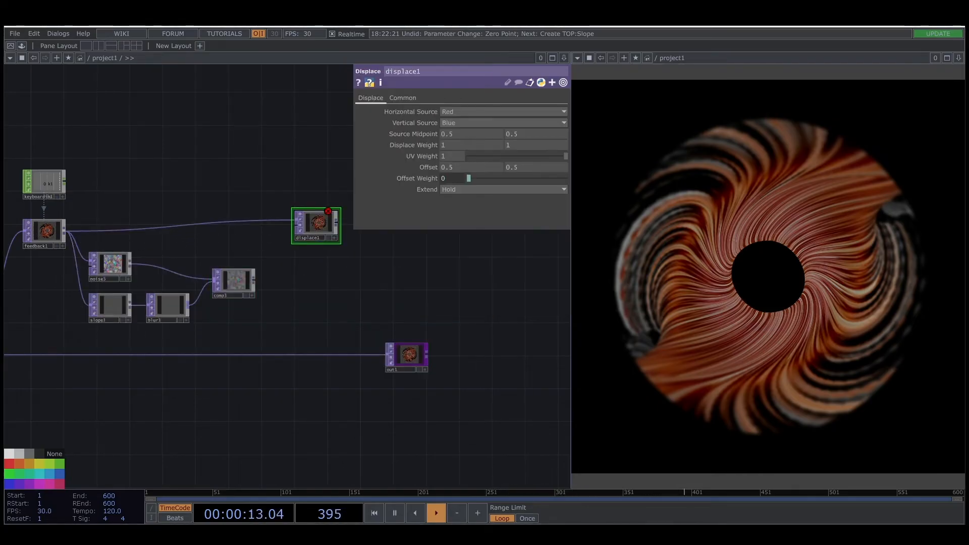
{"action": "left_click_drag", "start_coordinate": [311, 222], "coordinate": [302, 230]}
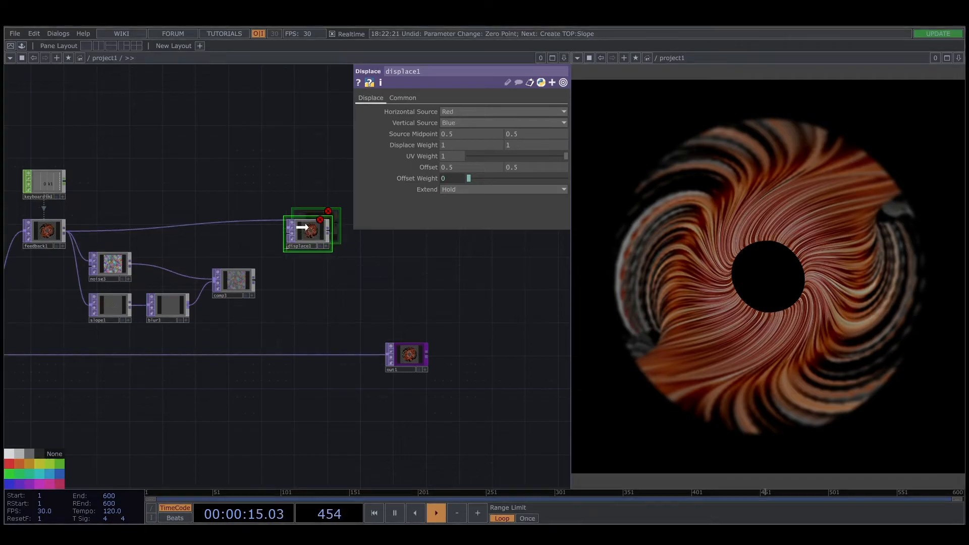
Connect comp3 to displace1's second input and set both Displace Weight values to 0.01.
{"action": "left_click_drag", "start_coordinate": [255, 280], "coordinate": [286, 236]}
{"action": "scroll", "coordinate": [333, 236], "scroll_direction": "up", "scroll_amount": 8}
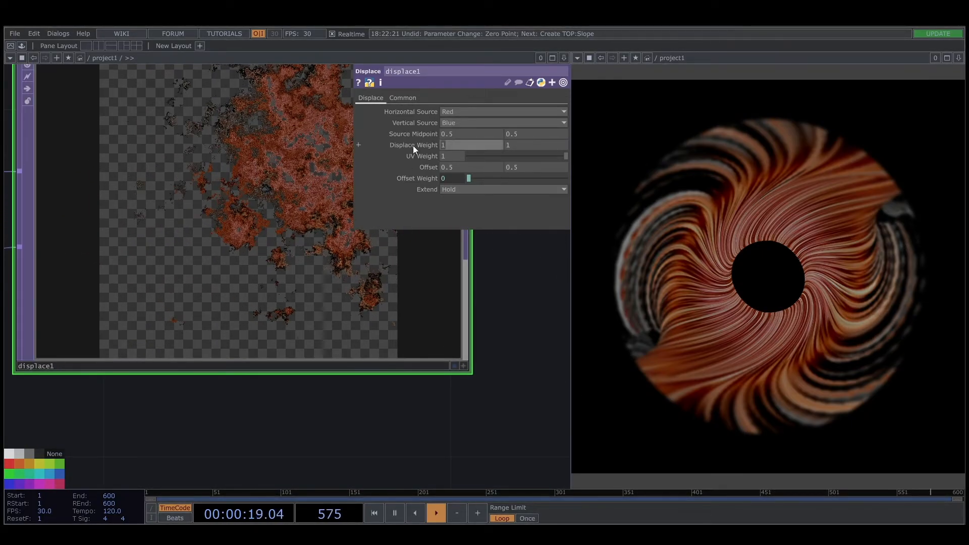
{"action": "type", "text": "0.0-1"}
{"action": "left_click", "coordinate": [522, 147]}
{"action": "type", "text": "0.01"}
{"action": "key", "text": "Return"}
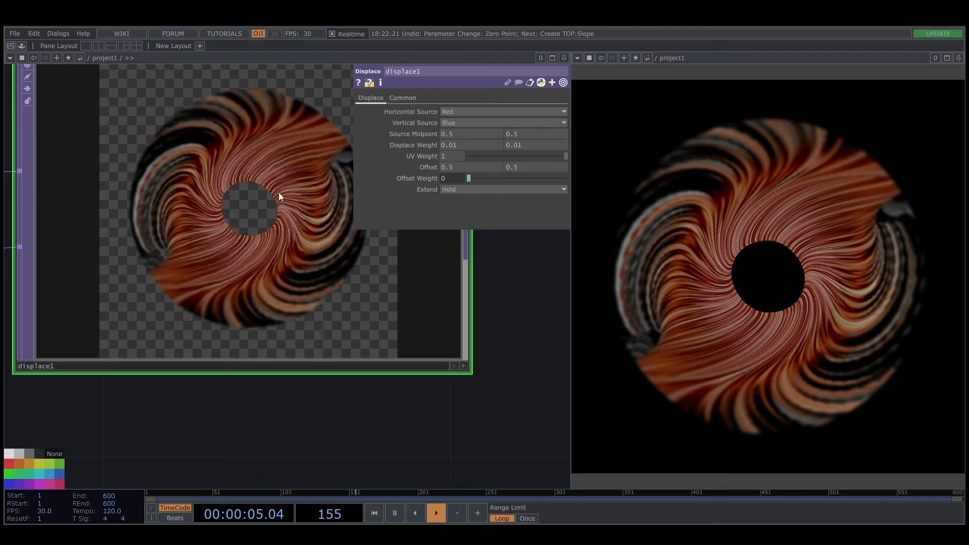
{"action": "scroll", "coordinate": [157, 126], "scroll_direction": "up", "scroll_amount": 5}
{"action": "scroll", "coordinate": [159, 127], "scroll_direction": "down", "scroll_amount": 2}
{"action": "scroll", "coordinate": [162, 202], "scroll_direction": "up", "scroll_amount": 1}
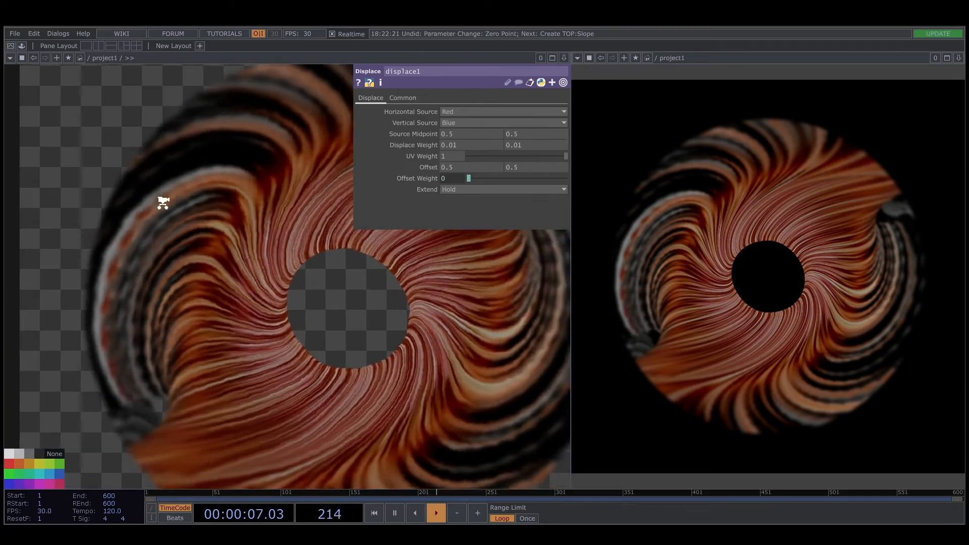
{"action": "scroll", "coordinate": [162, 202], "scroll_direction": "up", "scroll_amount": 3}
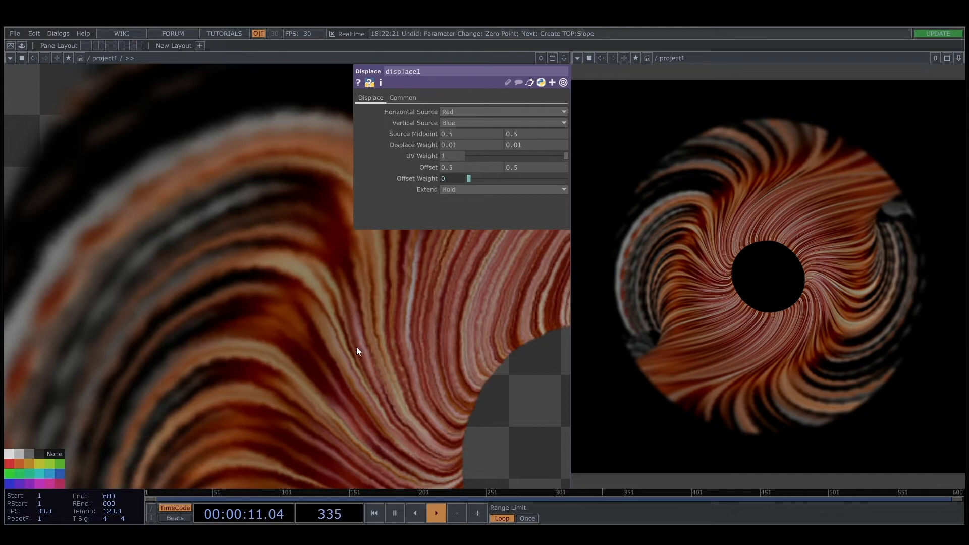
{"action": "scroll", "coordinate": [357, 349], "scroll_direction": "down", "scroll_amount": 8}
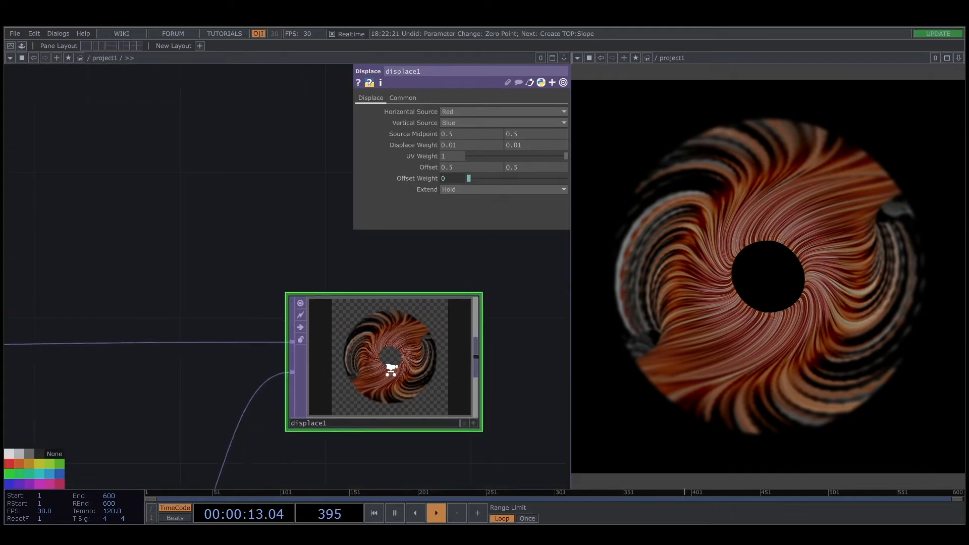
Move out1 farther along the main chain and add a Level TOP fed by displace1's output.
{"action": "scroll", "coordinate": [392, 370], "scroll_direction": "down", "scroll_amount": 8}
{"action": "left_click_drag", "start_coordinate": [482, 446], "coordinate": [407, 338]}
{"action": "left_click_drag", "start_coordinate": [398, 350], "coordinate": [544, 350]}
{"action": "left_click_drag", "start_coordinate": [330, 260], "coordinate": [366, 262]}
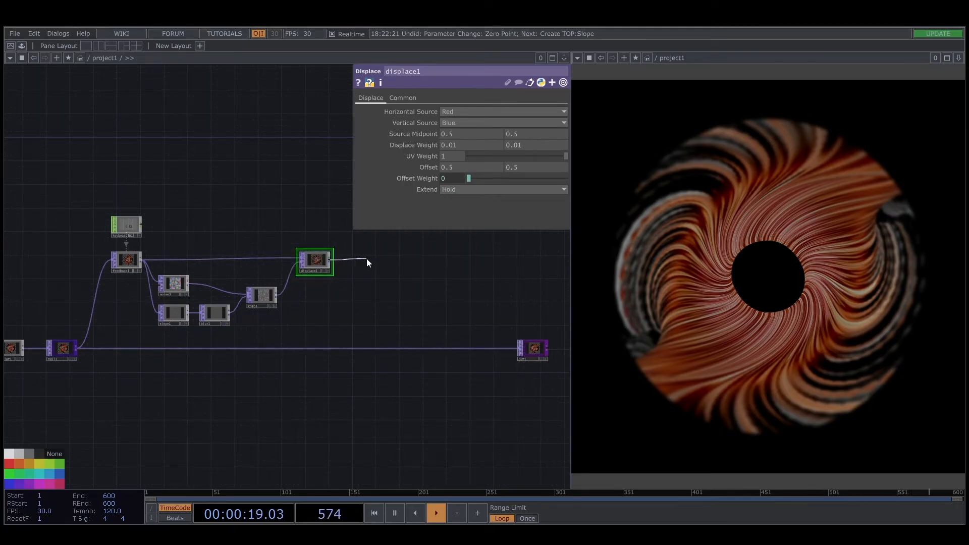
{"action": "left_click", "coordinate": [367, 262]}
{"action": "left_click", "coordinate": [320, 251]}
{"action": "left_click", "coordinate": [371, 258]}
Insert a Composite TOP on the wire between null1 and out1 and set its Operation to Maximum.
{"action": "right_click", "coordinate": [411, 350]}
{"action": "left_click", "coordinate": [426, 334]}
{"action": "type", "text": "c"}
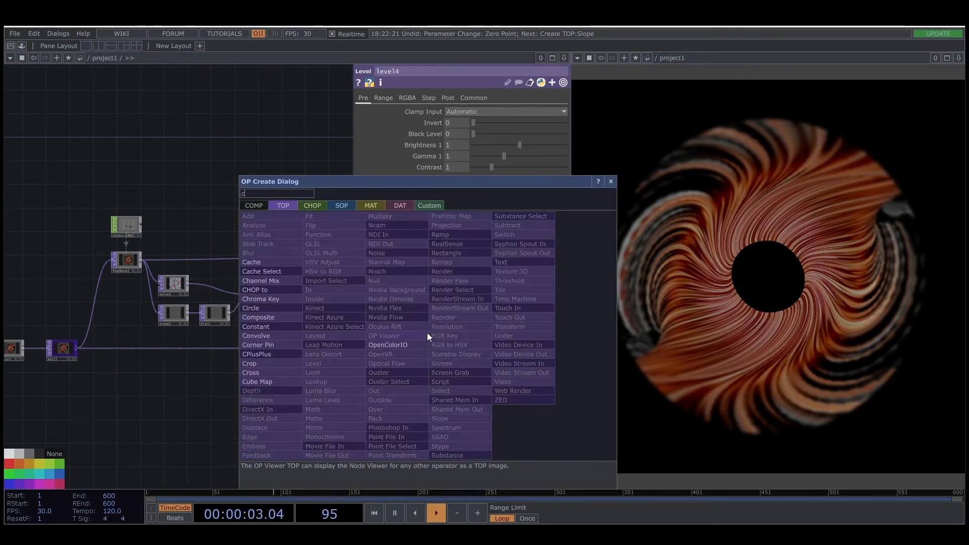
{"action": "left_click", "coordinate": [288, 315]}
{"action": "left_click", "coordinate": [426, 347]}
{"action": "left_click", "coordinate": [471, 155]}
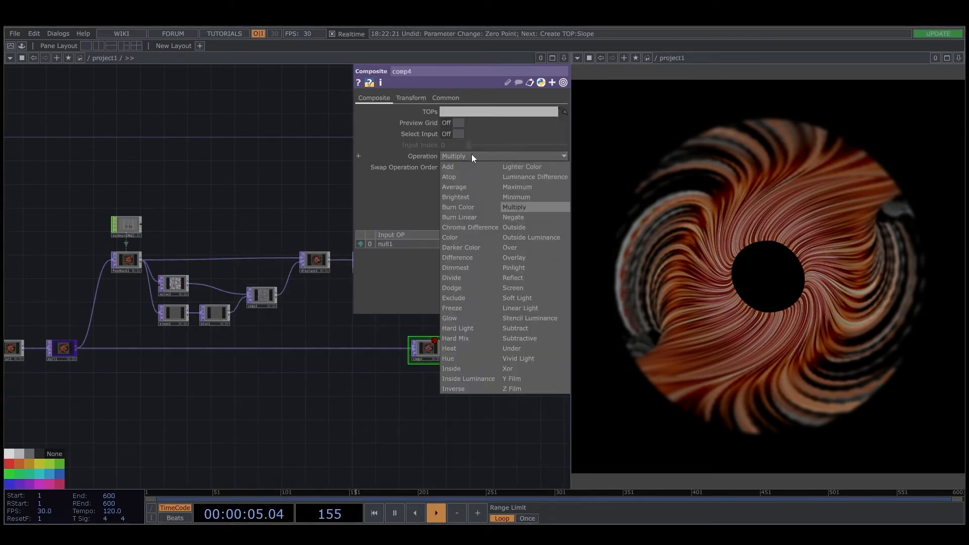
{"action": "left_click", "coordinate": [512, 188]}
{"action": "left_click_drag", "start_coordinate": [342, 294], "coordinate": [267, 300]}
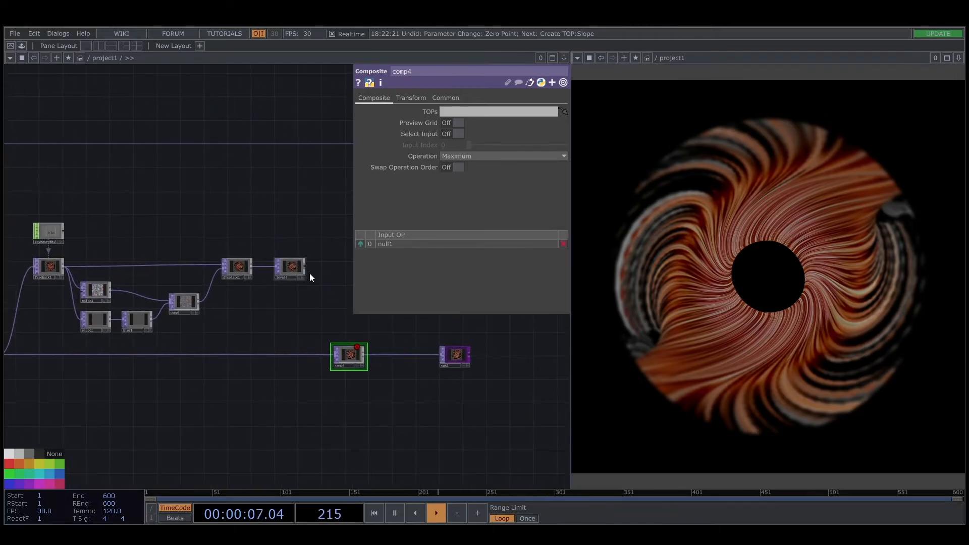
Connect level4 to comp4's second input and set feedback1's Target TOP to comp4.
{"action": "left_click_drag", "start_coordinate": [304, 266], "coordinate": [326, 356]}
{"action": "left_click_drag", "start_coordinate": [259, 318], "coordinate": [275, 319]}
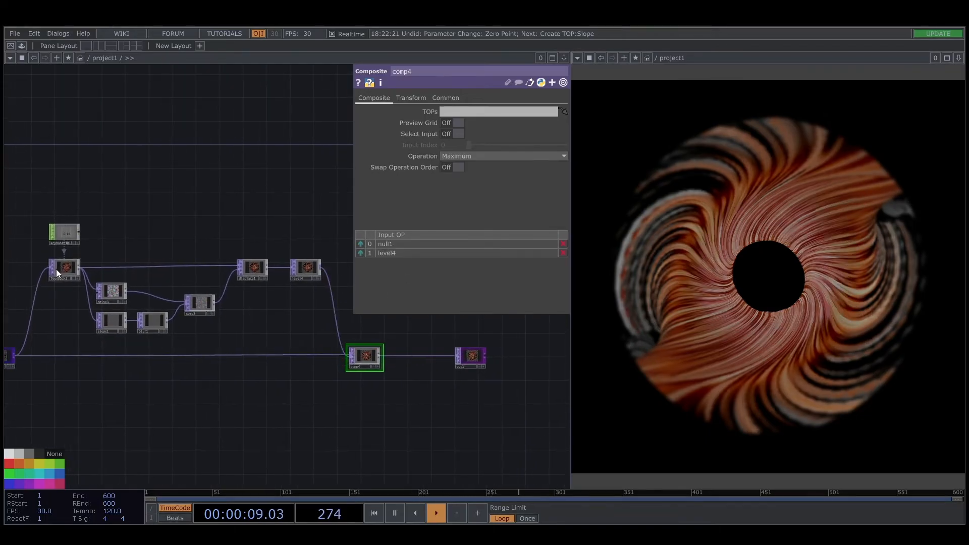
{"action": "left_click", "coordinate": [57, 273]}
{"action": "left_click_drag", "start_coordinate": [371, 356], "coordinate": [454, 112]}
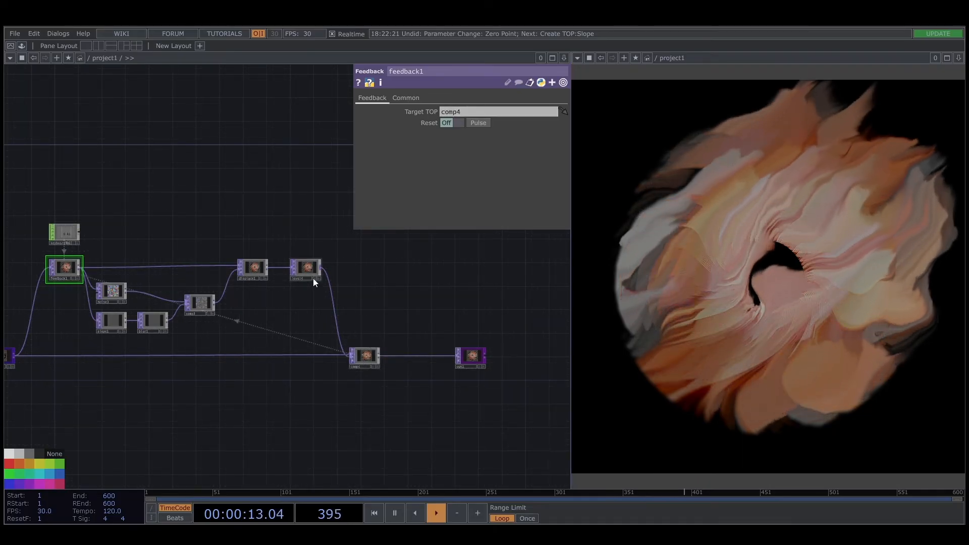
Set level4's post Opacity to 0.962 so the feedback trails fade out.
{"action": "left_click", "coordinate": [307, 264]}
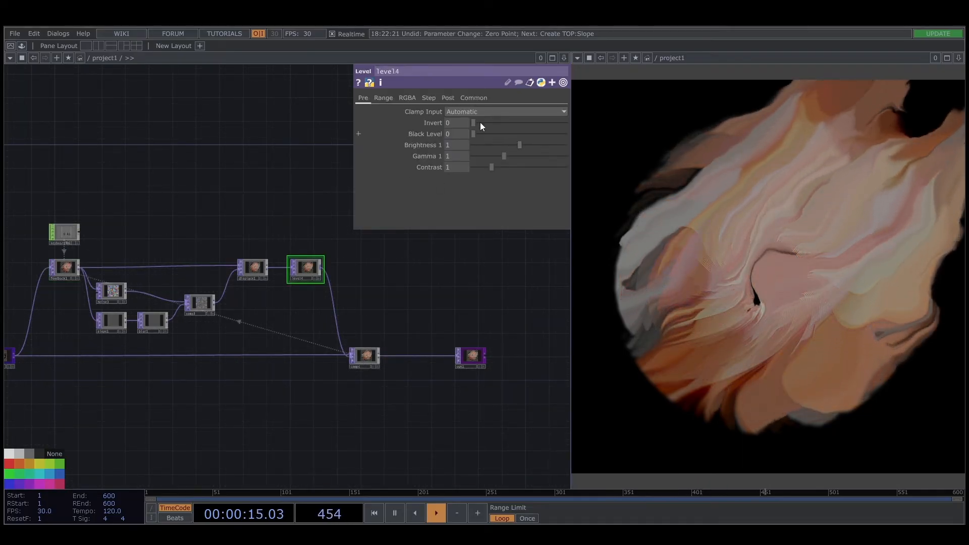
{"action": "left_click", "coordinate": [448, 97]}
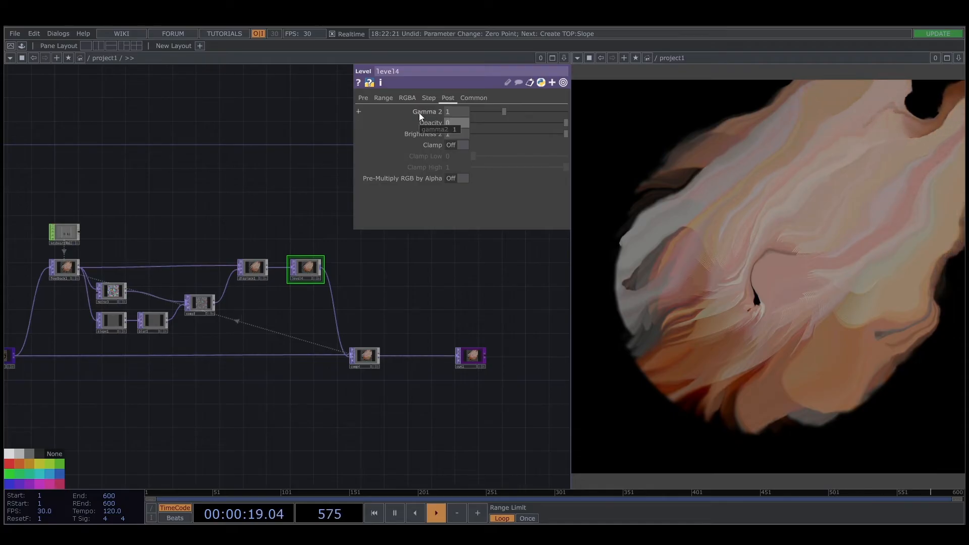
{"action": "type", "text": "0.9"}
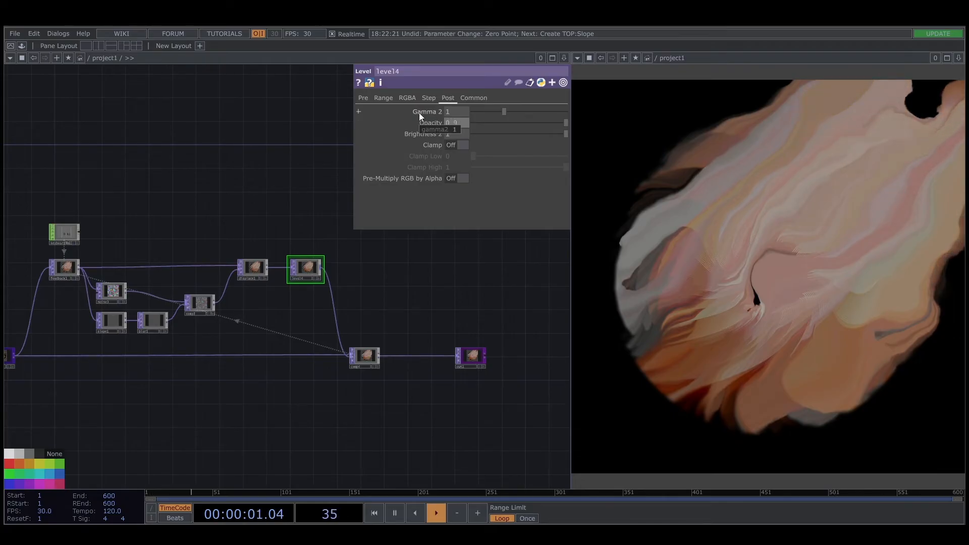
{"action": "type", "text": "62"}
{"action": "key", "text": "Return"}
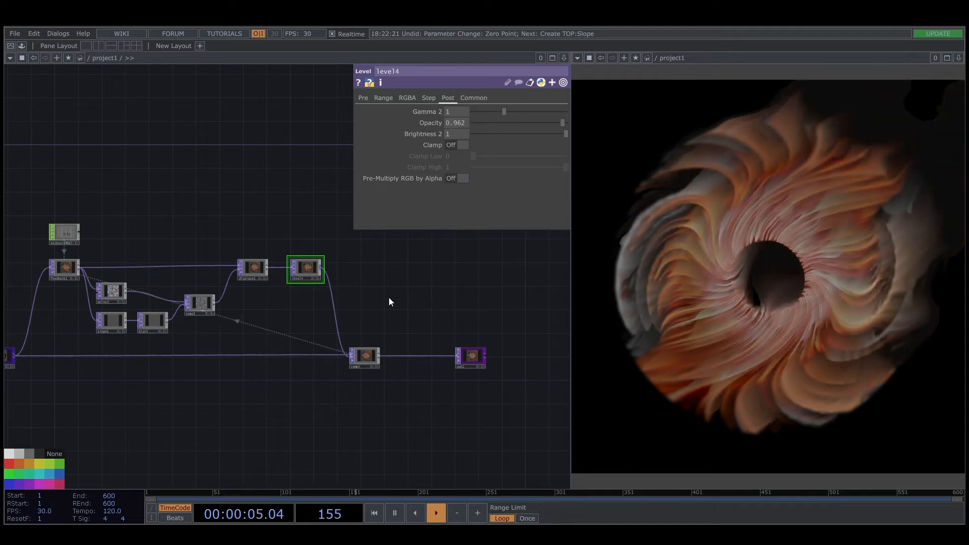
Animate geo1's Z rotation with the expression absTime.seconds * -5.
{"action": "left_click_drag", "start_coordinate": [234, 197], "coordinate": [454, 143]}
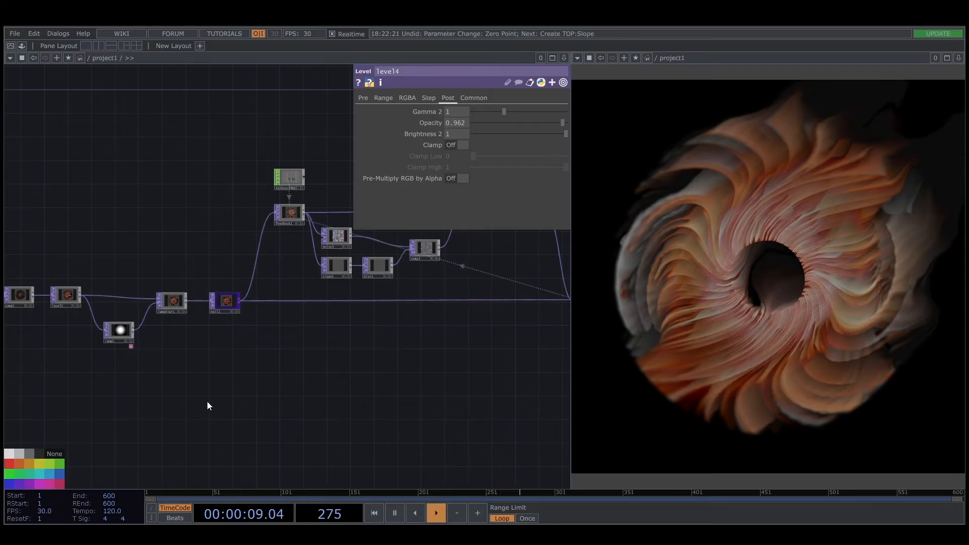
{"action": "left_click_drag", "start_coordinate": [29, 378], "coordinate": [400, 374]}
{"action": "left_click_drag", "start_coordinate": [281, 389], "coordinate": [324, 359]}
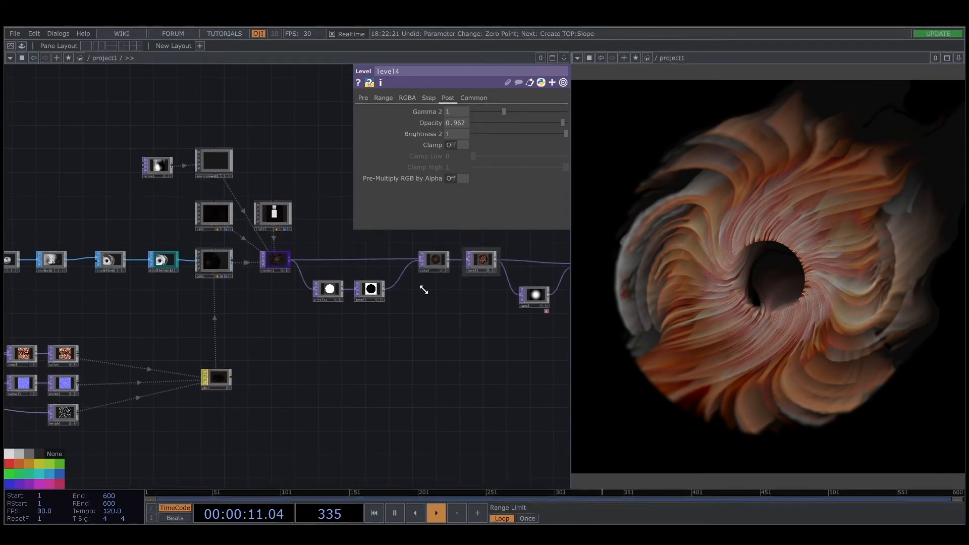
{"action": "left_click", "coordinate": [210, 256]}
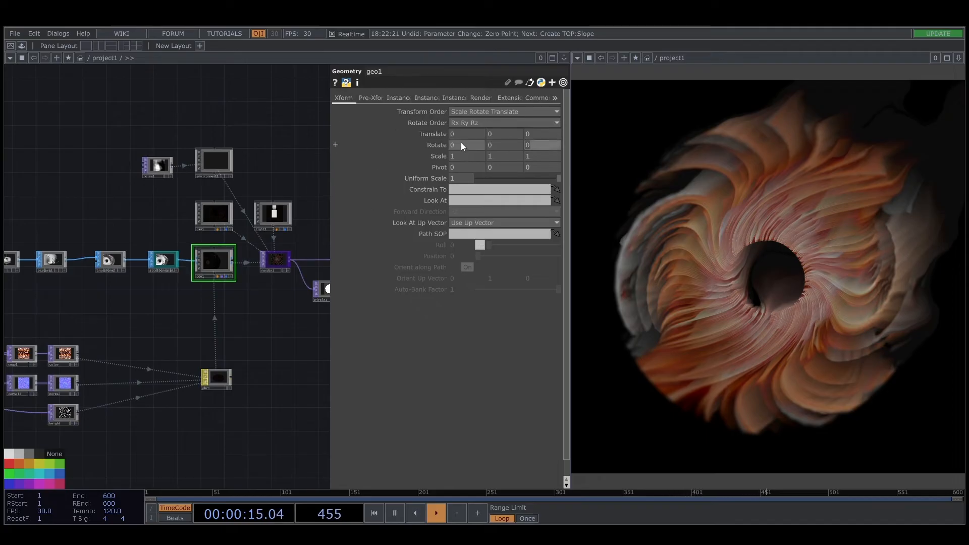
{"action": "middle_click_drag", "start_coordinate": [527, 148], "coordinate": [579, 152]}
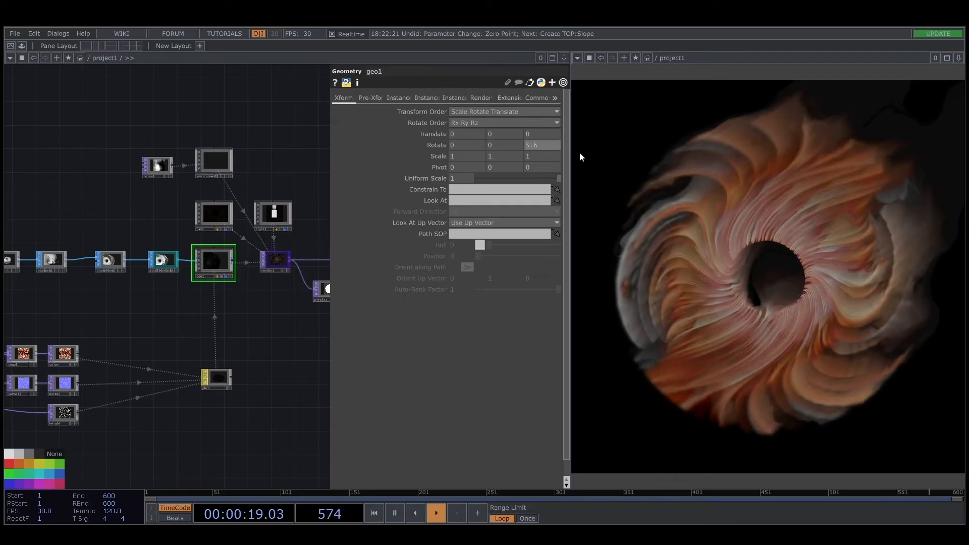
{"action": "type", "text": "a"}
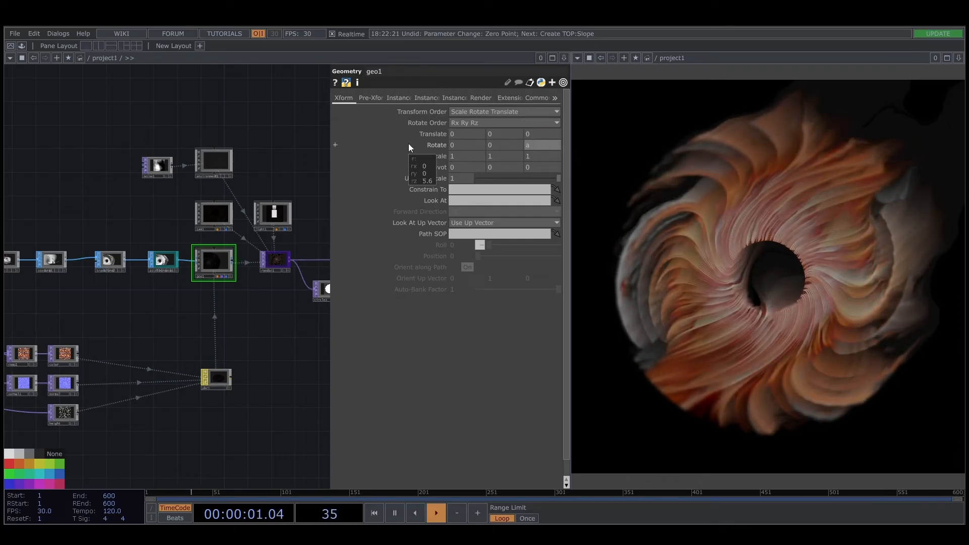
{"action": "type", "text": "bsTime"}
{"action": "type", "text": ".seconds"}
{"action": "type", "text": " *"}
{"action": "type", "text": "-5"}
{"action": "key", "text": "Return"}
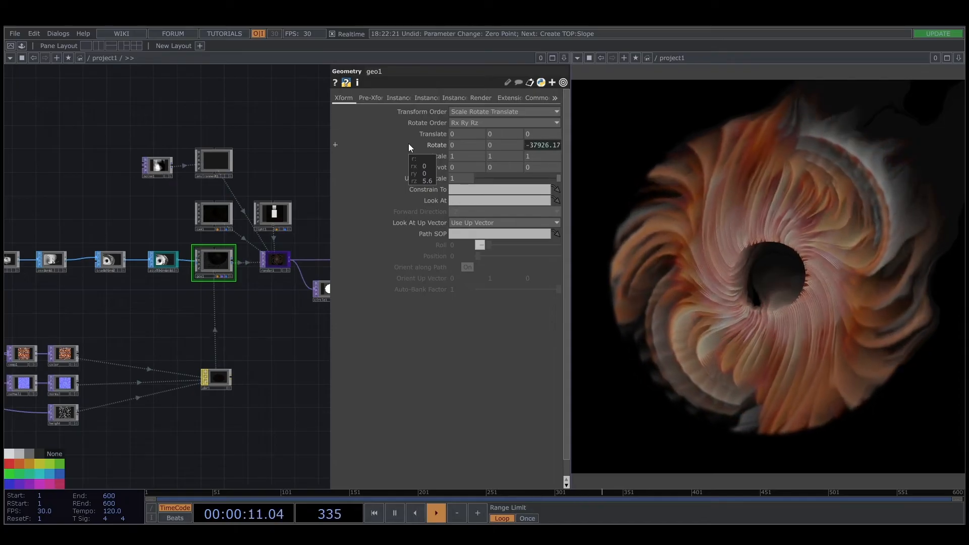
{"action": "key", "text": "p"}
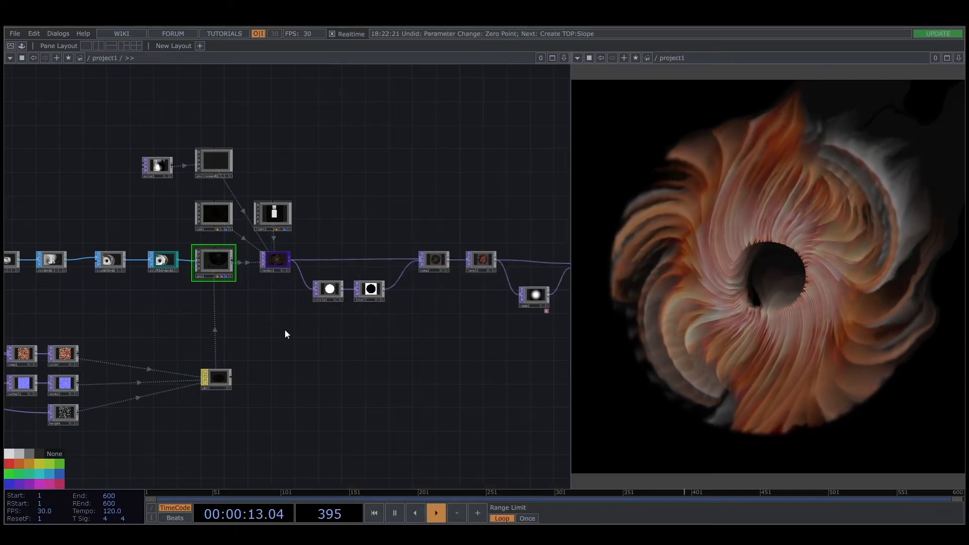
Animate noise2's Translate 4D with the expression absTime.seconds * 0.1.
{"action": "left_click_drag", "start_coordinate": [353, 326], "coordinate": [520, 216]}
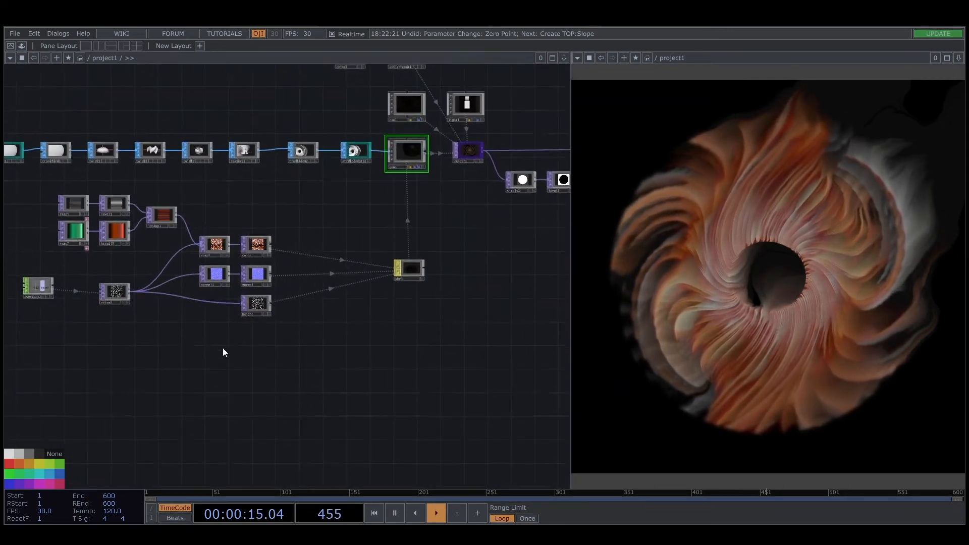
{"action": "left_click", "coordinate": [209, 286]}
{"action": "key", "text": "p"}
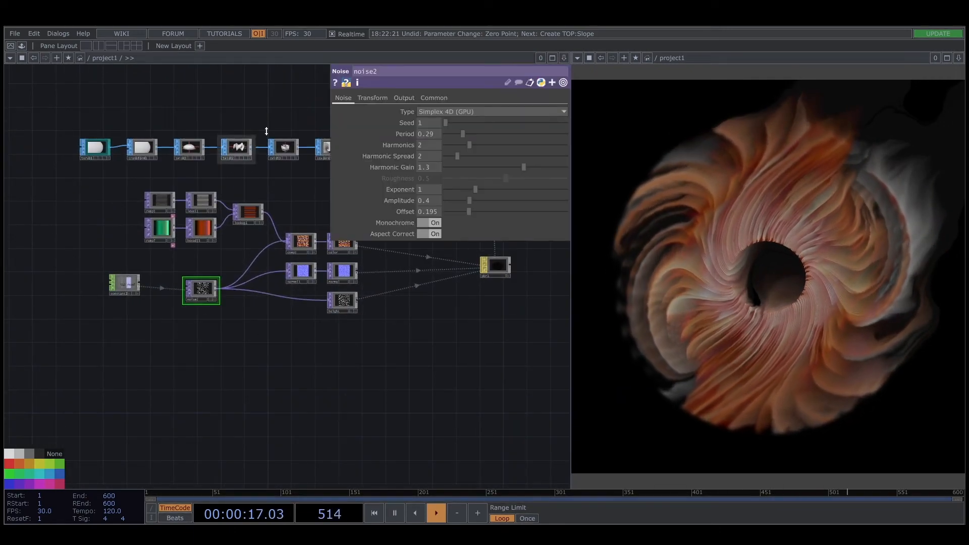
{"action": "left_click", "coordinate": [374, 97]}
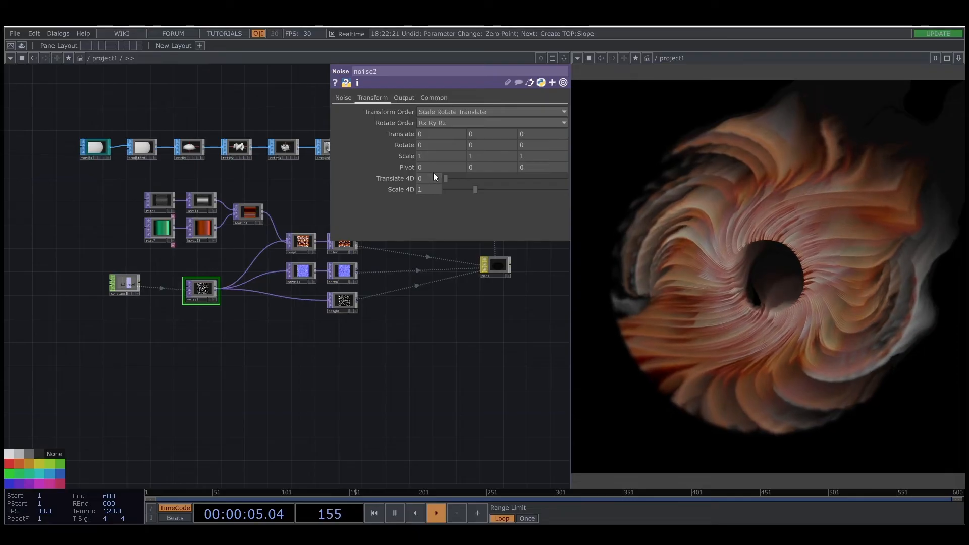
{"action": "type", "text": "absT"}
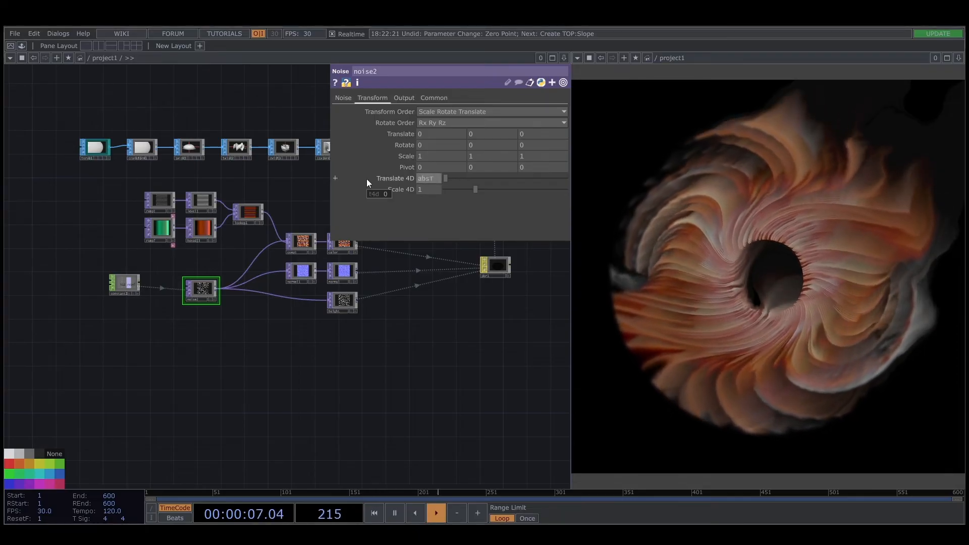
{"action": "type", "text": "ime *"}
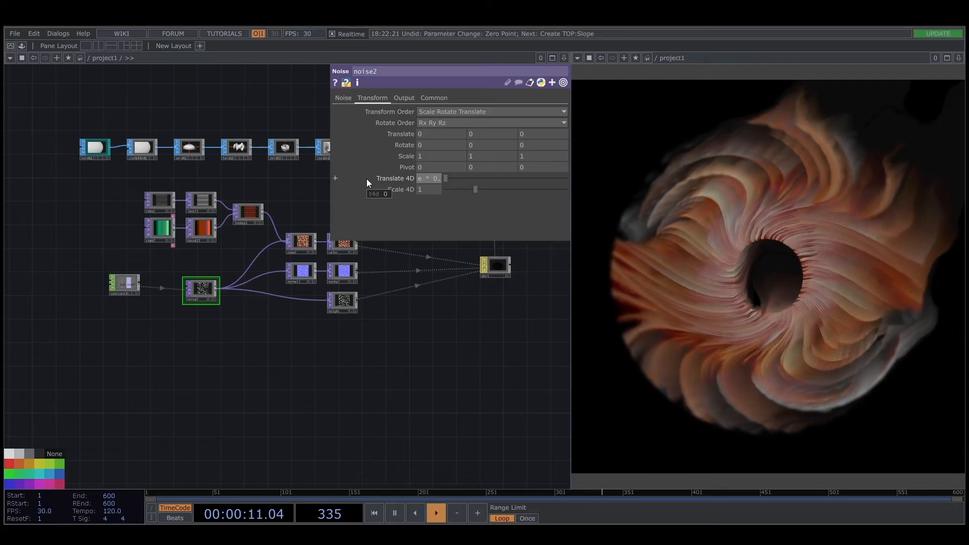
{"action": "key", "text": "Return"}
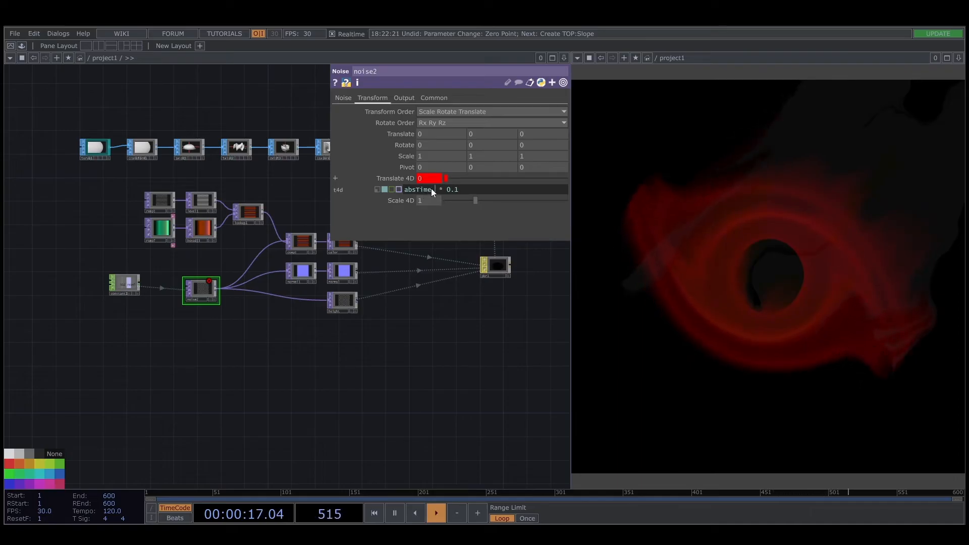
{"action": "type", "text": "econds"}
{"action": "key", "text": "Return"}
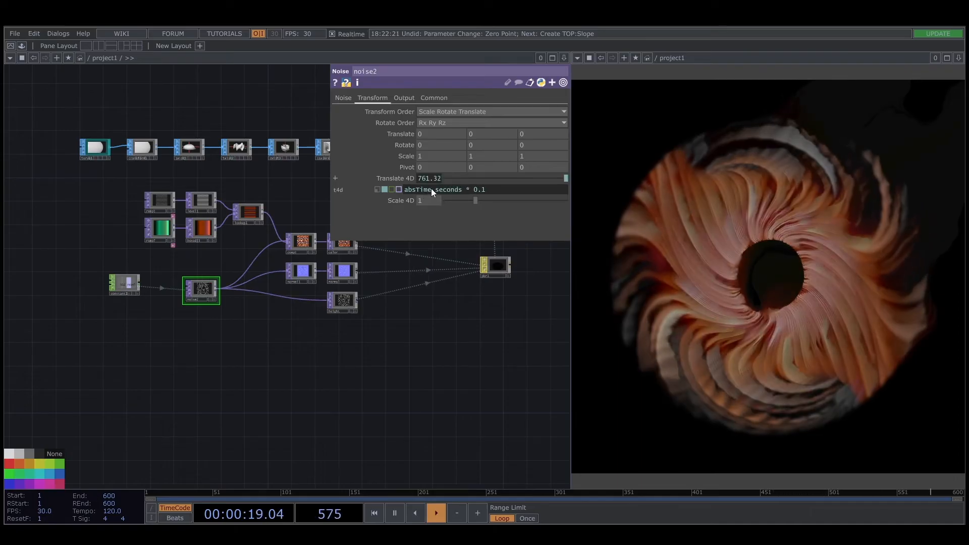
Insert a Level TOP on the wire between comp4 and out1 at the end of the network.
{"action": "scroll", "coordinate": [436, 415], "scroll_direction": "down", "scroll_amount": 2}
{"action": "left_click_drag", "start_coordinate": [394, 413], "coordinate": [260, 422]}
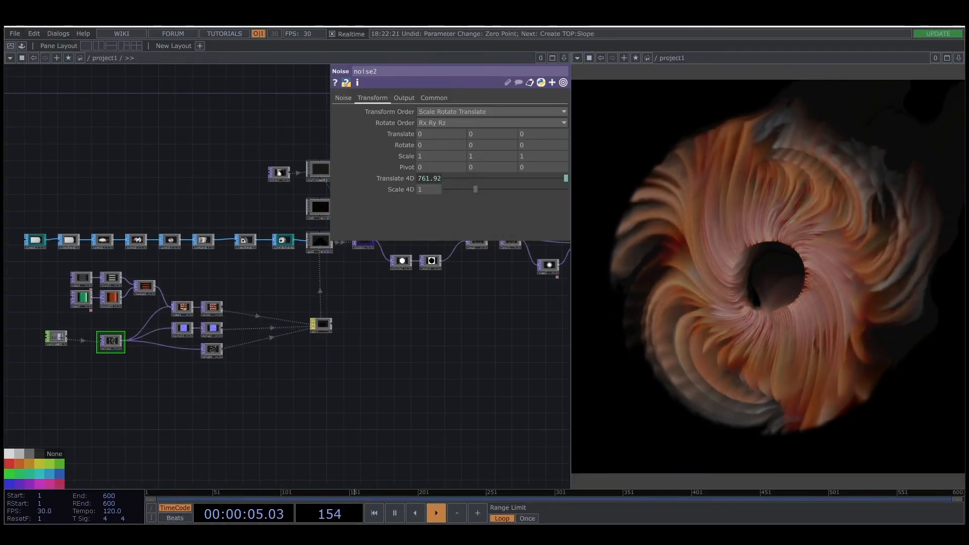
{"action": "left_click_drag", "start_coordinate": [437, 329], "coordinate": [223, 372]}
{"action": "left_click_drag", "start_coordinate": [462, 377], "coordinate": [415, 386]}
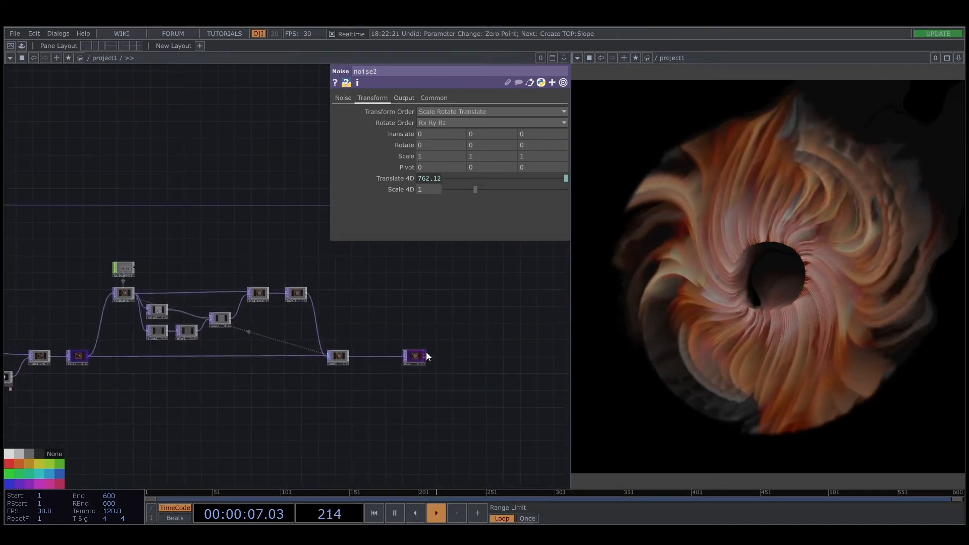
{"action": "scroll", "coordinate": [425, 352], "scroll_direction": "up", "scroll_amount": 4}
{"action": "scroll", "coordinate": [255, 376], "scroll_direction": "up", "scroll_amount": 2}
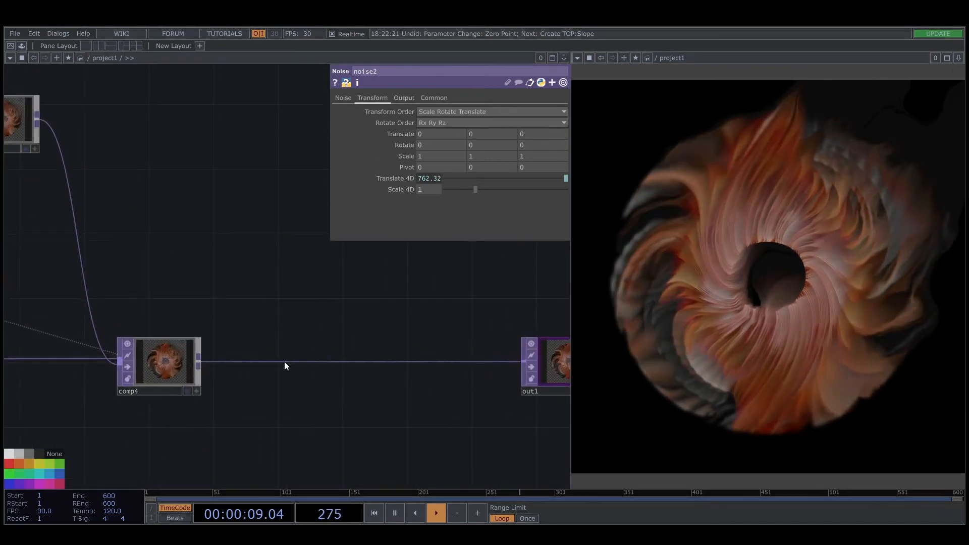
{"action": "right_click", "coordinate": [278, 358]}
{"action": "left_click", "coordinate": [272, 362]}
{"action": "right_click", "coordinate": [272, 362]}
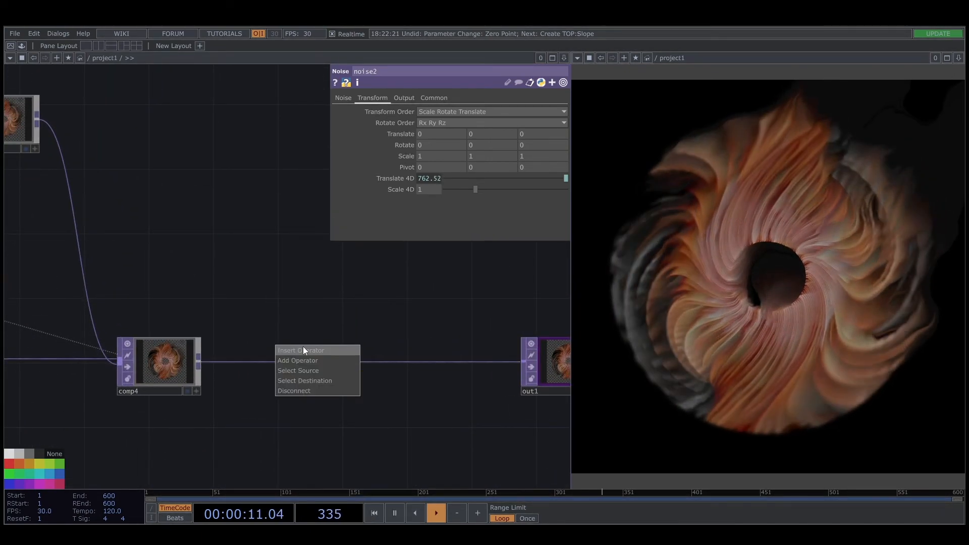
{"action": "left_click", "coordinate": [303, 347]}
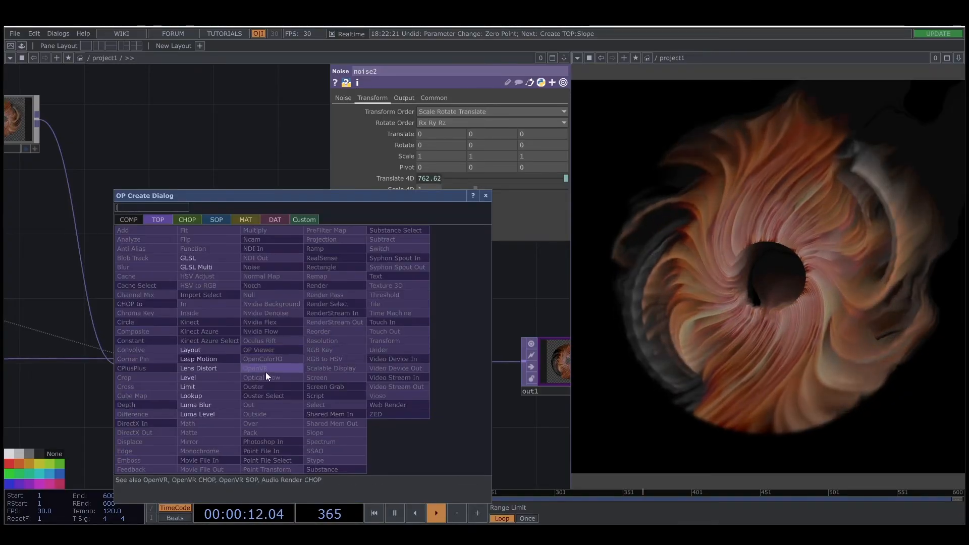
{"action": "left_click", "coordinate": [202, 377]}
{"action": "left_click", "coordinate": [292, 366]}
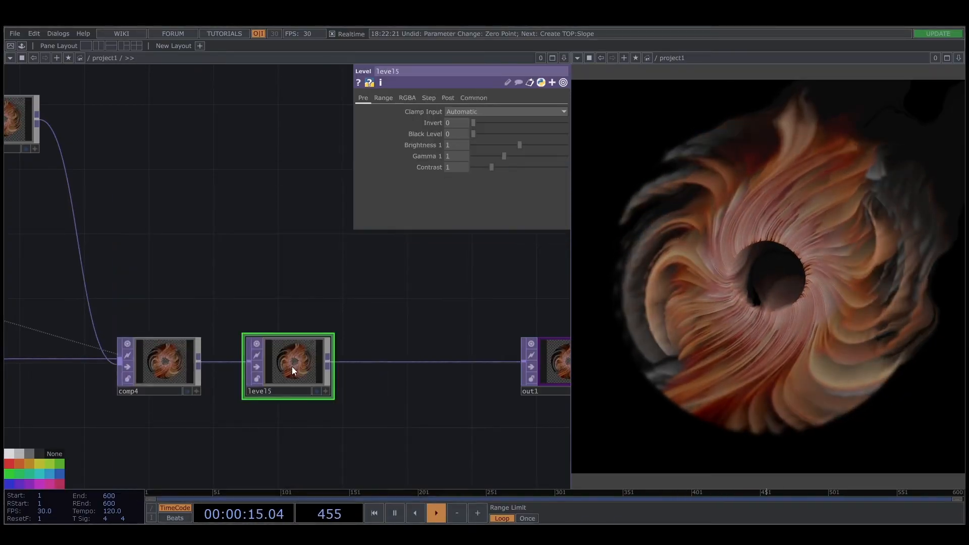
Set level5's Brightness 1 to 1.09, Gamma 1 to 1.17 and Contrast to 1.5.
{"action": "scroll", "coordinate": [252, 373], "scroll_direction": "down", "scroll_amount": 3}
{"action": "scroll", "coordinate": [298, 356], "scroll_direction": "up", "scroll_amount": 5}
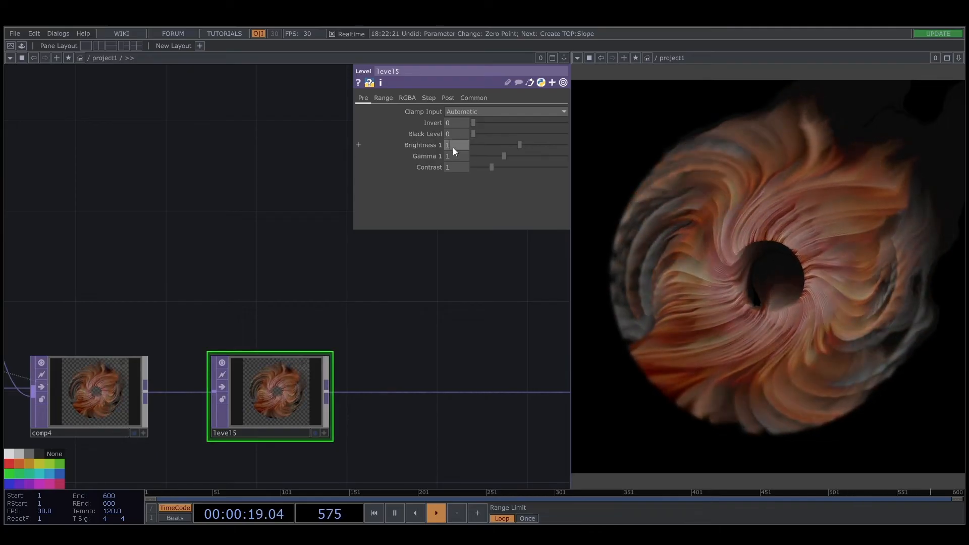
{"action": "type", "text": ".09"}
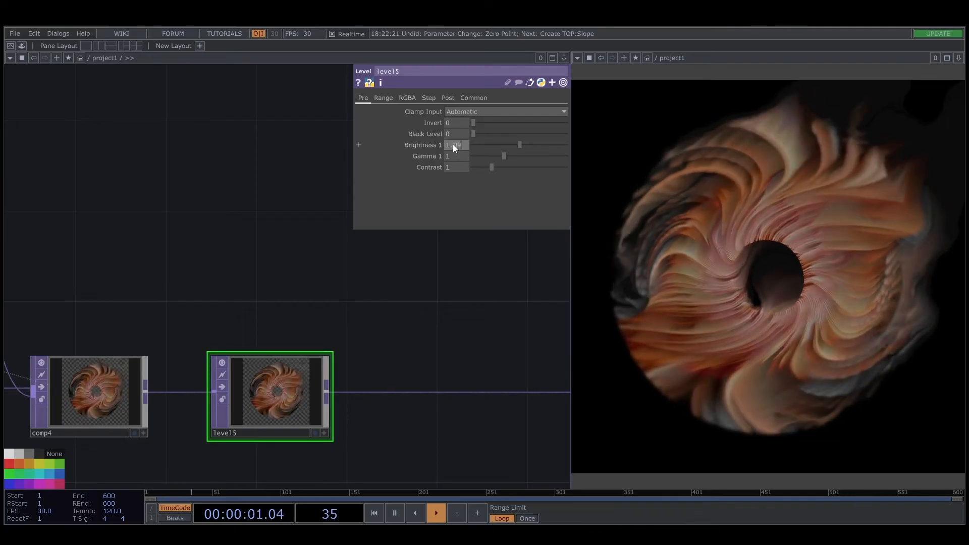
{"action": "left_click", "coordinate": [465, 156]}
{"action": "type", "text": ".1"}
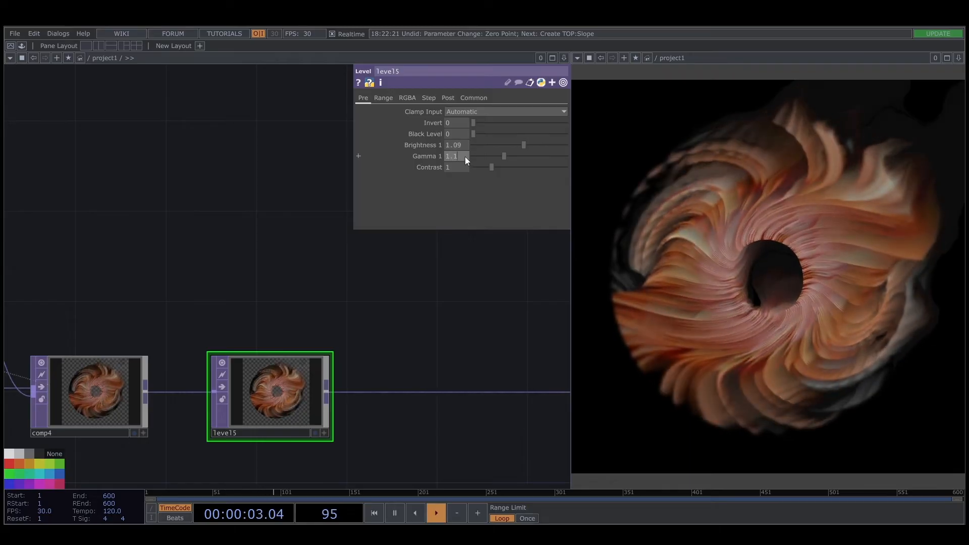
{"action": "type", "text": "7"}
{"action": "key", "text": "Return"}
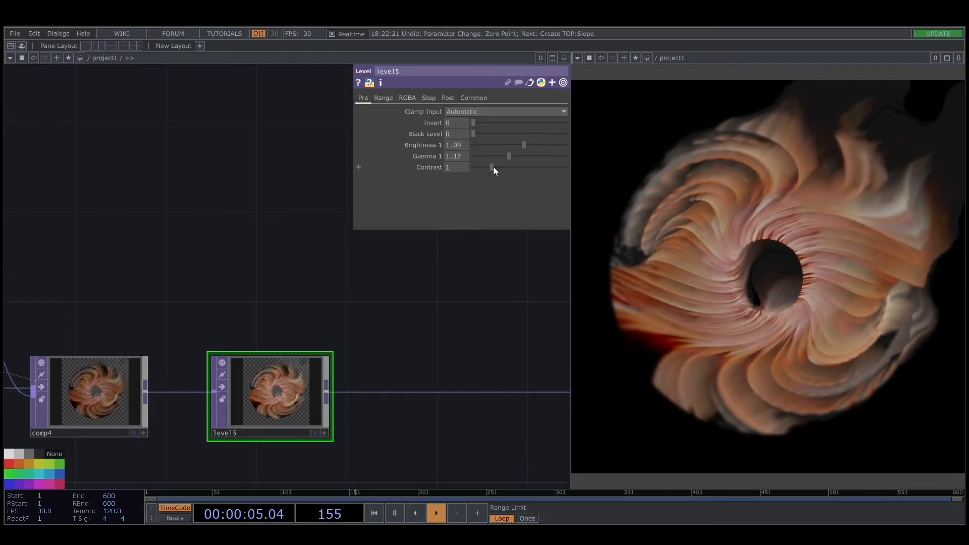
{"action": "left_click_drag", "start_coordinate": [493, 167], "coordinate": [498, 168]}
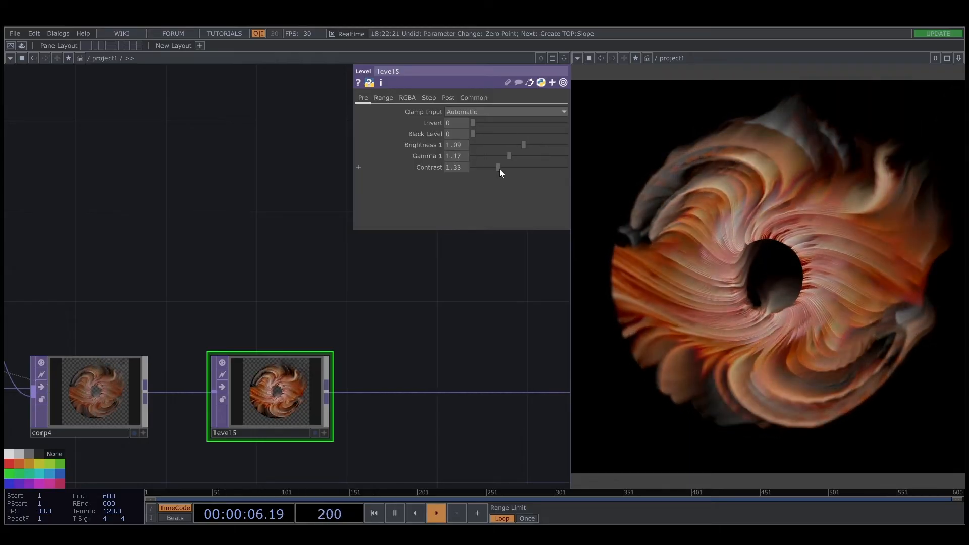
{"action": "left_click", "coordinate": [452, 168]}
{"action": "type", "text": "1.5"}
{"action": "key", "text": "Return"}
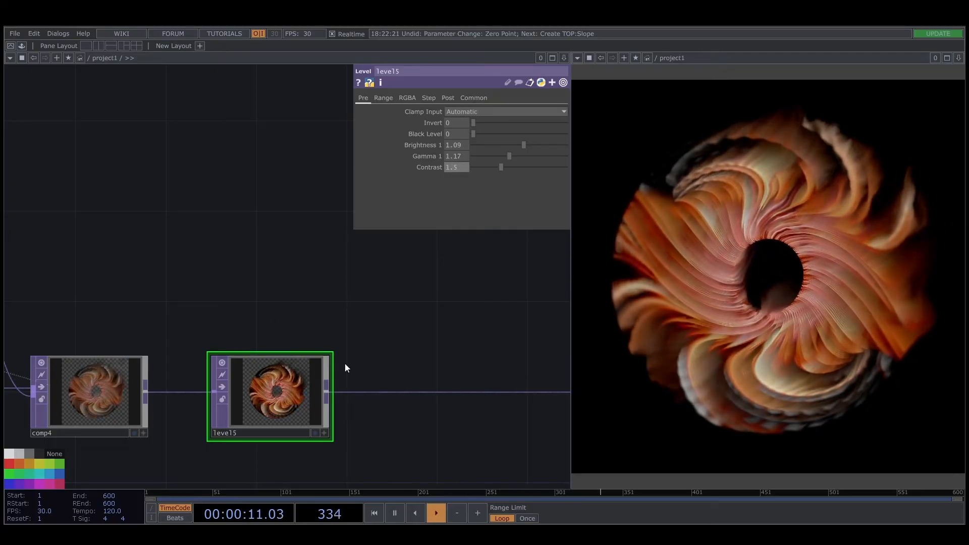
Space out the end of the chain by shifting level5 slightly away from comp4 and moving out1 farther along.
{"action": "scroll", "coordinate": [228, 316], "scroll_direction": "down", "scroll_amount": 3}
{"action": "left_click_drag", "start_coordinate": [227, 308], "coordinate": [232, 280]}
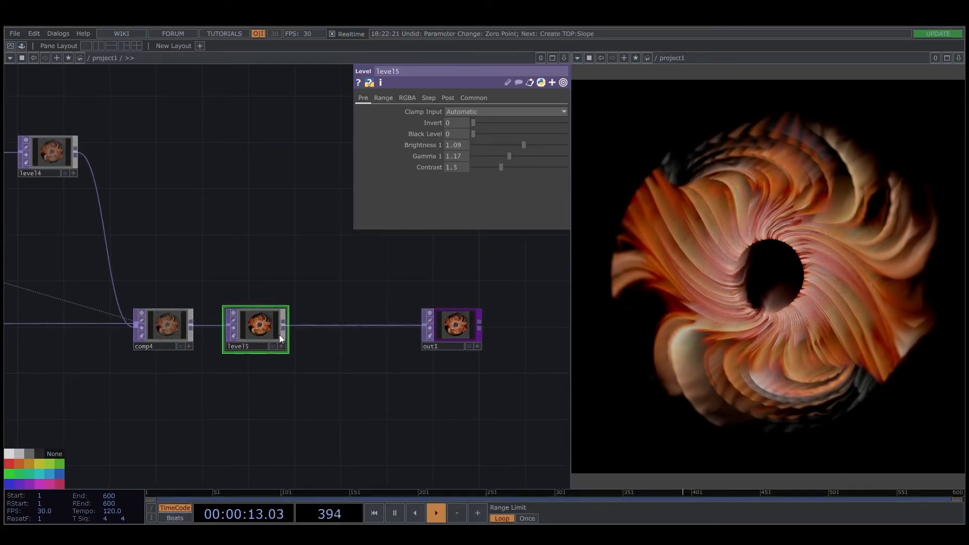
{"action": "left_click_drag", "start_coordinate": [281, 339], "coordinate": [315, 339]}
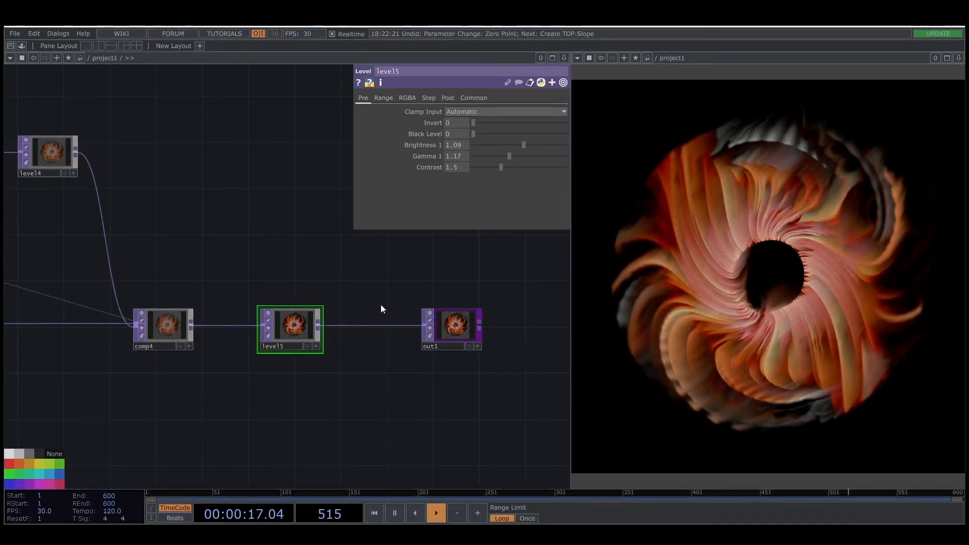
{"action": "left_click_drag", "start_coordinate": [297, 329], "coordinate": [273, 329]}
{"action": "left_click_drag", "start_coordinate": [452, 327], "coordinate": [509, 327]}
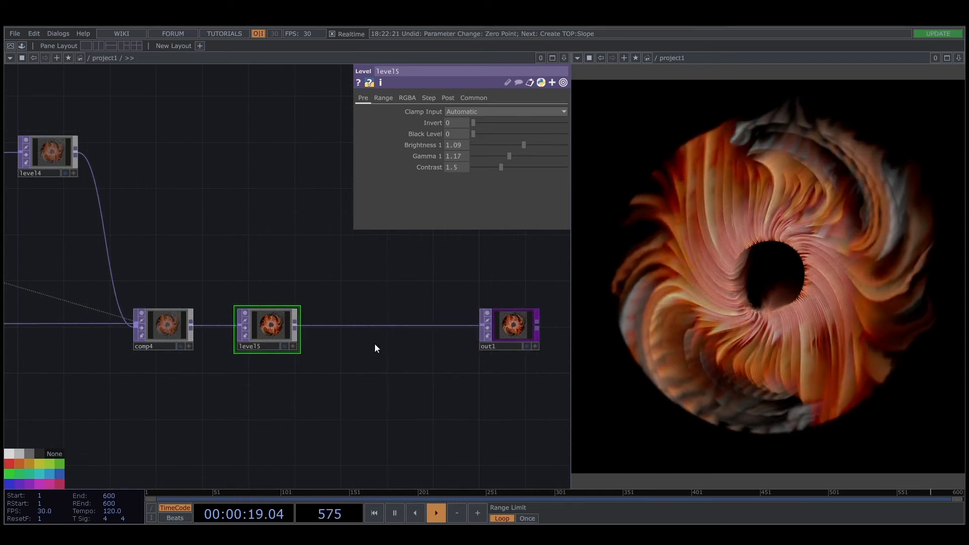
Insert an HSV Adjust TOP on the wire between level5 and out1.
{"action": "right_click", "coordinate": [338, 326]}
{"action": "left_click", "coordinate": [353, 316]}
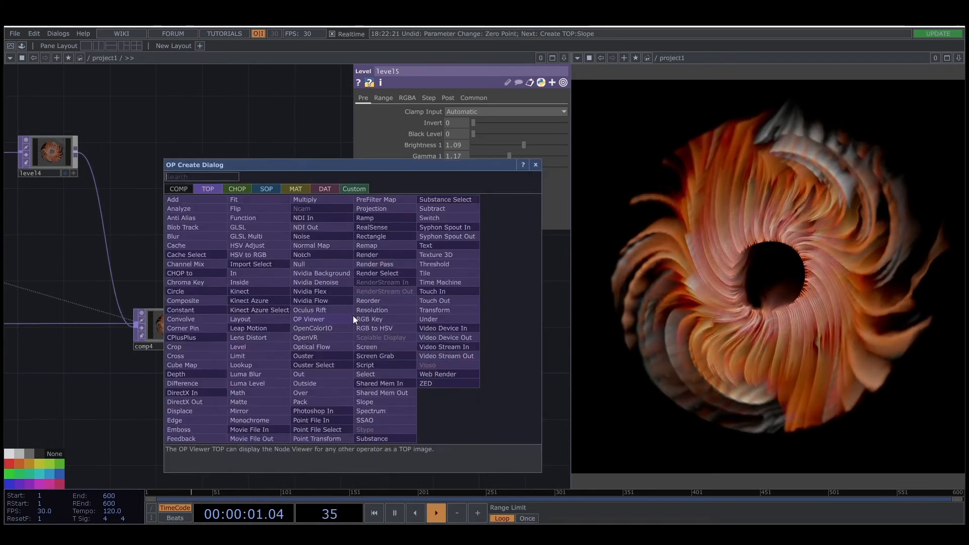
{"action": "left_click", "coordinate": [255, 249]}
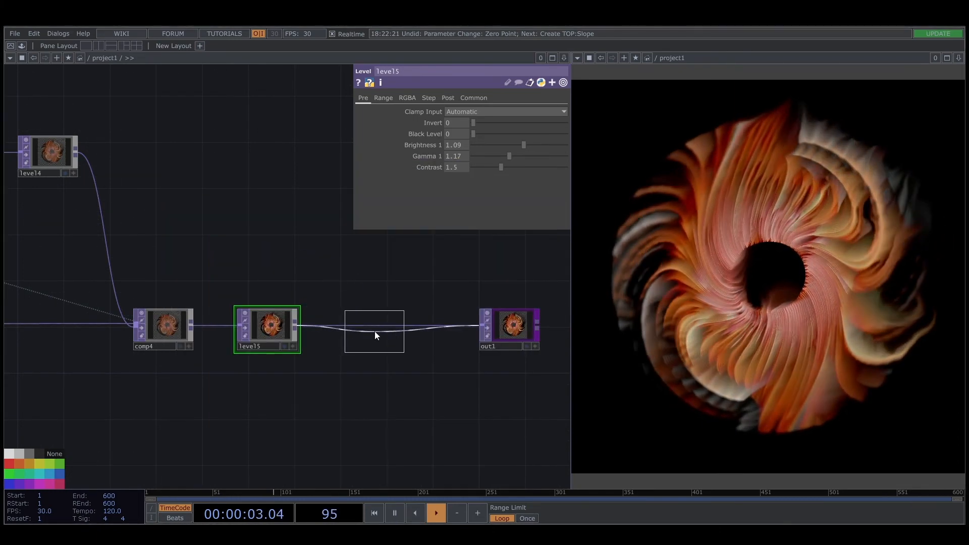
{"action": "left_click", "coordinate": [374, 331]}
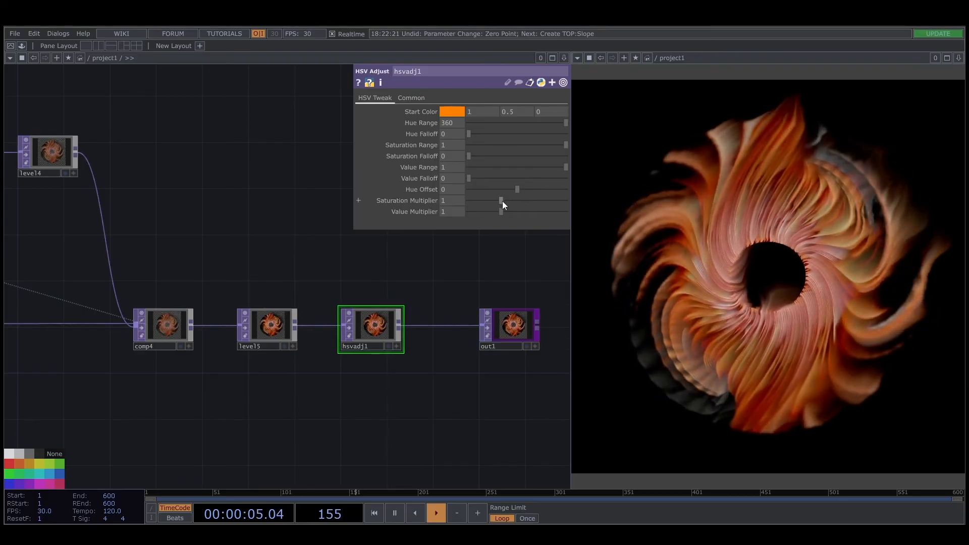
Set hsvadj1's Saturation Multiplier to 1.26 and Value Multiplier to 1.08.
{"action": "left_click_drag", "start_coordinate": [501, 201], "coordinate": [506, 204]}
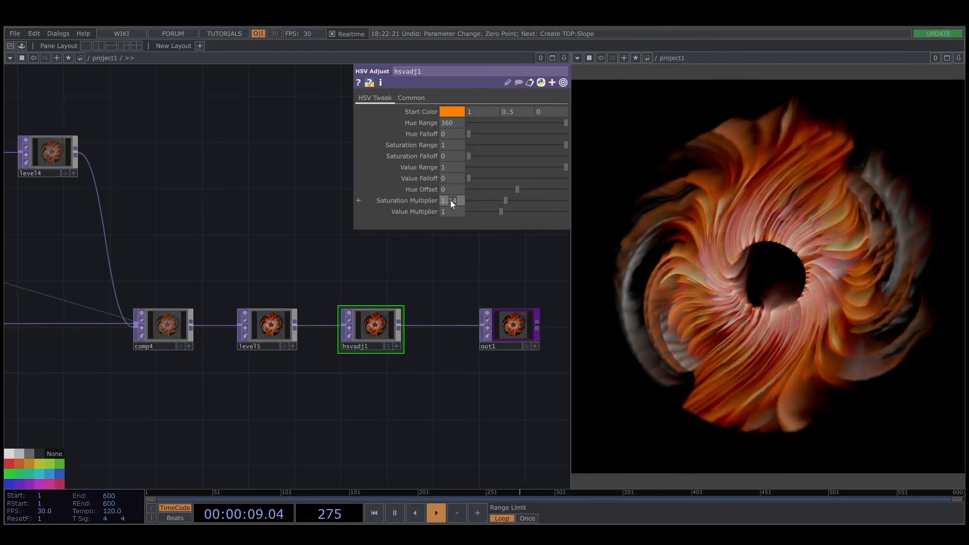
{"action": "type", "text": "26"}
{"action": "key", "text": "Return"}
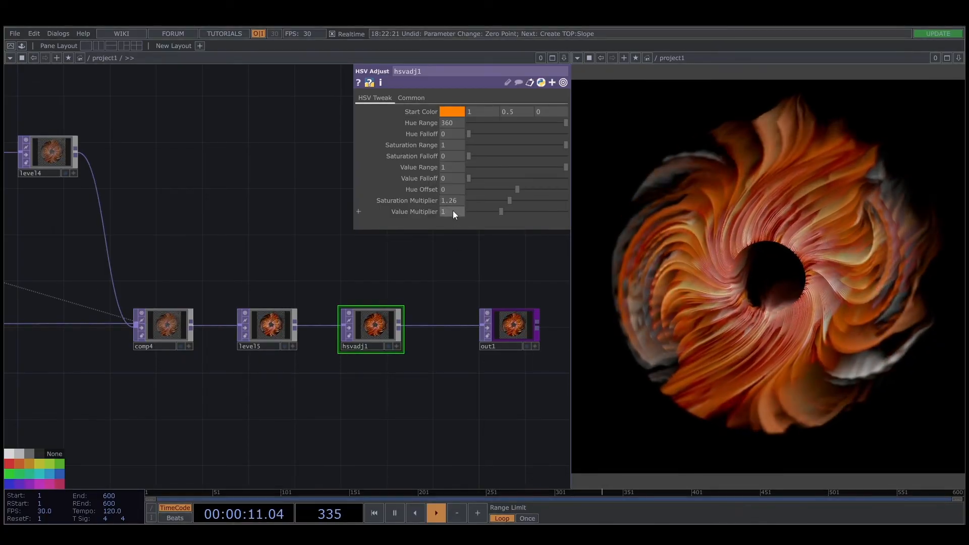
{"action": "left_click_drag", "start_coordinate": [502, 211], "coordinate": [504, 213]}
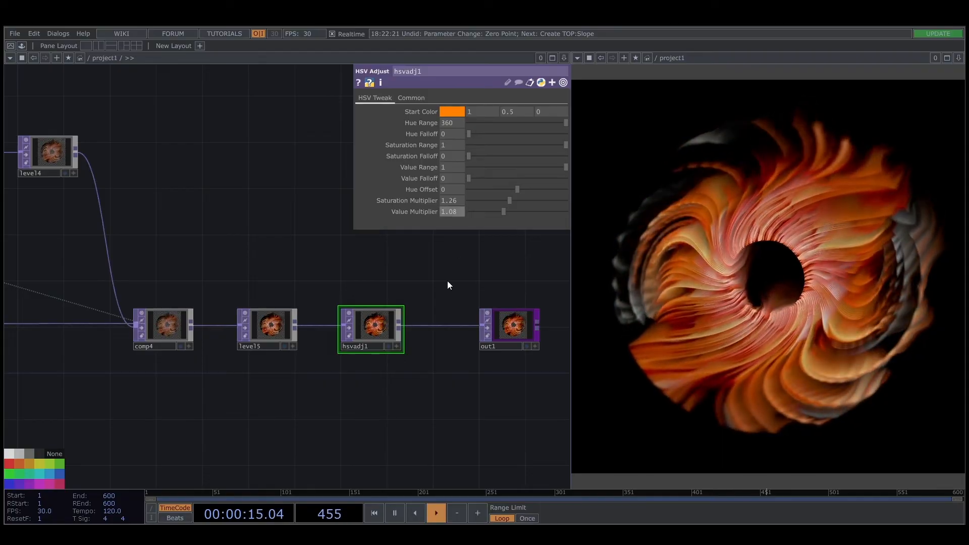
Review the whole network from the output chain back to the render section and the feedback loop's displace1.
{"action": "scroll", "coordinate": [365, 417], "scroll_direction": "down", "scroll_amount": 2}
{"action": "left_click_drag", "start_coordinate": [275, 413], "coordinate": [519, 382]}
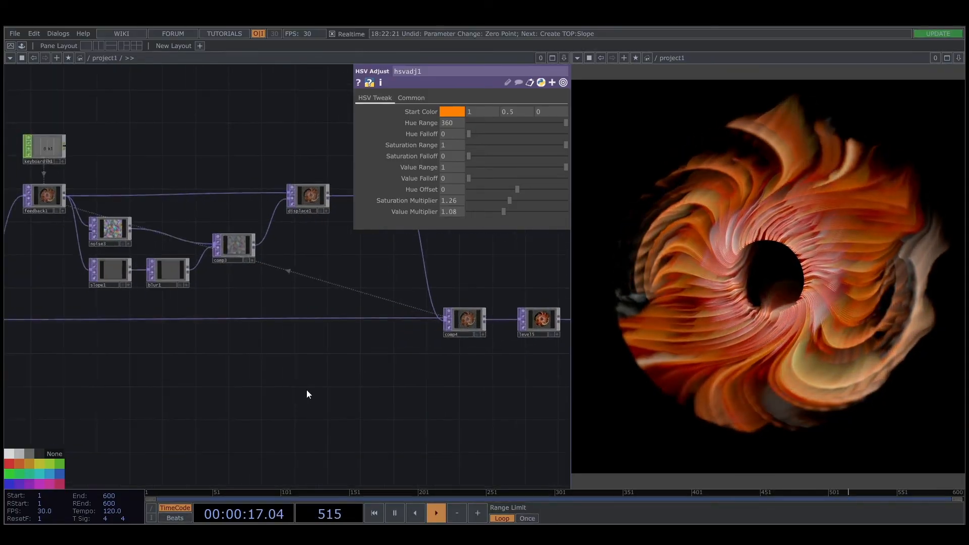
{"action": "scroll", "coordinate": [307, 391], "scroll_direction": "down", "scroll_amount": 3}
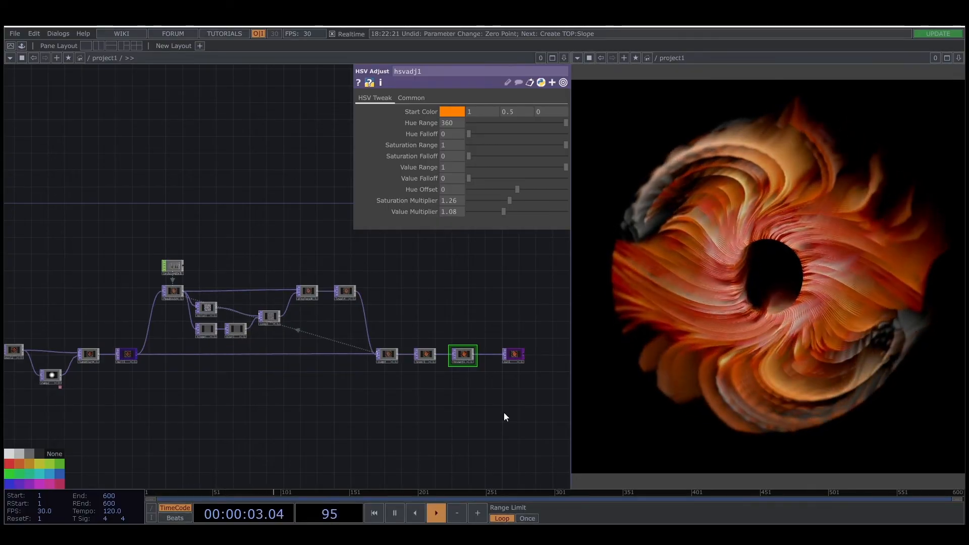
{"action": "scroll", "coordinate": [313, 412], "scroll_direction": "down", "scroll_amount": 3}
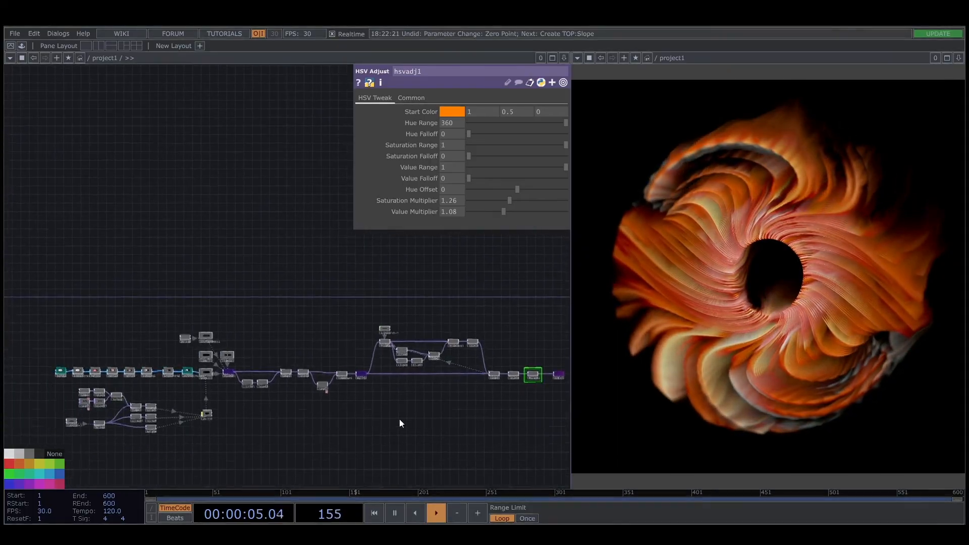
{"action": "scroll", "coordinate": [335, 379], "scroll_direction": "up", "scroll_amount": 5}
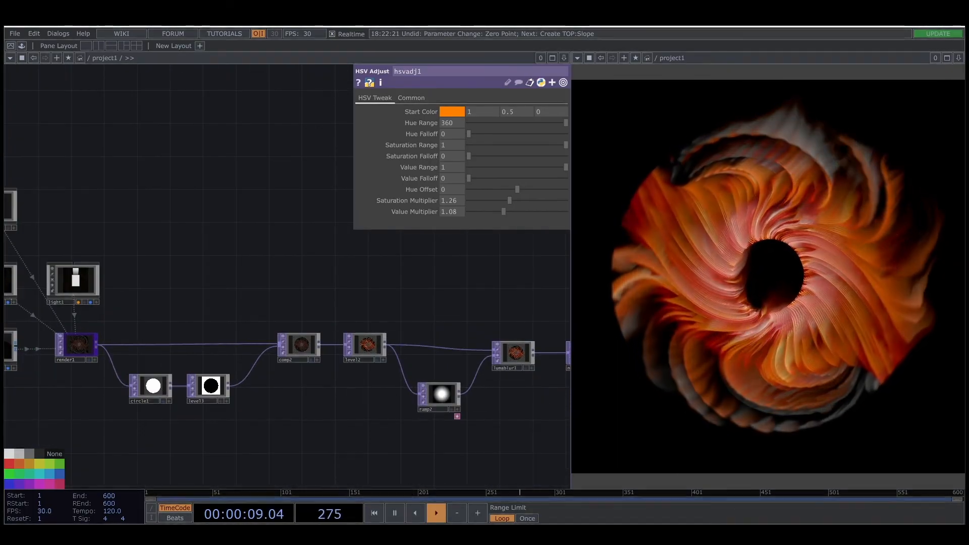
{"action": "left_click_drag", "start_coordinate": [281, 439], "coordinate": [466, 215]}
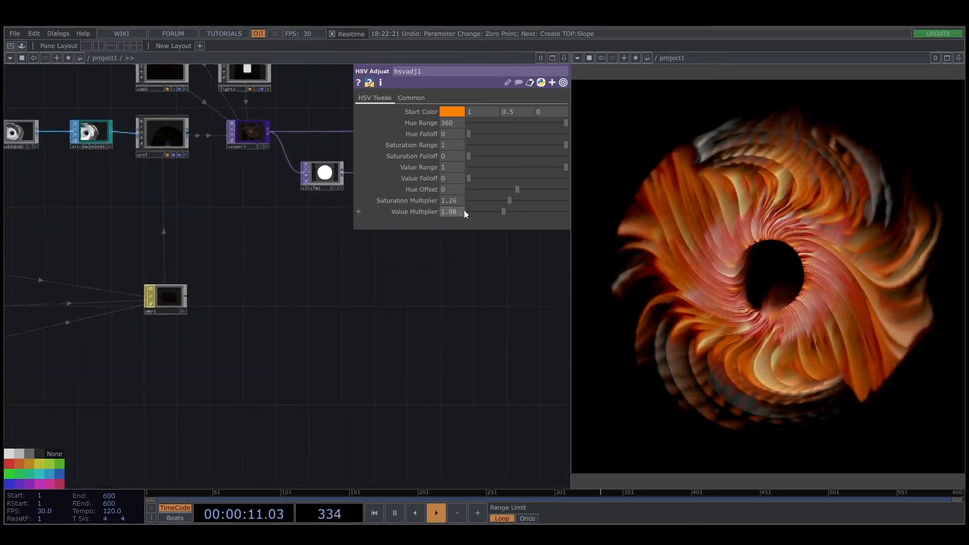
{"action": "left_click_drag", "start_coordinate": [316, 318], "coordinate": [262, 346]}
{"action": "left_click_drag", "start_coordinate": [439, 269], "coordinate": [287, 347]}
{"action": "left_click_drag", "start_coordinate": [548, 317], "coordinate": [231, 444]}
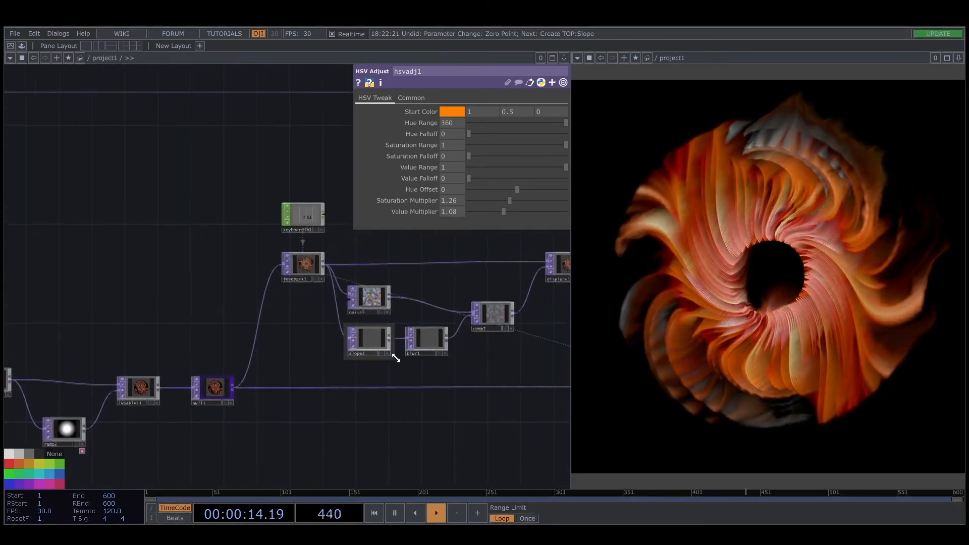
{"action": "left_click_drag", "start_coordinate": [479, 280], "coordinate": [382, 296]}
{"action": "left_click", "coordinate": [470, 281]}
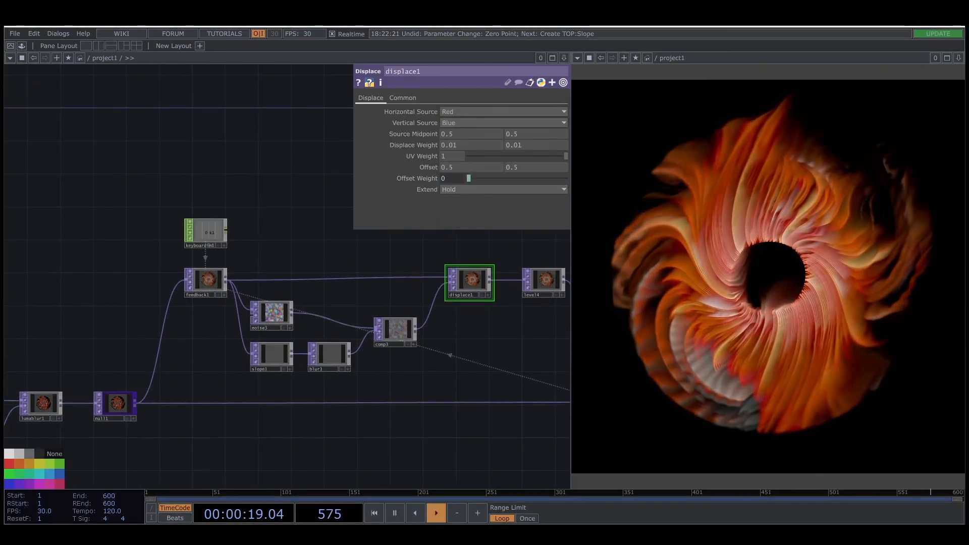
Add the 03_Glow component from the Patreon folder of My Components above the keyboard input node and look inside it.
{"action": "left_click", "coordinate": [22, 46]}
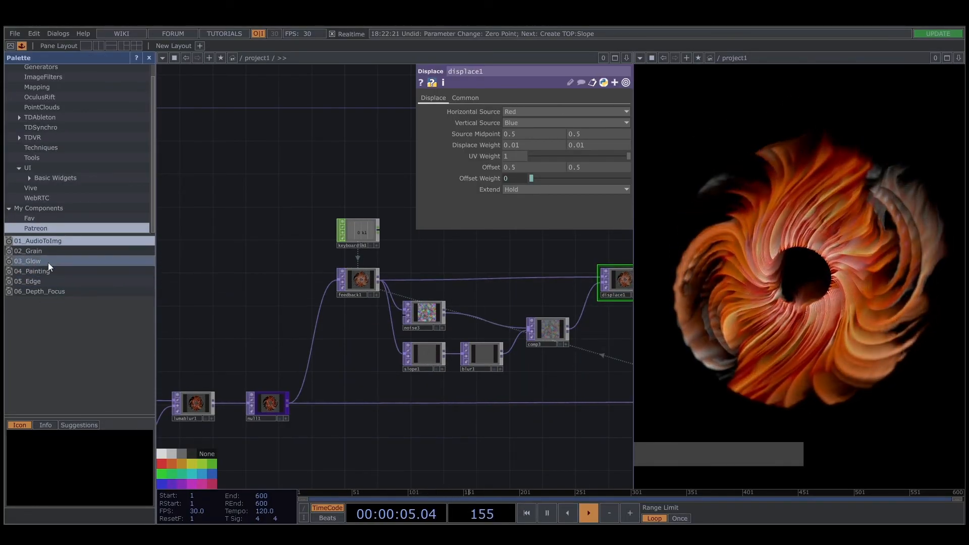
{"action": "left_click_drag", "start_coordinate": [35, 261], "coordinate": [384, 426]}
{"action": "left_click", "coordinate": [147, 57]}
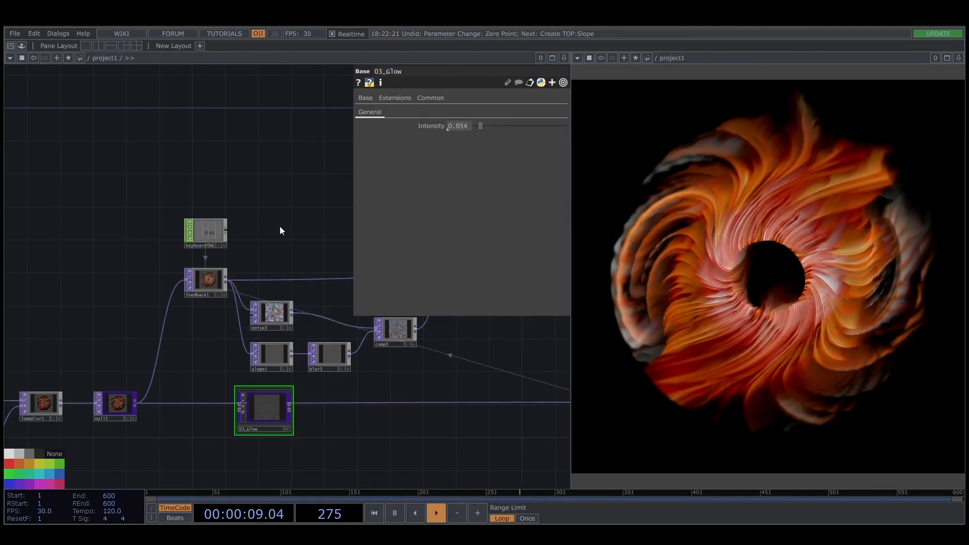
{"action": "left_click_drag", "start_coordinate": [273, 389], "coordinate": [260, 337]}
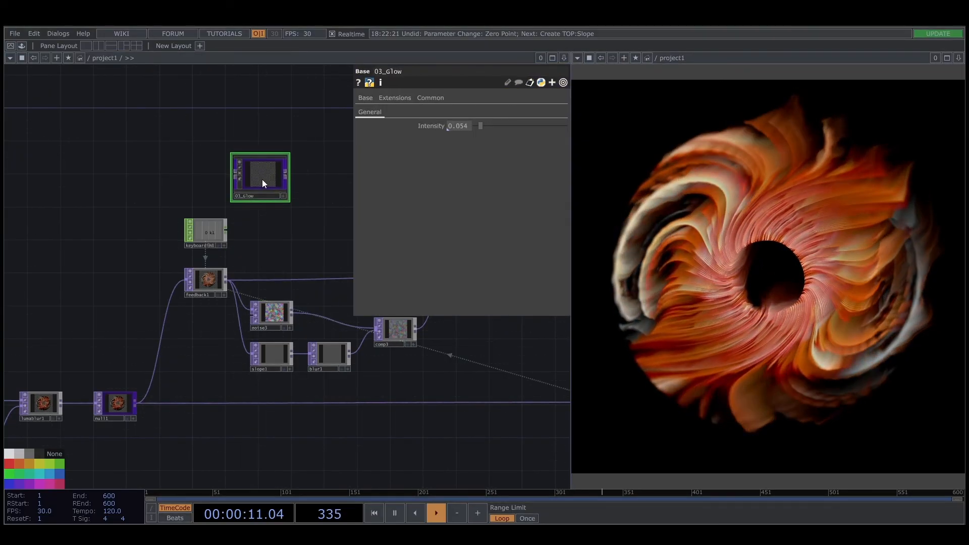
{"action": "key", "text": "i"}
{"action": "key", "text": "p"}
{"action": "scroll", "coordinate": [87, 242], "scroll_direction": "up", "scroll_amount": 5}
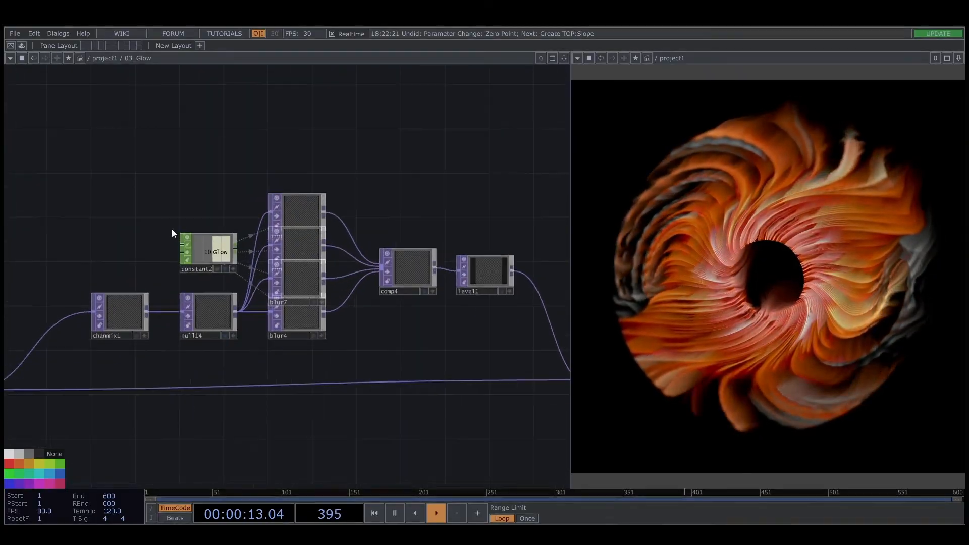
{"action": "key", "text": "u"}
{"action": "scroll", "coordinate": [282, 275], "scroll_direction": "down", "scroll_amount": 2}
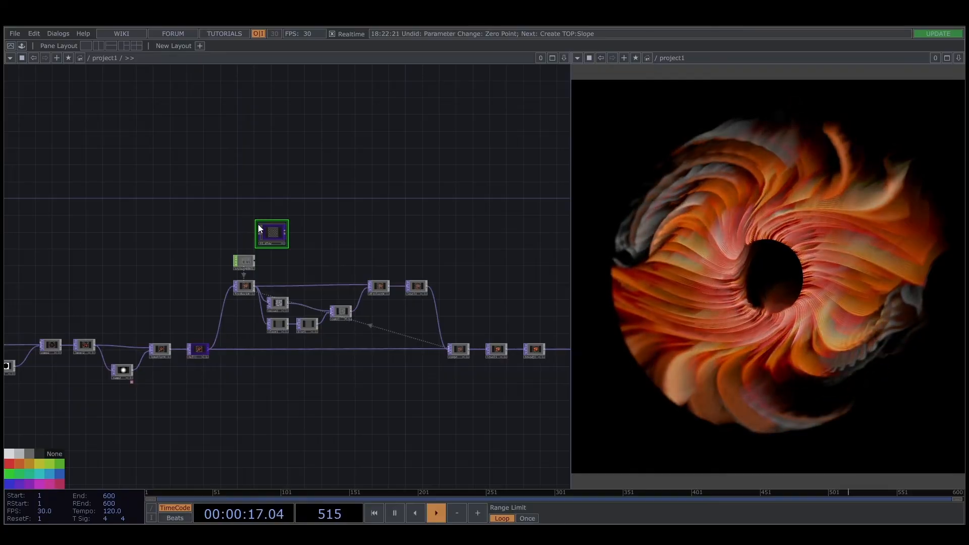
Feed the output of lumablur1 into 03_Glow and raise its Intensity to about 0.84.
{"action": "scroll", "coordinate": [173, 346], "scroll_direction": "up", "scroll_amount": 4}
{"action": "left_click_drag", "start_coordinate": [133, 348], "coordinate": [201, 192]}
{"action": "scroll", "coordinate": [202, 192], "scroll_direction": "up", "scroll_amount": 8}
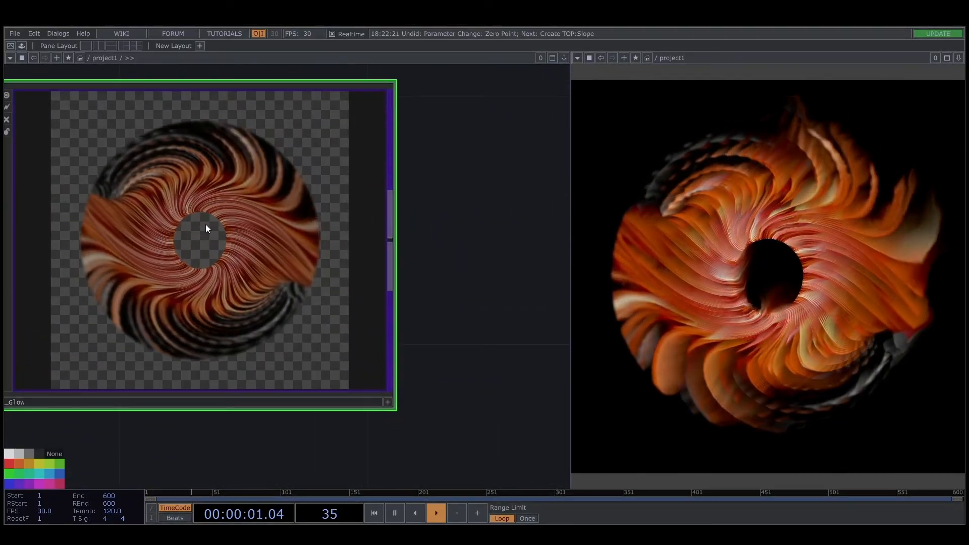
{"action": "key", "text": "p"}
{"action": "left_click_drag", "start_coordinate": [480, 126], "coordinate": [555, 129]}
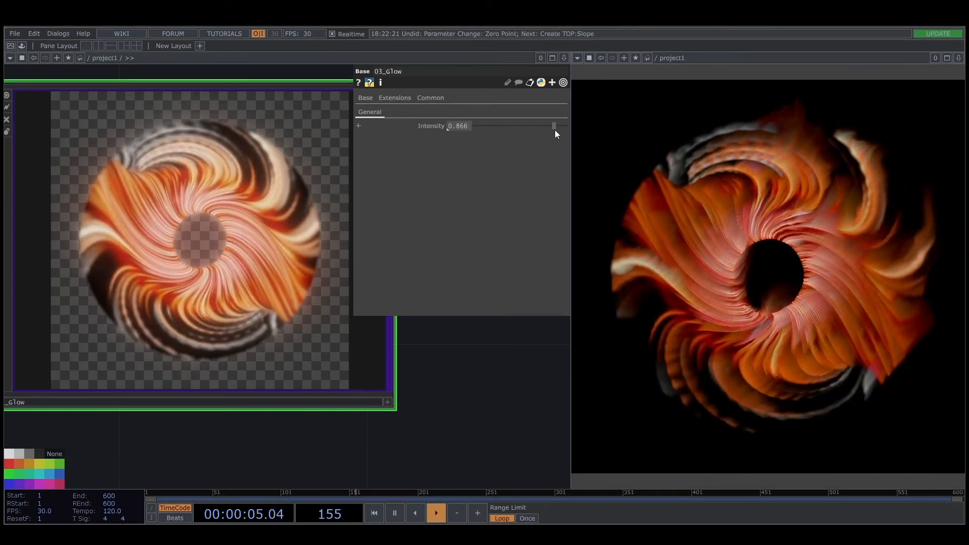
Enter the 03_Glow component and examine its chanmix1 and null14 nodes ahead of the blurs.
{"action": "scroll", "coordinate": [260, 231], "scroll_direction": "up", "scroll_amount": 3}
{"action": "scroll", "coordinate": [192, 301], "scroll_direction": "up", "scroll_amount": 2}
{"action": "key", "text": "p"}
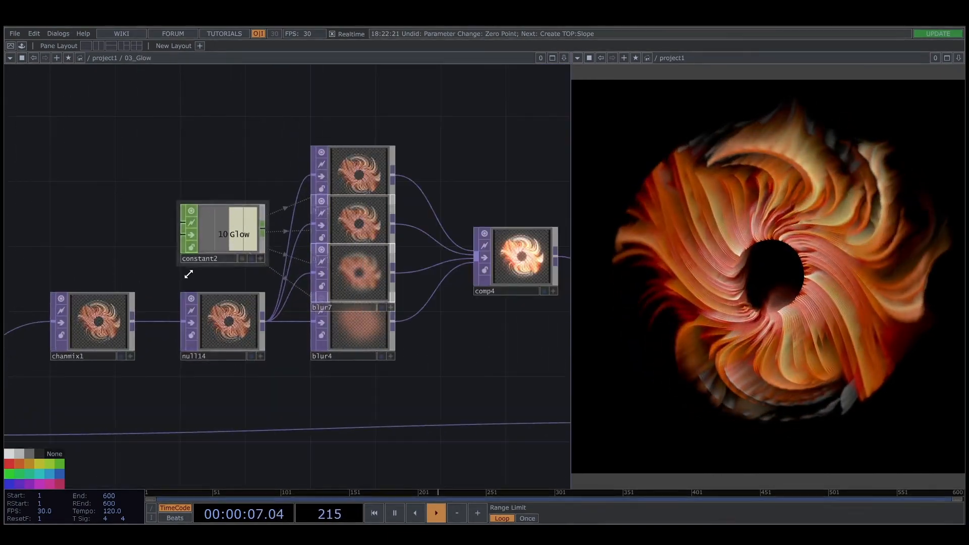
{"action": "scroll", "coordinate": [203, 336], "scroll_direction": "down", "scroll_amount": 4}
{"action": "left_click_drag", "start_coordinate": [146, 366], "coordinate": [203, 367]}
{"action": "scroll", "coordinate": [243, 318], "scroll_direction": "up", "scroll_amount": 3}
{"action": "left_click", "coordinate": [259, 287]}
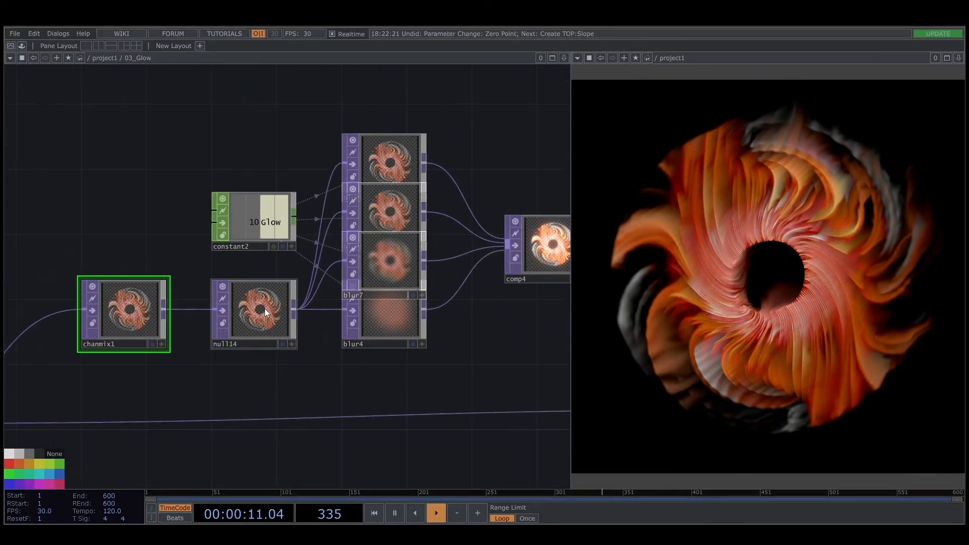
{"action": "left_click_drag", "start_coordinate": [299, 364], "coordinate": [227, 394]}
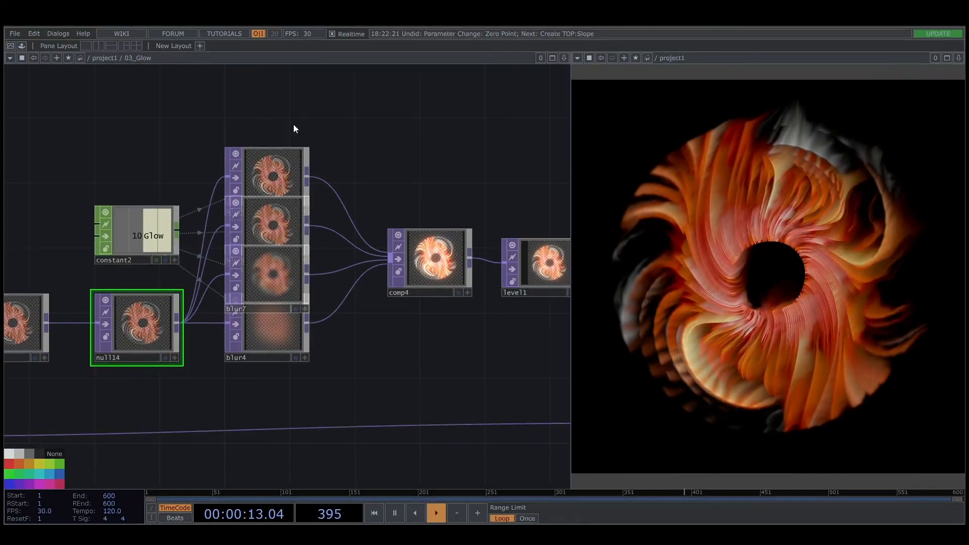
Spread the overlapping blur9, blur8, blur7 and blur4 nodes apart into a vertical column.
{"action": "left_click_drag", "start_coordinate": [274, 336], "coordinate": [273, 368]}
{"action": "left_click_drag", "start_coordinate": [275, 192], "coordinate": [274, 109]}
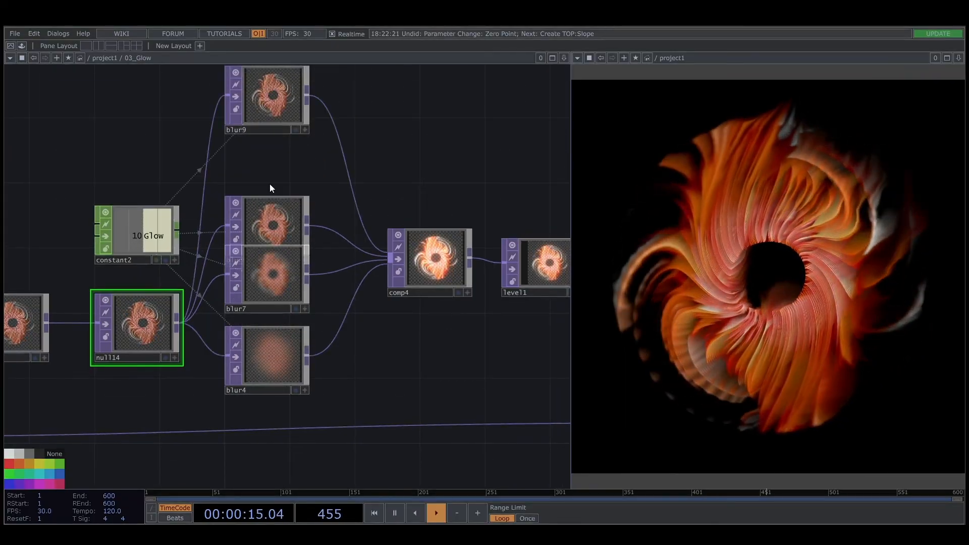
{"action": "left_click_drag", "start_coordinate": [268, 168], "coordinate": [268, 184]}
{"action": "left_click_drag", "start_coordinate": [277, 276], "coordinate": [277, 261]}
{"action": "left_click_drag", "start_coordinate": [399, 189], "coordinate": [364, 227]}
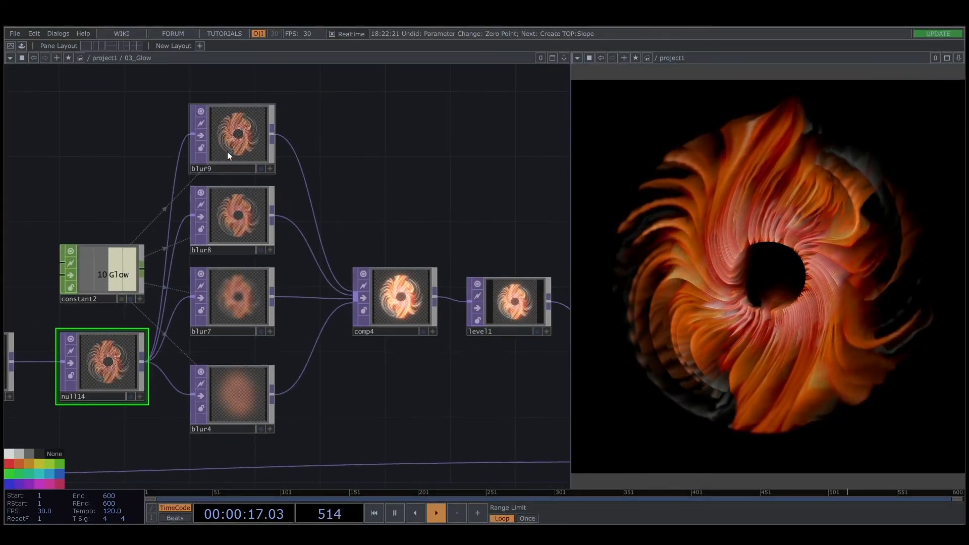
Examine the parameters of the four blur nodes, comp4, level1 and comp1 in the glow chain.
{"action": "left_click", "coordinate": [233, 148]}
{"action": "key", "text": "p"}
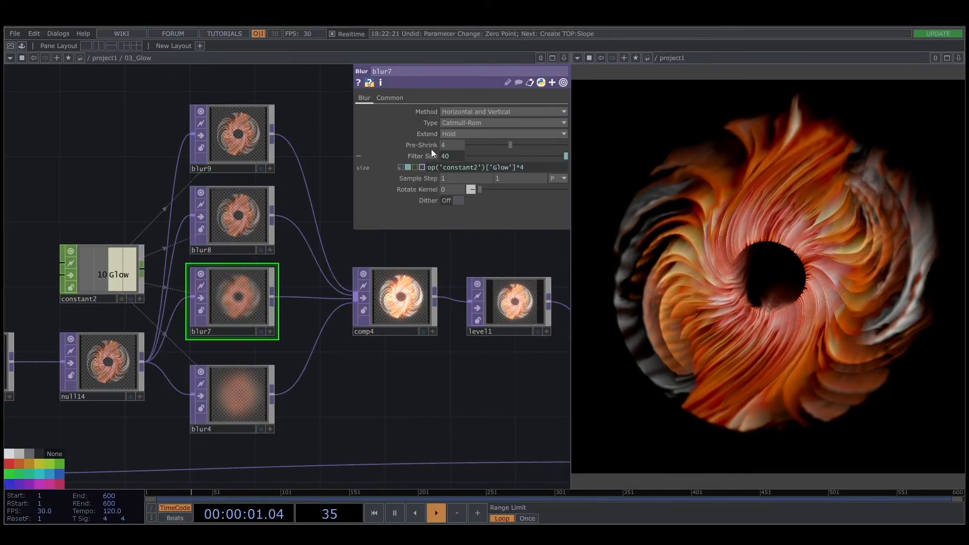
{"action": "left_click", "coordinate": [244, 208]}
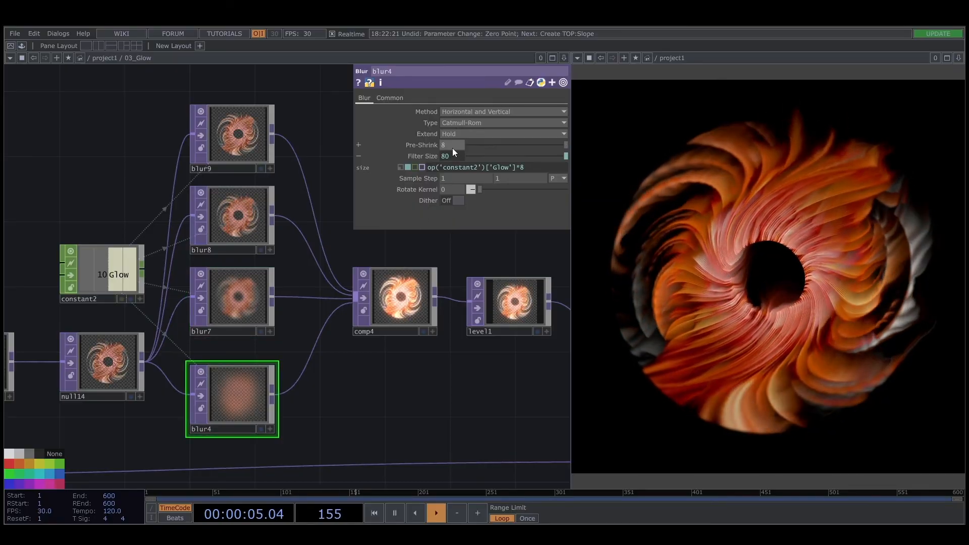
{"action": "left_click_drag", "start_coordinate": [438, 385], "coordinate": [265, 384]}
{"action": "left_click", "coordinate": [231, 303]}
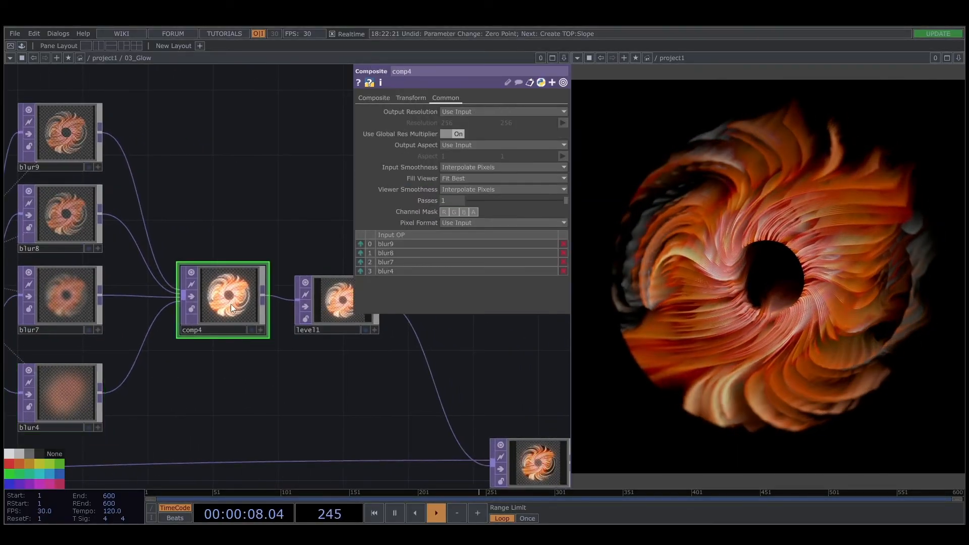
{"action": "left_click", "coordinate": [338, 302]}
{"action": "left_click_drag", "start_coordinate": [334, 351], "coordinate": [245, 236]}
{"action": "left_click", "coordinate": [453, 345]}
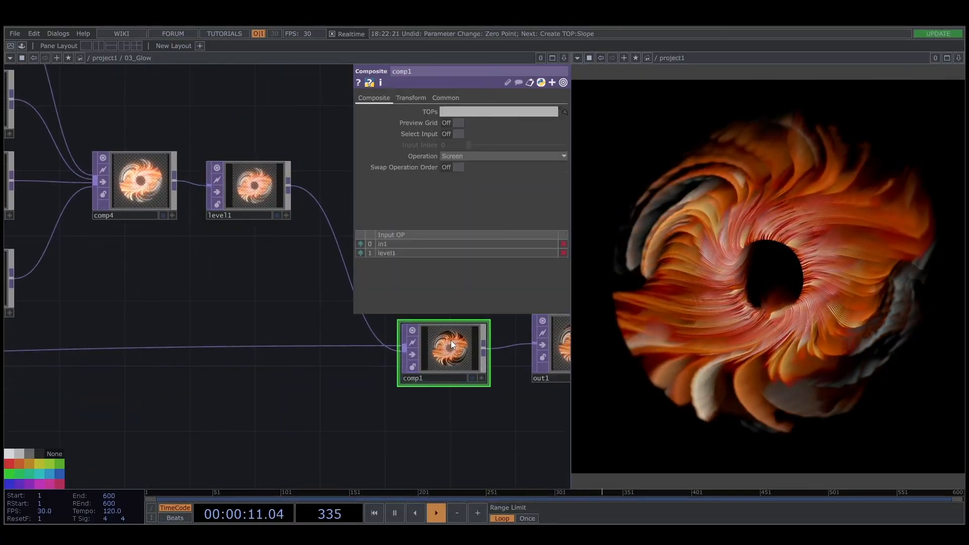
Delete comp1 inside 03_Glow so that level1 feeds out1 directly, and return to the project1 network.
{"action": "scroll", "coordinate": [341, 409], "scroll_direction": "down", "scroll_amount": 5}
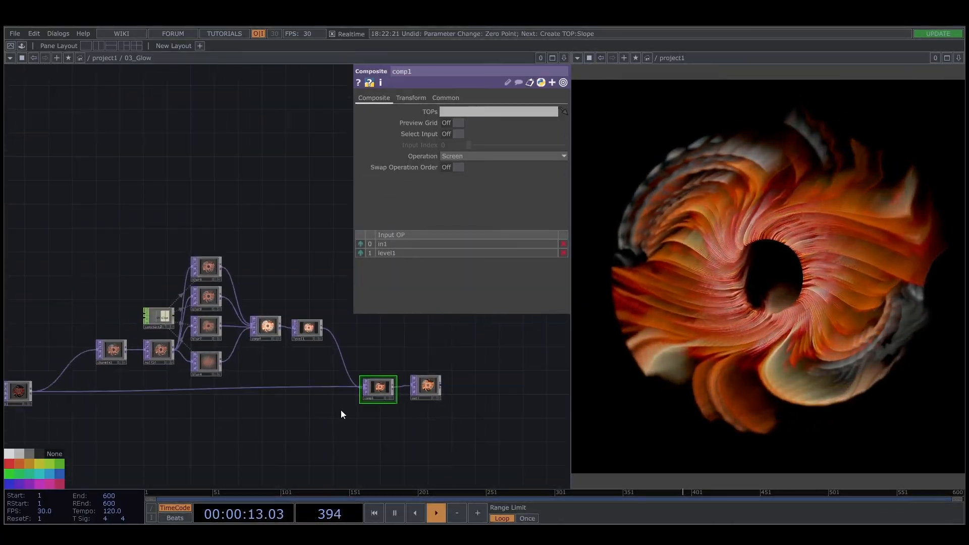
{"action": "left_click_drag", "start_coordinate": [340, 410], "coordinate": [316, 391]}
{"action": "scroll", "coordinate": [357, 359], "scroll_direction": "up", "scroll_amount": 4}
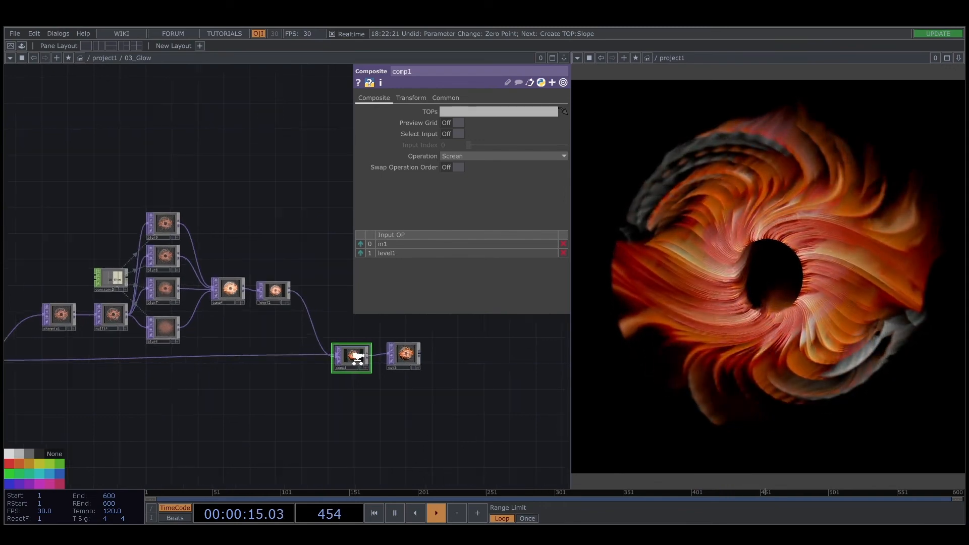
{"action": "key", "text": "Delete"}
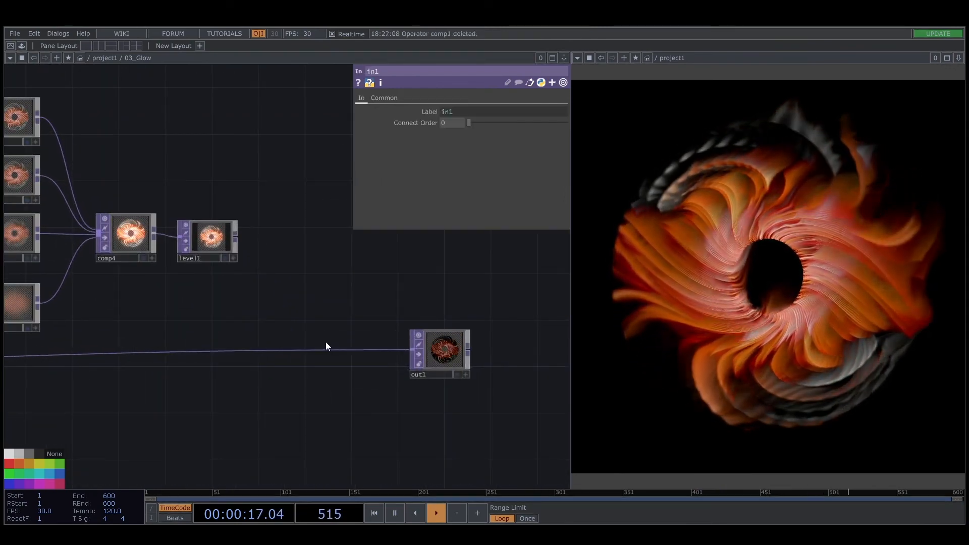
{"action": "left_click_drag", "start_coordinate": [397, 353], "coordinate": [402, 350]}
{"action": "key", "text": "u"}
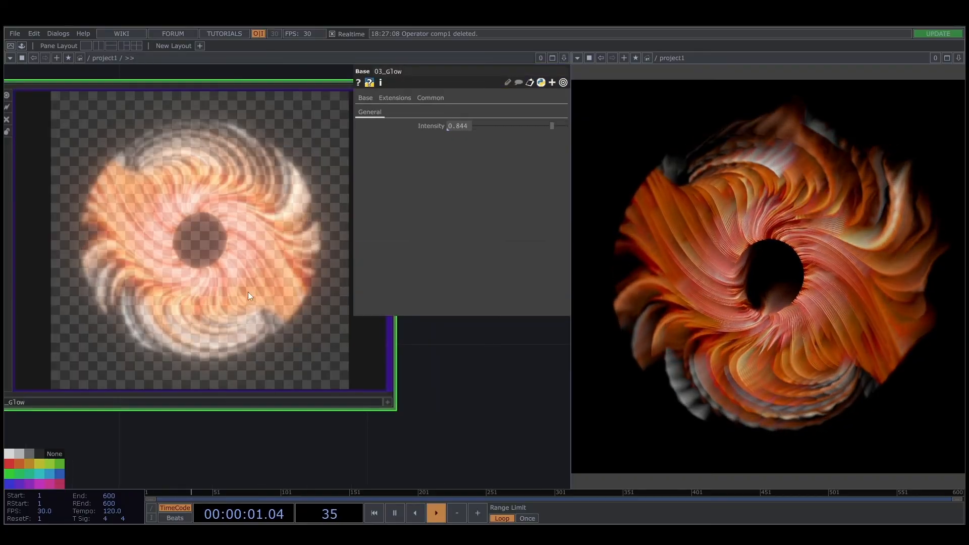
{"action": "scroll", "coordinate": [219, 265], "scroll_direction": "up", "scroll_amount": 2}
{"action": "scroll", "coordinate": [219, 264], "scroll_direction": "down", "scroll_amount": 7}
{"action": "scroll", "coordinate": [217, 267], "scroll_direction": "down", "scroll_amount": 2}
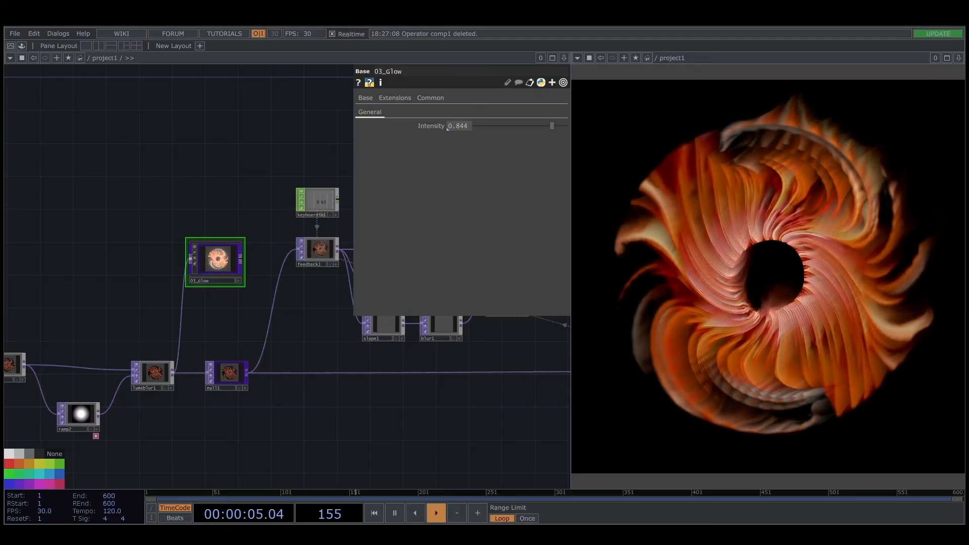
{"action": "scroll", "coordinate": [314, 385], "scroll_direction": "down", "scroll_amount": 5}
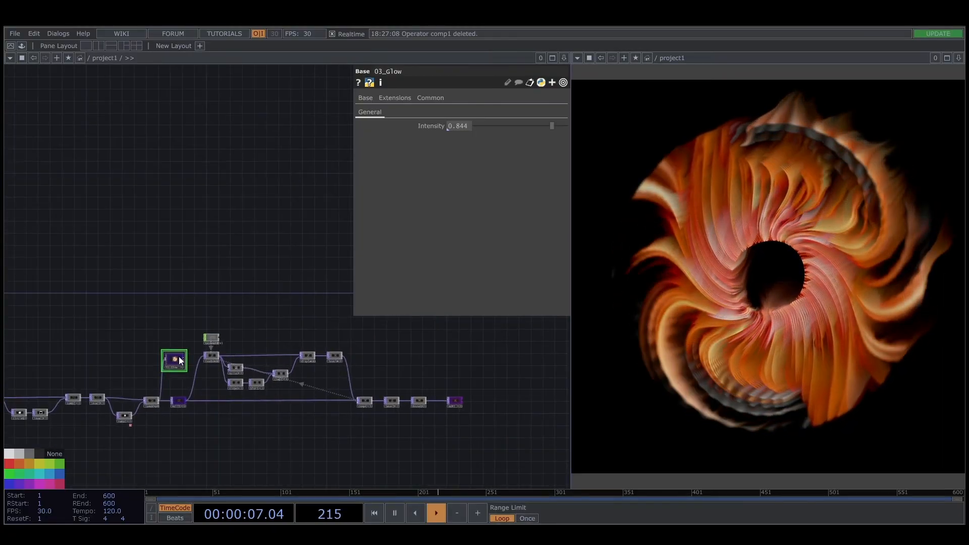
Move 03_Glow below comp4 and shift level5, hsvadj1 and out1 away from comp4 to open a gap in the chain.
{"action": "left_click_drag", "start_coordinate": [190, 373], "coordinate": [252, 368]}
{"action": "scroll", "coordinate": [386, 415], "scroll_direction": "up", "scroll_amount": 3}
{"action": "right_click_drag", "start_coordinate": [514, 377], "coordinate": [287, 326]}
{"action": "left_click_drag", "start_coordinate": [407, 343], "coordinate": [408, 343]}
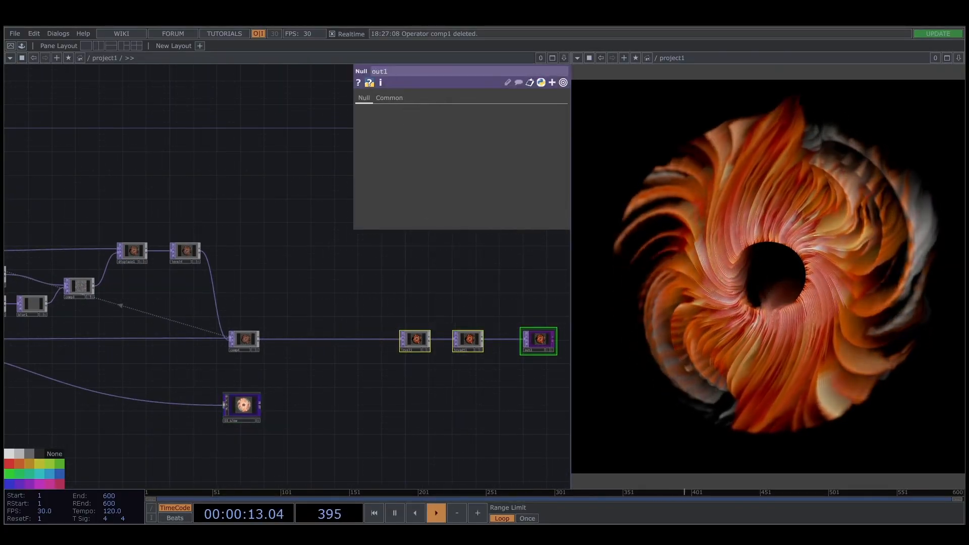
Insert a Composite TOP between comp4 and level5 with its Operation set to Screen.
{"action": "scroll", "coordinate": [291, 345], "scroll_direction": "up", "scroll_amount": 3}
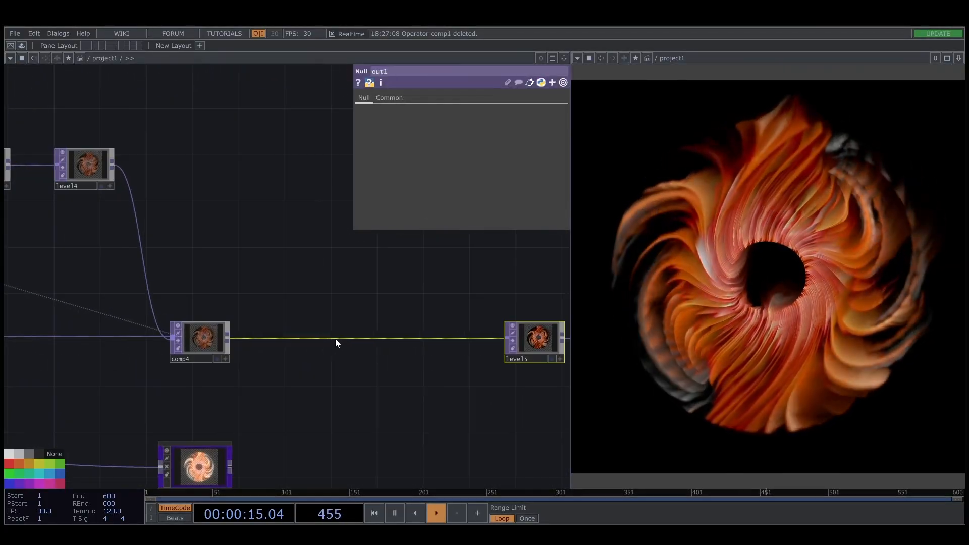
{"action": "right_click", "coordinate": [335, 338]}
{"action": "left_click", "coordinate": [359, 326]}
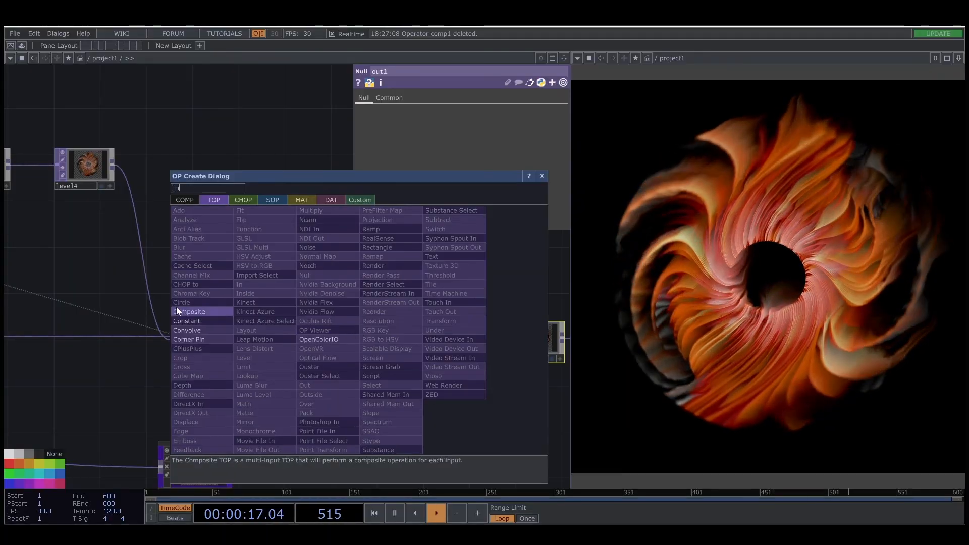
{"action": "left_click", "coordinate": [188, 312]}
{"action": "left_click", "coordinate": [361, 353]}
{"action": "left_click", "coordinate": [499, 156]}
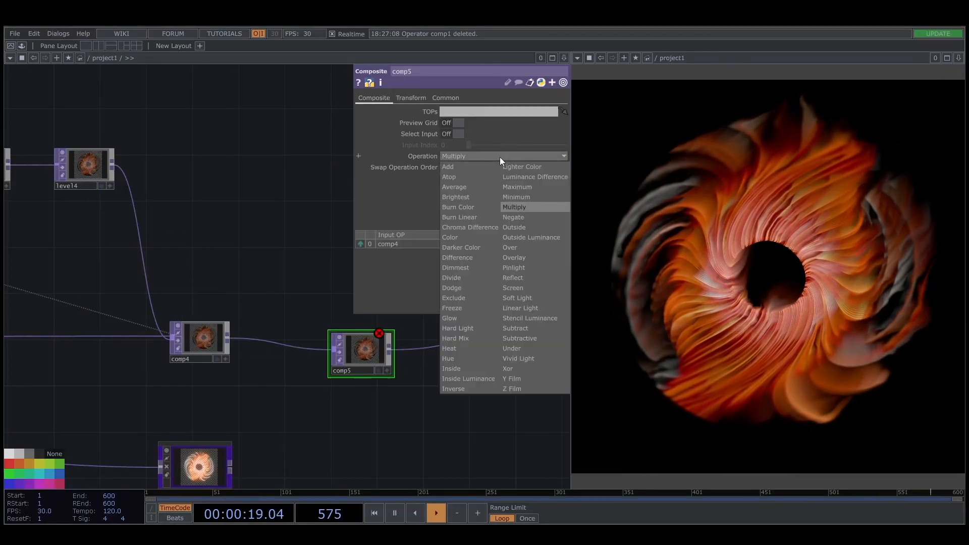
{"action": "left_click", "coordinate": [525, 286]}
Reposition 03_Glow, align comp5 with the main chain and connect the glow output as comp5's second input.
{"action": "left_click_drag", "start_coordinate": [214, 451], "coordinate": [197, 427]}
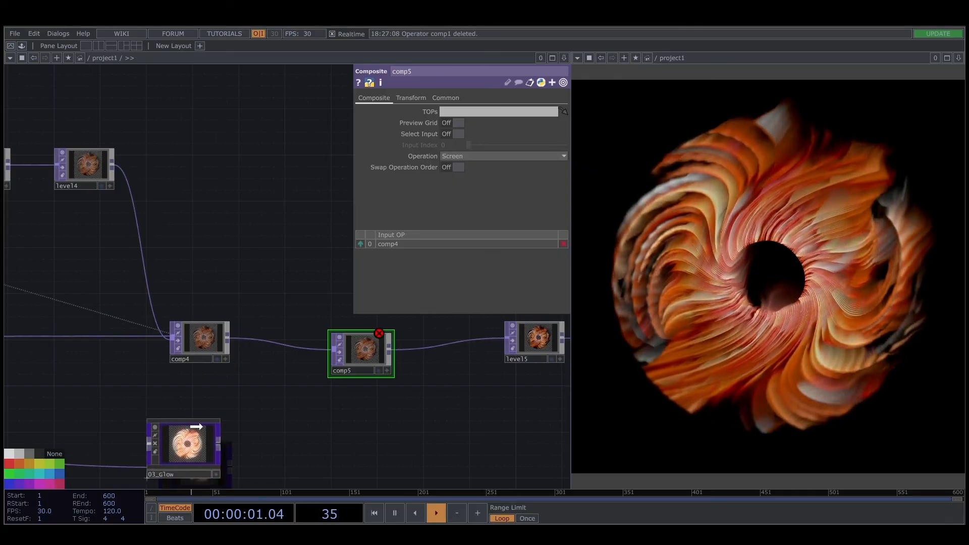
{"action": "left_click_drag", "start_coordinate": [318, 370], "coordinate": [374, 337]}
Reduce the Intensity of 03_Glow to 0.1.
{"action": "left_click", "coordinate": [187, 433]}
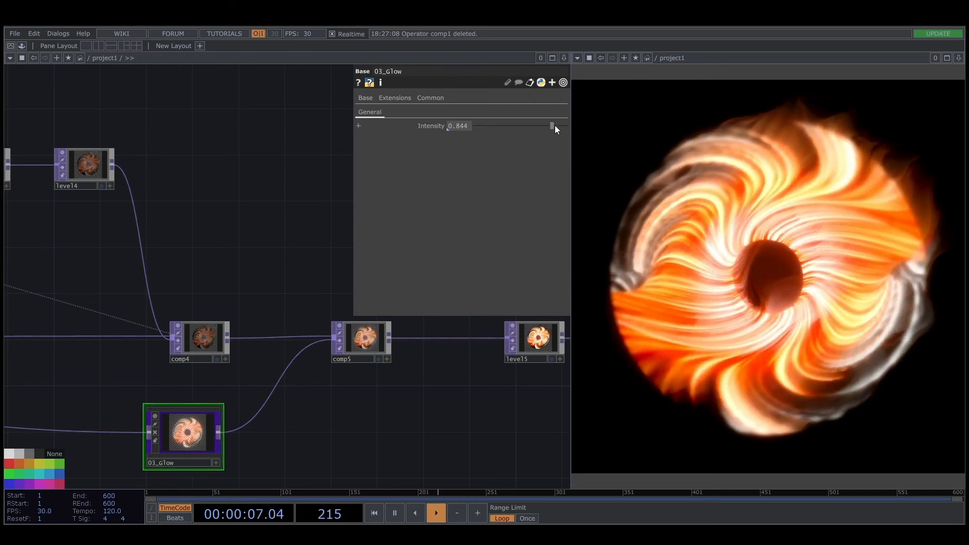
{"action": "left_click_drag", "start_coordinate": [552, 126], "coordinate": [453, 126]}
{"action": "type", "text": "2"}
{"action": "left_click", "coordinate": [225, 216]}
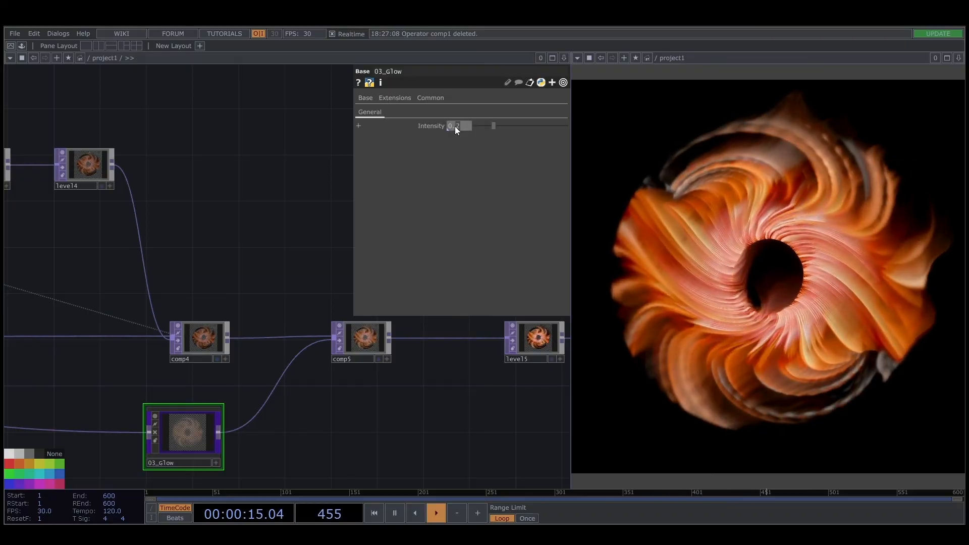
{"action": "type", "text": "1"}
{"action": "left_click", "coordinate": [280, 321]}
Look over the whole network from the output chain back to the torus, ramp and noise2 nodes.
{"action": "scroll", "coordinate": [278, 331], "scroll_direction": "down", "scroll_amount": 3}
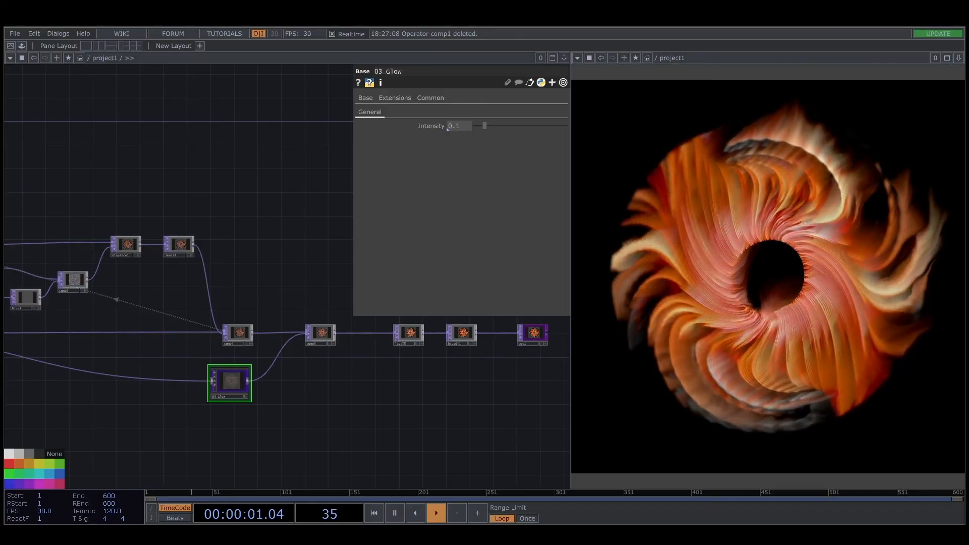
{"action": "scroll", "coordinate": [410, 395], "scroll_direction": "down", "scroll_amount": 3}
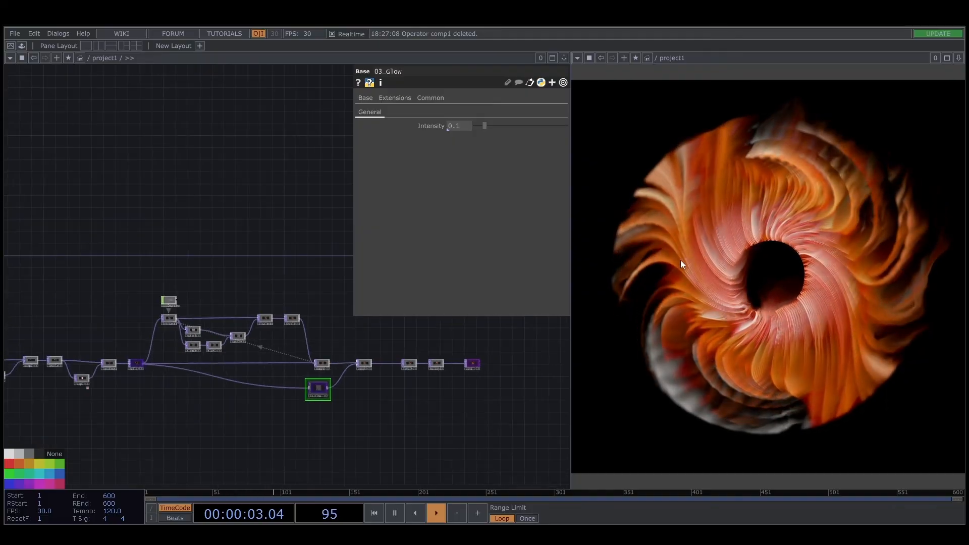
{"action": "scroll", "coordinate": [424, 371], "scroll_direction": "down", "scroll_amount": 2}
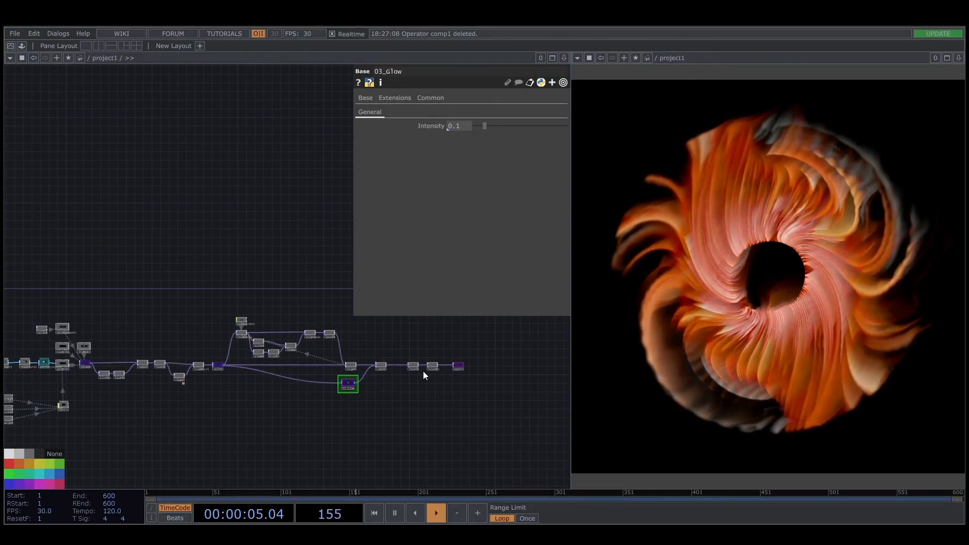
{"action": "scroll", "coordinate": [424, 371], "scroll_direction": "up", "scroll_amount": 6}
{"action": "left_click_drag", "start_coordinate": [358, 350], "coordinate": [560, 264]}
{"action": "left_click_drag", "start_coordinate": [342, 376], "coordinate": [568, 352]}
{"action": "scroll", "coordinate": [218, 395], "scroll_direction": "down", "scroll_amount": 4}
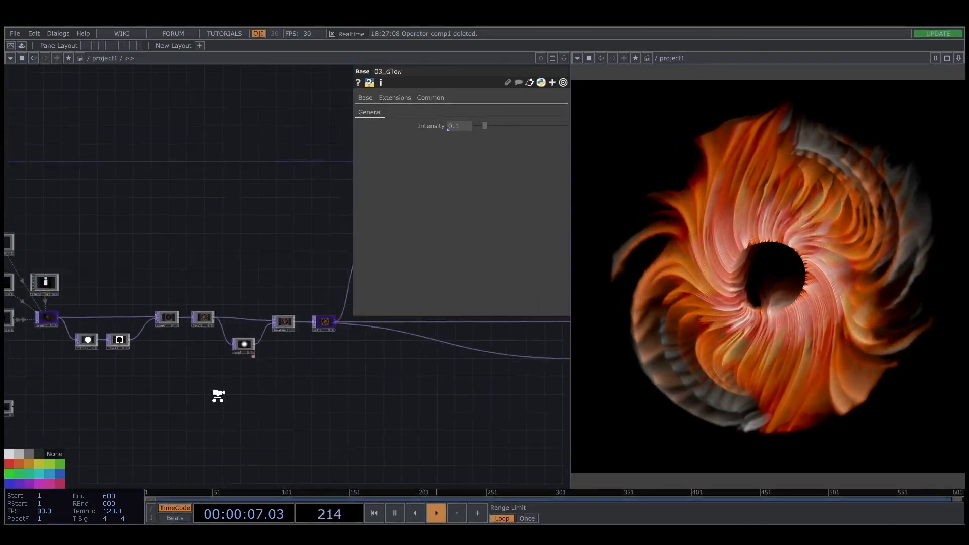
{"action": "left_click_drag", "start_coordinate": [257, 392], "coordinate": [517, 353]}
{"action": "scroll", "coordinate": [133, 353], "scroll_direction": "up", "scroll_amount": 7}
{"action": "left_click_drag", "start_coordinate": [162, 343], "coordinate": [111, 334]}
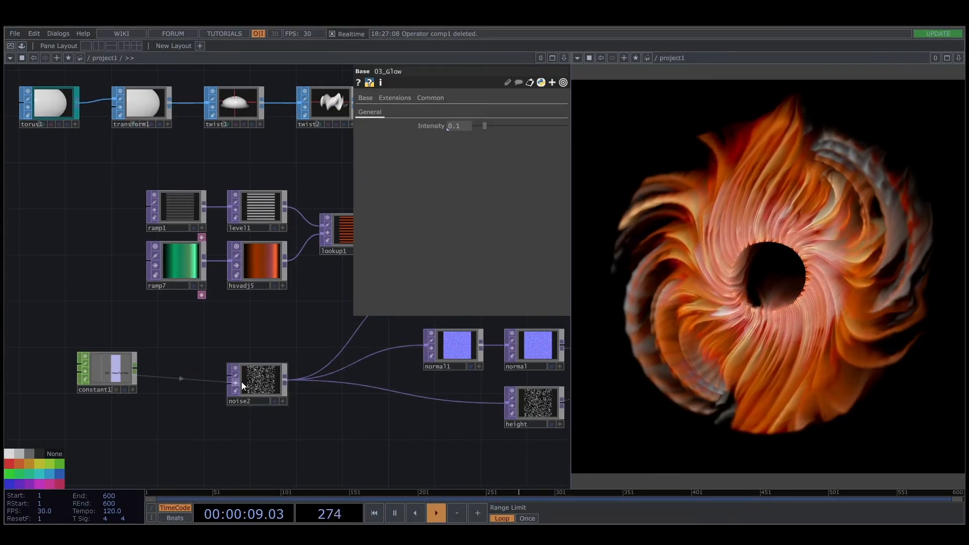
Try raising noise2's Period up to 2, and undo the change.
{"action": "left_click", "coordinate": [258, 380]}
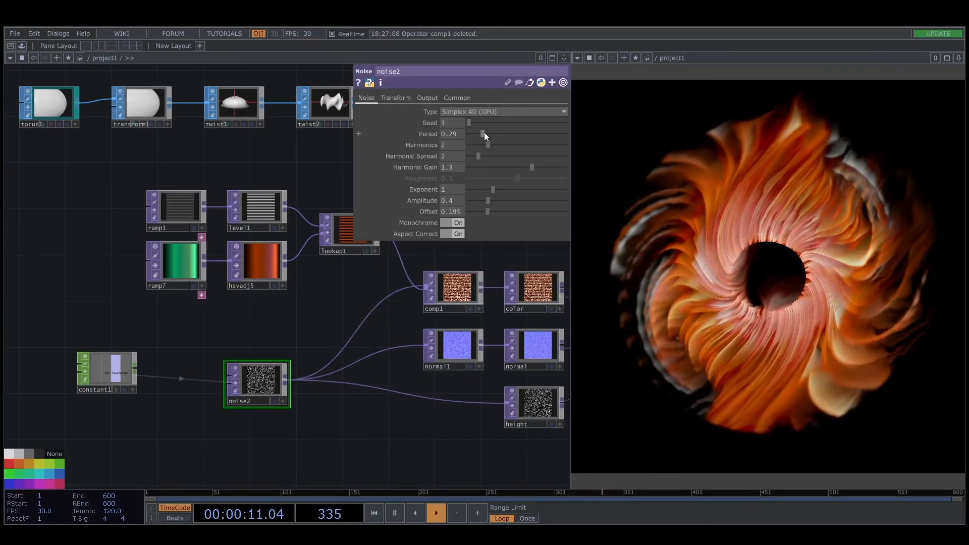
{"action": "left_click_drag", "start_coordinate": [483, 134], "coordinate": [505, 138]}
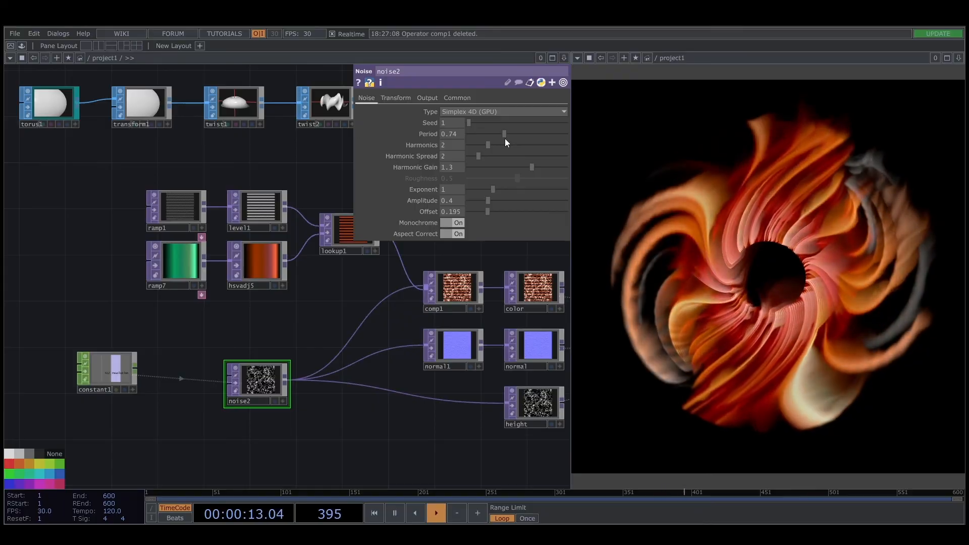
{"action": "left_click_drag", "start_coordinate": [507, 137], "coordinate": [635, 134]}
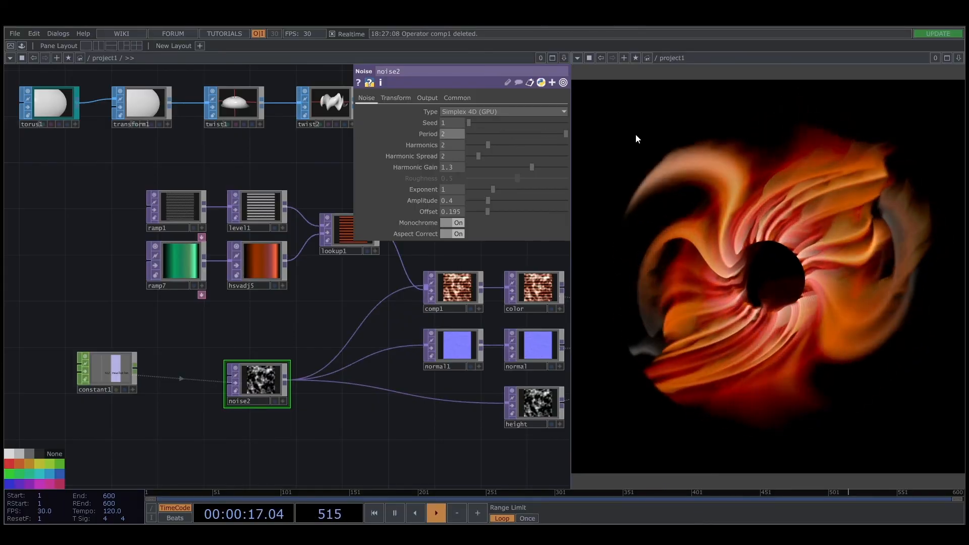
{"action": "key", "text": "ctrl+z"}
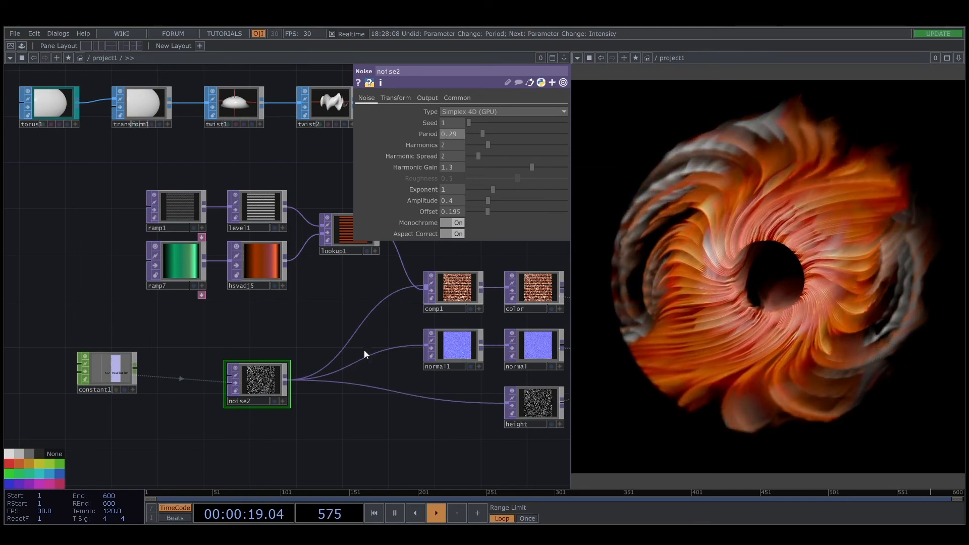
Examine the displace1 node's parameters in the feedback loop.
{"action": "scroll", "coordinate": [318, 450], "scroll_direction": "down", "scroll_amount": 5}
{"action": "left_click_drag", "start_coordinate": [376, 390], "coordinate": [203, 413]}
{"action": "scroll", "coordinate": [469, 338], "scroll_direction": "up", "scroll_amount": 5}
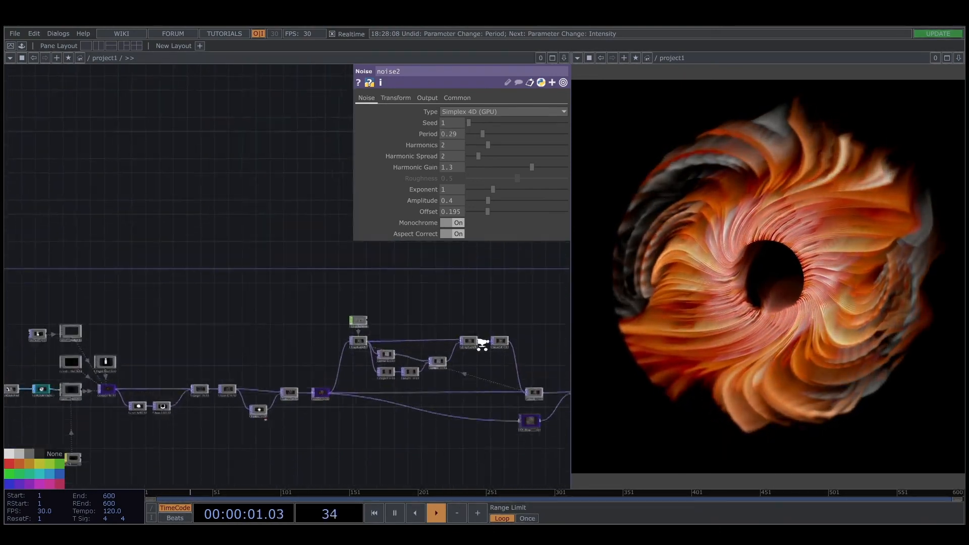
{"action": "left_click", "coordinate": [457, 333]}
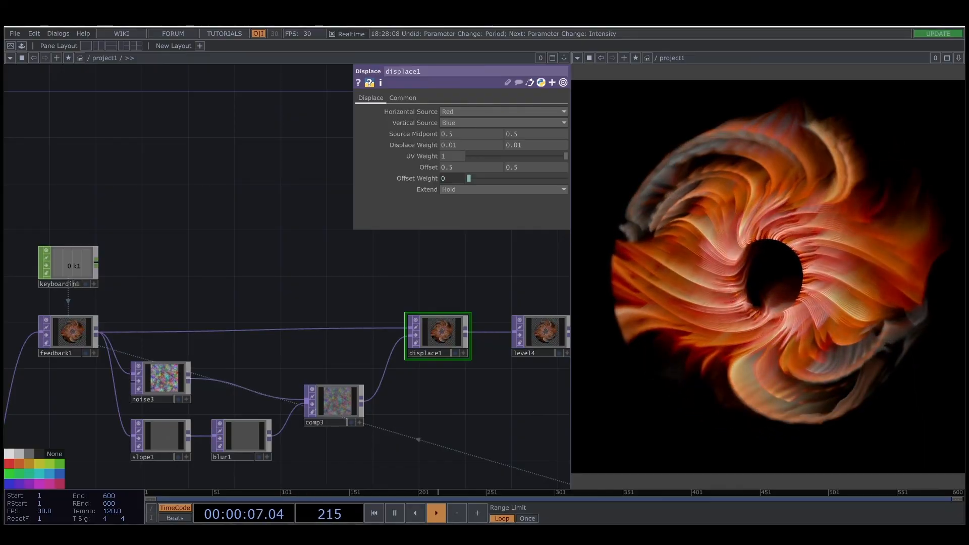
Try different Period values on noise3 in the feedback loop, starting with 0, and undo the changes.
{"action": "left_click", "coordinate": [163, 376]}
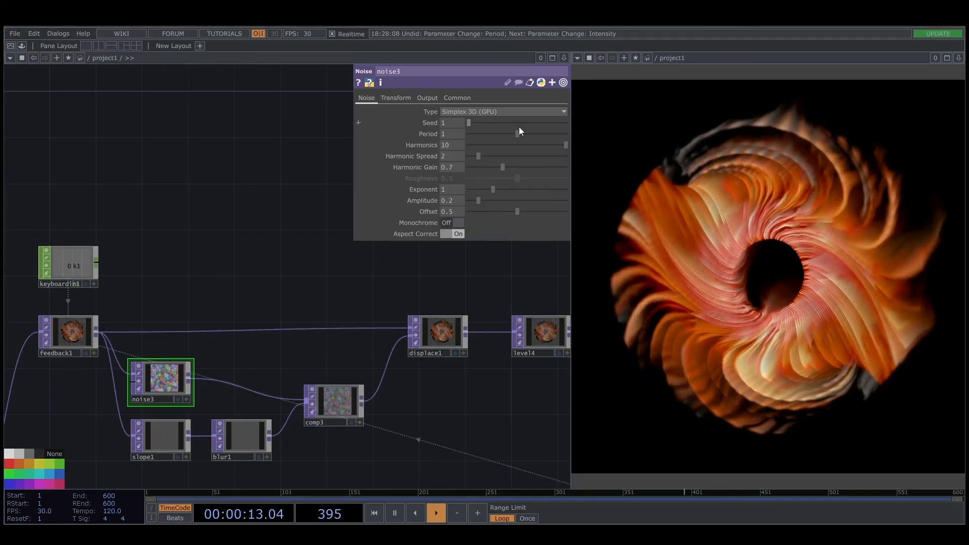
{"action": "left_click_drag", "start_coordinate": [517, 133], "coordinate": [459, 137]}
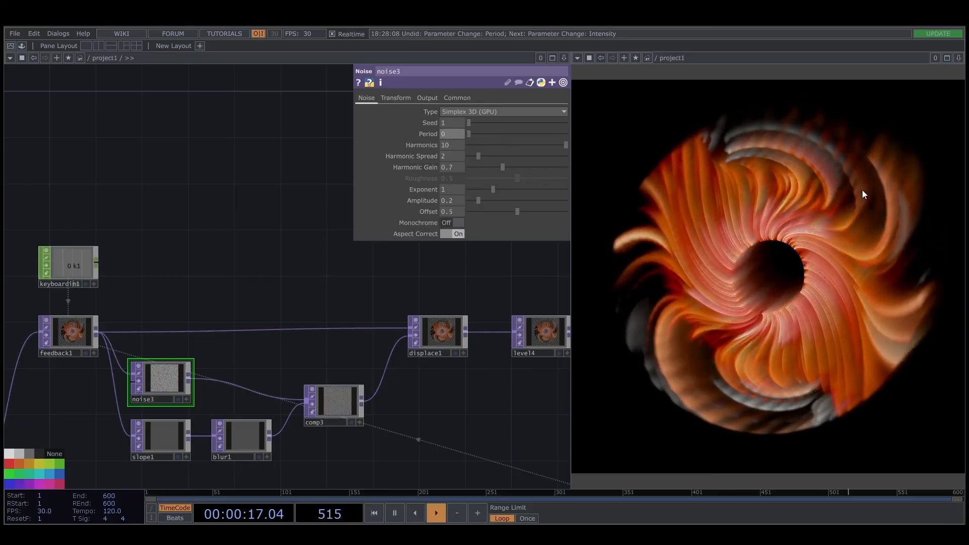
{"action": "left_click_drag", "start_coordinate": [471, 137], "coordinate": [575, 129]}
{"action": "key", "text": "ctrl+z"}
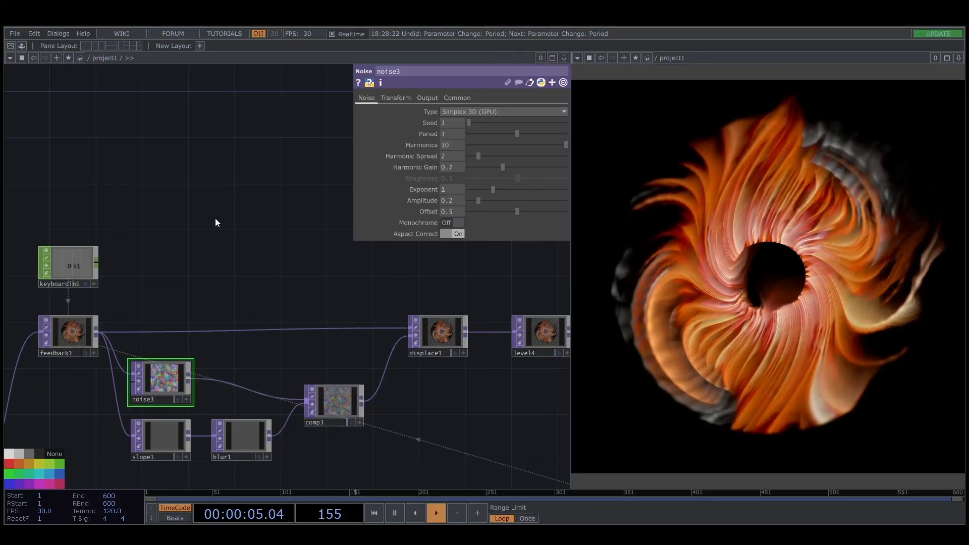
Try other horizontal Displace Weight values on displace1, and undo them.
{"action": "left_click_drag", "start_coordinate": [337, 275], "coordinate": [319, 250]}
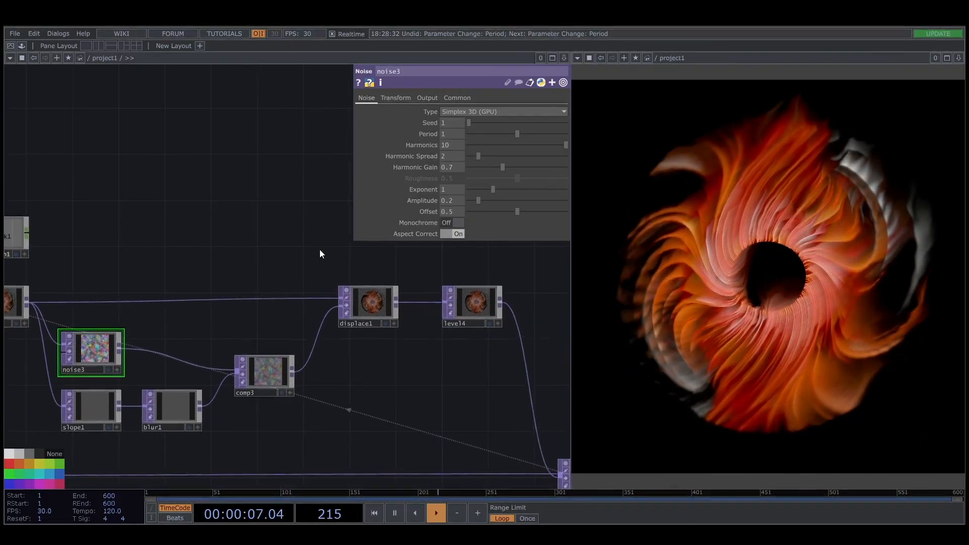
{"action": "left_click", "coordinate": [371, 300]}
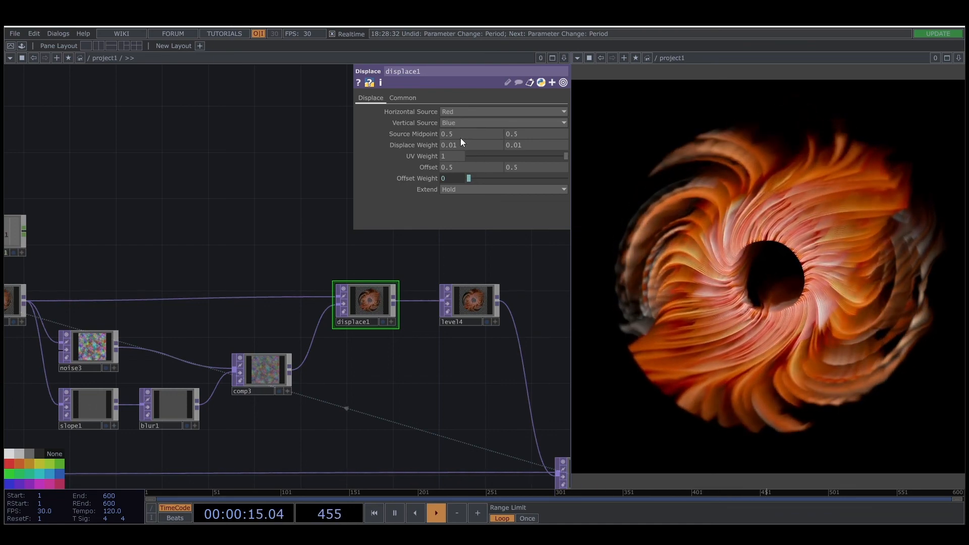
{"action": "mouse_move", "coordinate": [460, 145]}
{"action": "middle_mouse_down"}
{"action": "mouse_move", "coordinate": [459, 155]}
{"action": "mouse_move", "coordinate": [463, 130]}
{"action": "middle_mouse_up"}
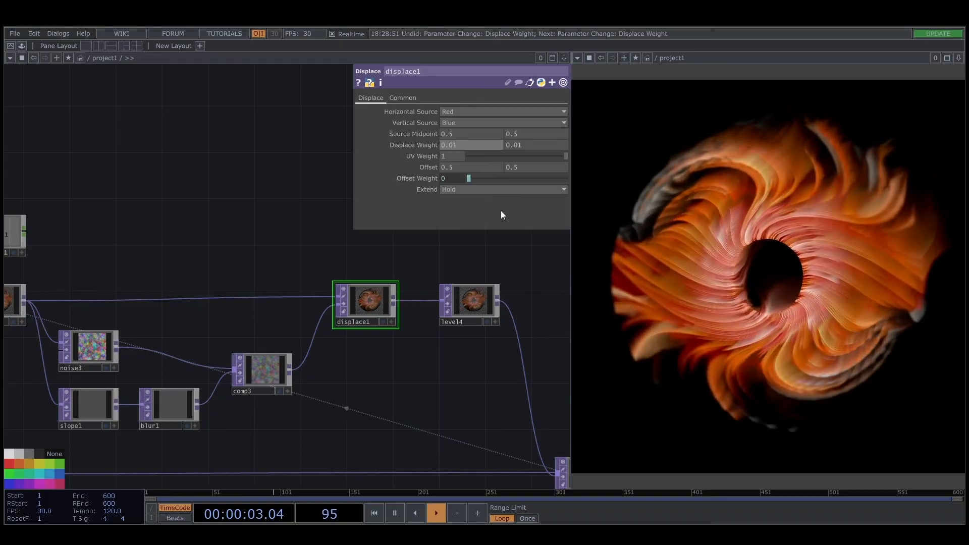
Check the project1 container, return inside it and review the network from the feedback loop to out1.
{"action": "key", "text": "u"}
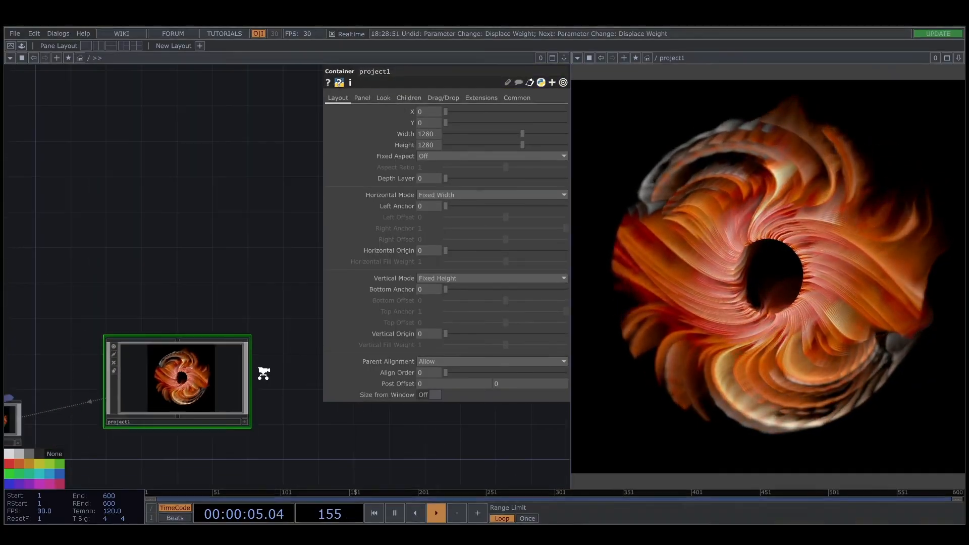
{"action": "key", "text": "i"}
{"action": "scroll", "coordinate": [444, 389], "scroll_direction": "down", "scroll_amount": 3}
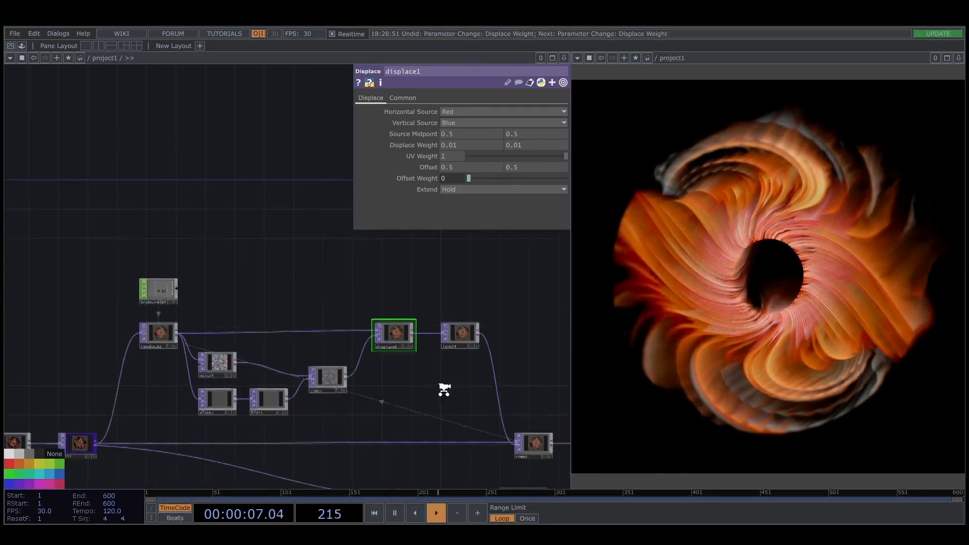
{"action": "left_click_drag", "start_coordinate": [494, 362], "coordinate": [276, 280]}
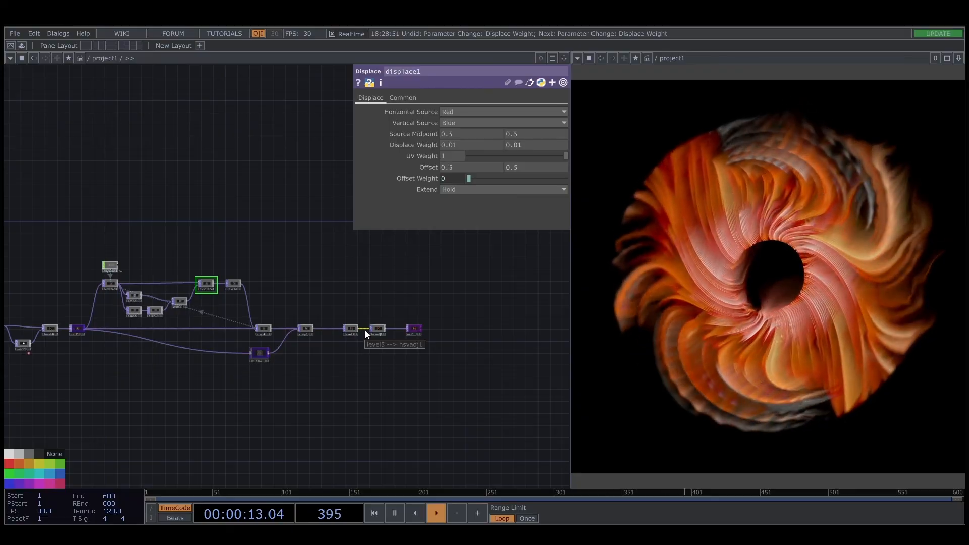
{"action": "scroll", "coordinate": [365, 330], "scroll_direction": "up", "scroll_amount": 3}
{"action": "scroll", "coordinate": [365, 330], "scroll_direction": "up", "scroll_amount": 4}
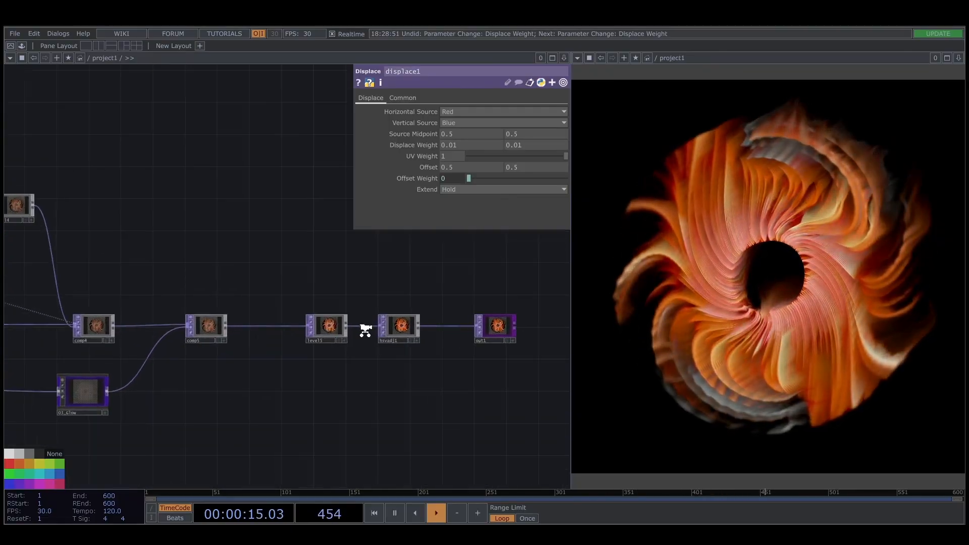
{"action": "scroll", "coordinate": [365, 330], "scroll_direction": "down", "scroll_amount": 5}
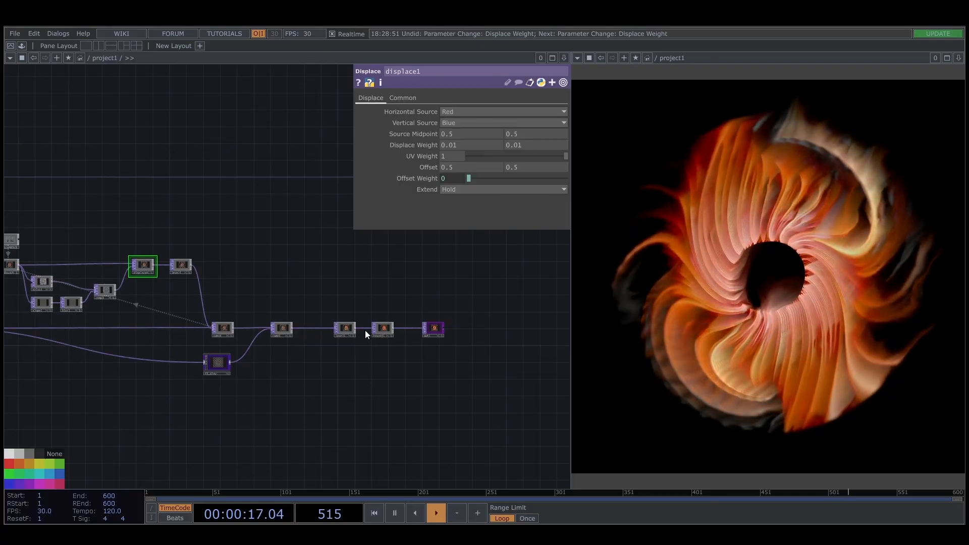